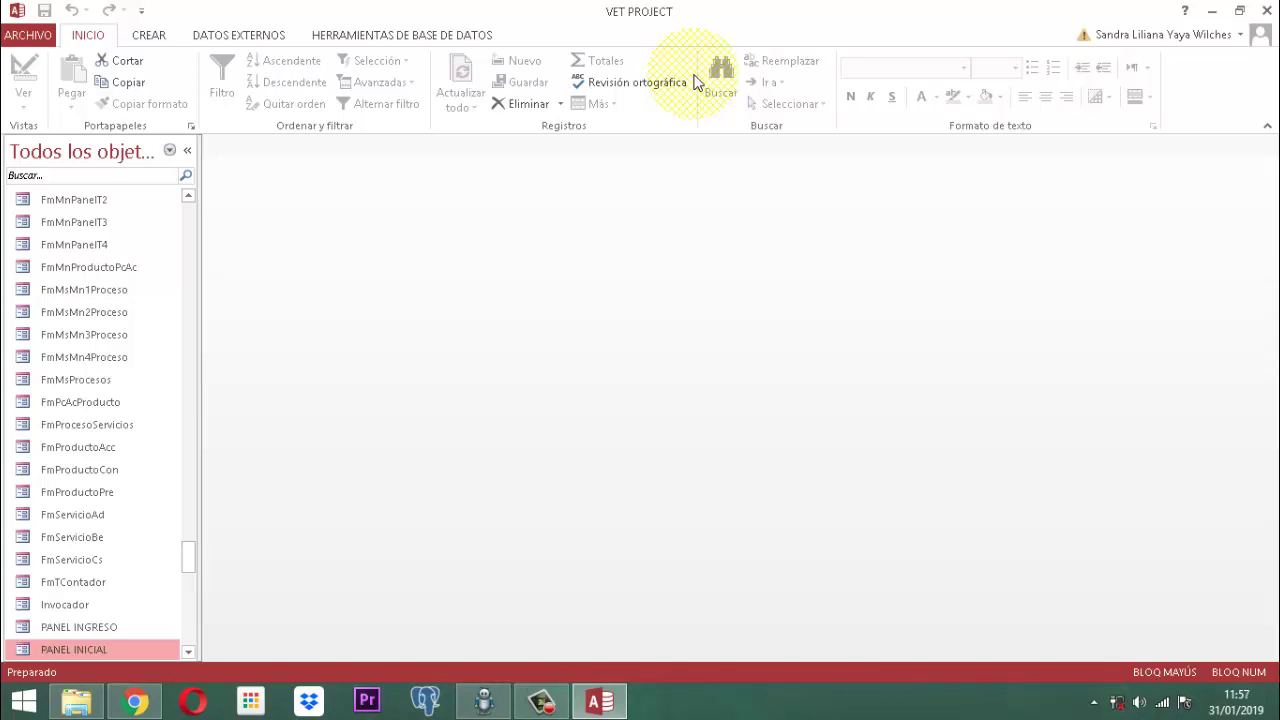
# Step: Filter the database objects by USUARIO and open the form FmMenuUsuariosLtxfc in Design view
pyautogui.click(62, 178)
pyautogui.write('USUARIO')
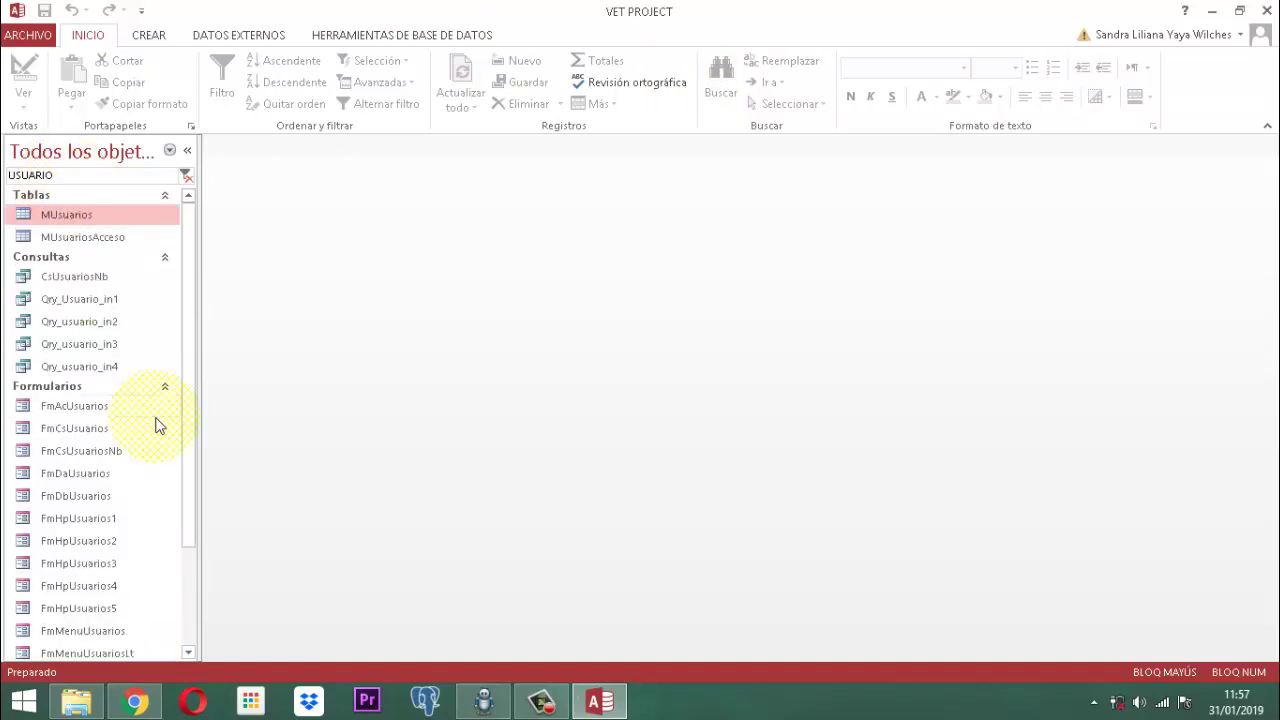
pyautogui.scroll(-3, 137, 480)
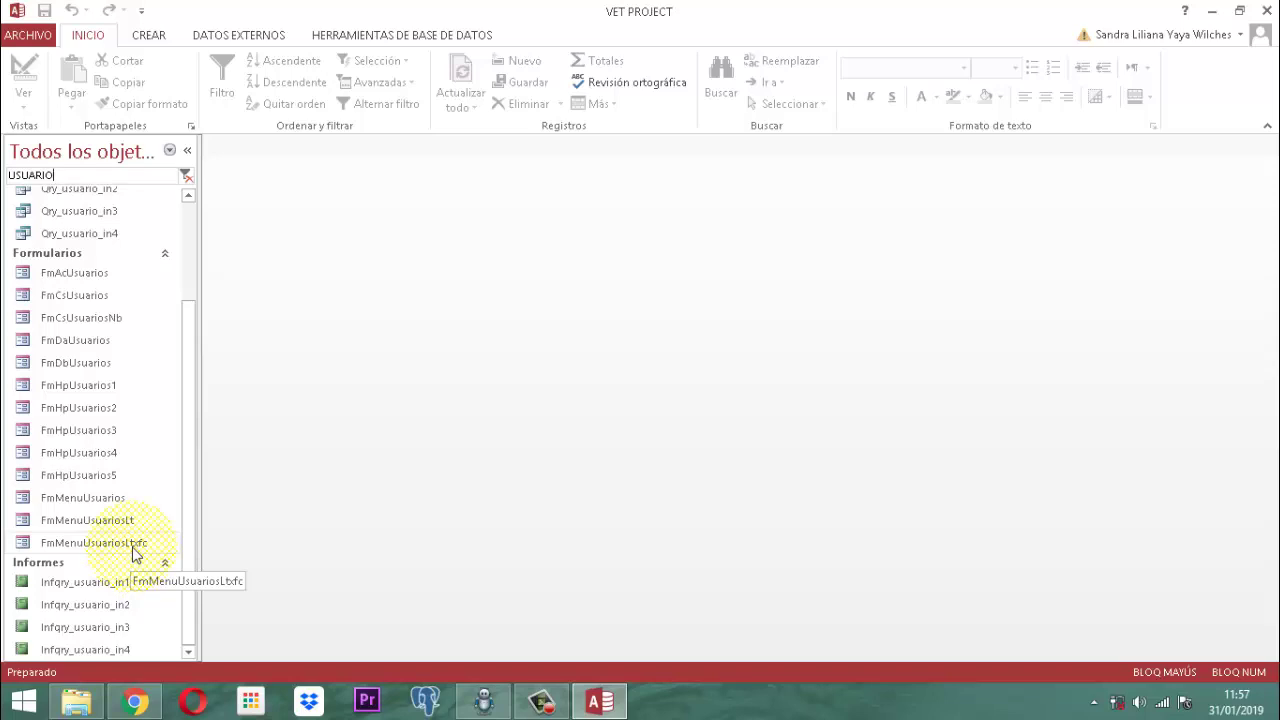
pyautogui.click(136, 545)
pyautogui.rightClick(134, 548)
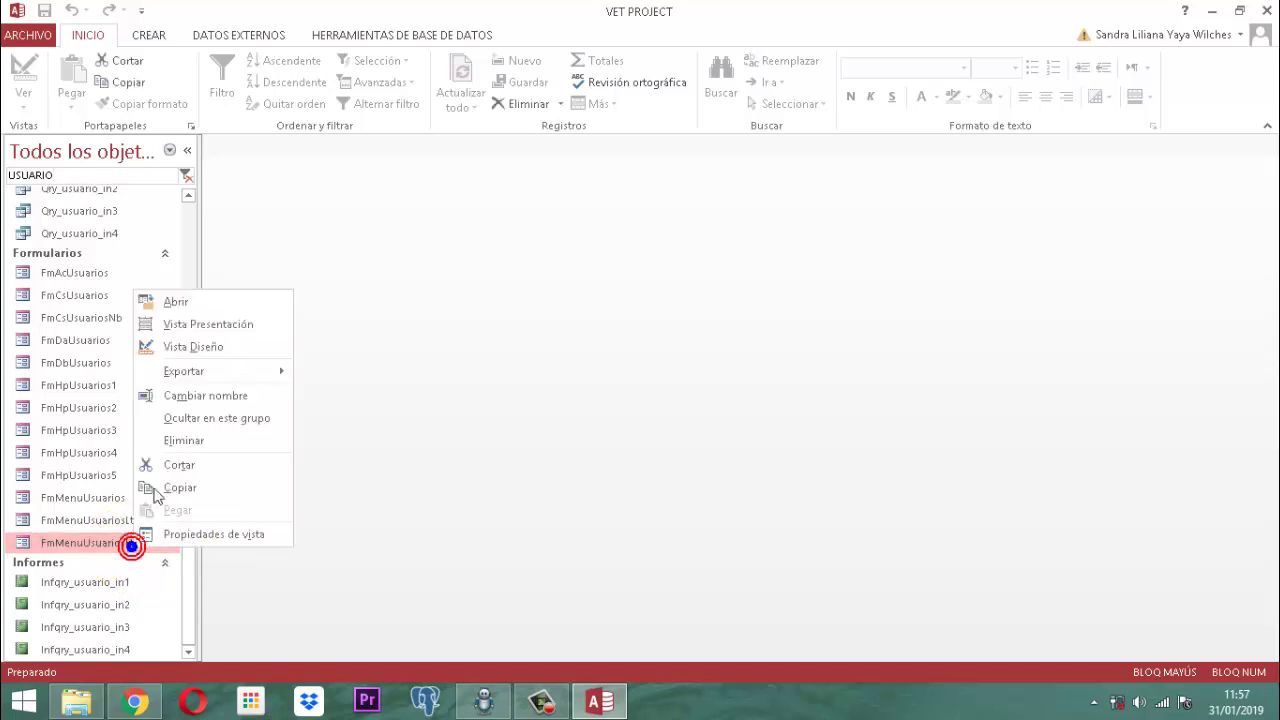
pyautogui.click(208, 347)
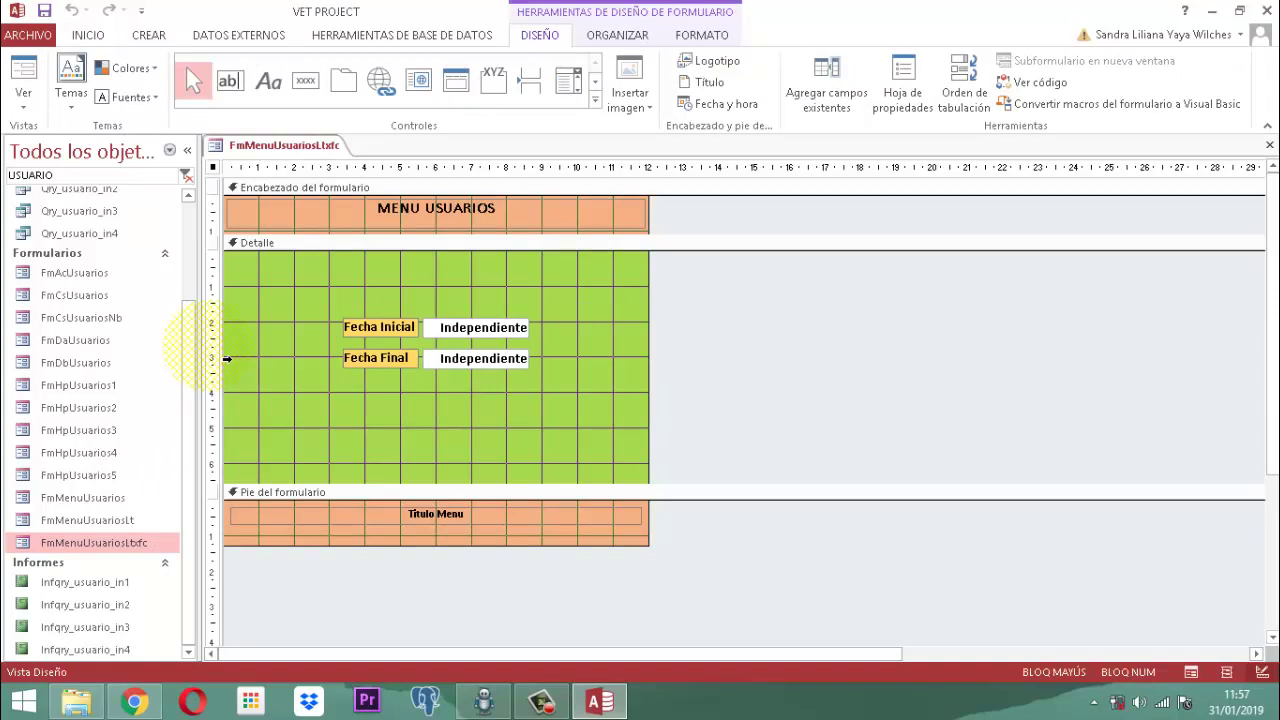
# Step: Open the code of the after-update event procedure for the Fecha Final text box
pyautogui.click(510, 366)
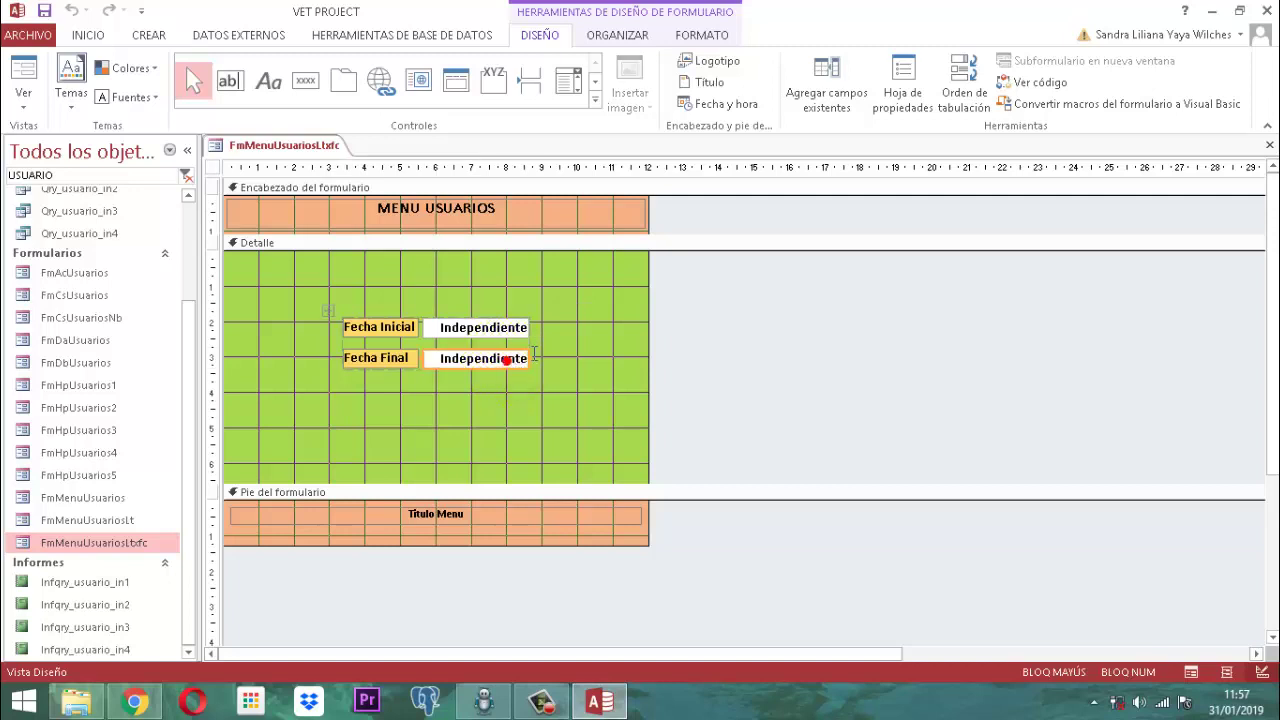
pyautogui.click(902, 90)
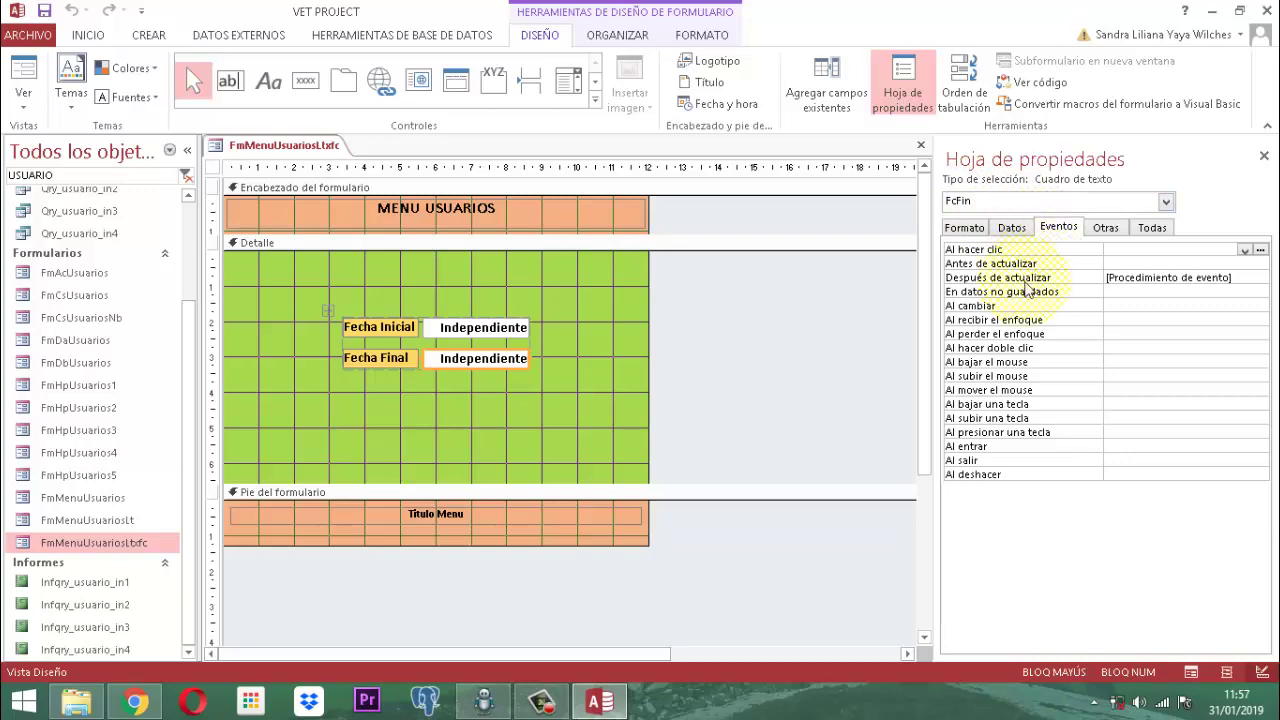
pyautogui.click(1256, 279)
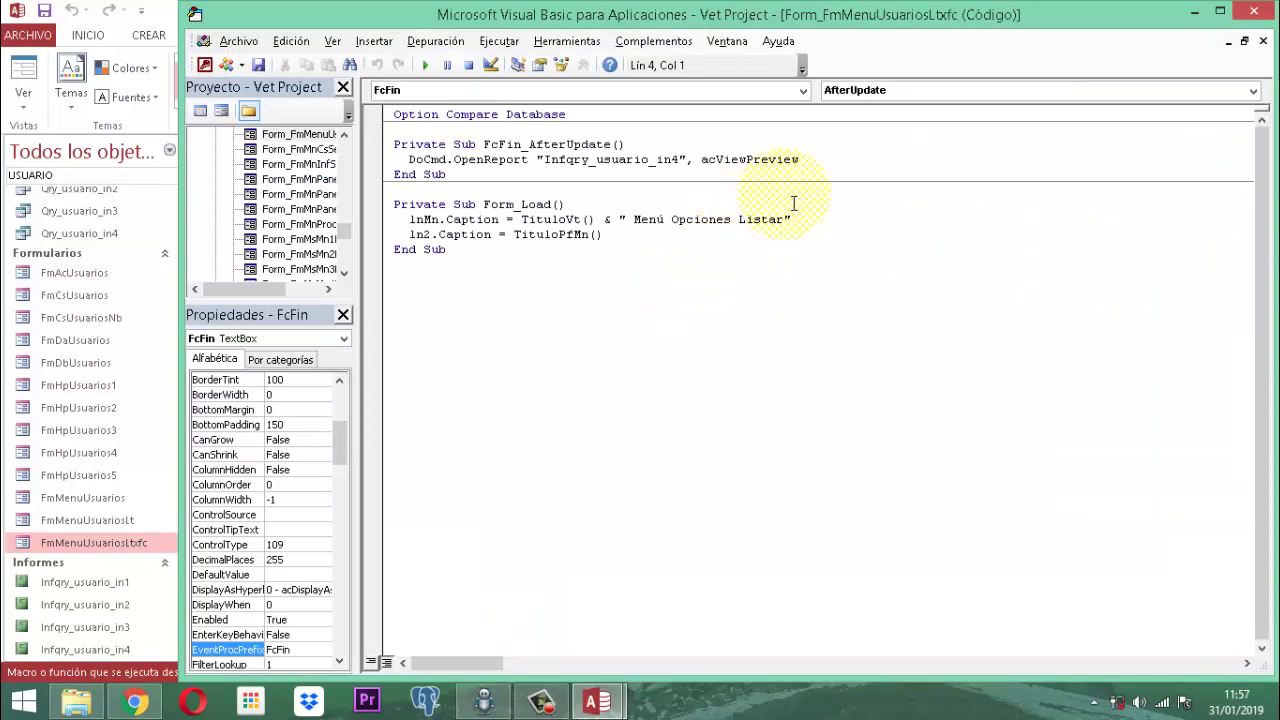
# Step: Begin an If MsgBox( condition on a new indented line above the OpenReport call in FcFin_AfterUpdate
pyautogui.click(662, 134)
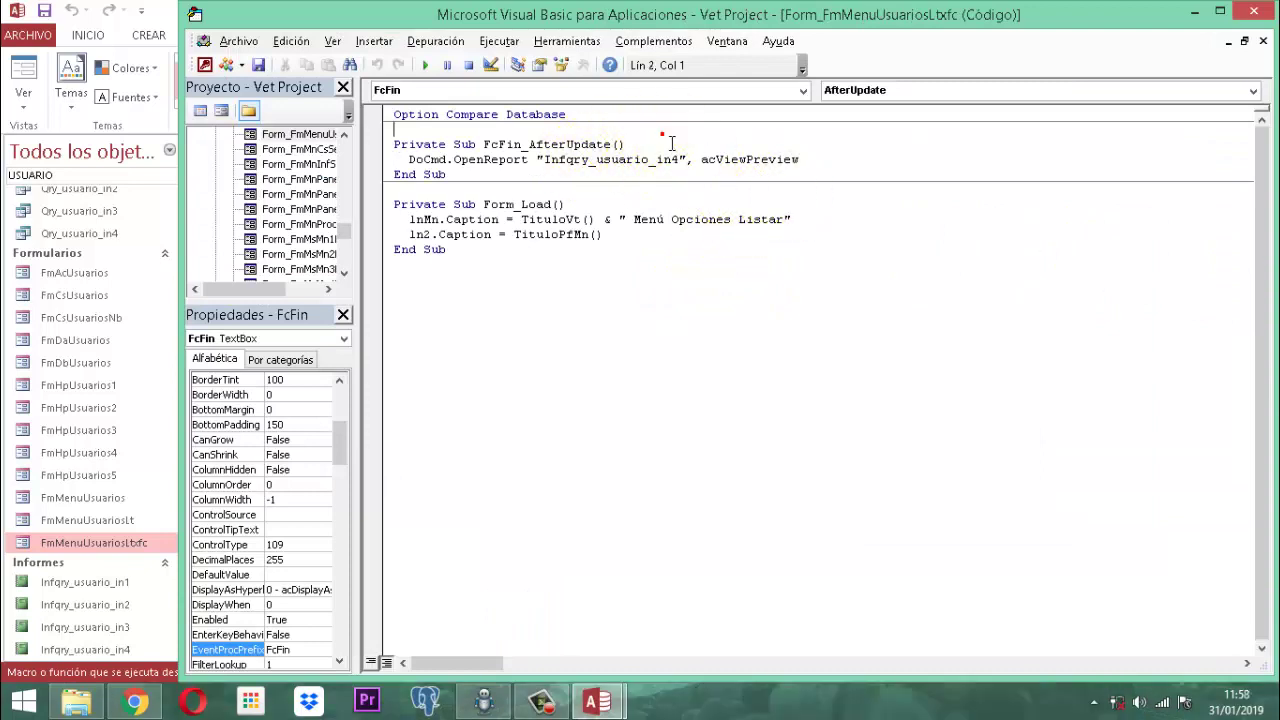
pyautogui.click(653, 140)
pyautogui.press('Return')
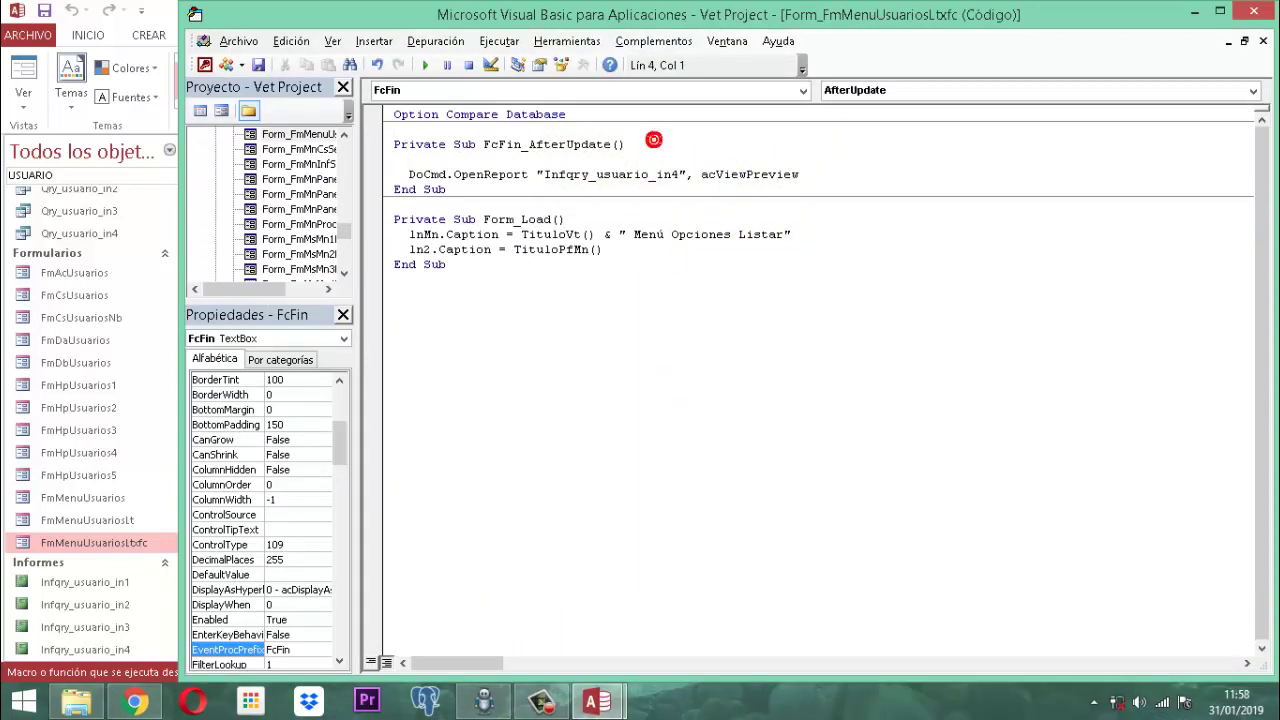
pyautogui.press('Tab')
pyautogui.write('l')
pyautogui.write('F MS')
pyautogui.press('BackSpace')
pyautogui.press('BackSpace')
pyautogui.press('BackSpace')
pyautogui.press('BackSpace')
pyautogui.press('BackSpace')
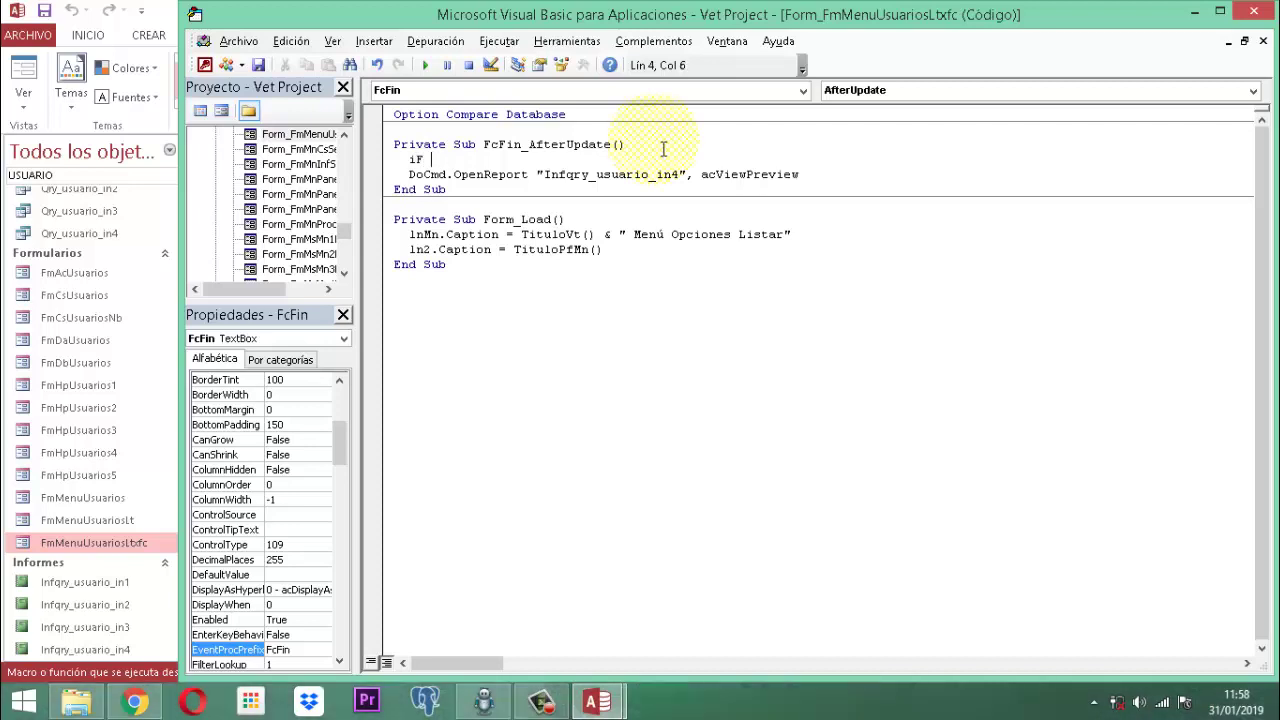
pyautogui.write('If msgbox')
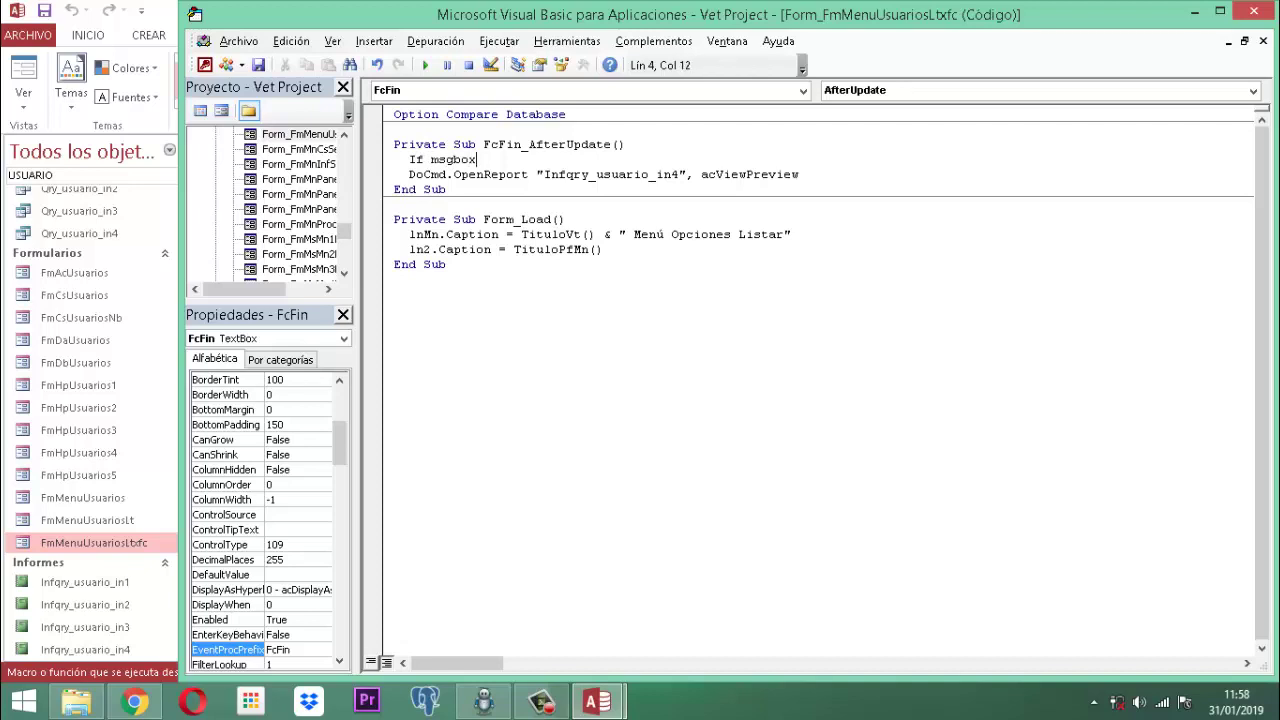
pyautogui.write('(')
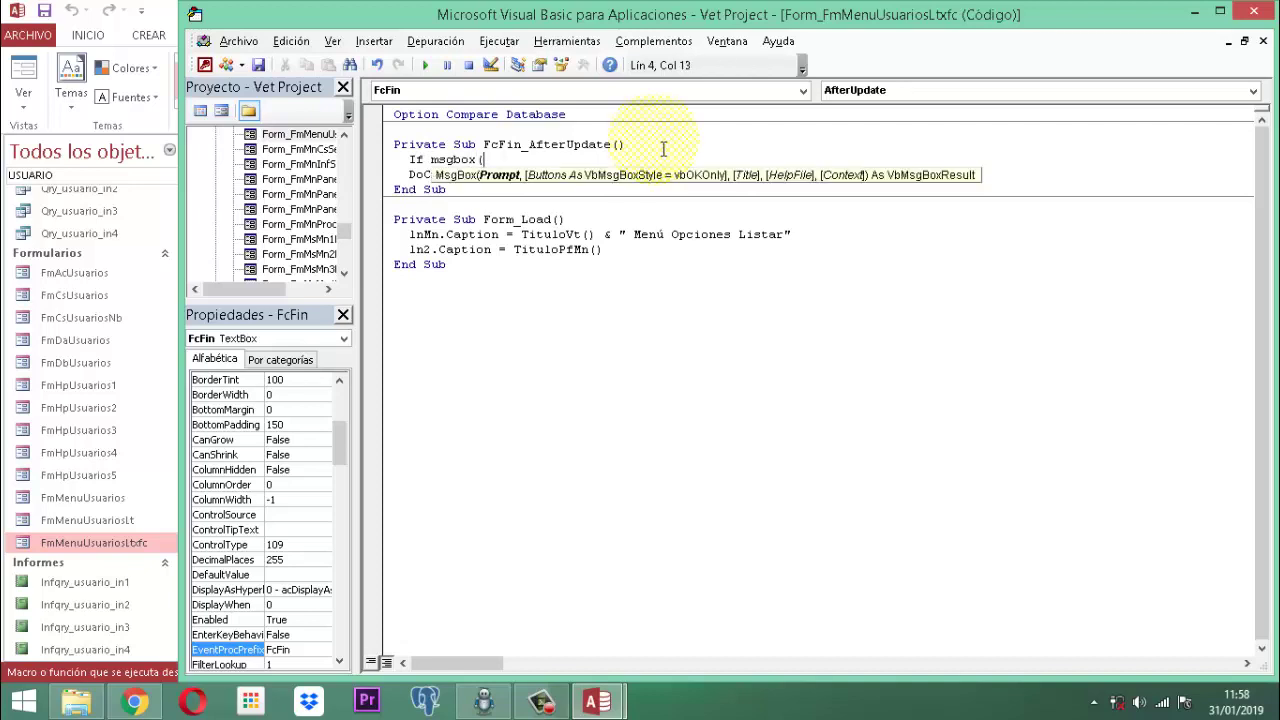
# Step: Enter "Lista algún usuario en particular Si/No?" as the message box prompt
pyautogui.write('"')
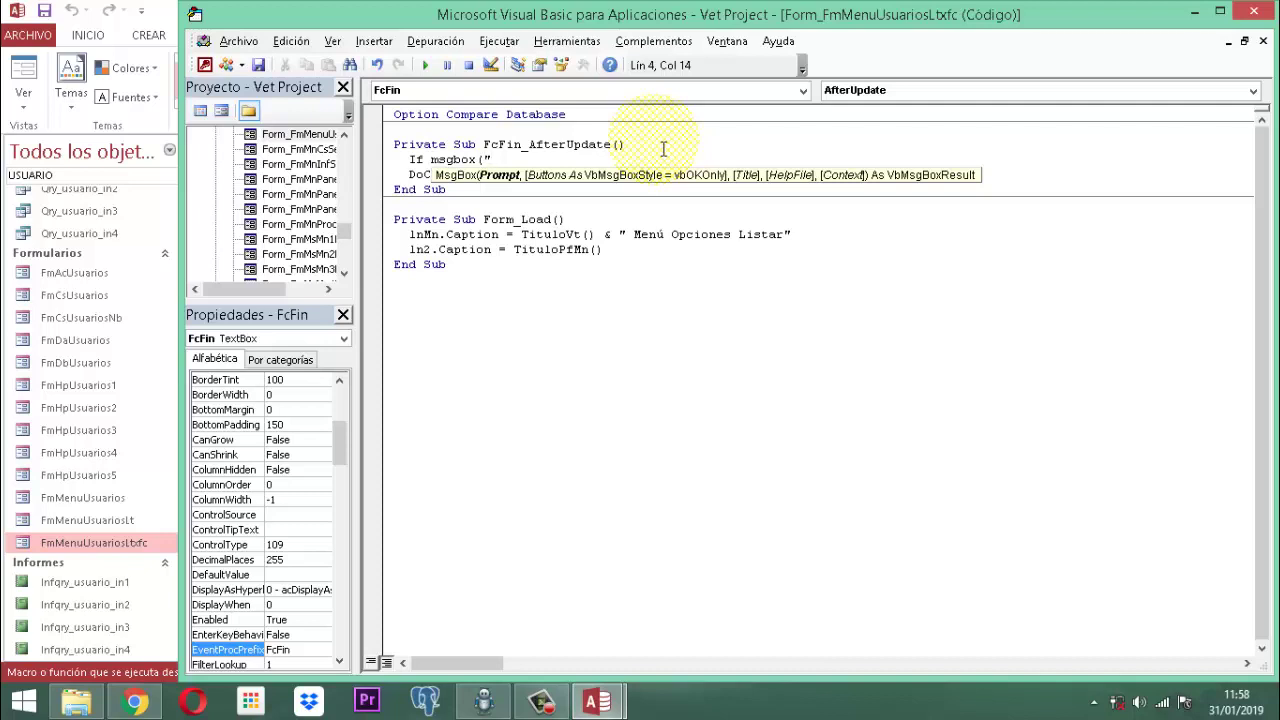
pyautogui.write('Lista alg')
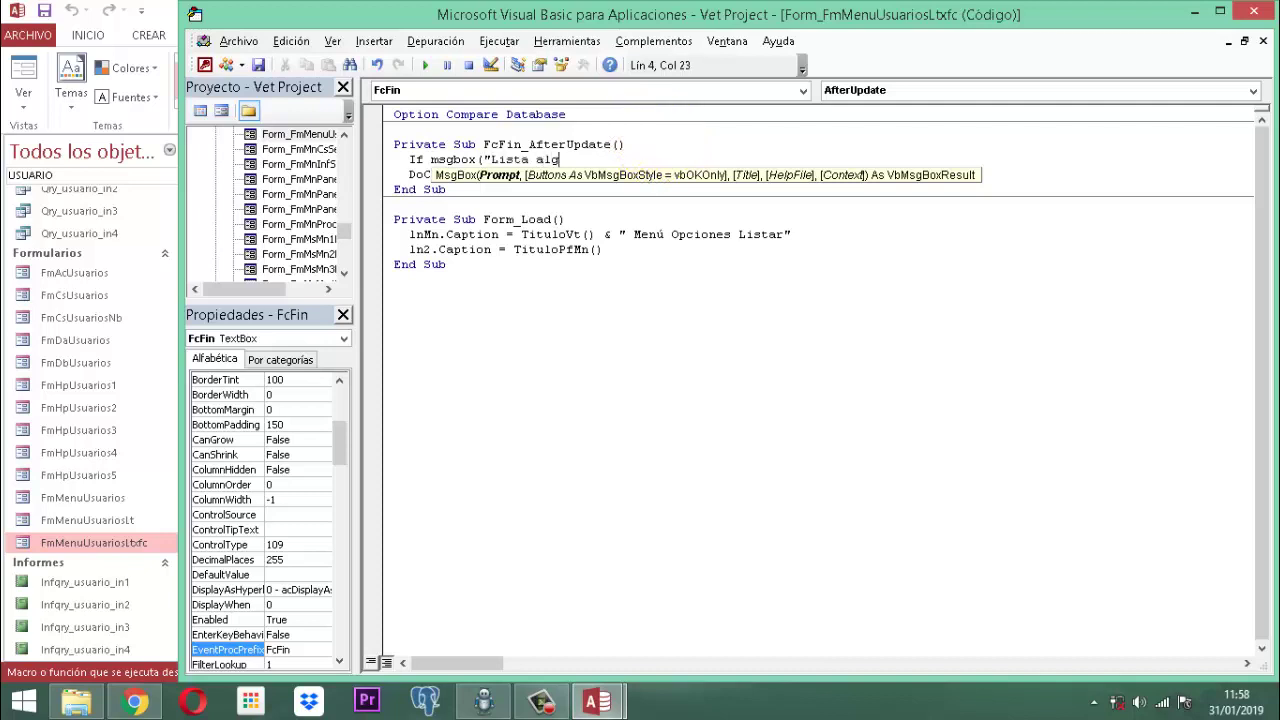
pyautogui.write('ún usuario')
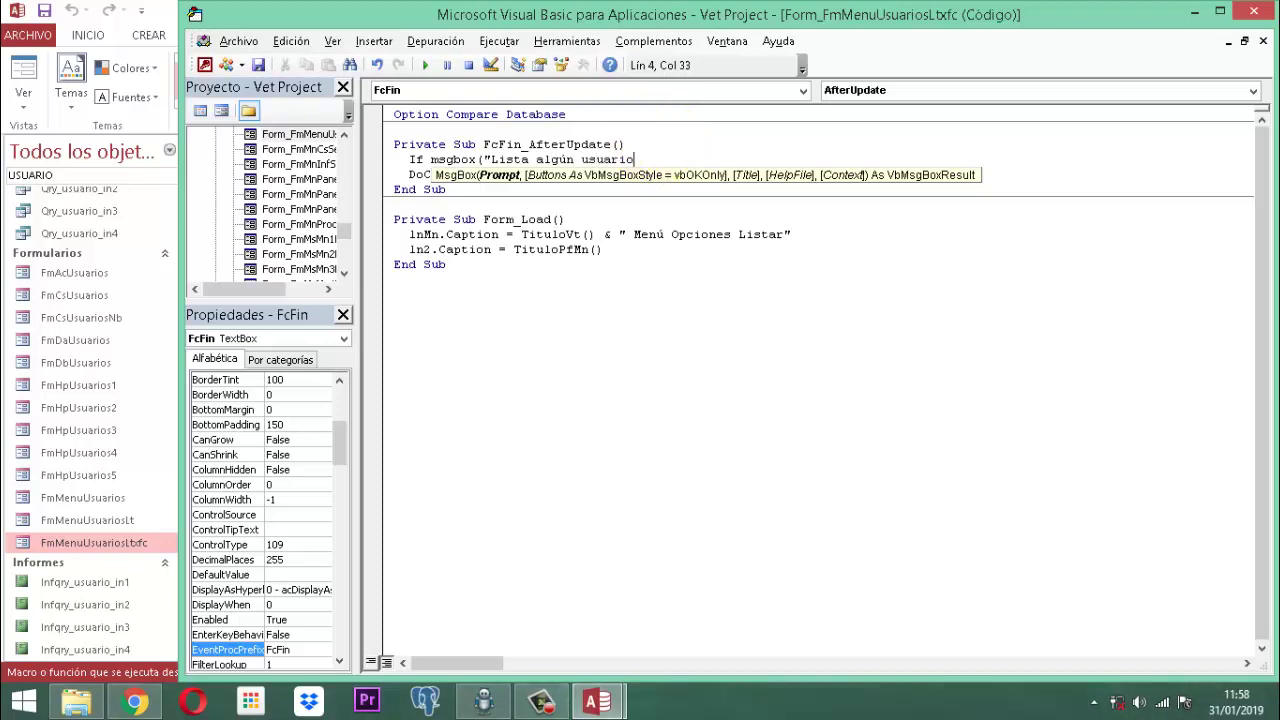
pyautogui.write(' en particular Si')
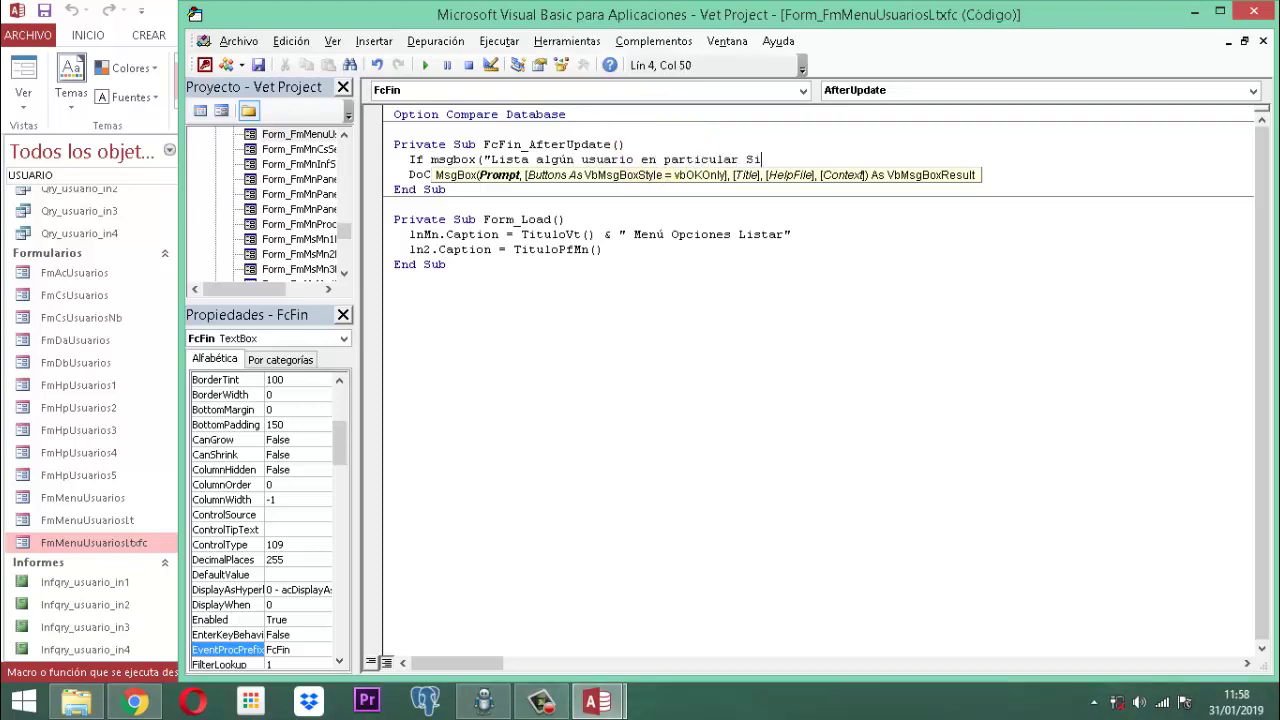
pyautogui.write('/No?"')
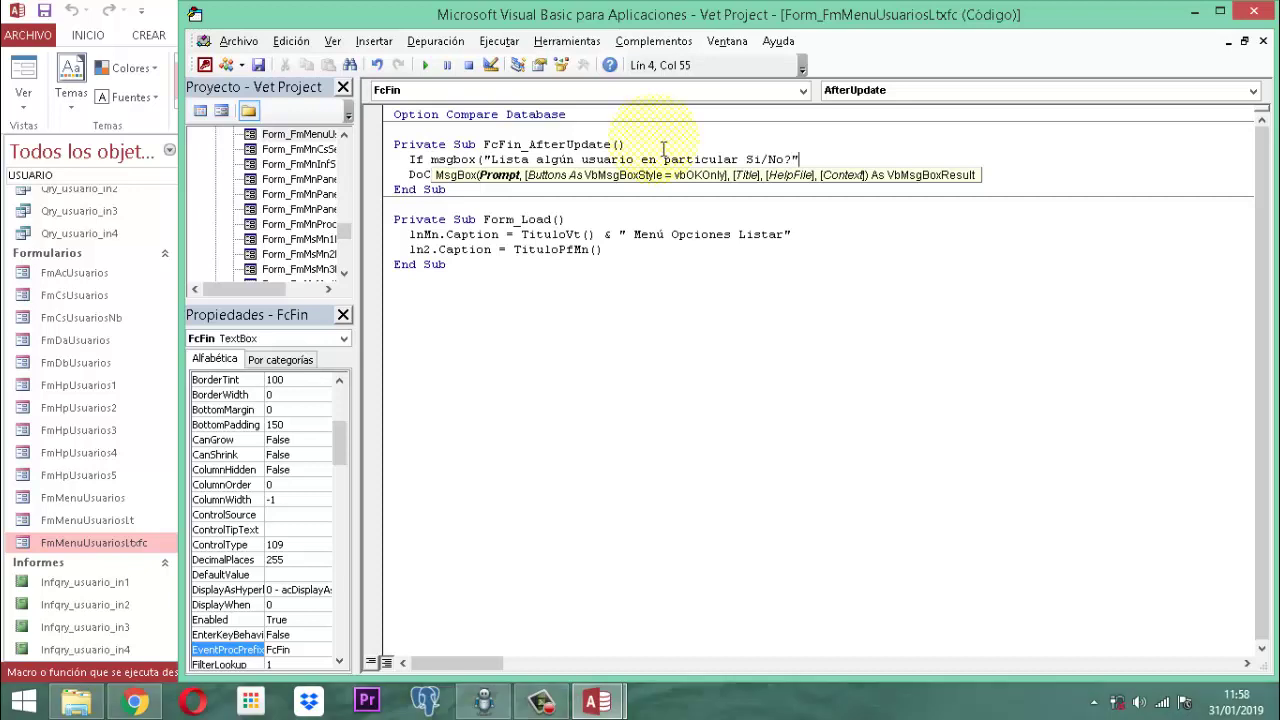
# Step: Give the message box vbYesNo buttons and titulovt() as its title, and close the MsgBox call
pyautogui.write(',v')
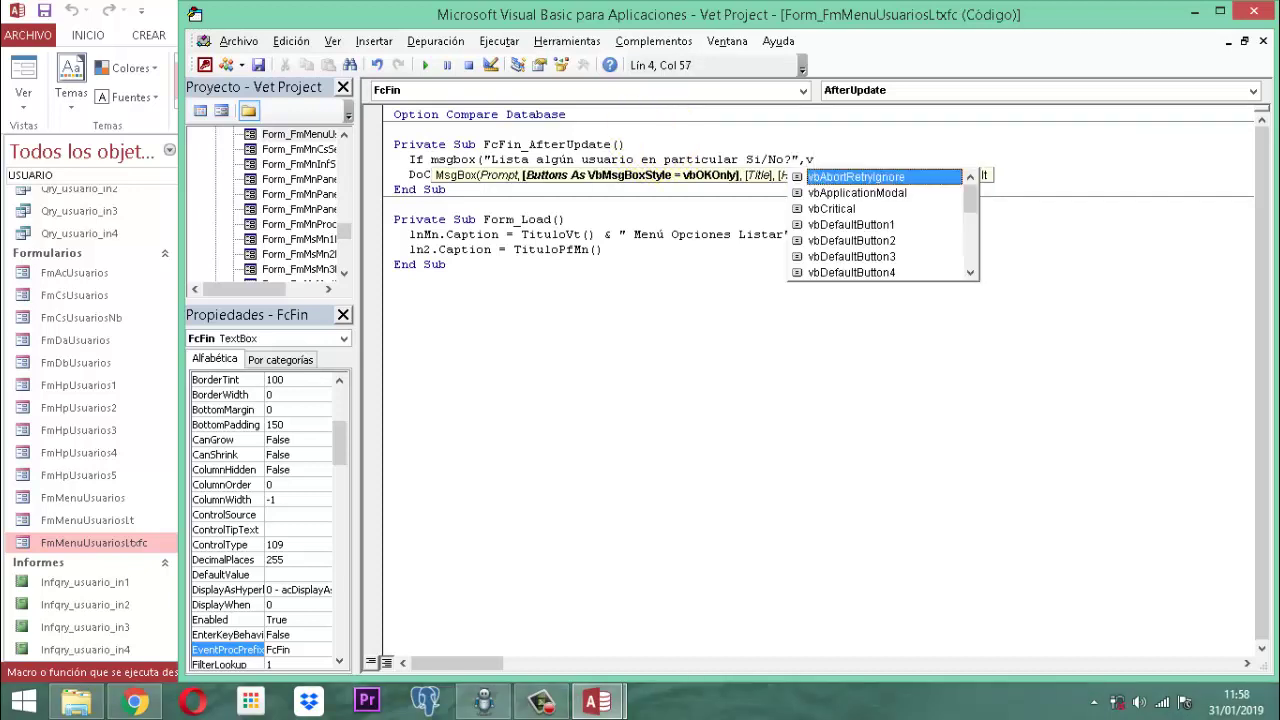
pyautogui.write('by')
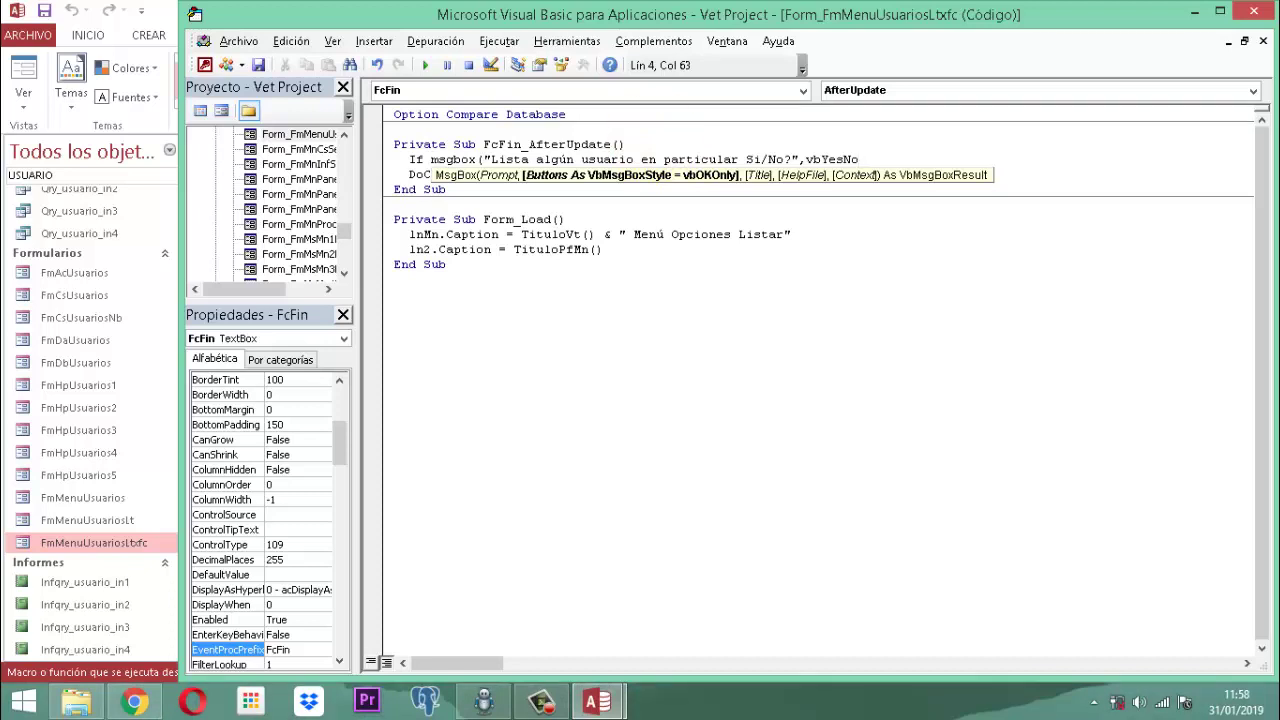
pyautogui.write(',')
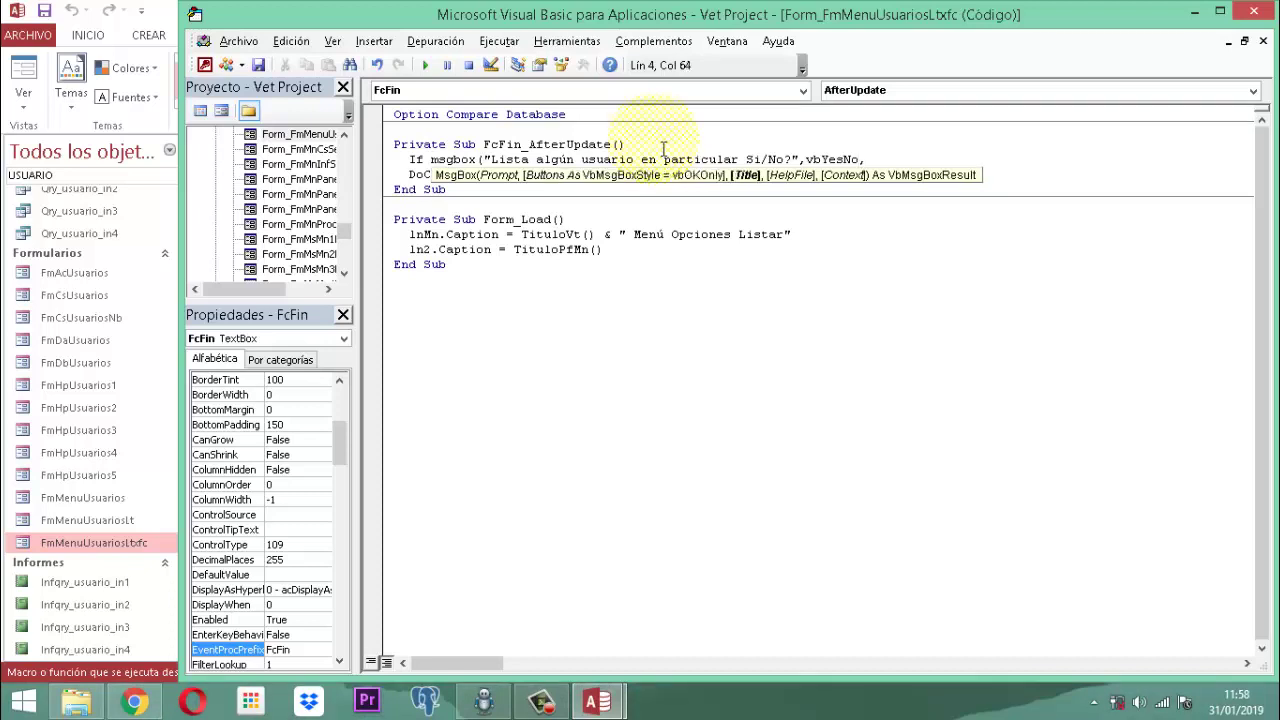
pyautogui.write('vbin')
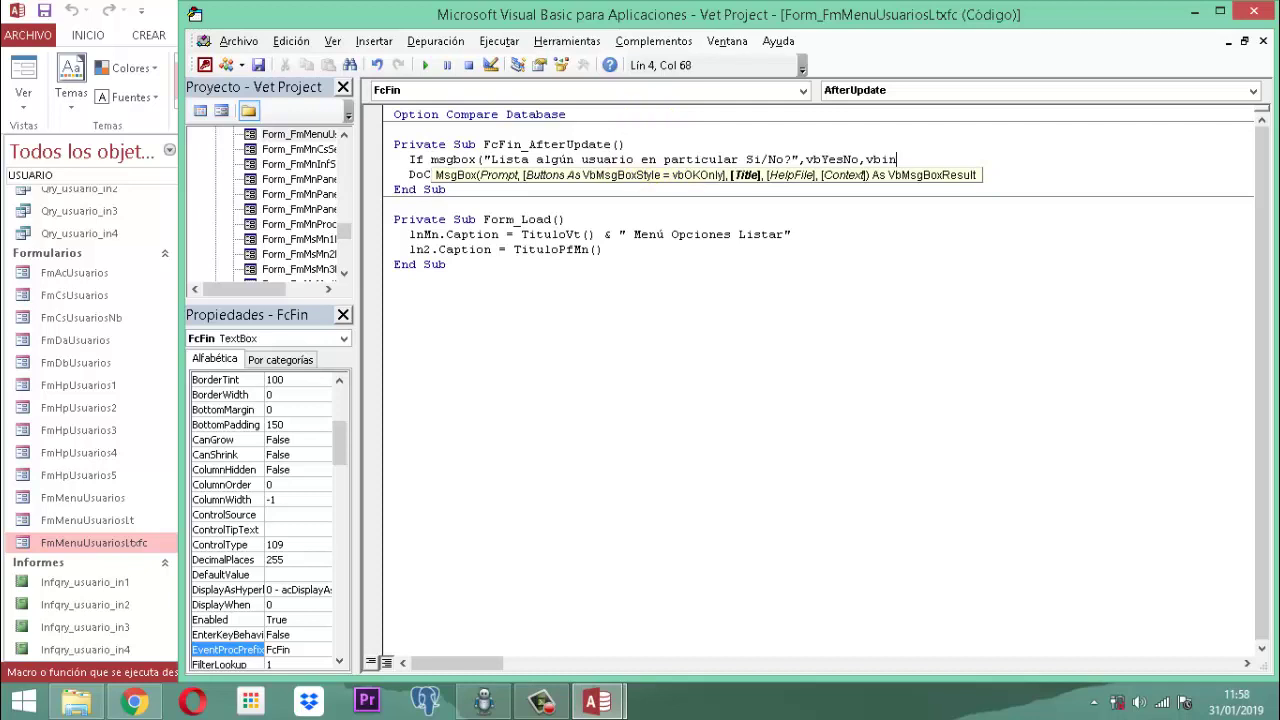
pyautogui.press('BackSpace')
pyautogui.press('BackSpace')
pyautogui.press('BackSpace')
pyautogui.press('BackSpace')
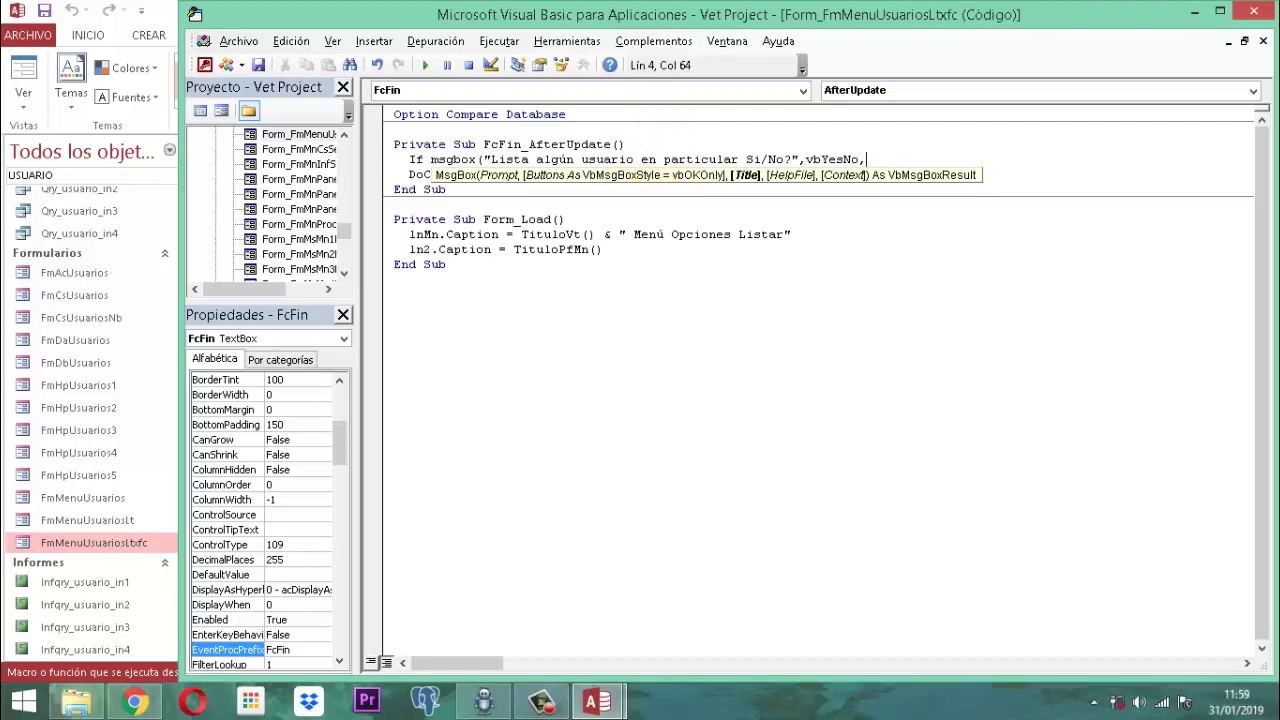
pyautogui.write('titulovt() &')
pyautogui.press('BackSpace')
pyautogui.press('BackSpace')
pyautogui.press('BackSpace')
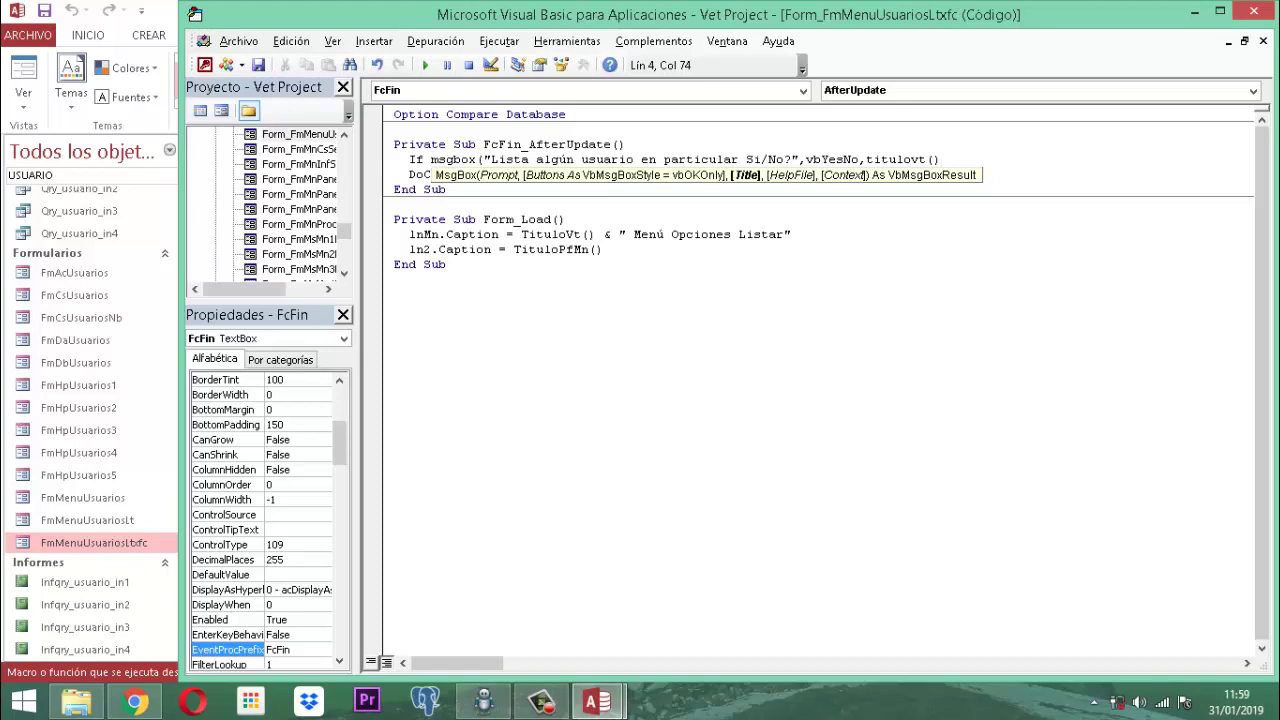
pyautogui.write(')')
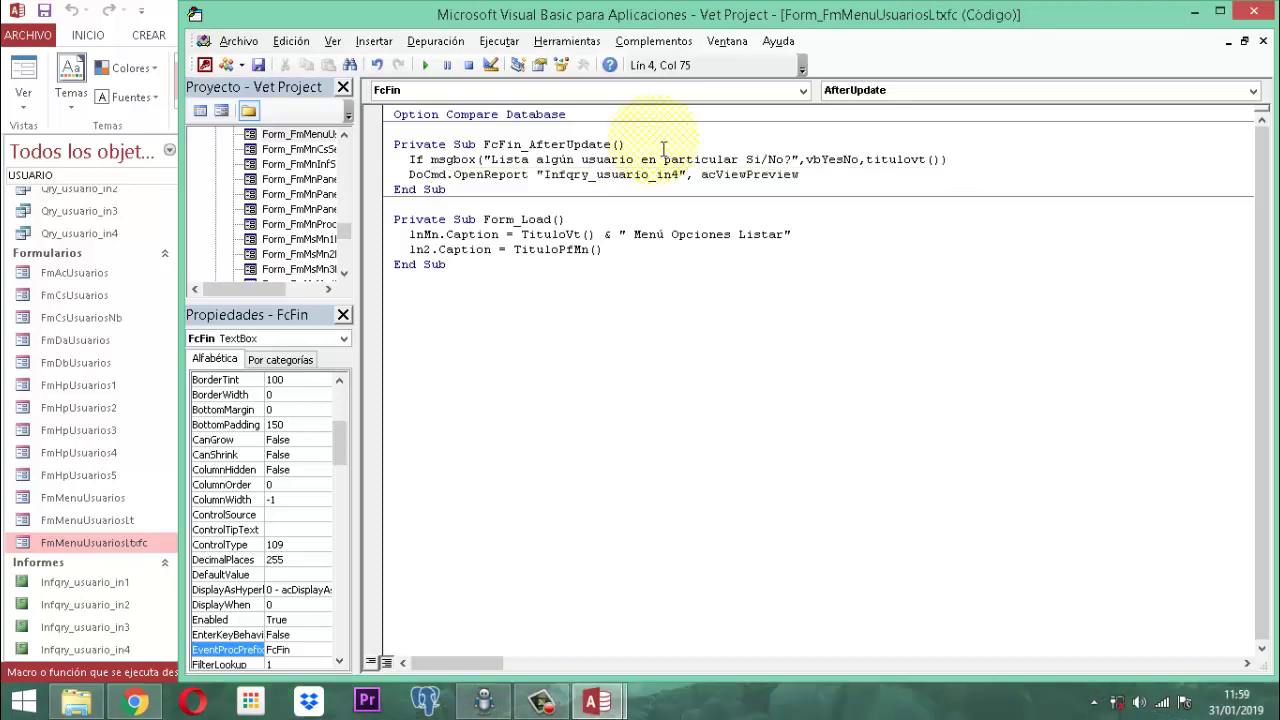
# Step: Complete the If condition by comparing the message box answer with vbYes and ending the line with Then
pyautogui.write('=vb')
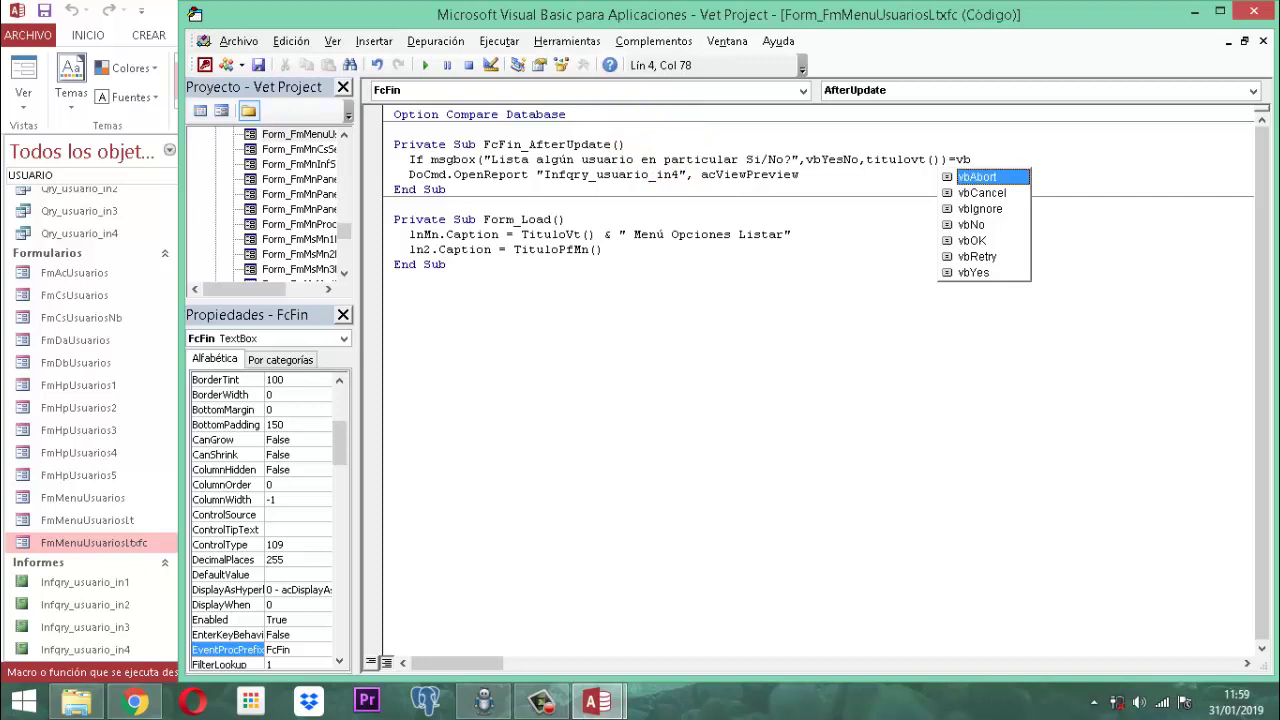
pyautogui.write('y')
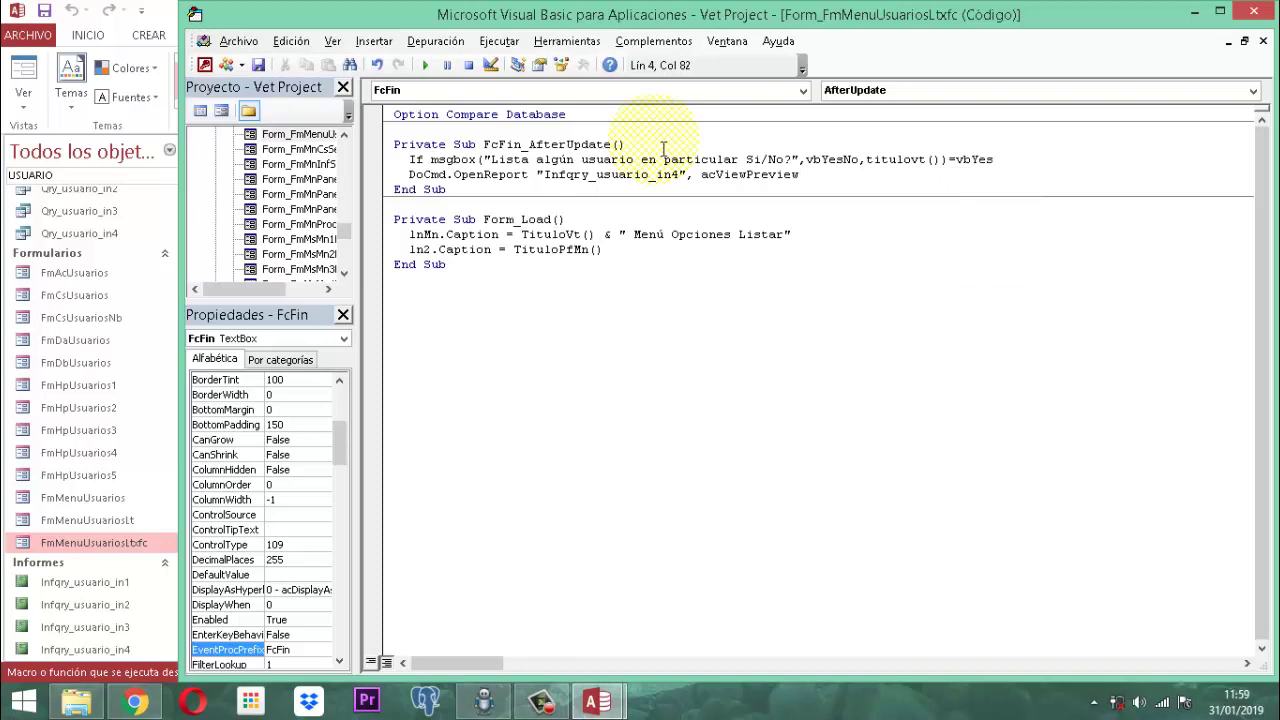
pyautogui.write(' then')
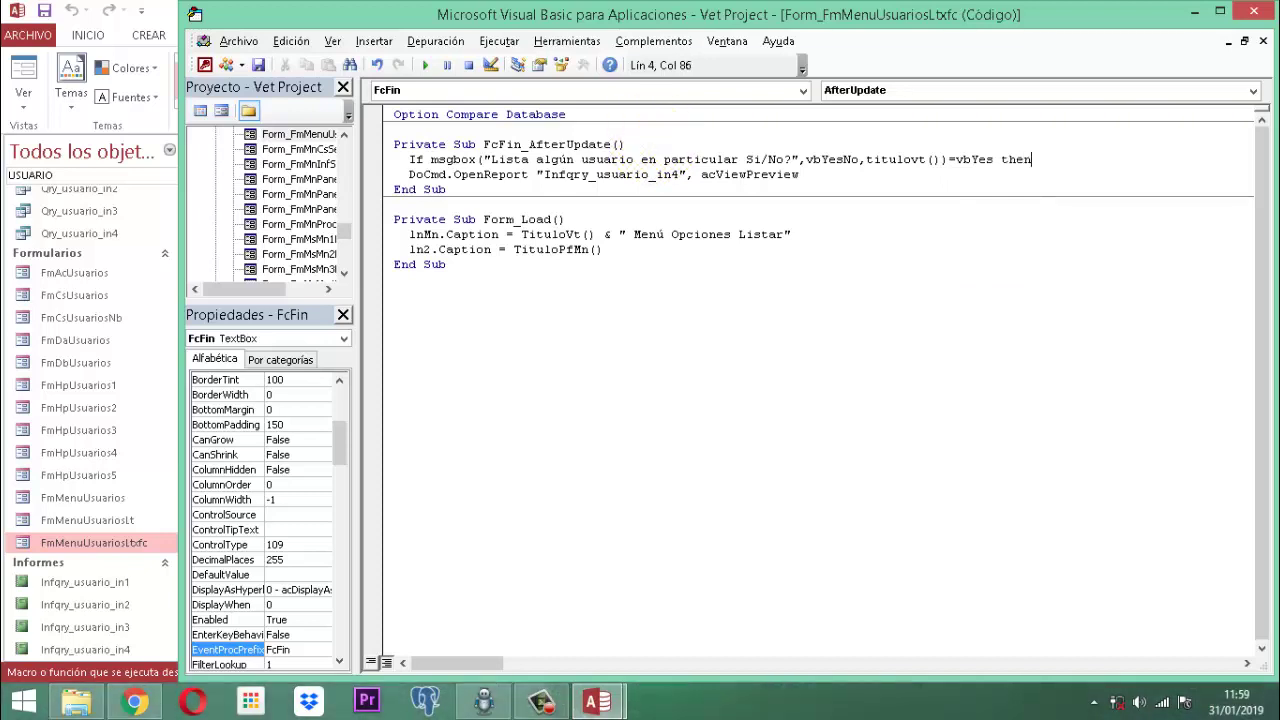
pyautogui.press('Return')
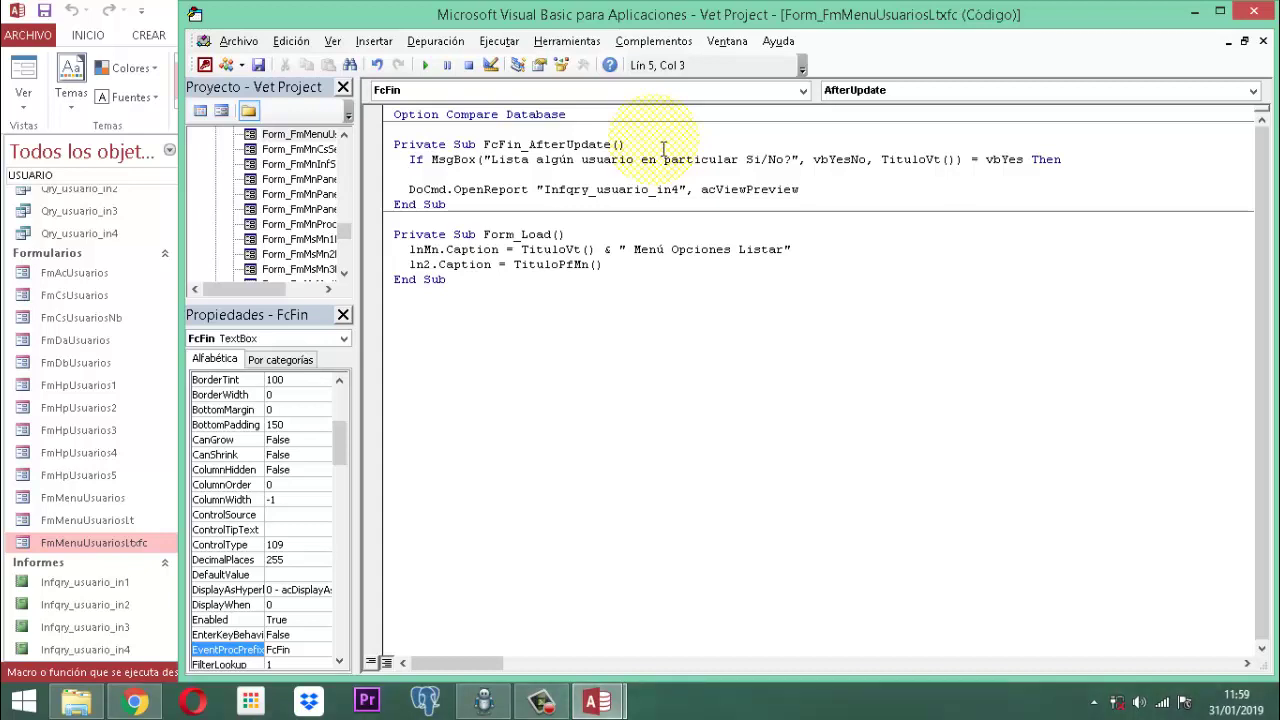
# Step: Add an indented Else line below the If condition and indent the OpenReport line one level beneath it
pyautogui.press('Tab')
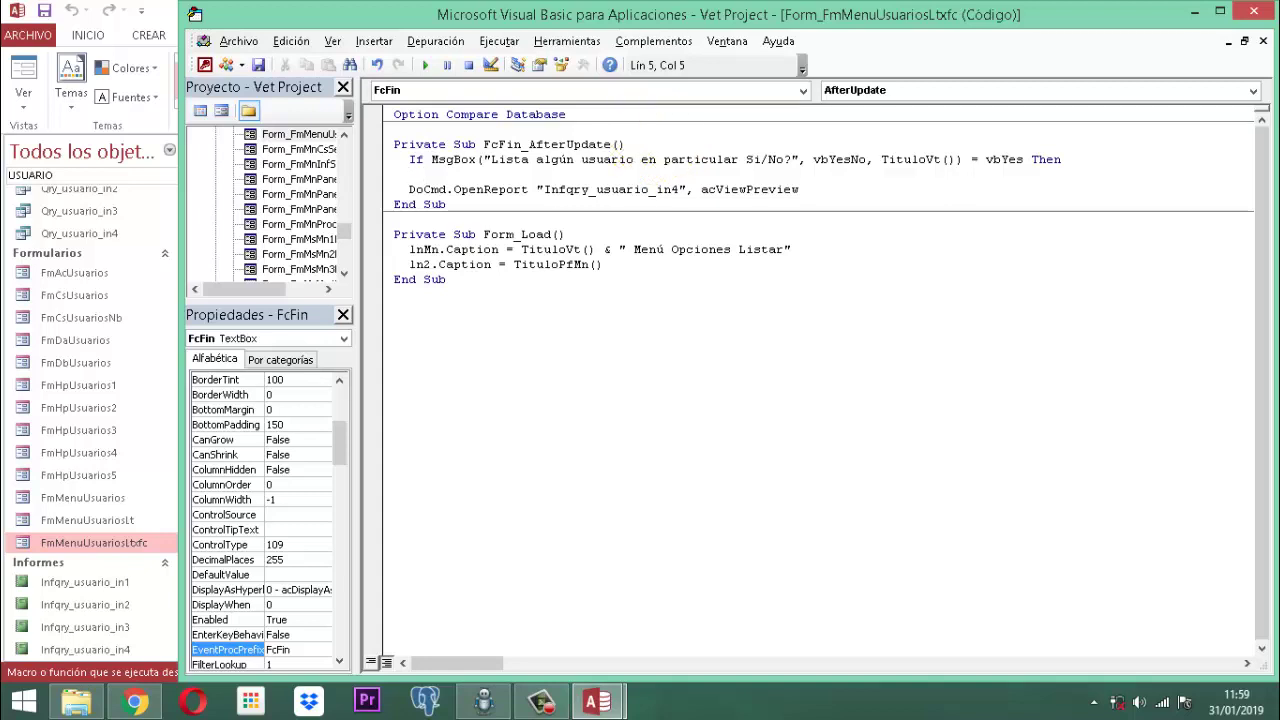
pyautogui.write('else')
pyautogui.click(454, 189)
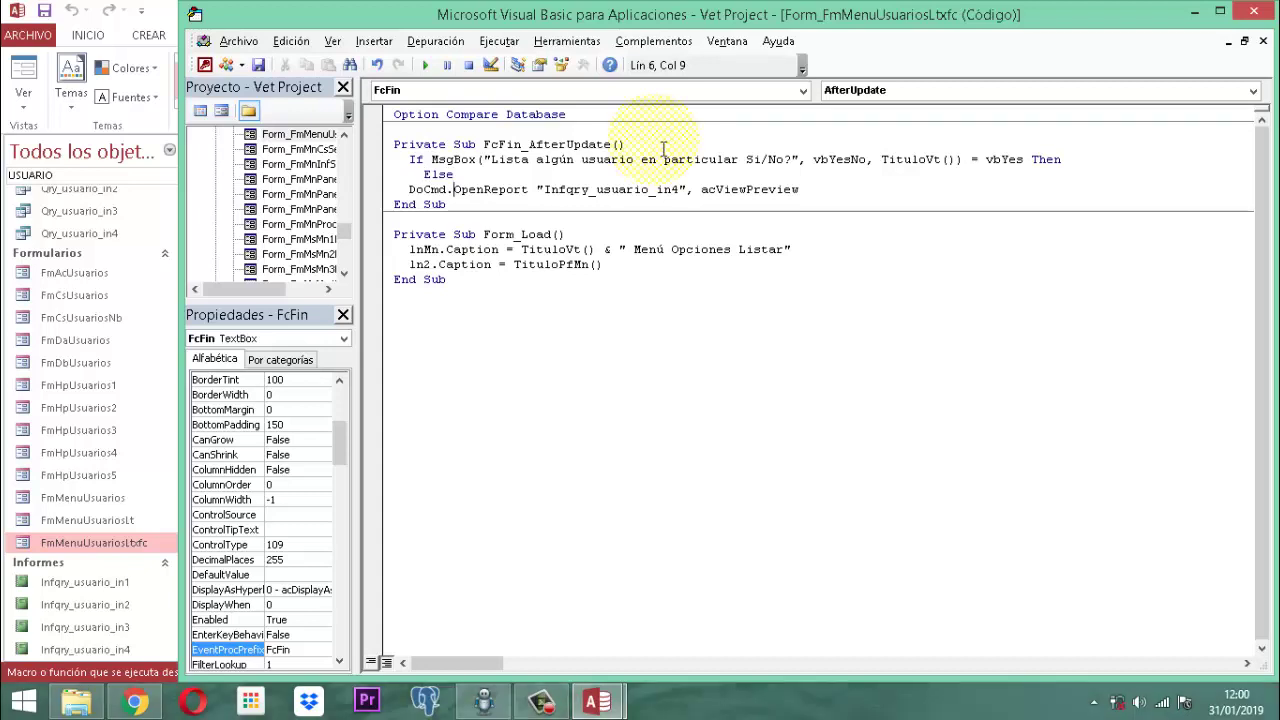
pyautogui.press('Left')
pyautogui.press('Left')
pyautogui.press('Left')
pyautogui.press('Left')
pyautogui.press('Left')
pyautogui.press('Tab')
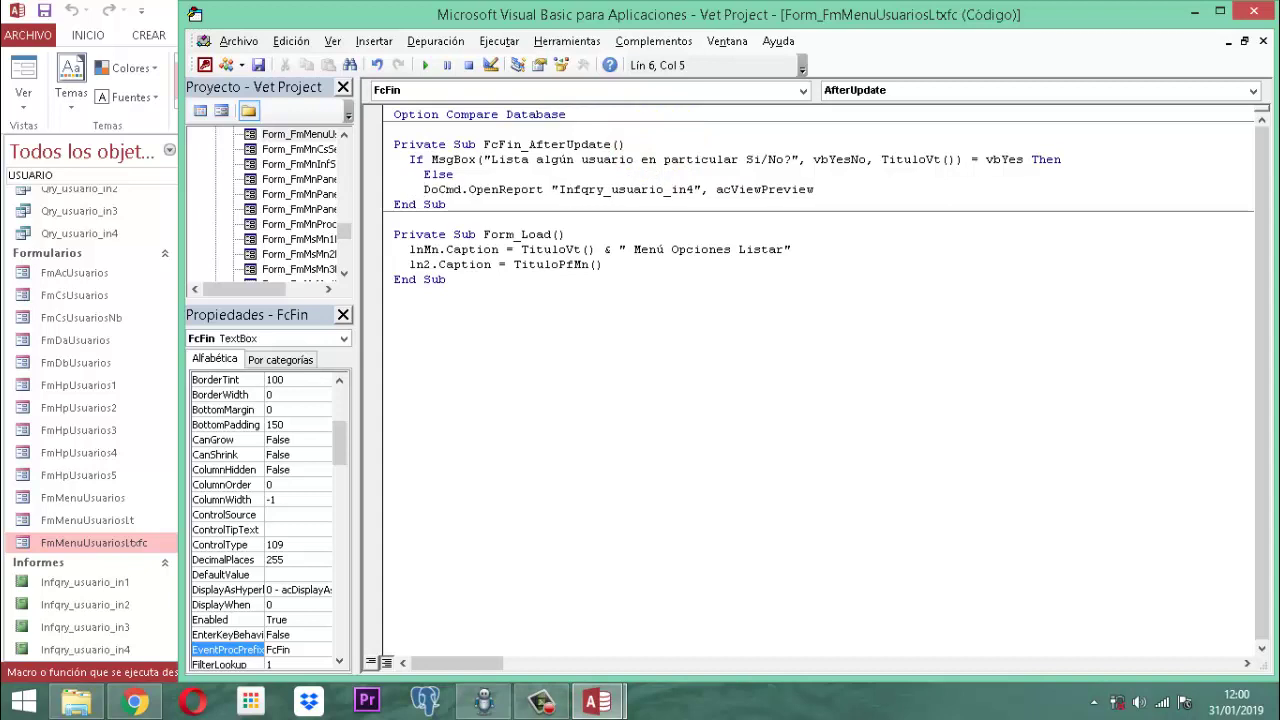
# Step: Close the block with End If below the OpenReport line and save the form's code
pyautogui.press('End')
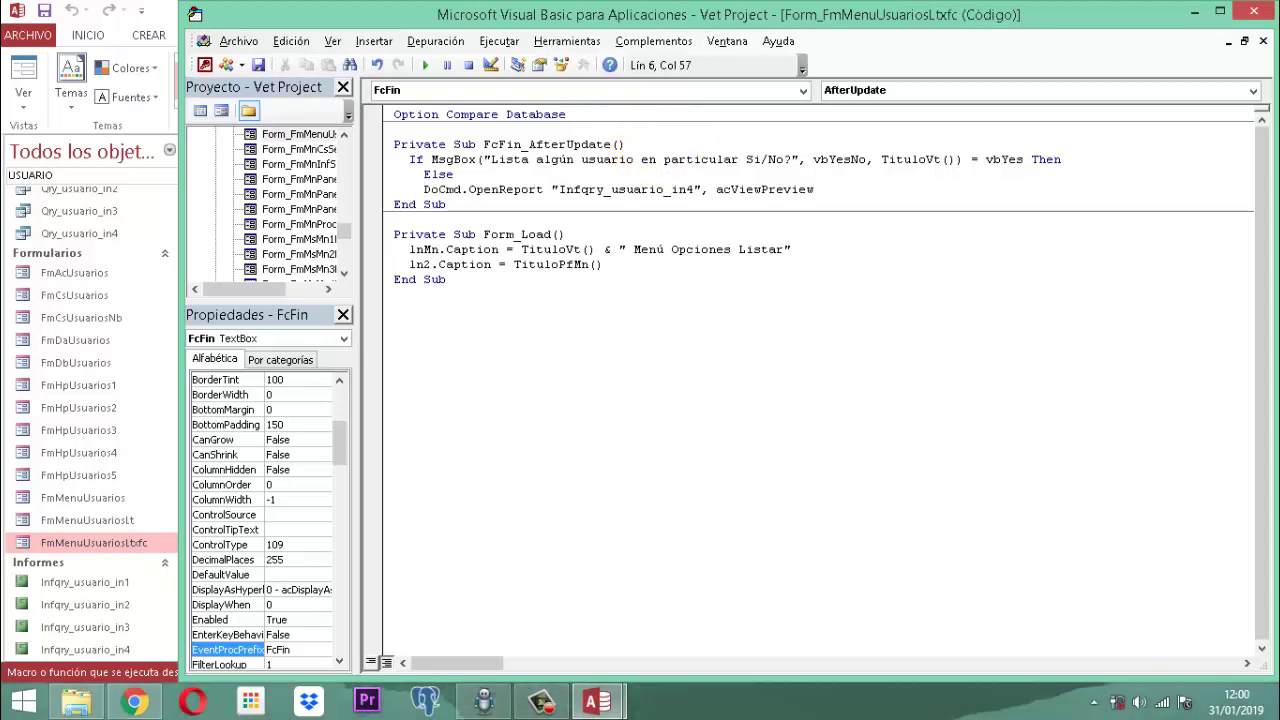
pyautogui.press('Return')
pyautogui.press('BackSpace')
pyautogui.press('BackSpace')
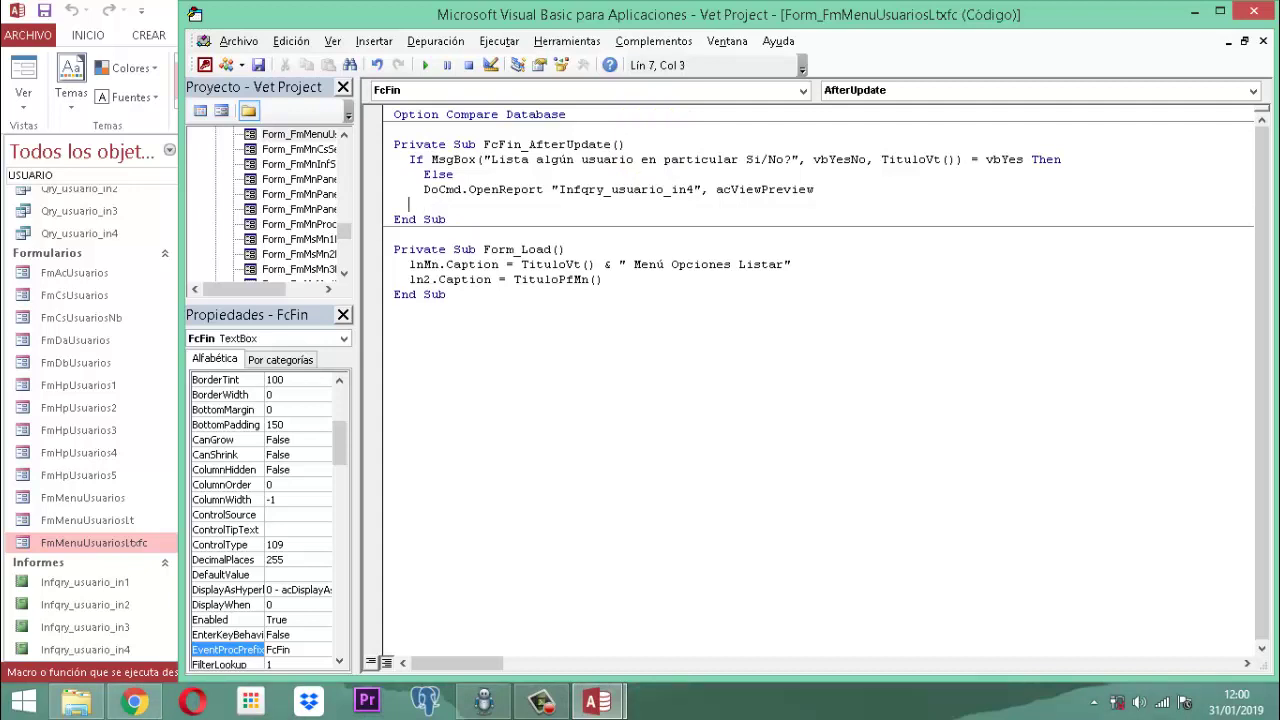
pyautogui.write('end if')
pyautogui.press('Down')
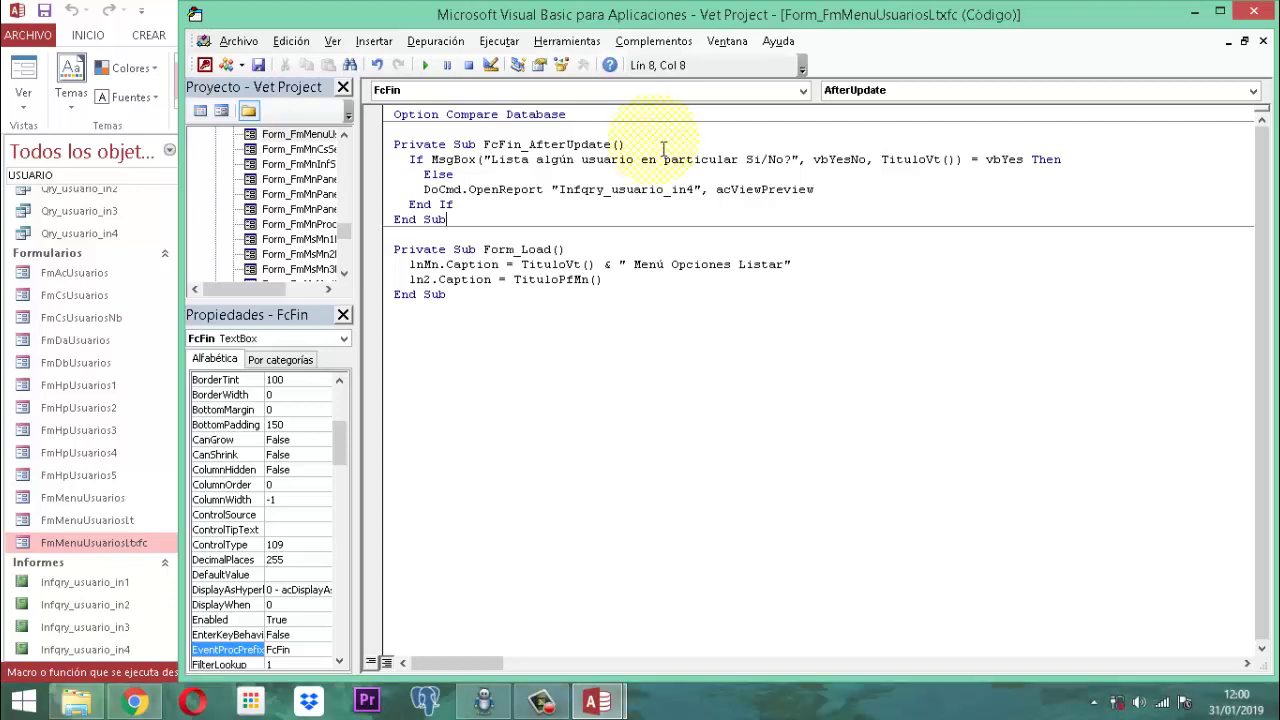
pyautogui.click(258, 65)
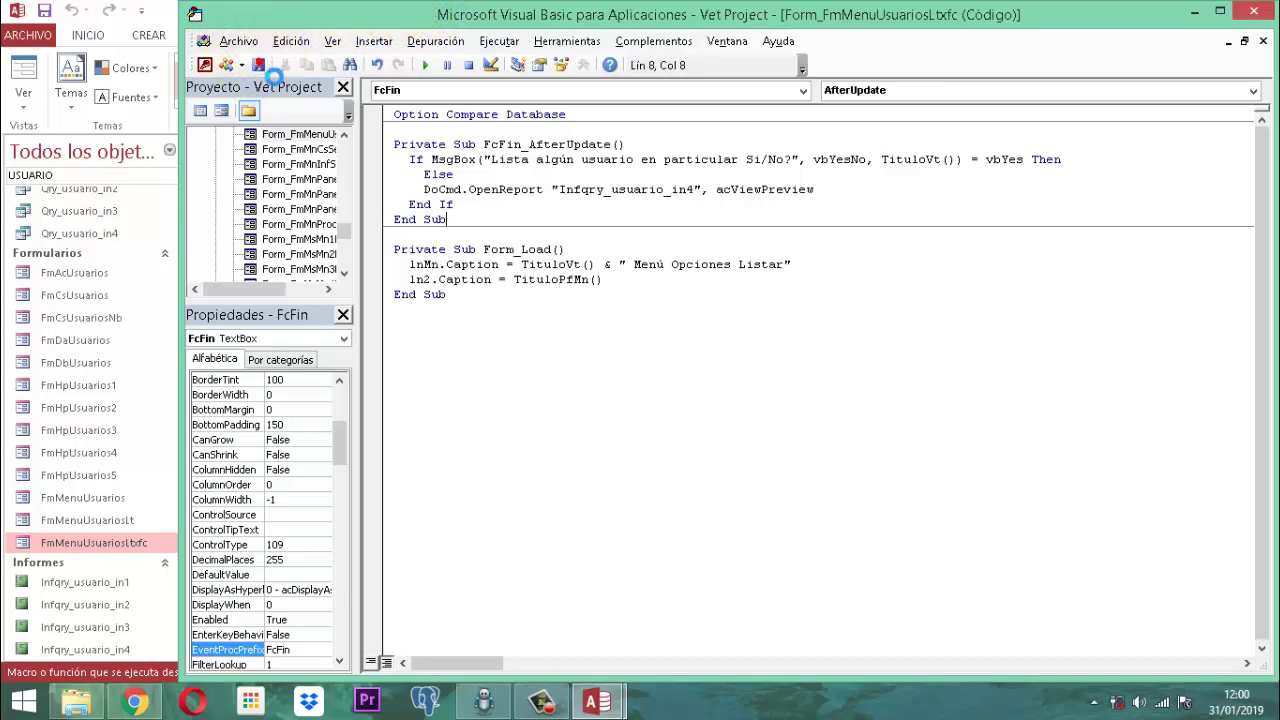
# Step: Close the code editor and the FmMenuUsuariosLtxfc form
pyautogui.click(1255, 12)
pyautogui.rightClick(294, 146)
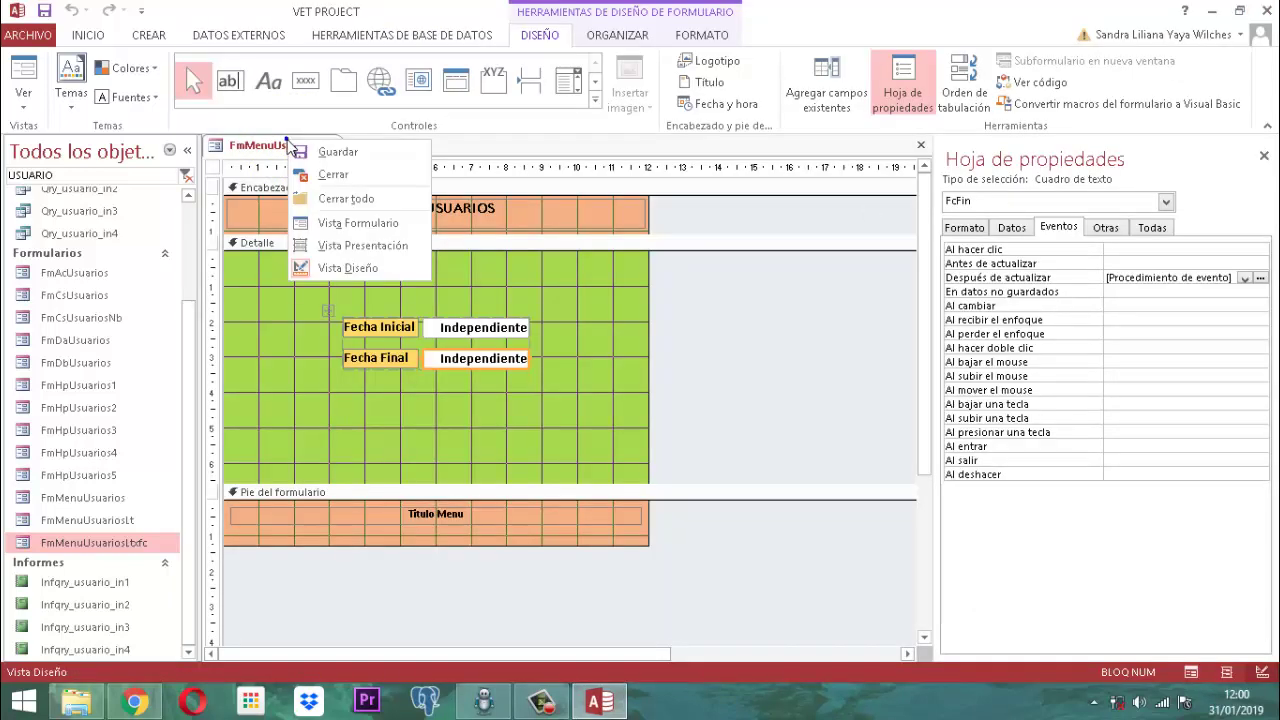
pyautogui.rightClick(305, 145)
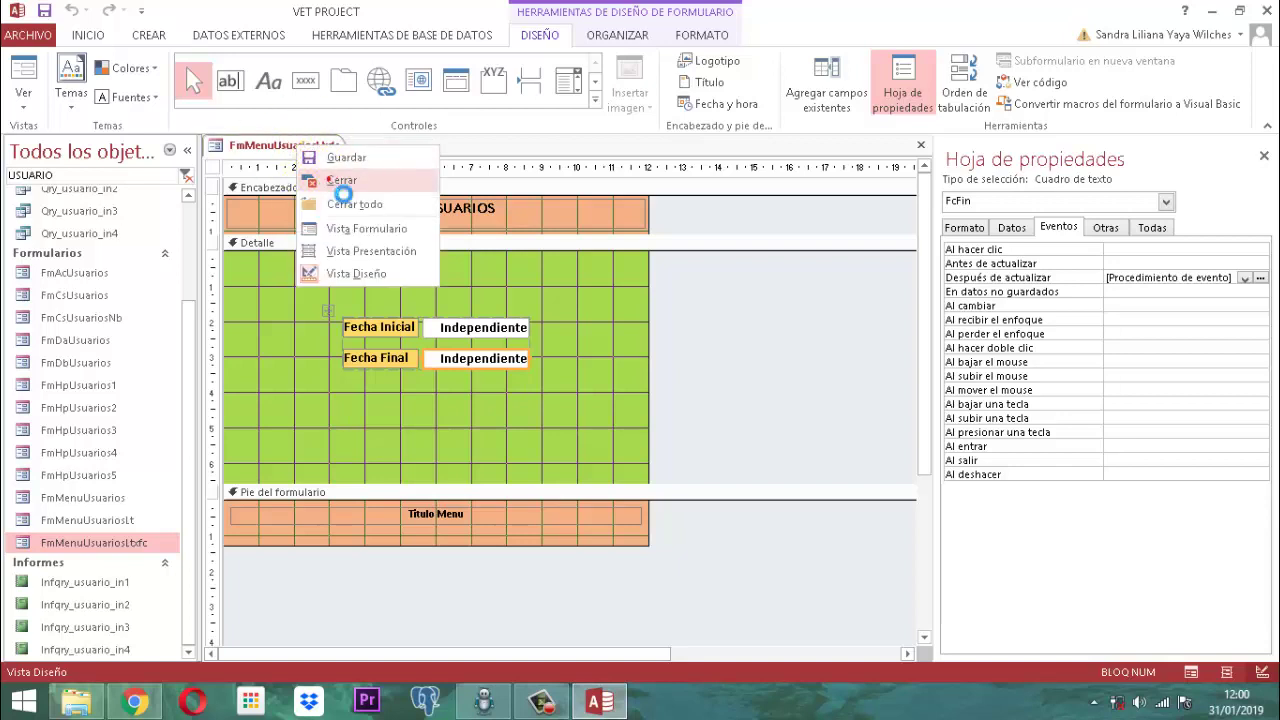
pyautogui.click(330, 180)
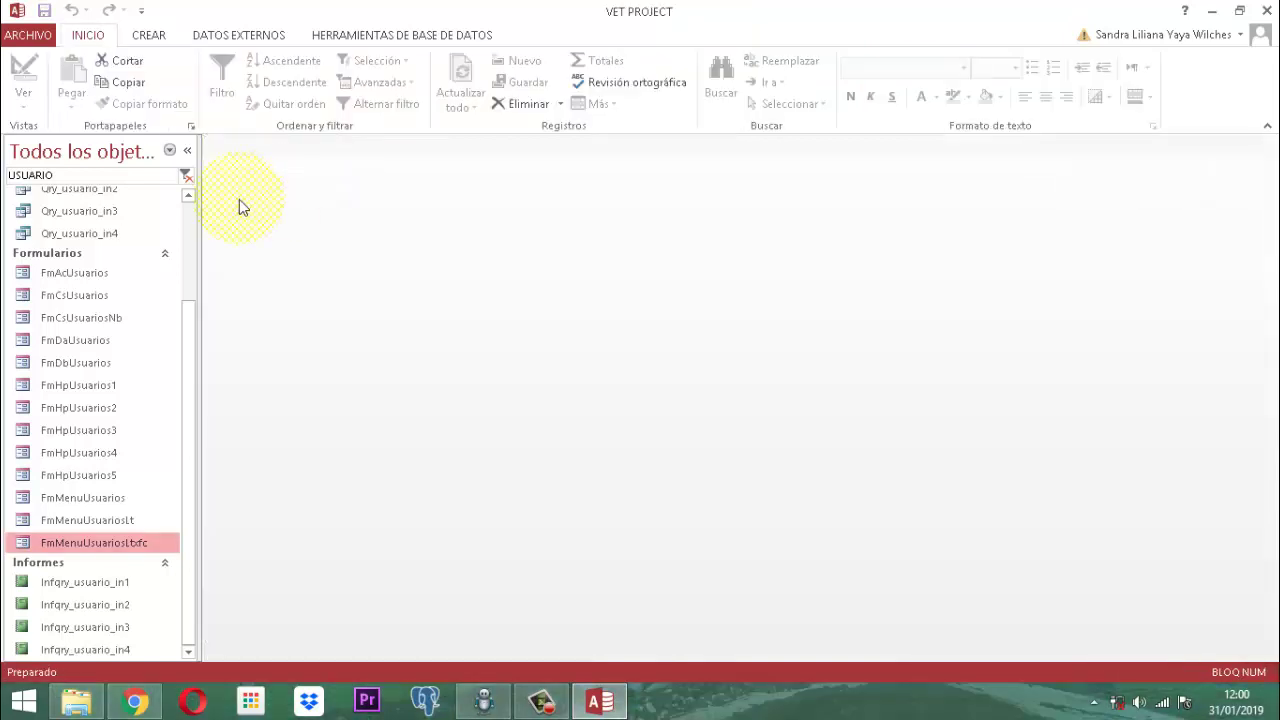
# Step: Filter the database objects by "panel ini" and open the PANEL INICIAL form
pyautogui.press('Escape')
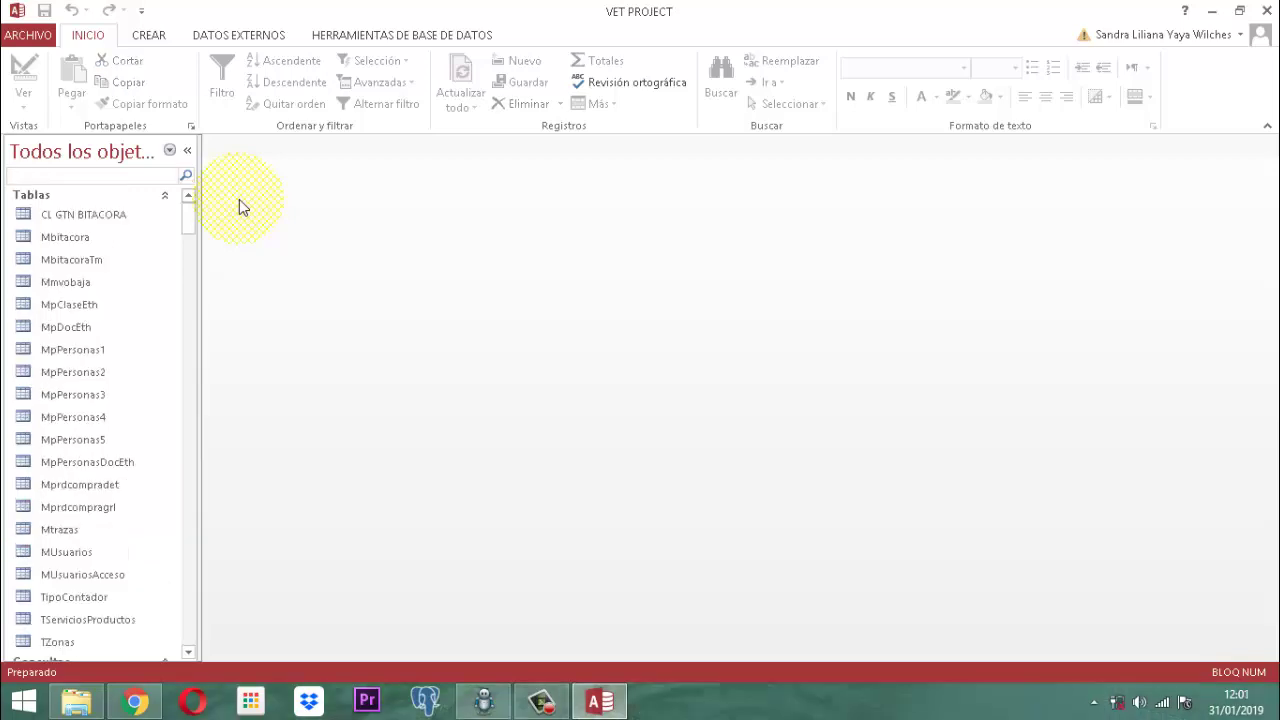
pyautogui.write('menu ini')
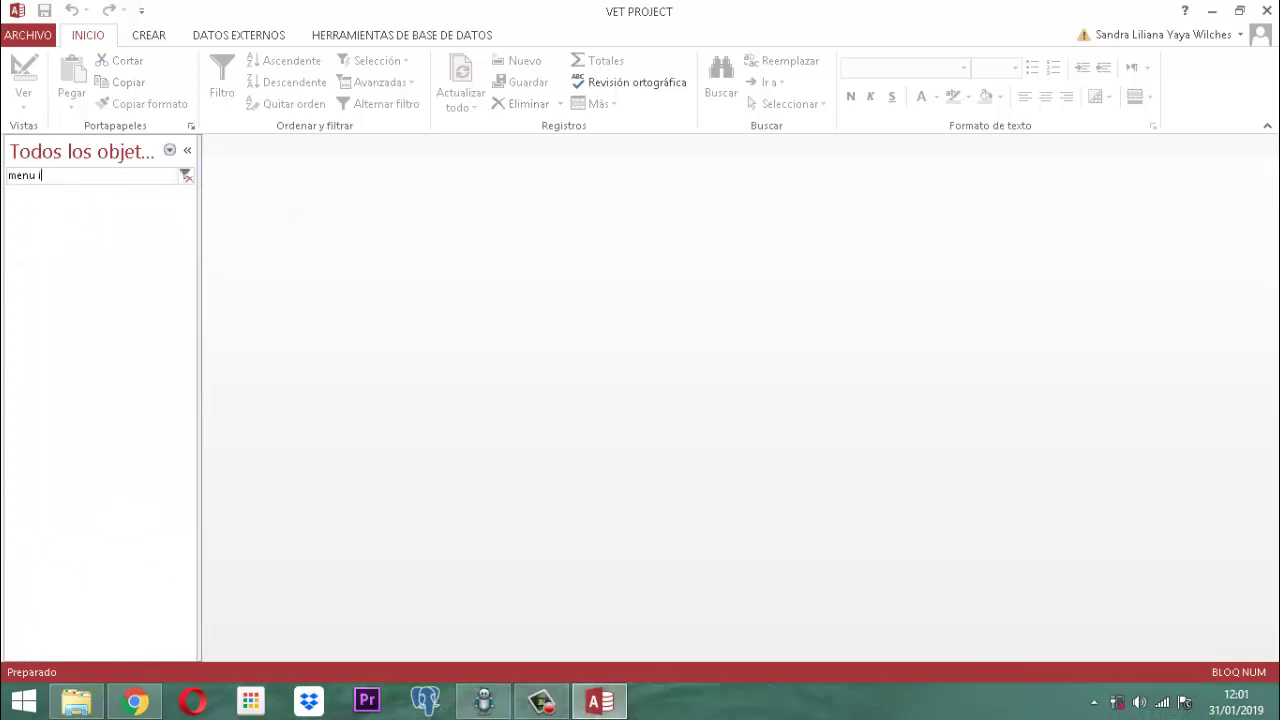
pyautogui.press('BackSpace')
pyautogui.press('BackSpace')
pyautogui.press('BackSpace')
pyautogui.press('BackSpace')
pyautogui.press('BackSpace')
pyautogui.press('BackSpace')
pyautogui.press('BackSpace')
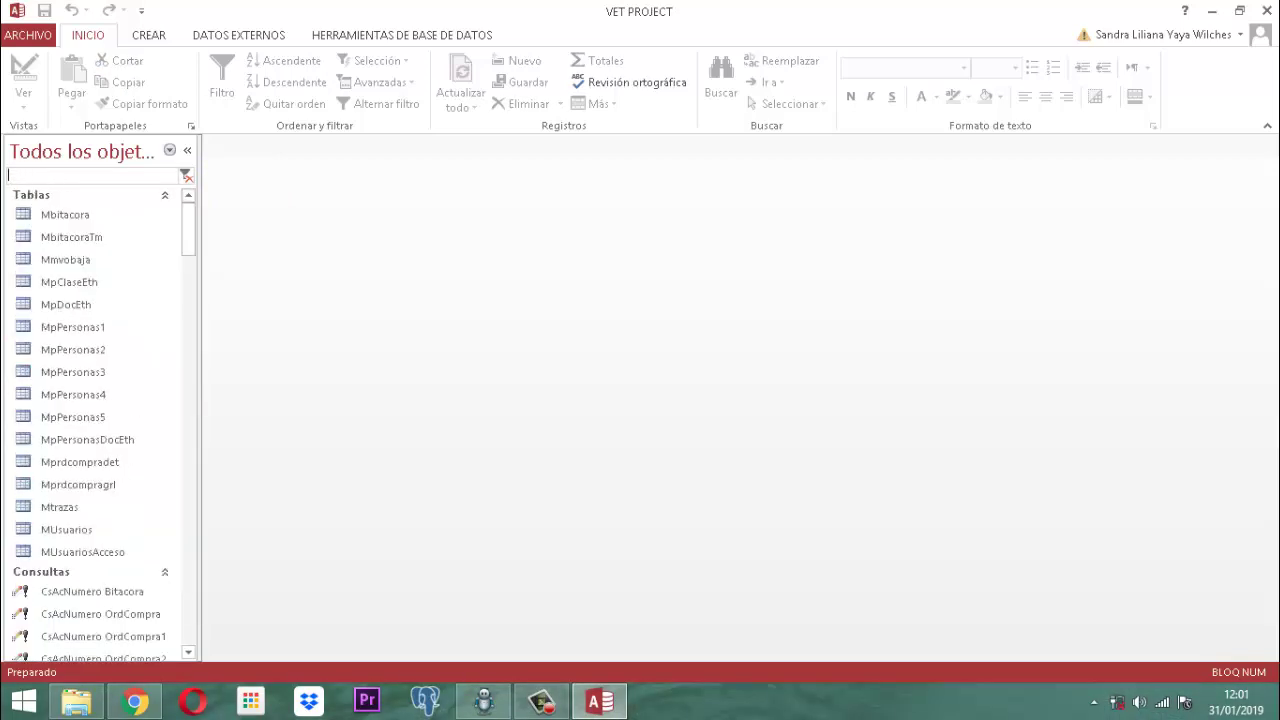
pyautogui.write('panel ini')
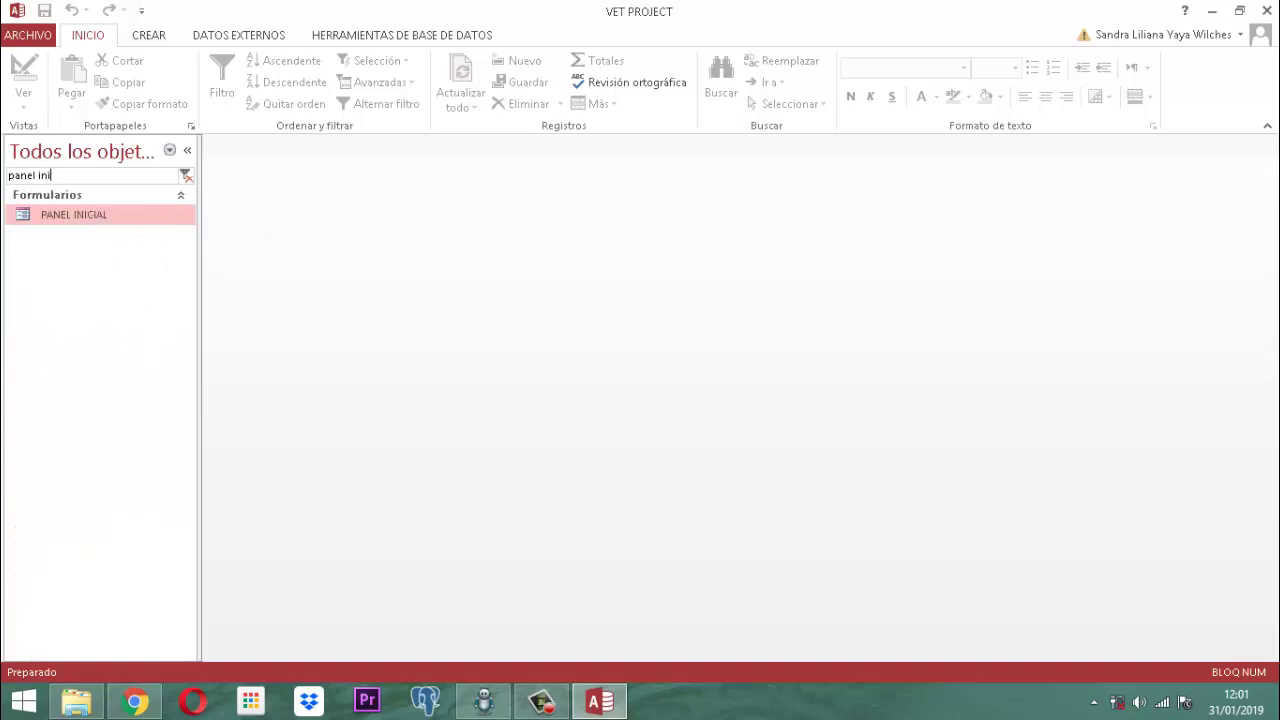
pyautogui.press('Return')
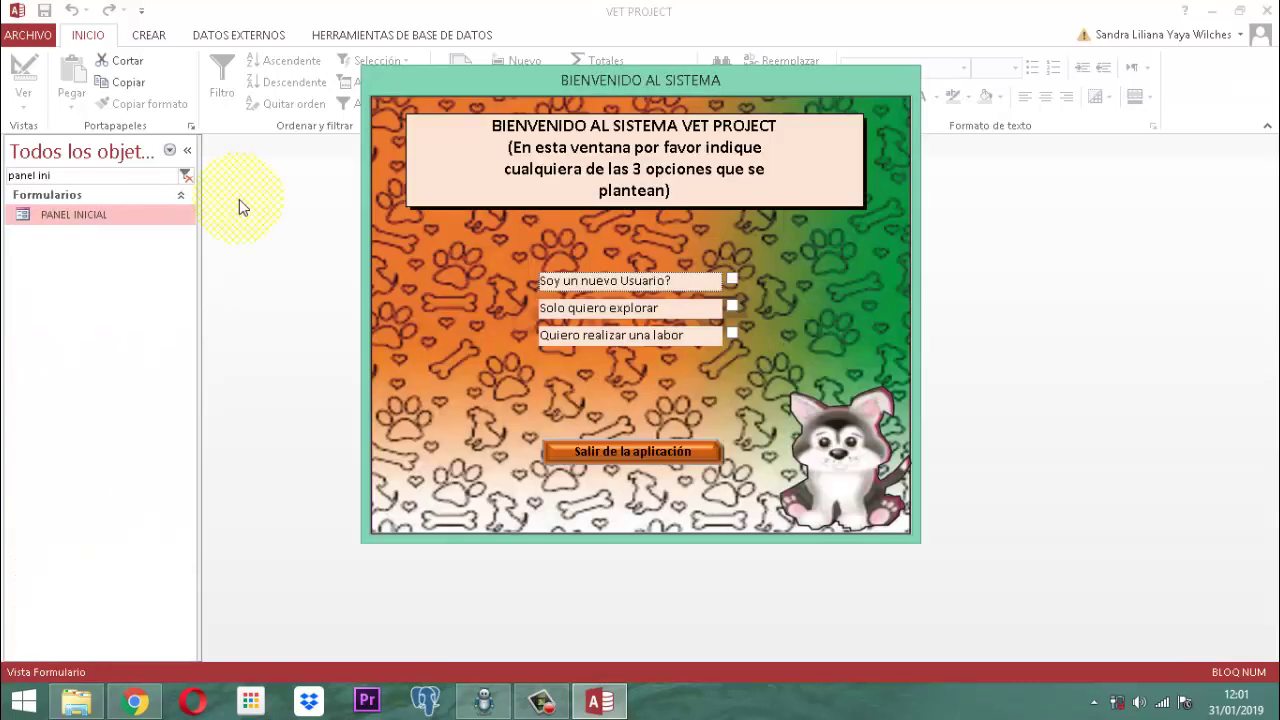
# Step: Choose "Quiero realizar una labor", log in as an administrator user with the account password, and accept the notice
pyautogui.click(731, 334)
pyautogui.scroll(-2, 477, 300)
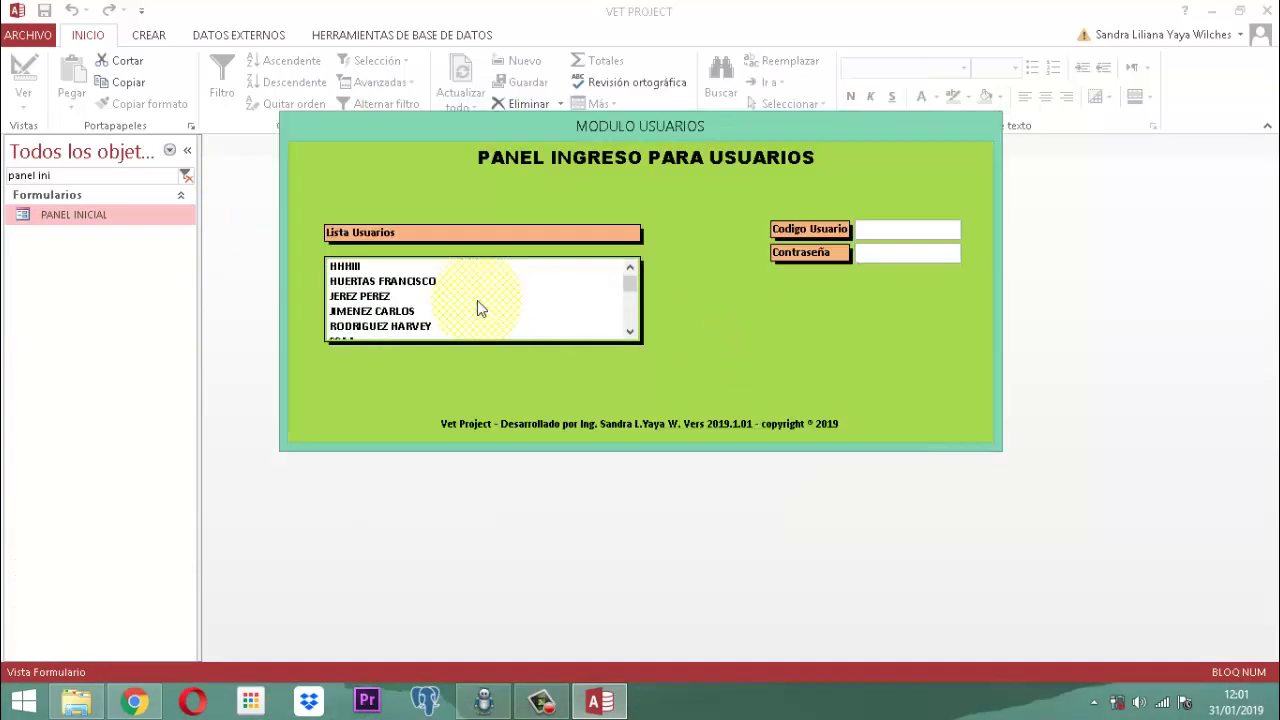
pyautogui.click(374, 311)
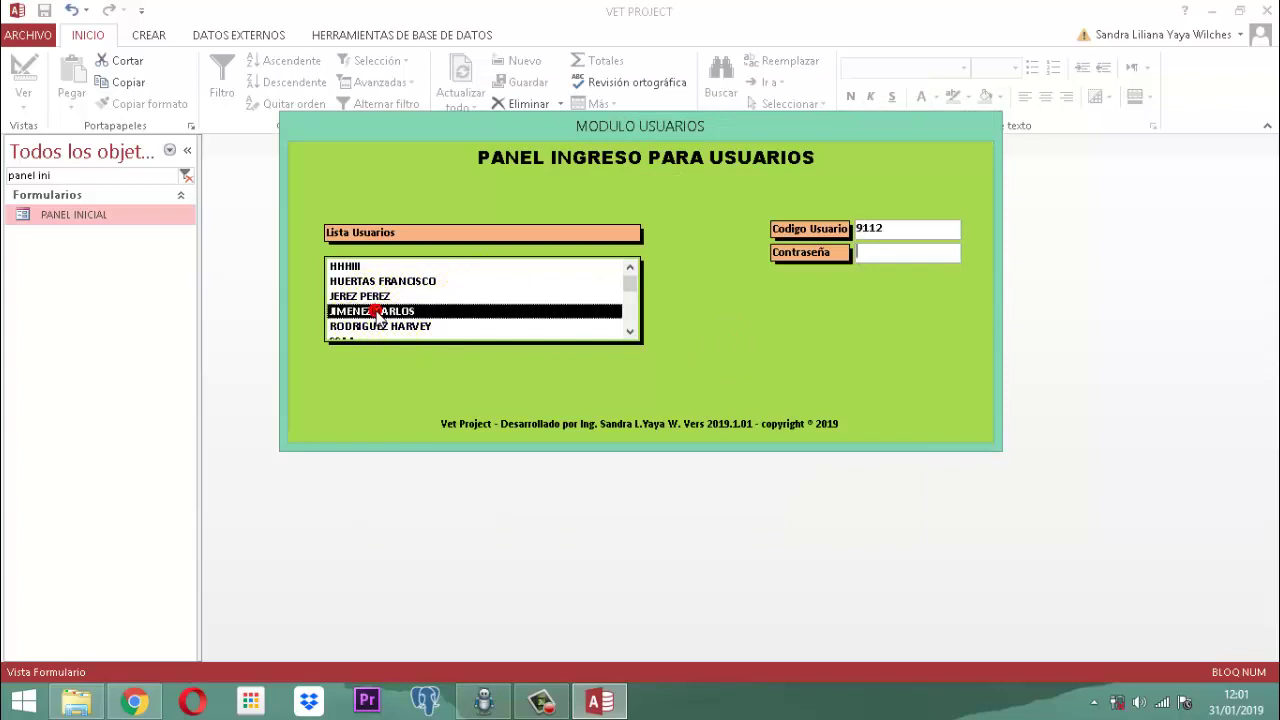
pyautogui.write('***')
pyautogui.doubleClick(374, 311)
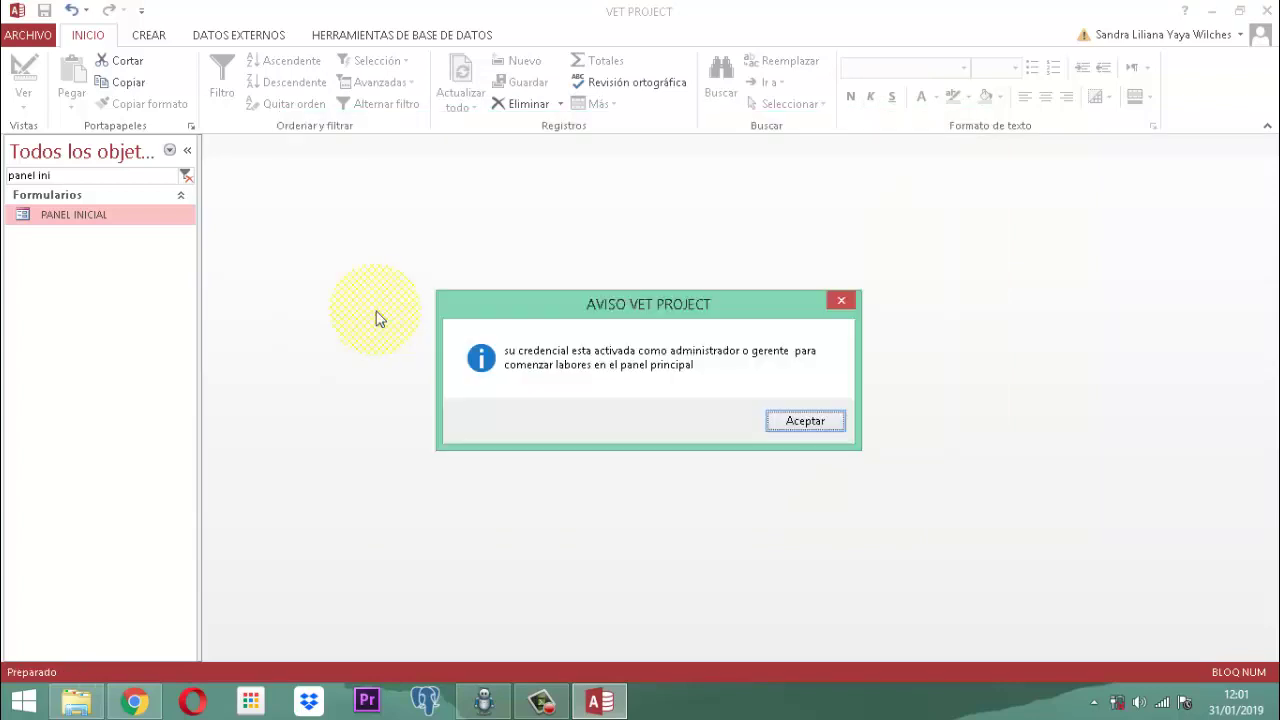
pyautogui.press('Return')
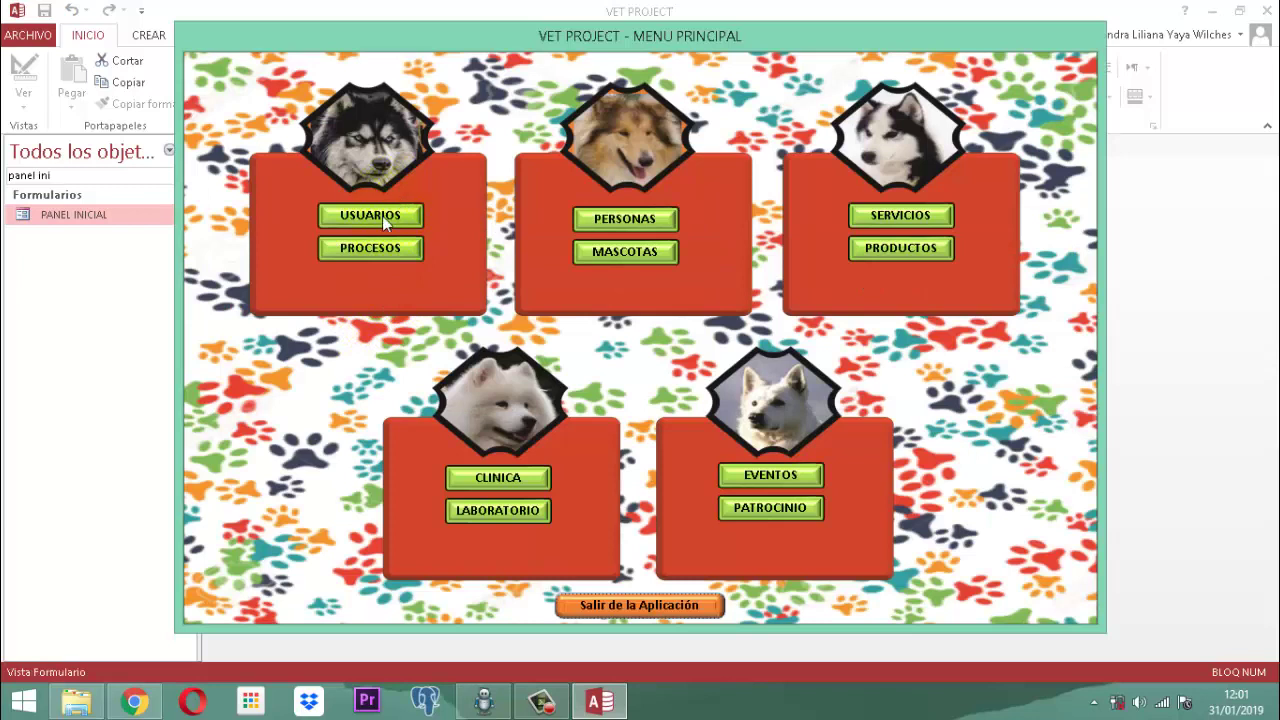
# Step: Open the date-range listing form (xFc) through the USUARIOS module's LISTAR option
pyautogui.click(382, 216)
pyautogui.click(568, 310)
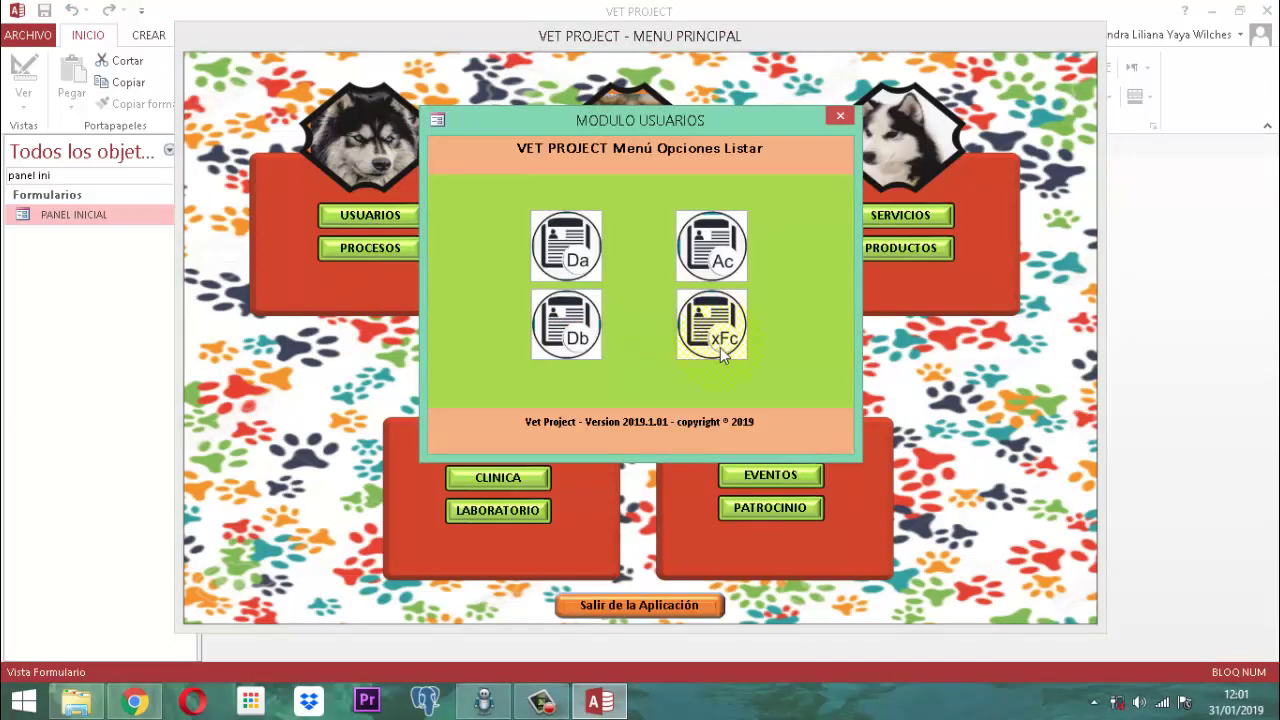
pyautogui.click(720, 348)
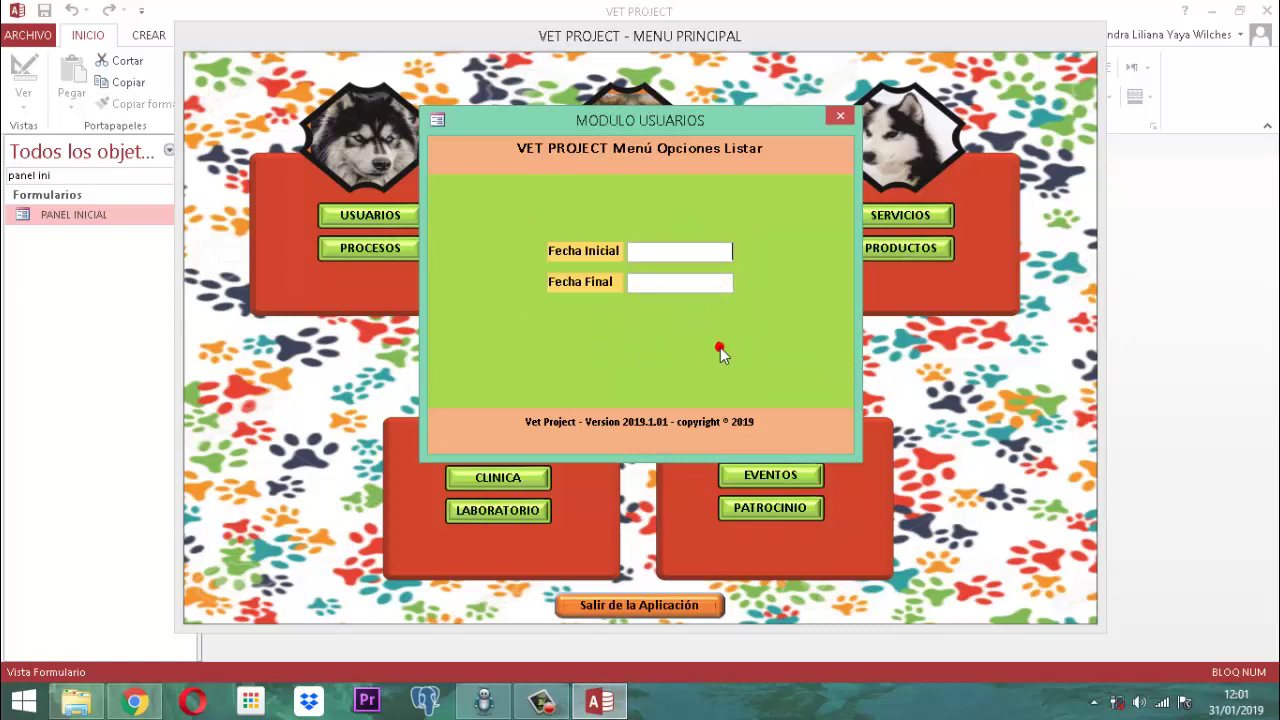
# Step: Test the form with initial date 15/01/2019 and final date 31/01/2019, answering No to listing a particular user
pyautogui.write('15/01/201931/01/2019')
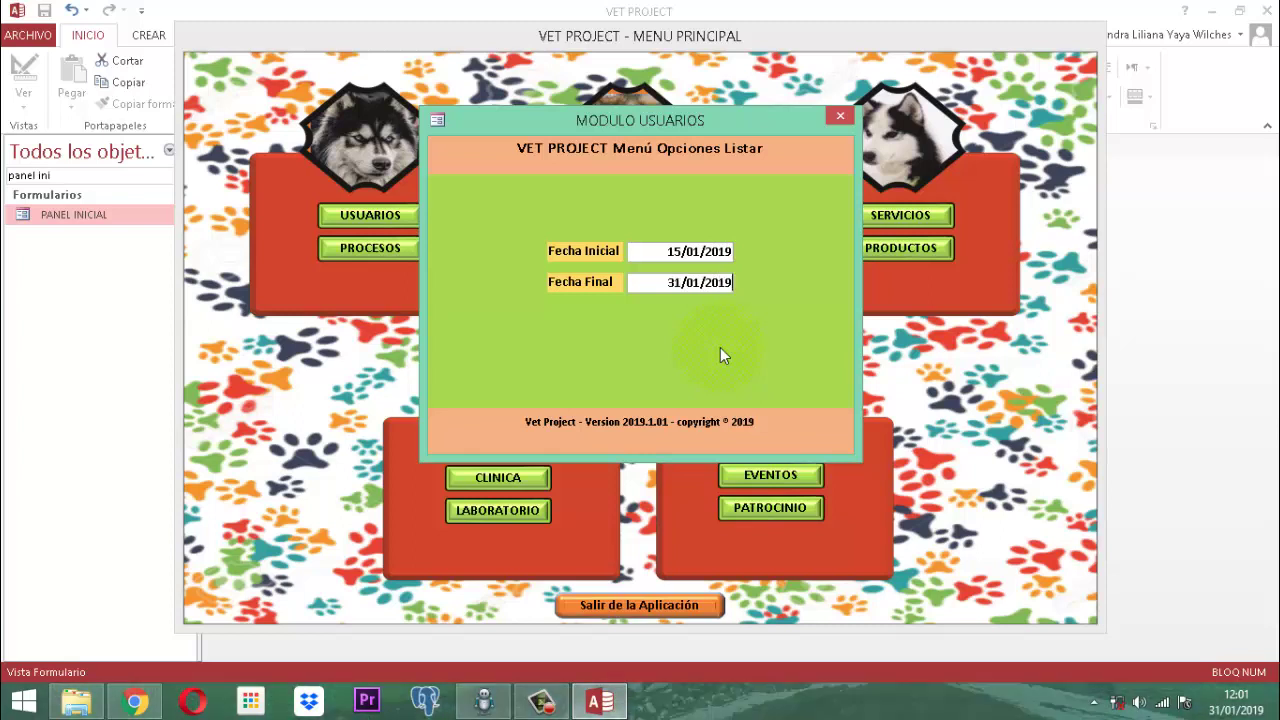
pyautogui.press('Return')
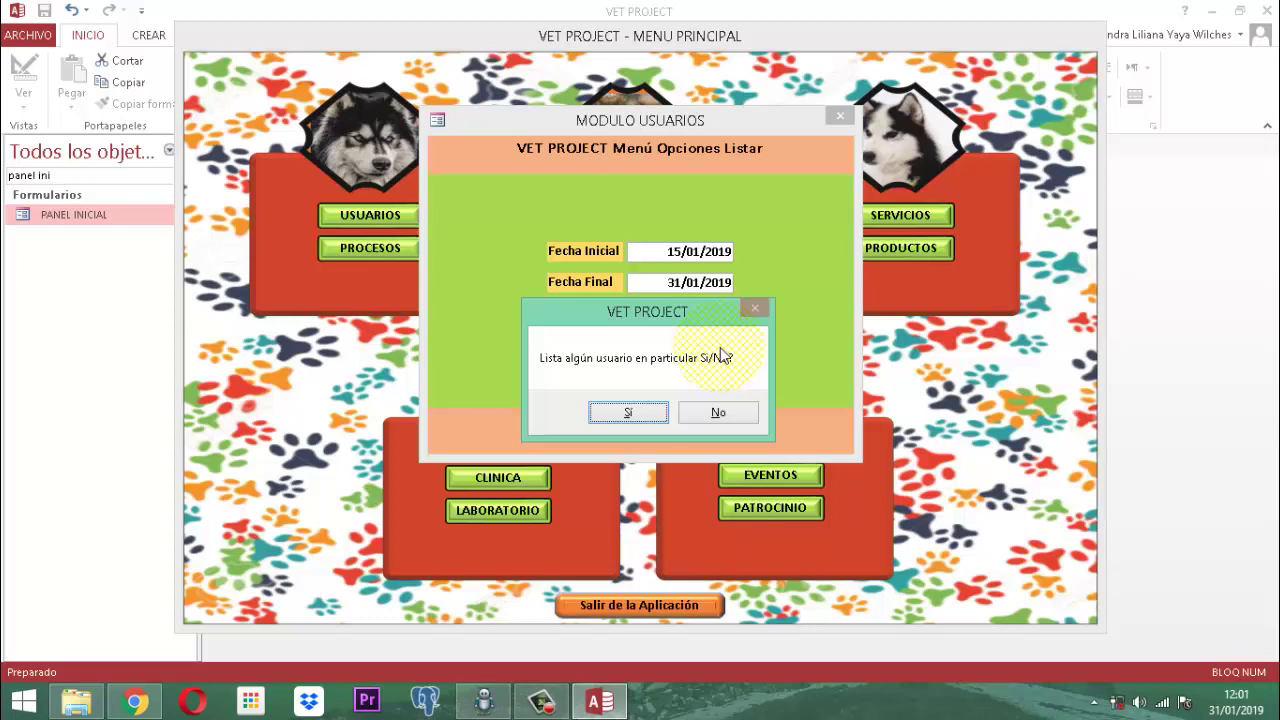
pyautogui.click(718, 414)
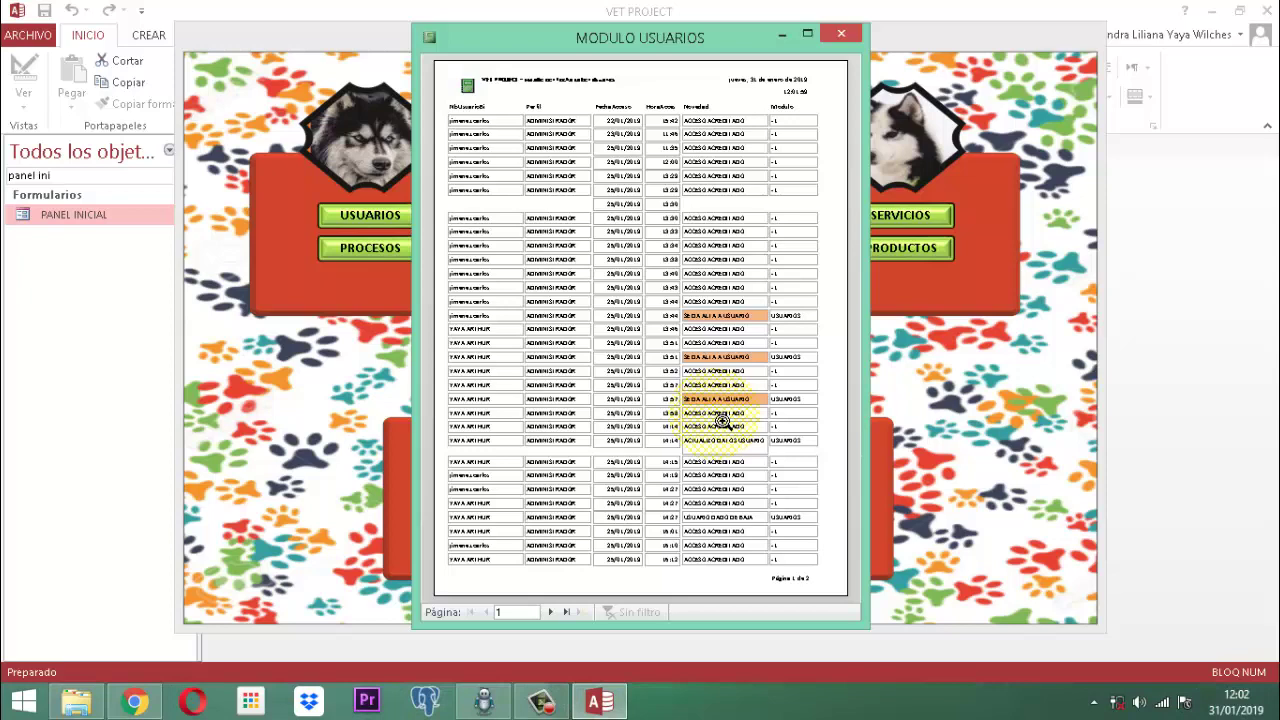
# Step: Close the report preview and listing windows, and open the CONSULTAR form from the USUARIOS module
pyautogui.click(849, 34)
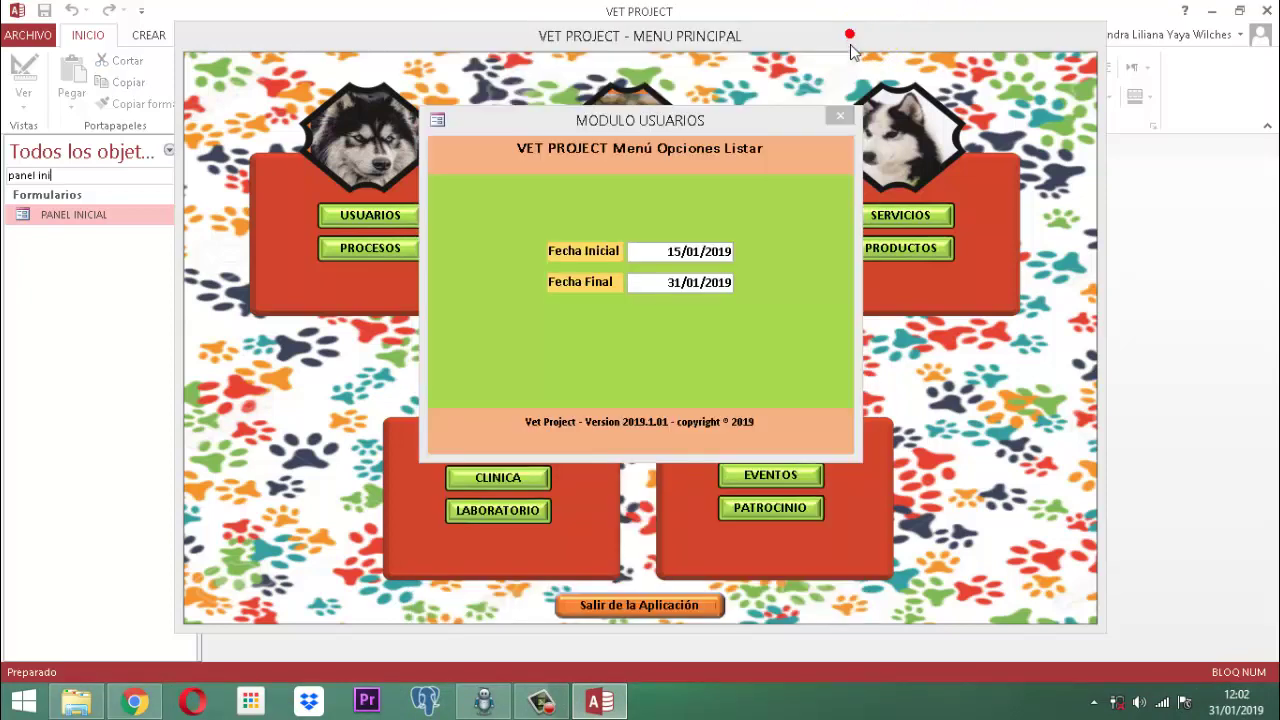
pyautogui.click(843, 118)
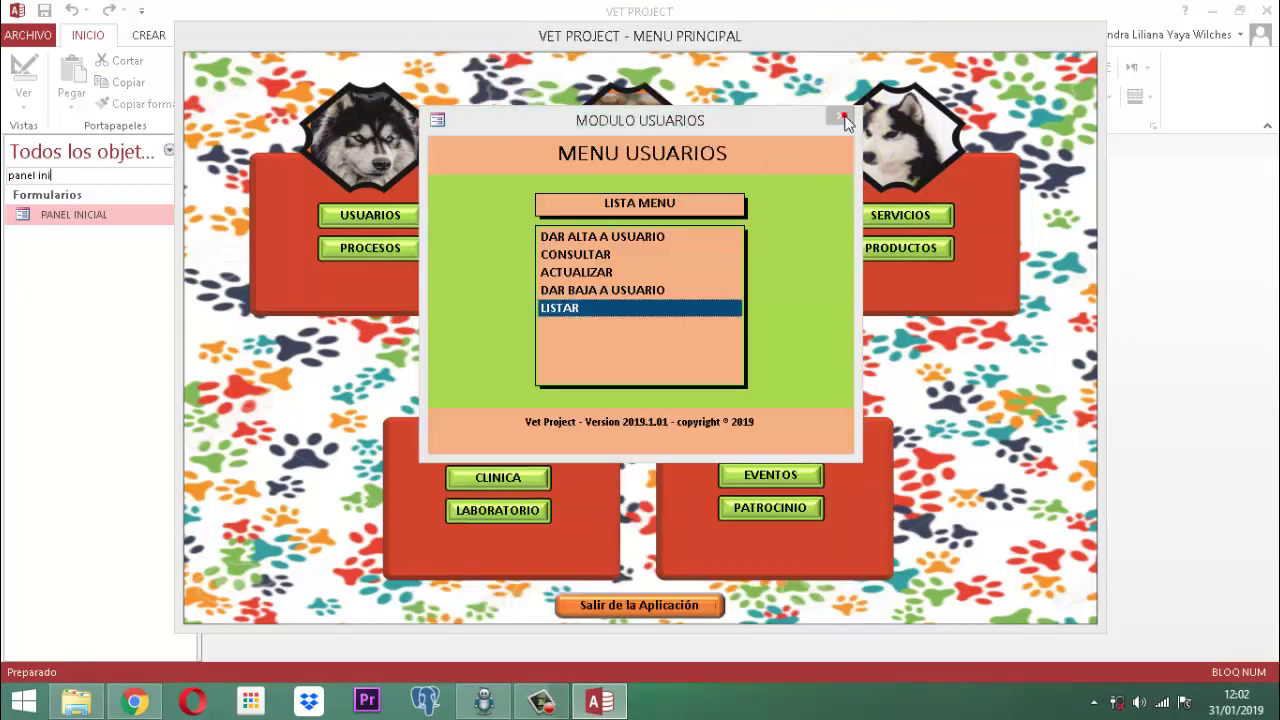
pyautogui.click(843, 118)
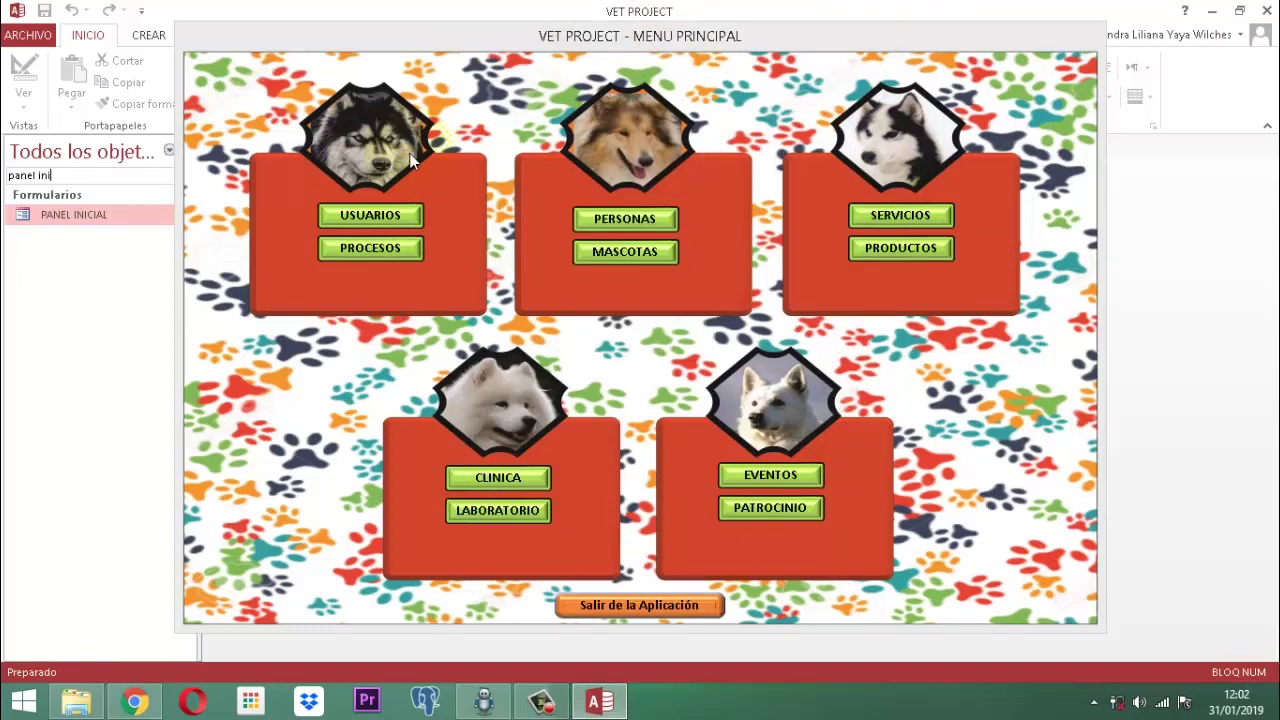
pyautogui.click(378, 216)
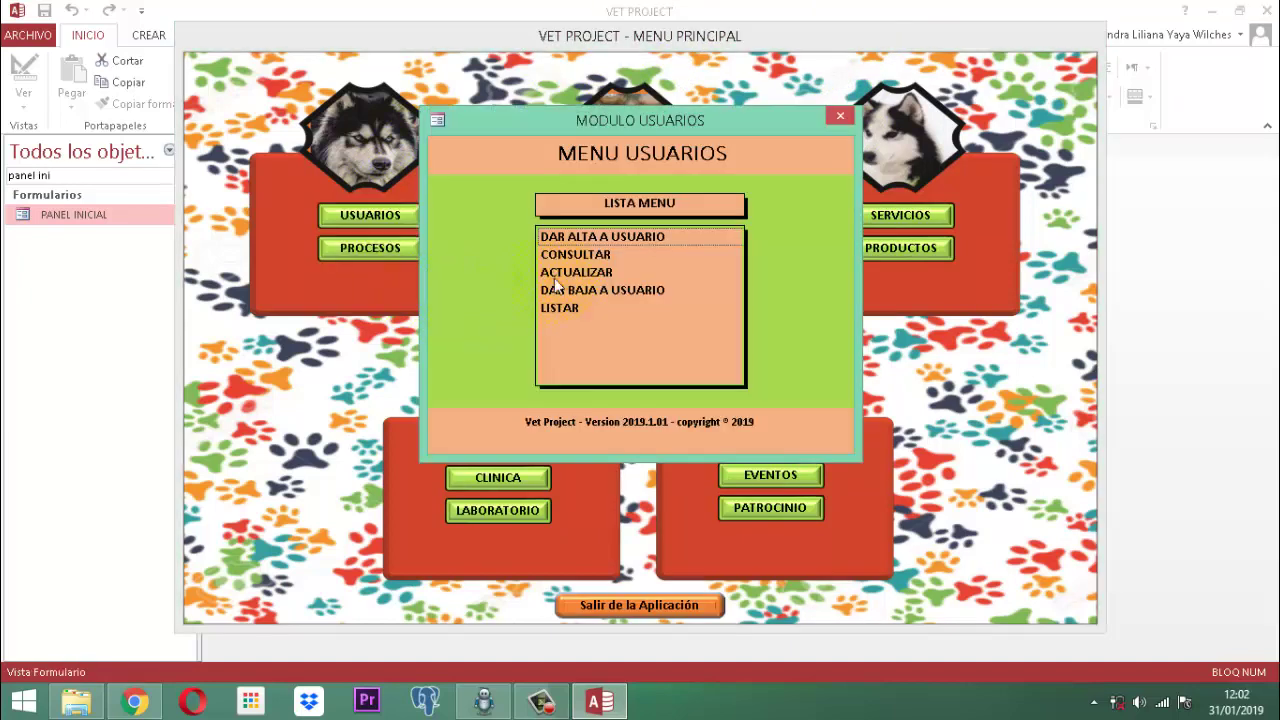
pyautogui.click(587, 255)
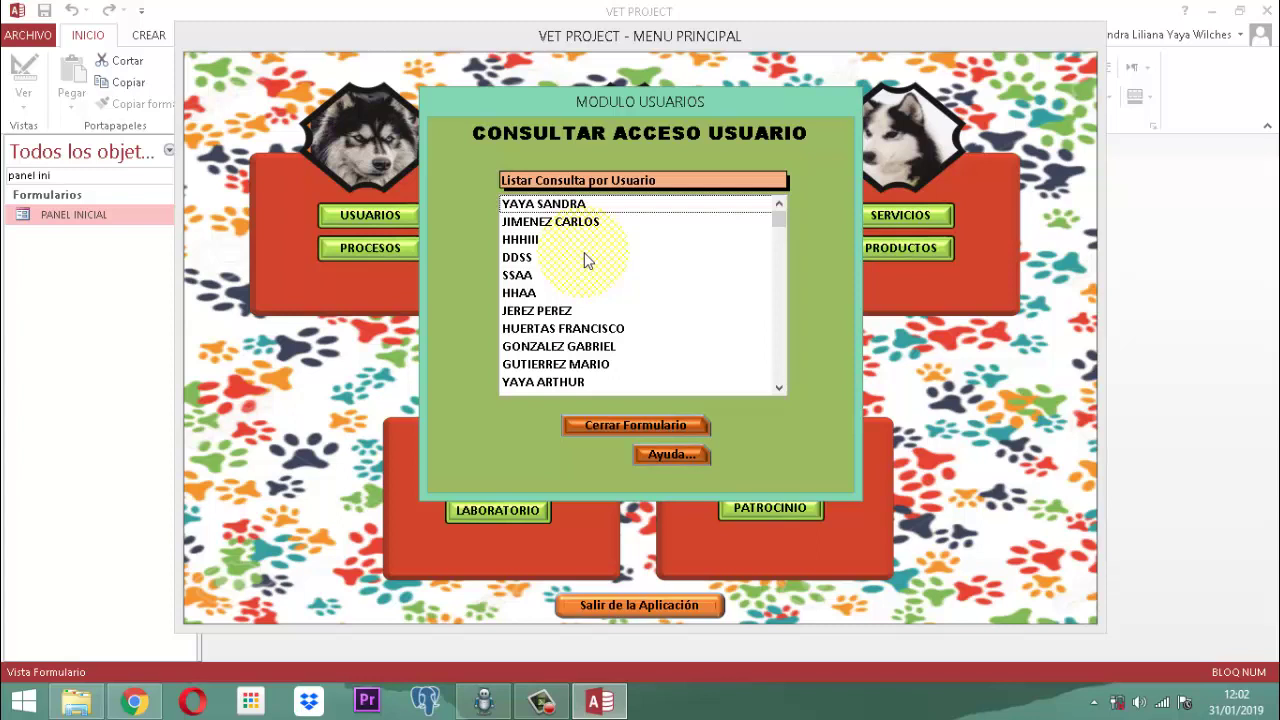
# Step: Close the CONSULTAR ACCESO USUARIO form, the users menu and the main menu
pyautogui.rightClick(627, 107)
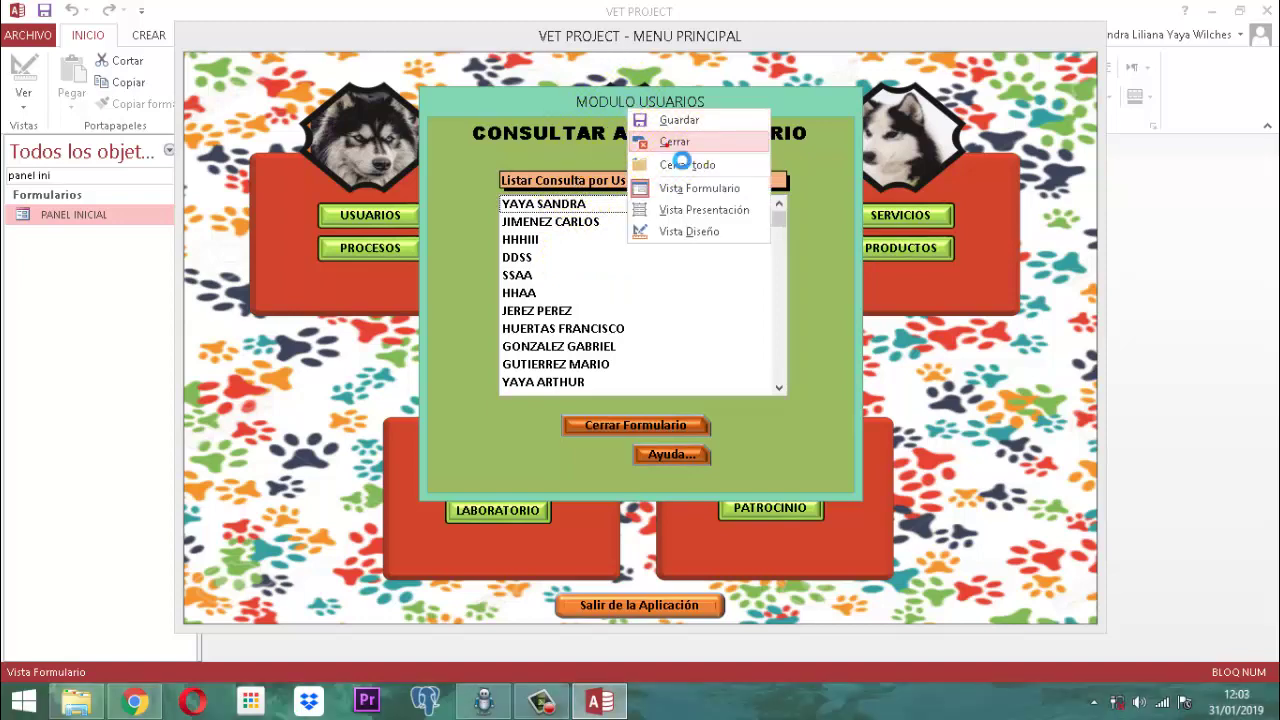
pyautogui.click(665, 142)
pyautogui.click(839, 116)
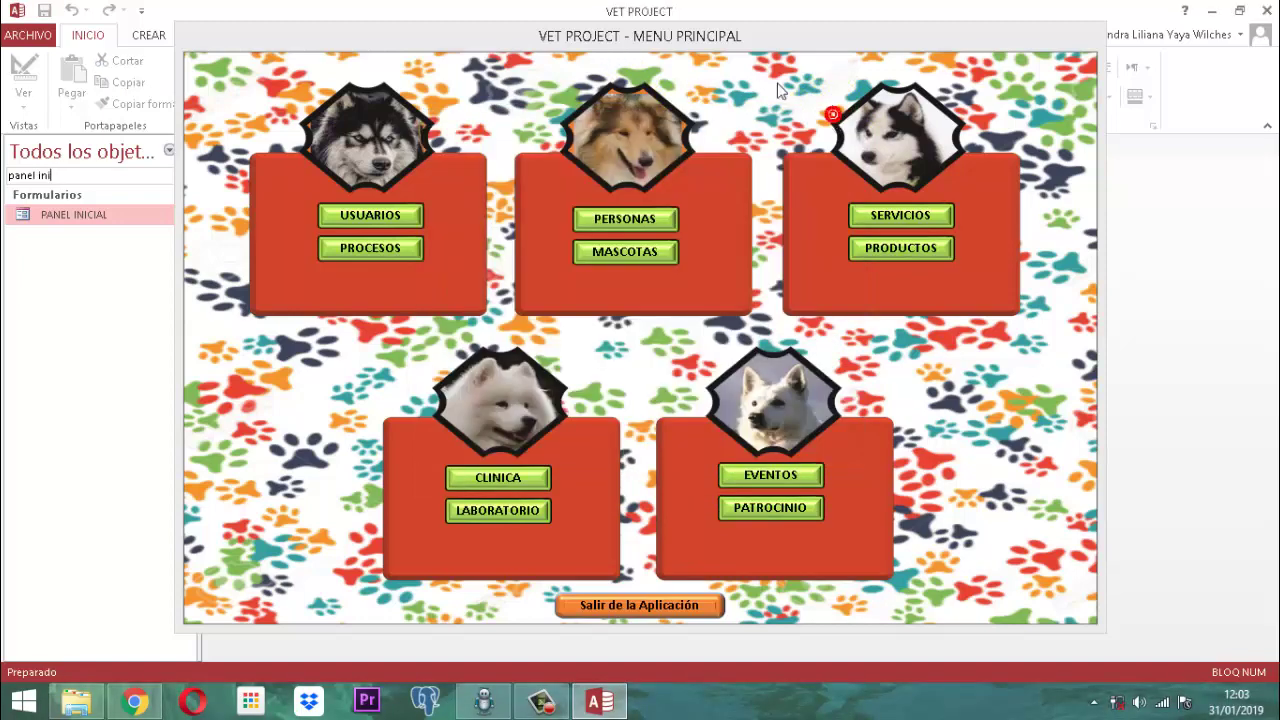
pyautogui.click(652, 45)
pyautogui.rightClick(655, 48)
pyautogui.click(690, 75)
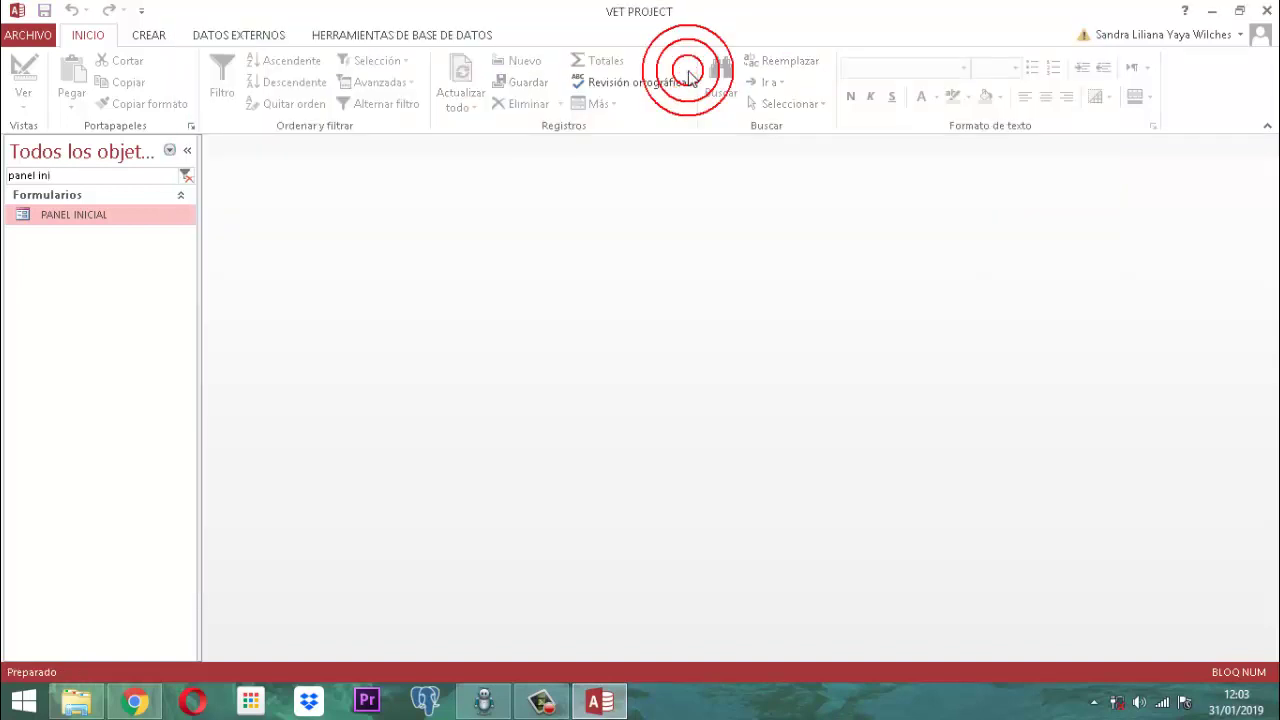
# Step: Filter the database objects by "usuario" and open the FmCsUsuarios form in Design view
pyautogui.click(185, 175)
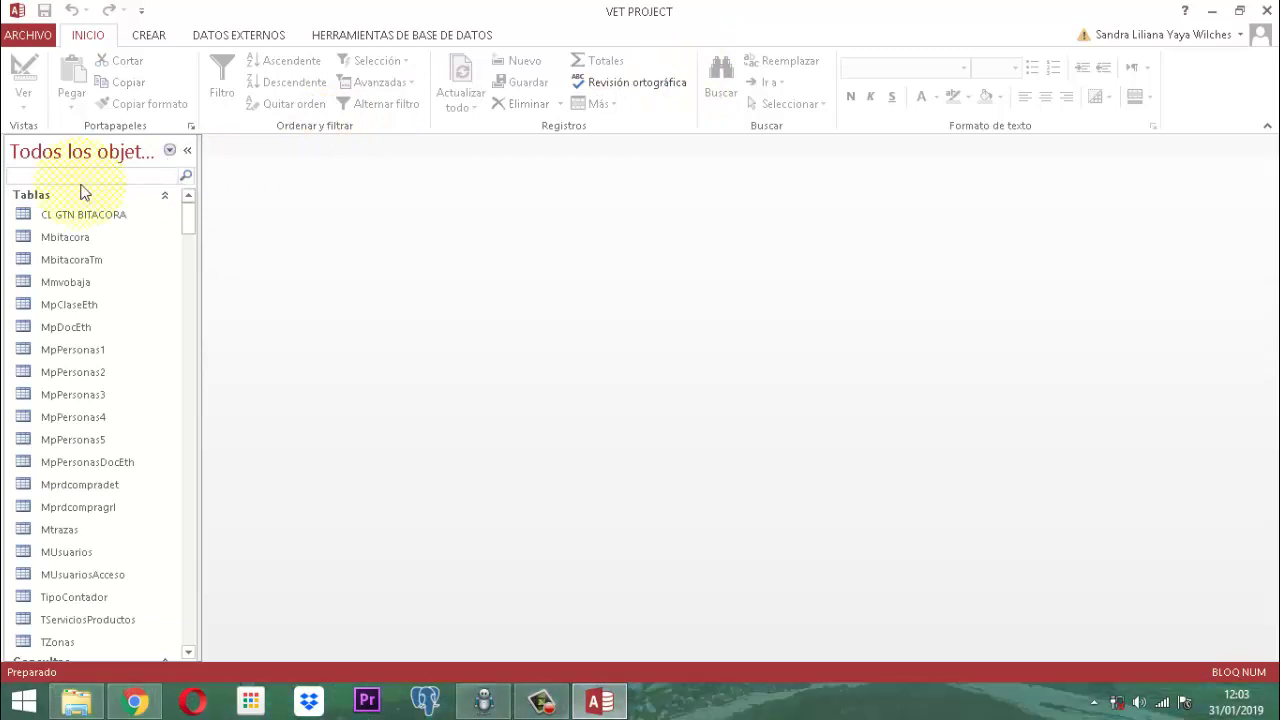
pyautogui.write('usuario')
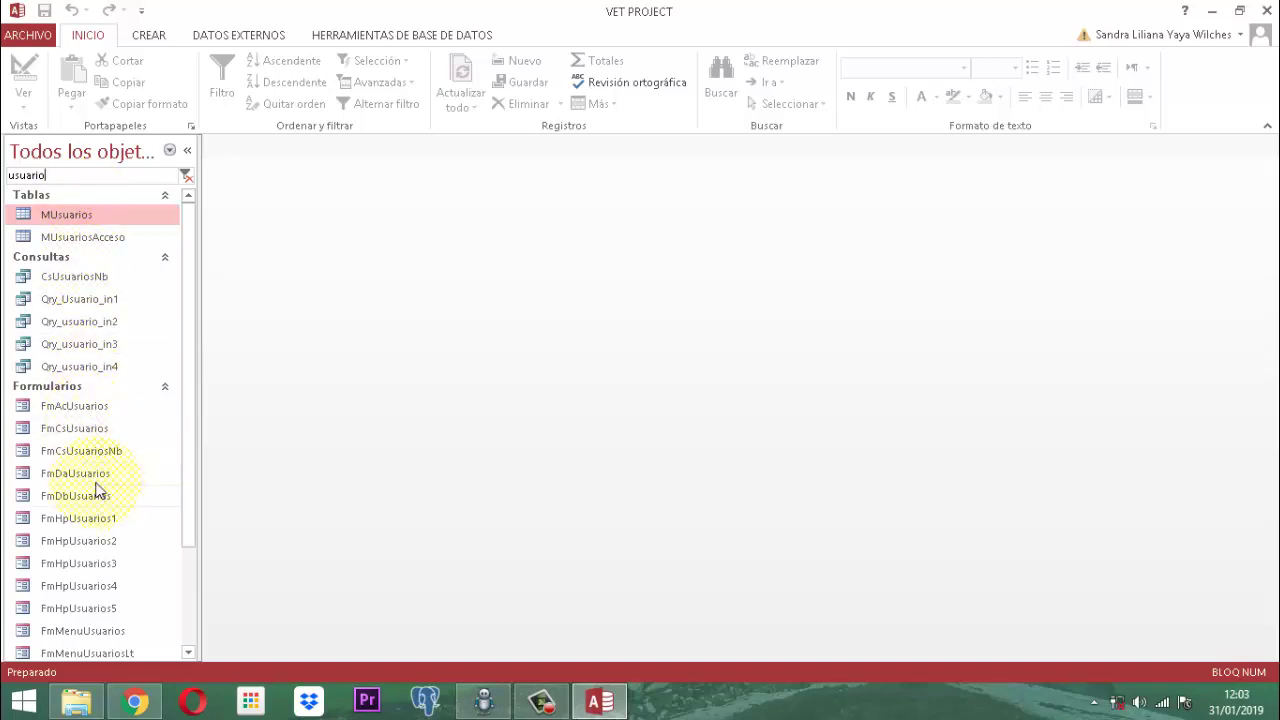
pyautogui.click(71, 432)
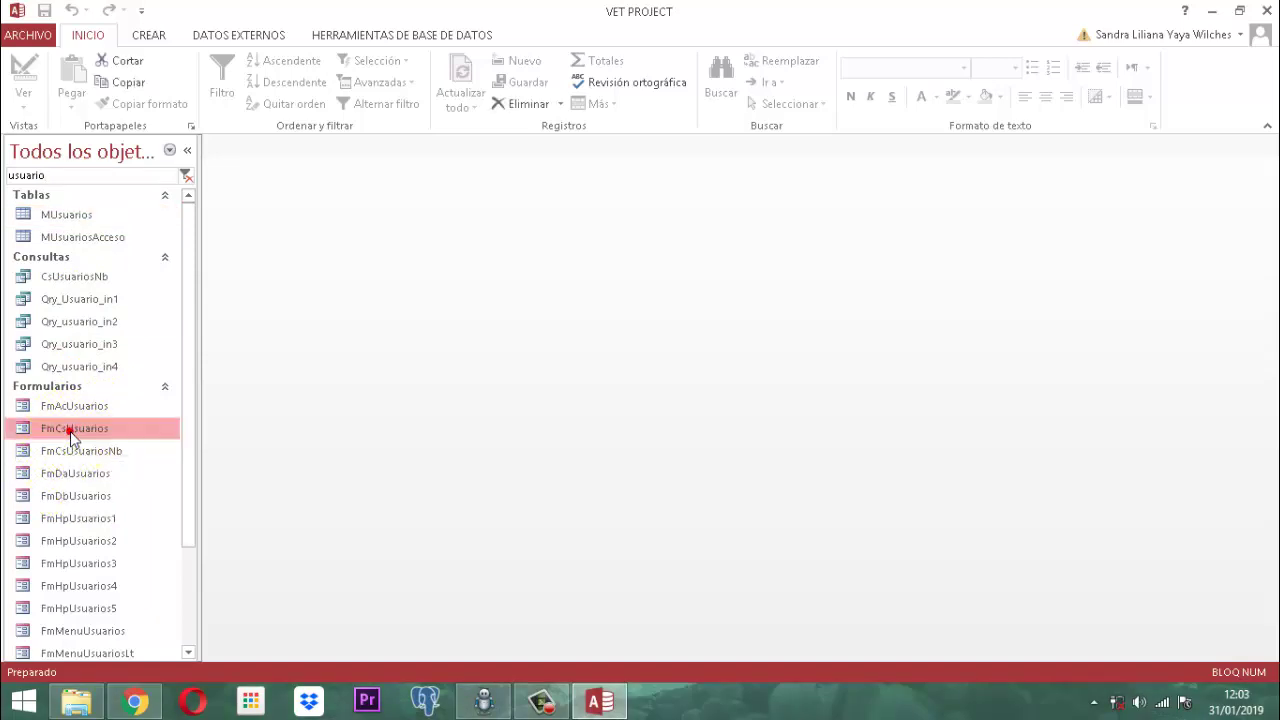
pyautogui.rightClick(71, 432)
pyautogui.click(124, 258)
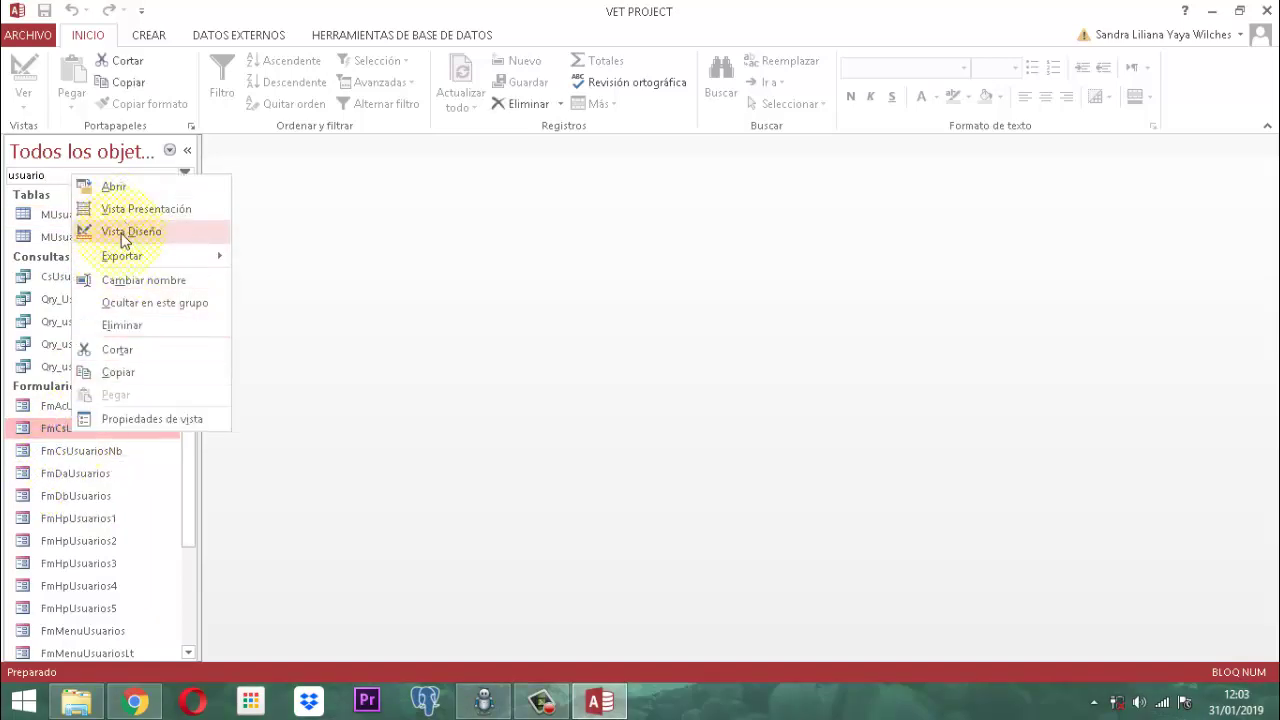
pyautogui.click(123, 233)
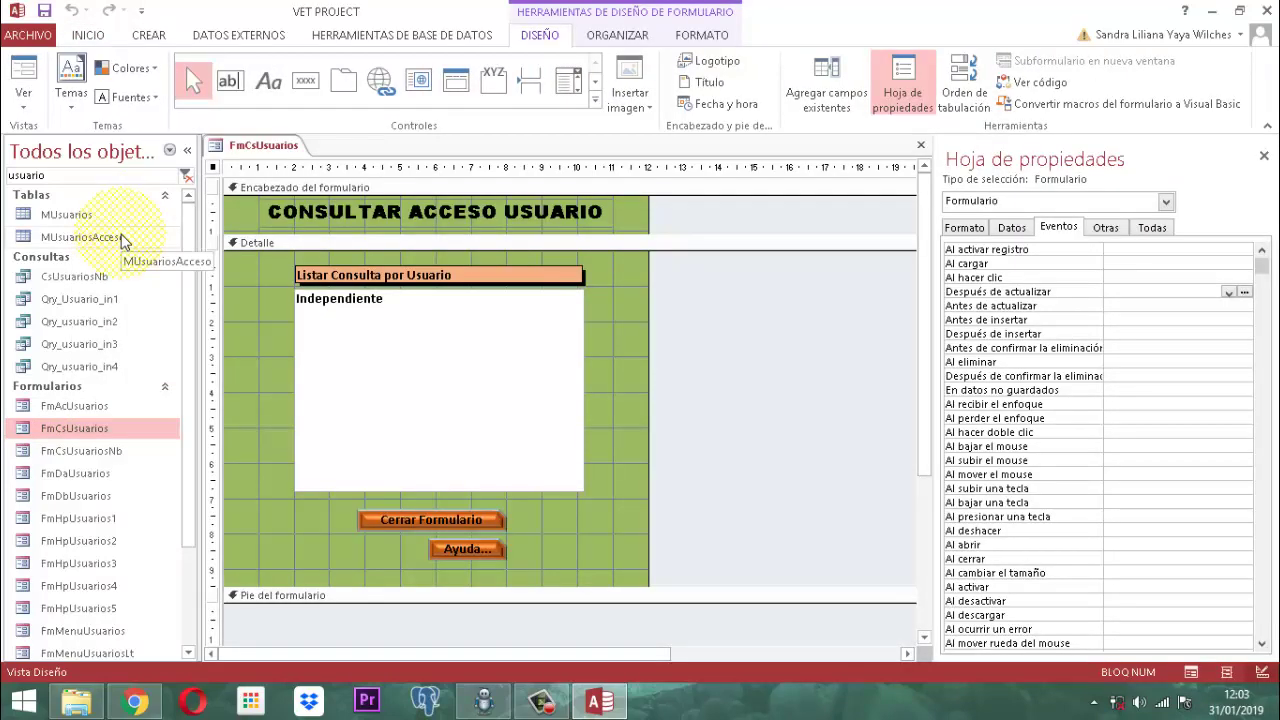
# Step: Close the property sheet and the FmCsUsuarios form
pyautogui.click(1264, 156)
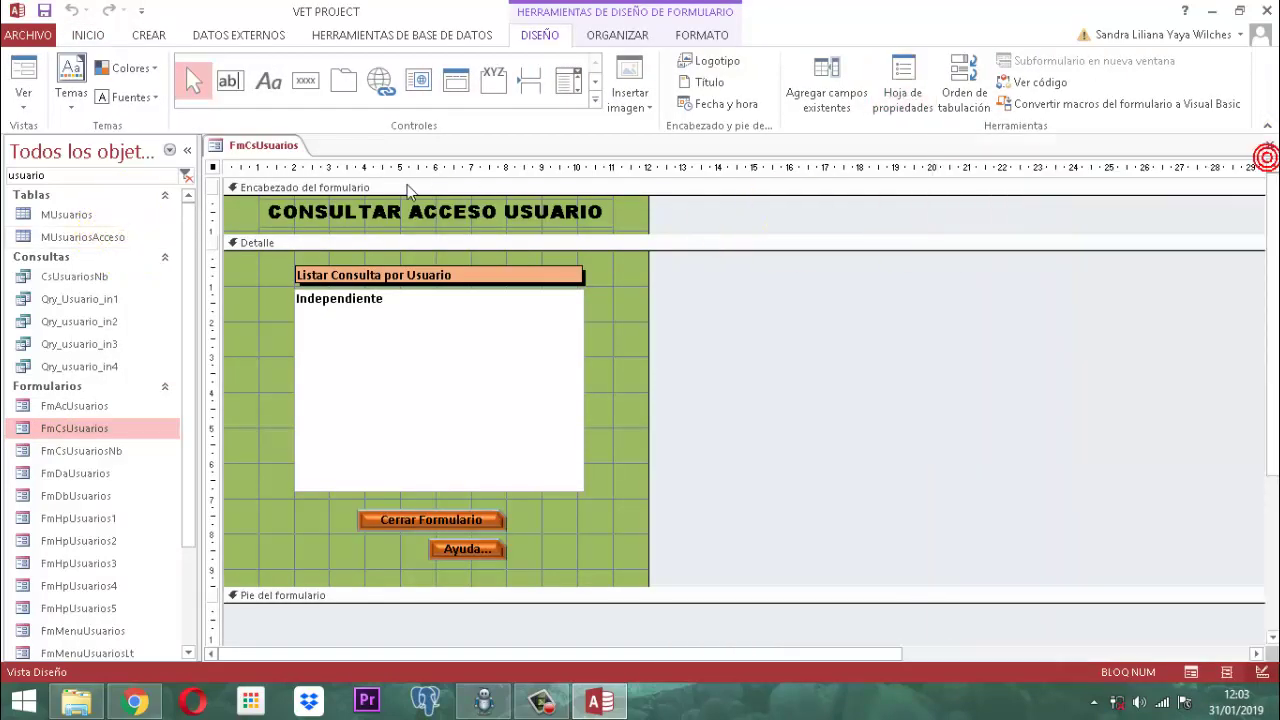
pyautogui.rightClick(247, 147)
pyautogui.click(287, 180)
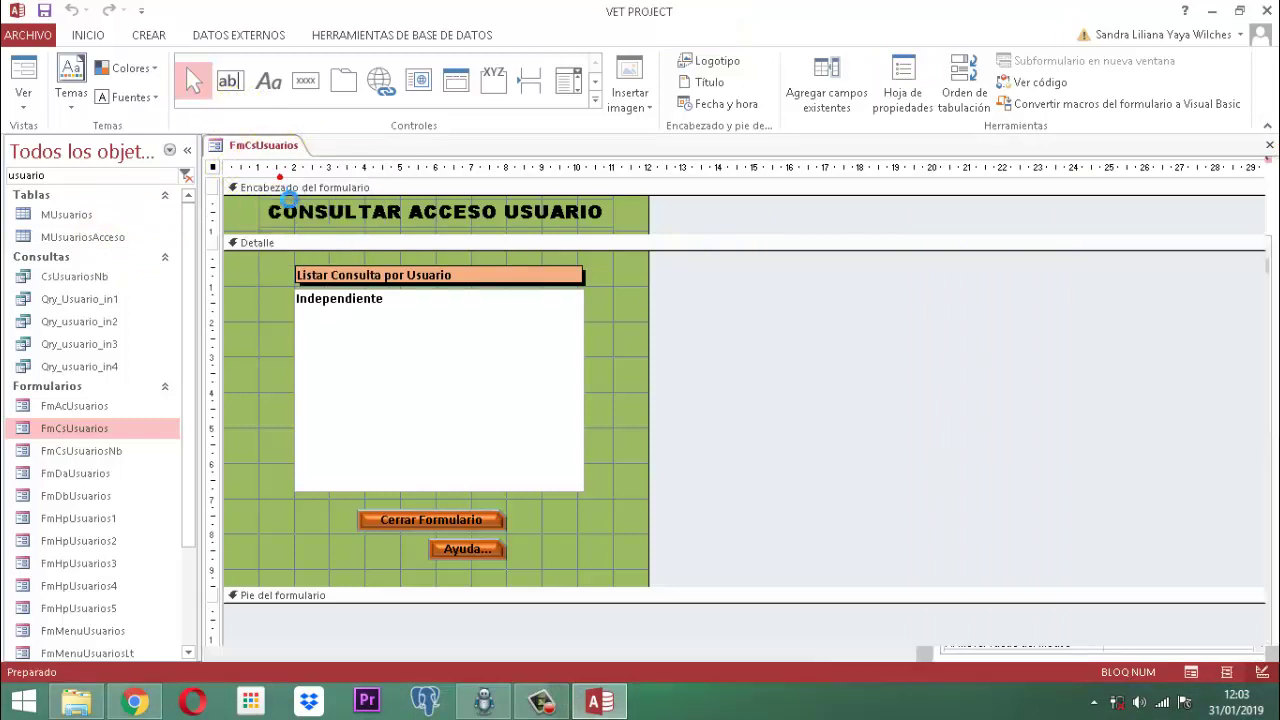
# Step: Duplicate the FmCsUsuarios form under the name FmCsUsuariosLt
pyautogui.rightClick(69, 428)
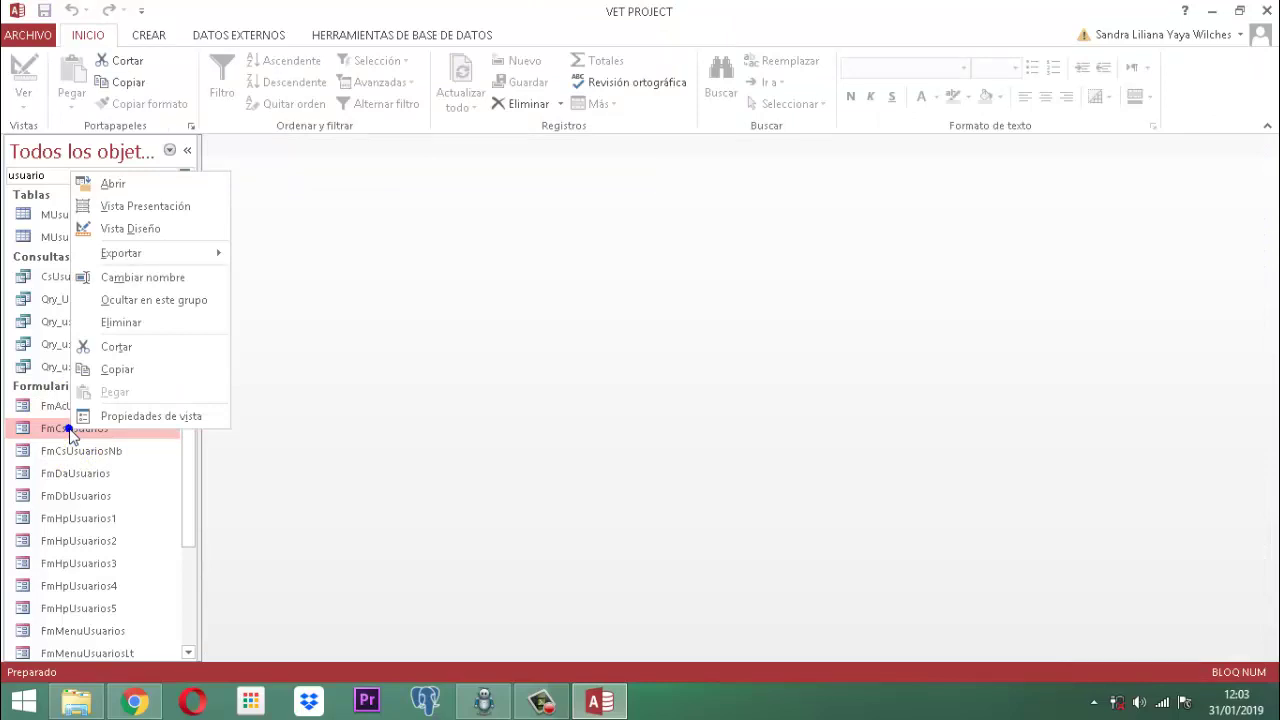
pyautogui.click(107, 371)
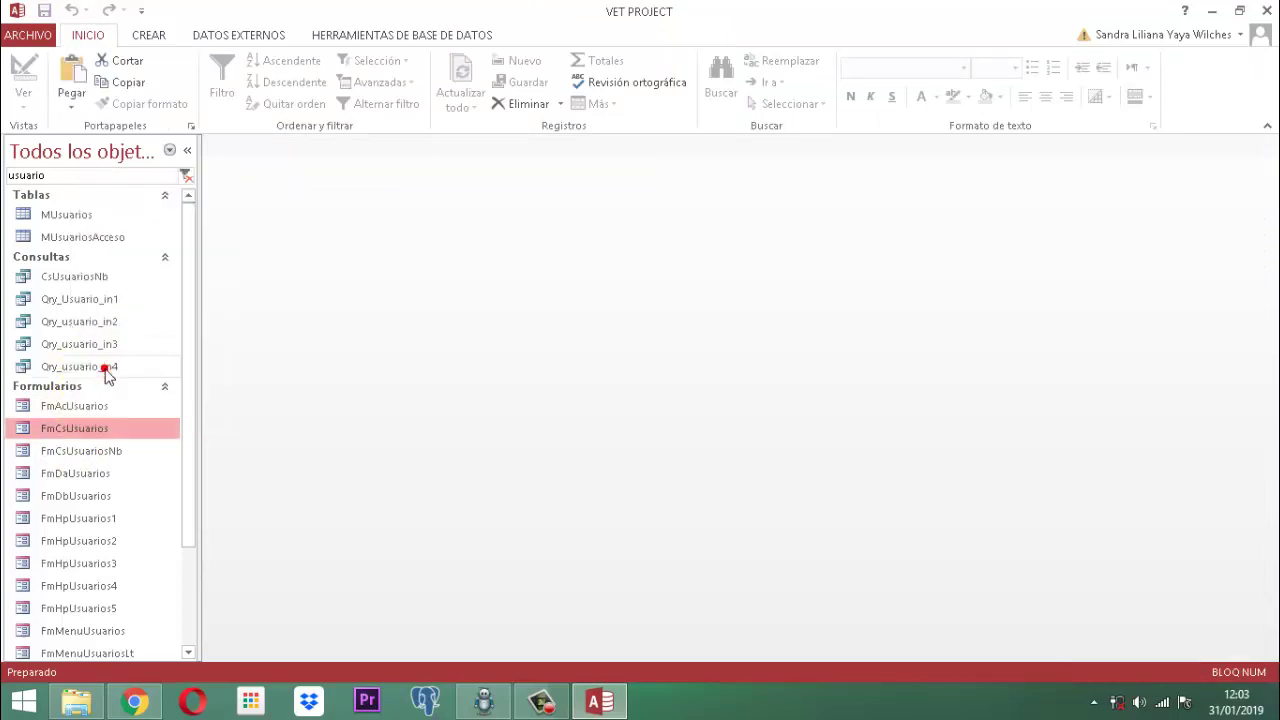
pyautogui.rightClick(86, 425)
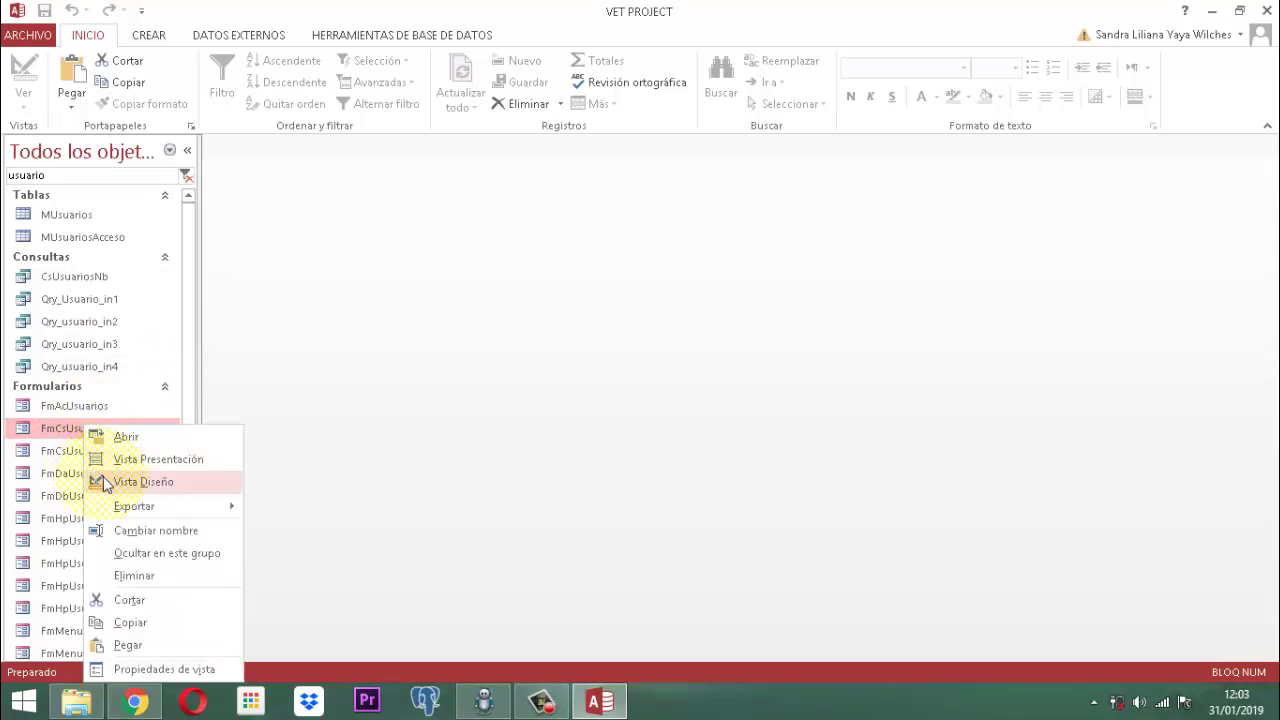
pyautogui.click(128, 645)
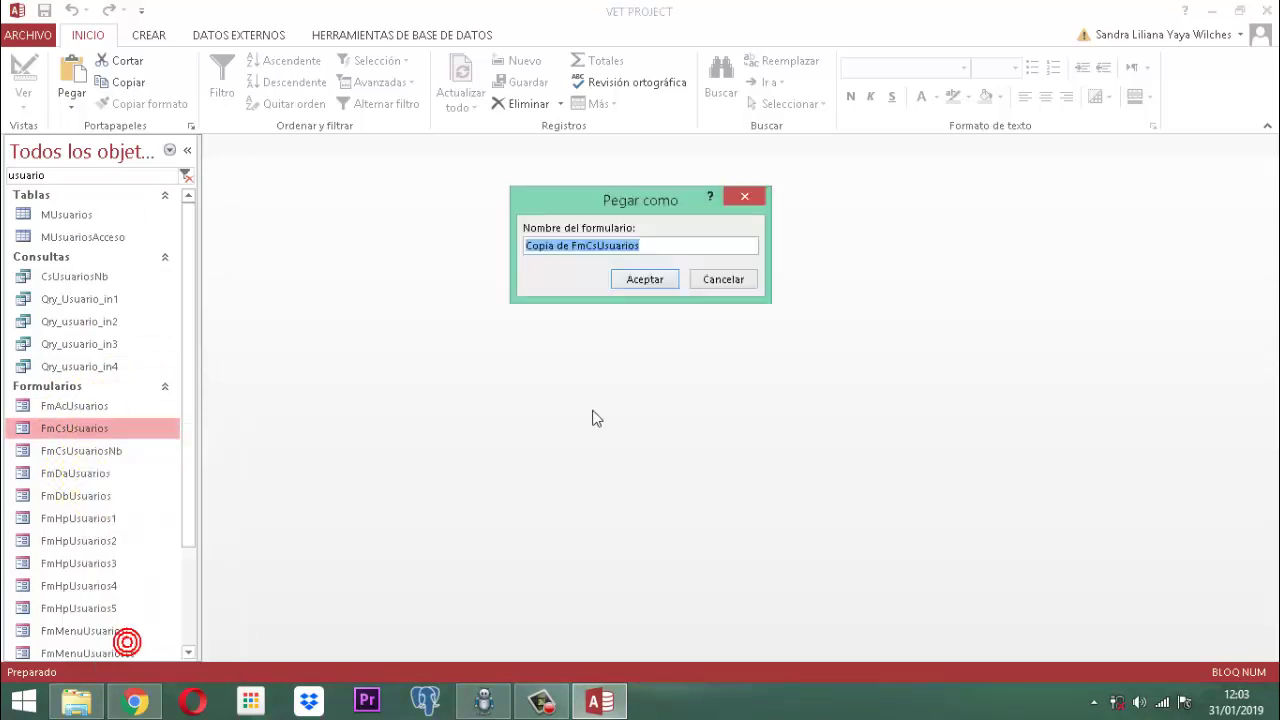
pyautogui.click(678, 250)
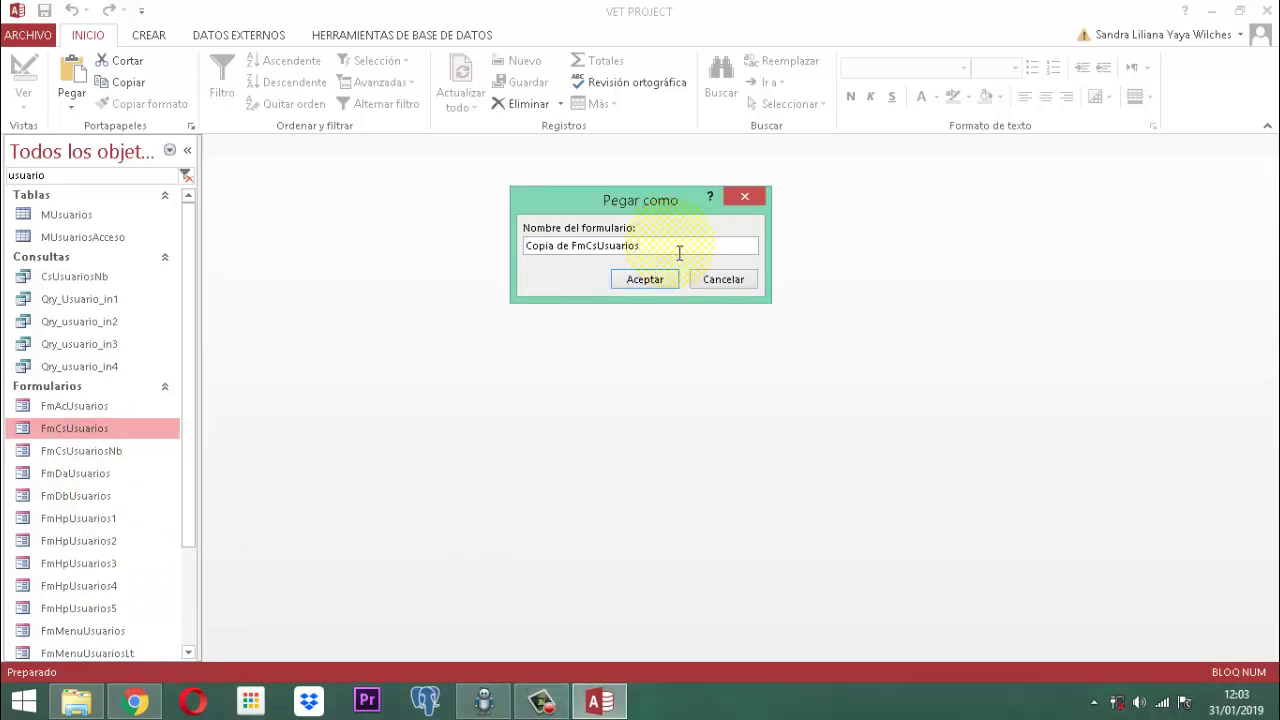
pyautogui.write('Lt')
pyautogui.press('Home')
pyautogui.press('Delete')
pyautogui.press('Delete')
pyautogui.press('Delete')
pyautogui.press('Delete')
pyautogui.press('Delete')
pyautogui.press('Delete')
pyautogui.press('Delete')
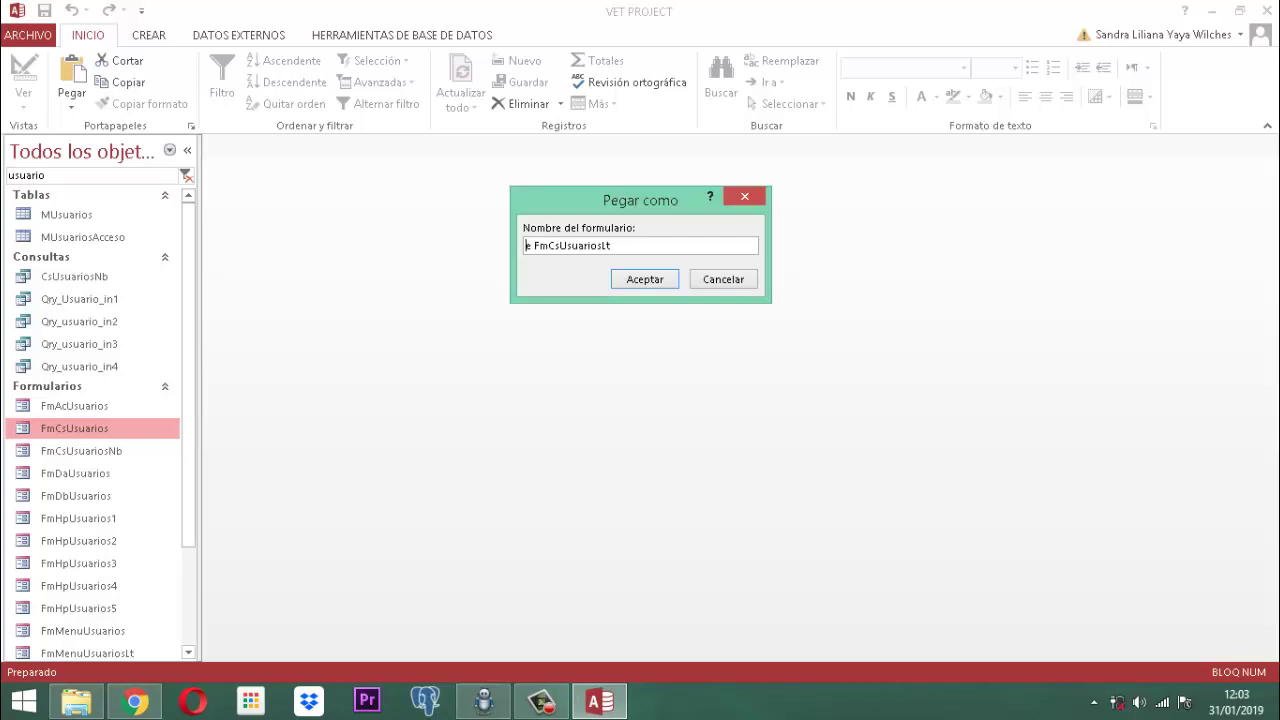
pyautogui.press('Delete')
pyautogui.press('Delete')
pyautogui.press('Return')
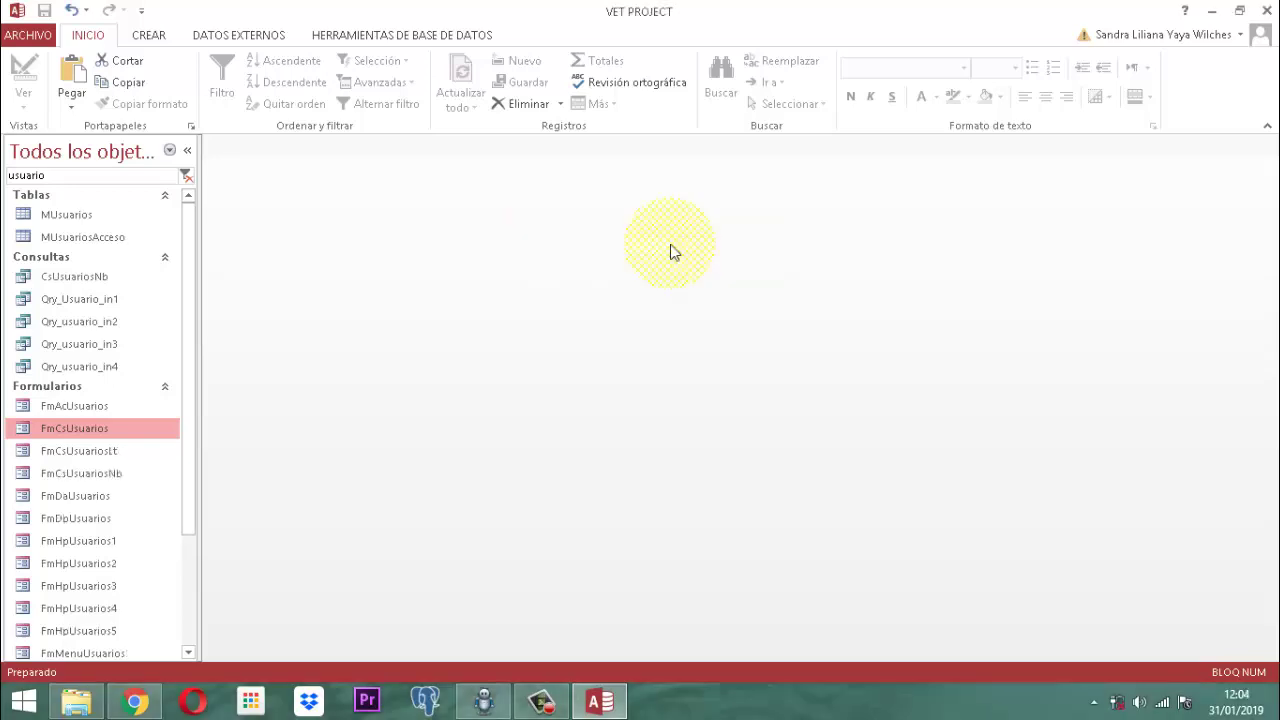
# Step: Open the FmCsUsuariosLt form in Design view and name its CONSULTAR ACCESO USUARIO title label Mnln1
pyautogui.click(94, 451)
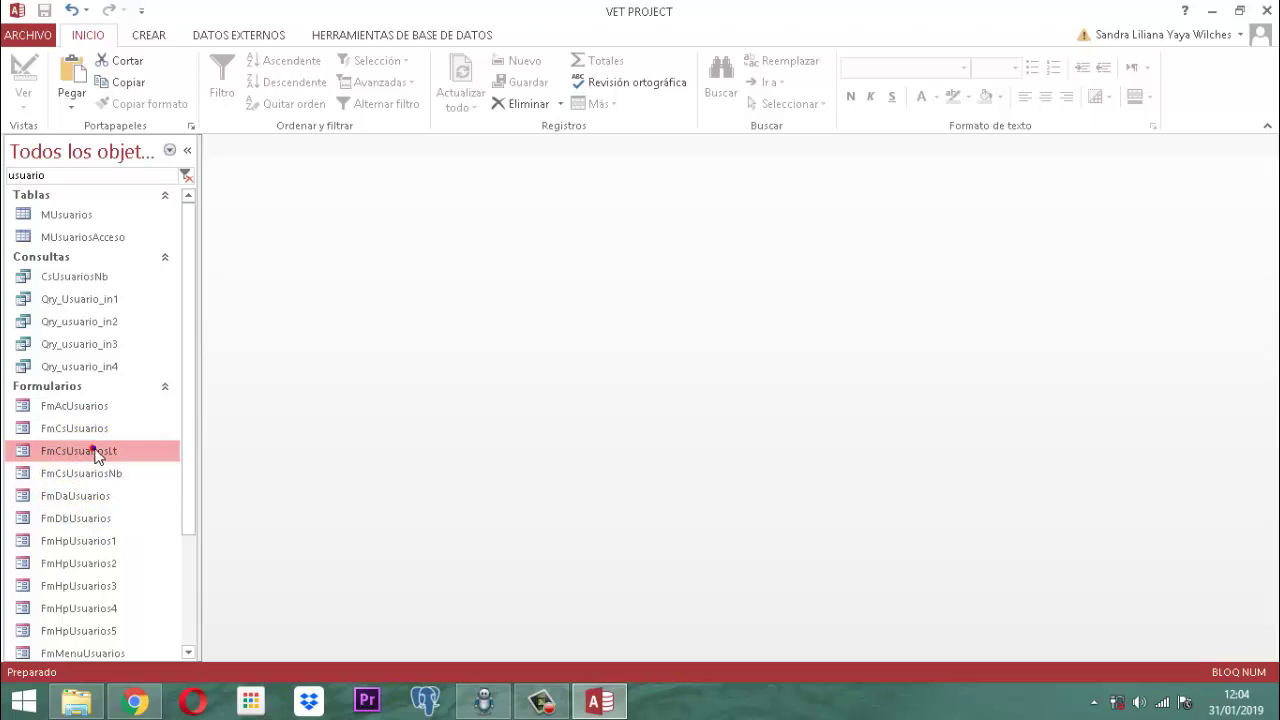
pyautogui.rightClick(96, 453)
pyautogui.click(155, 249)
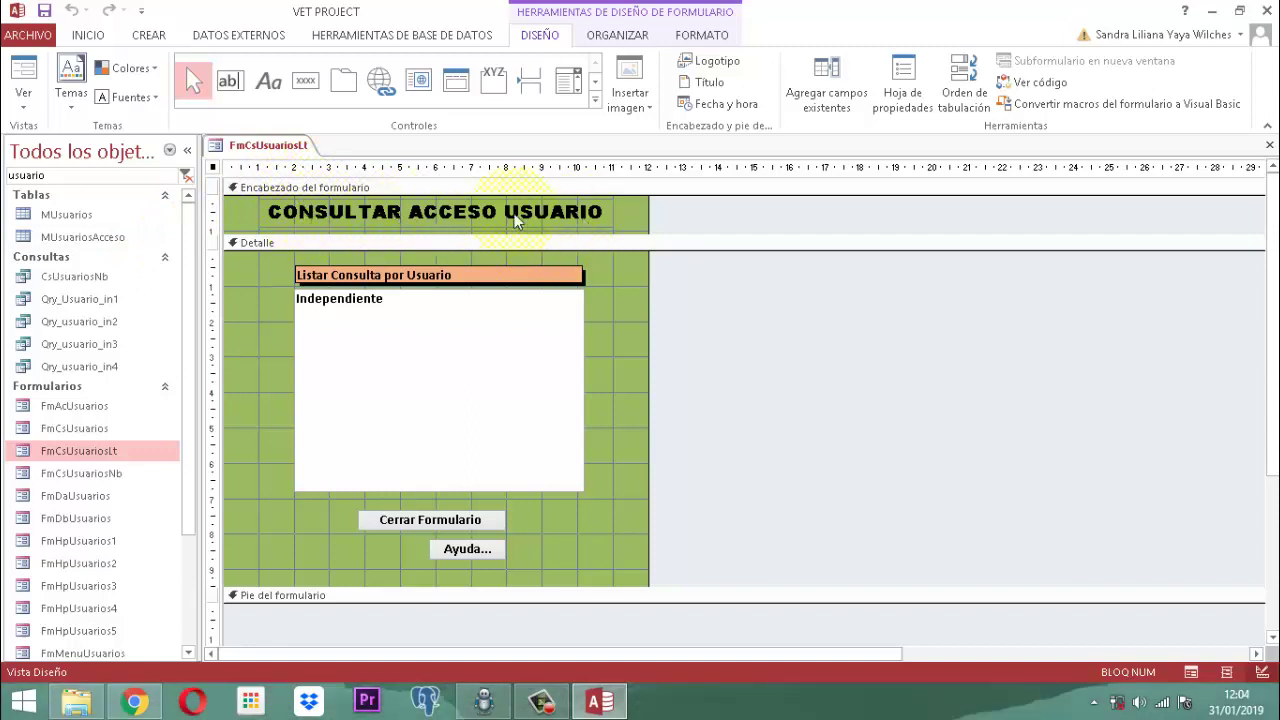
pyautogui.click(331, 217)
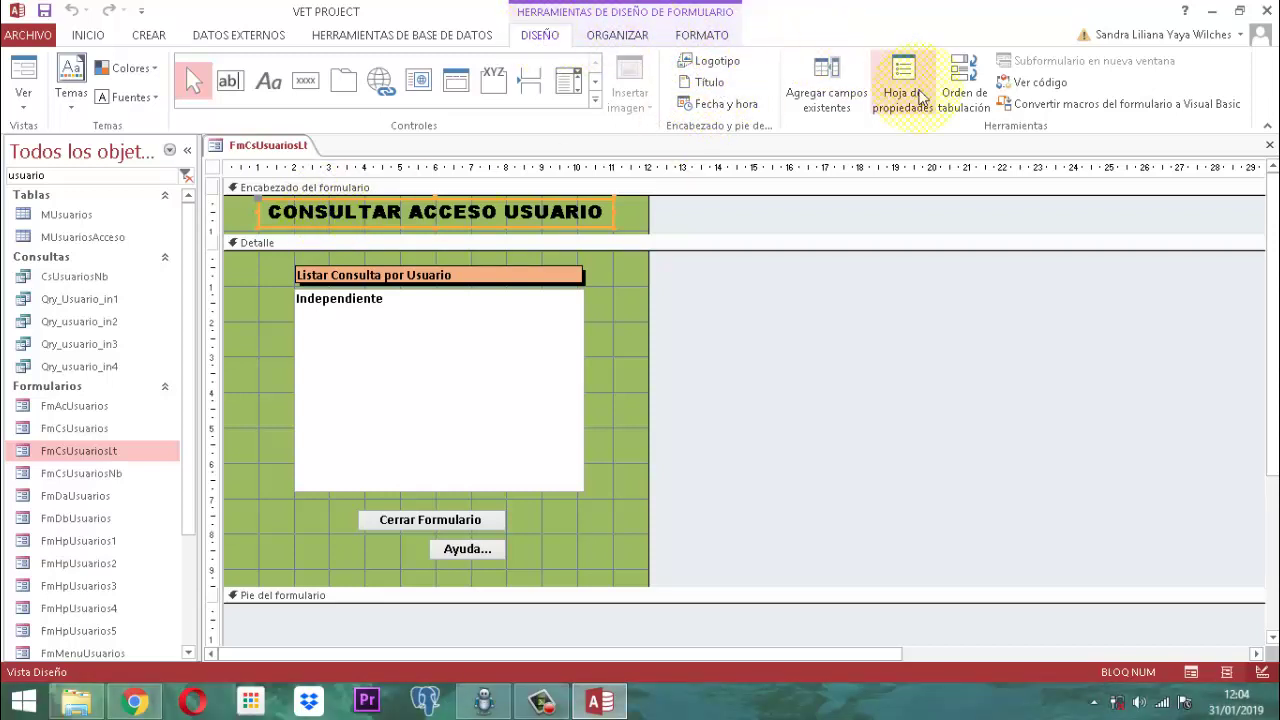
pyautogui.click(920, 95)
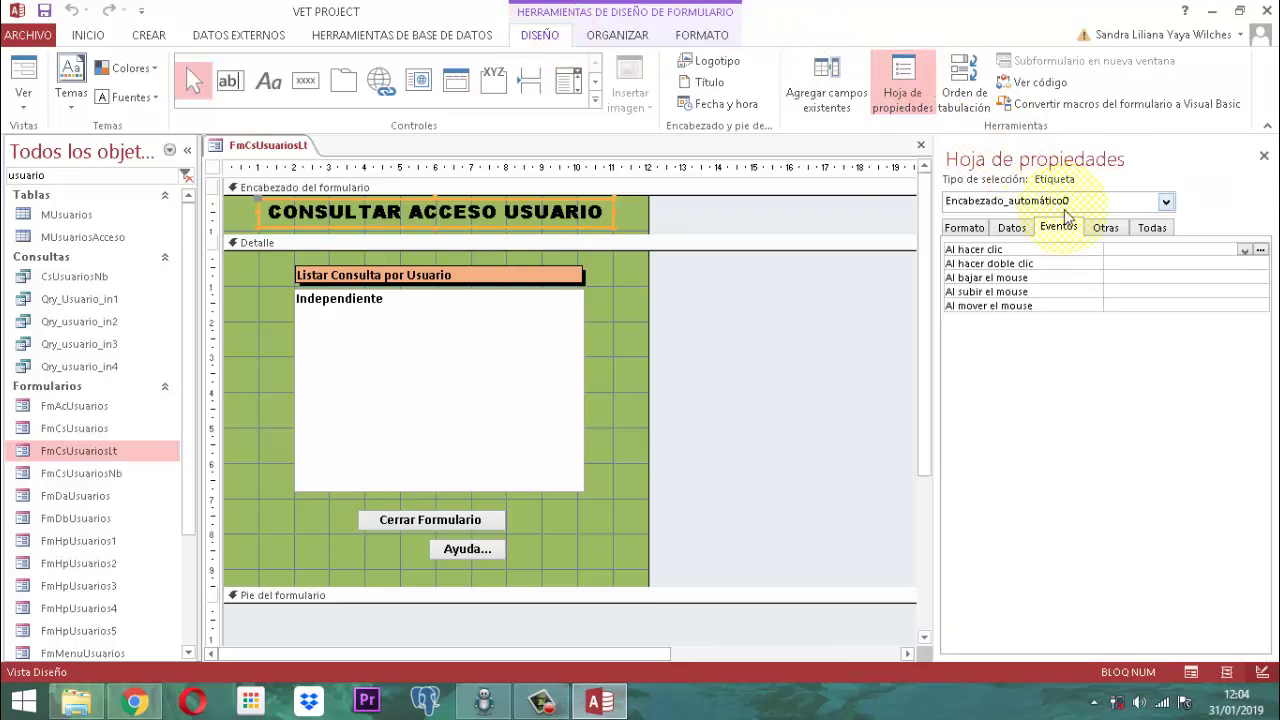
pyautogui.click(1105, 228)
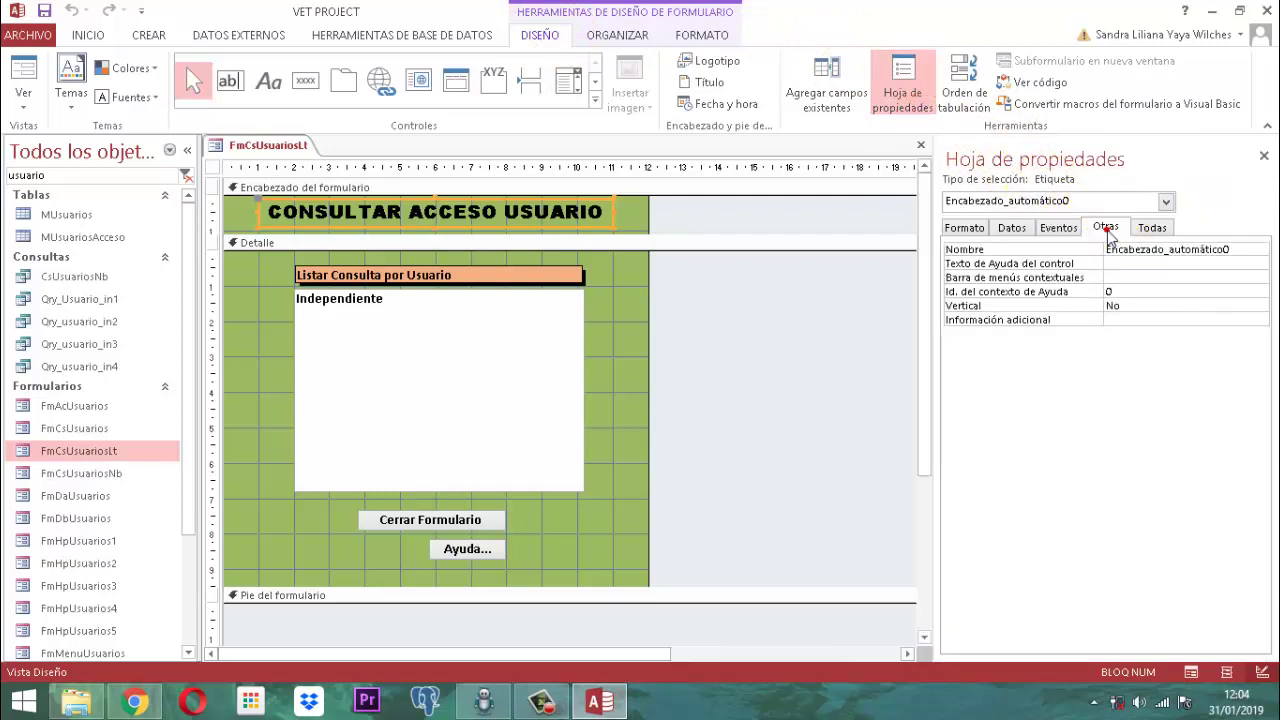
pyautogui.doubleClick(1245, 251)
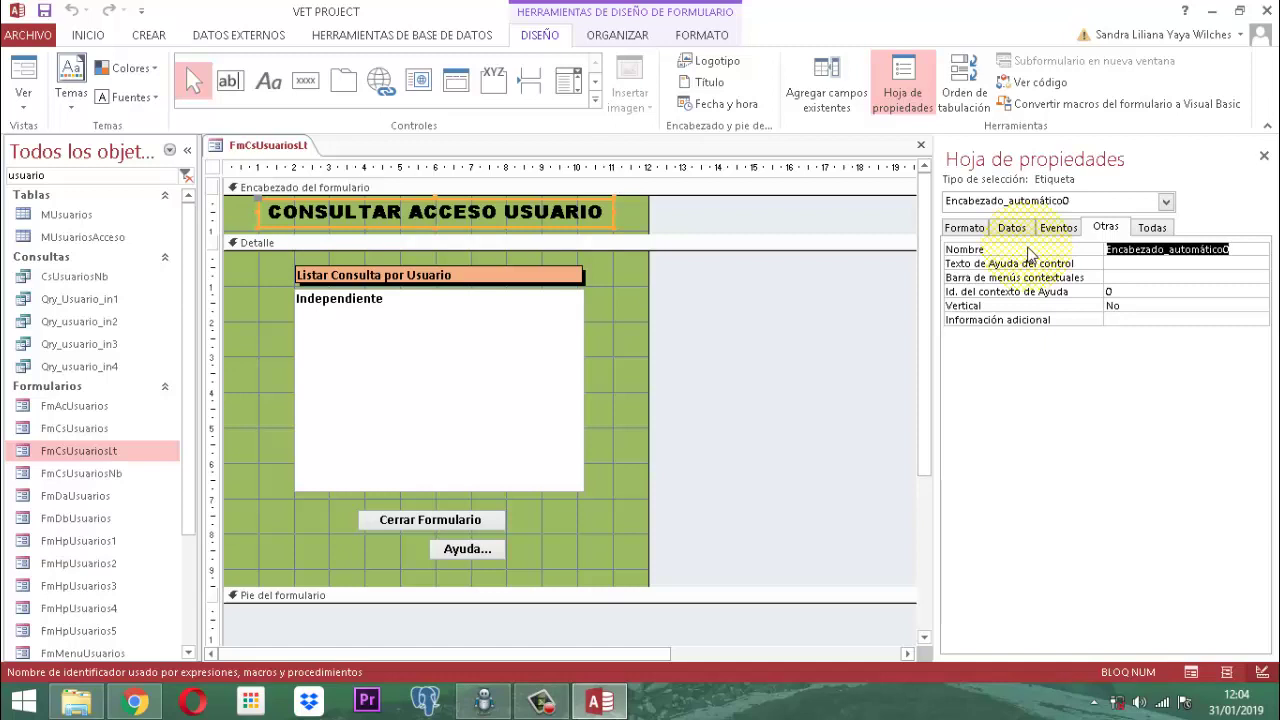
pyautogui.press('BackSpace')
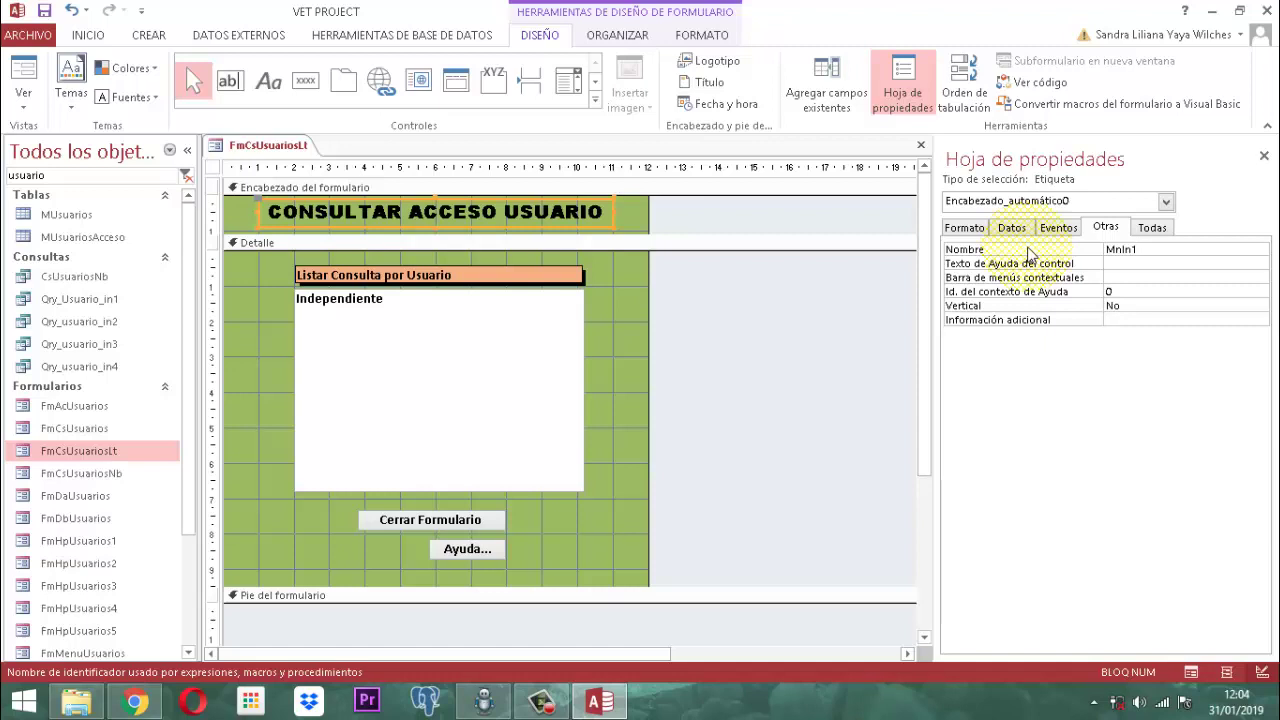
pyautogui.click(1030, 252)
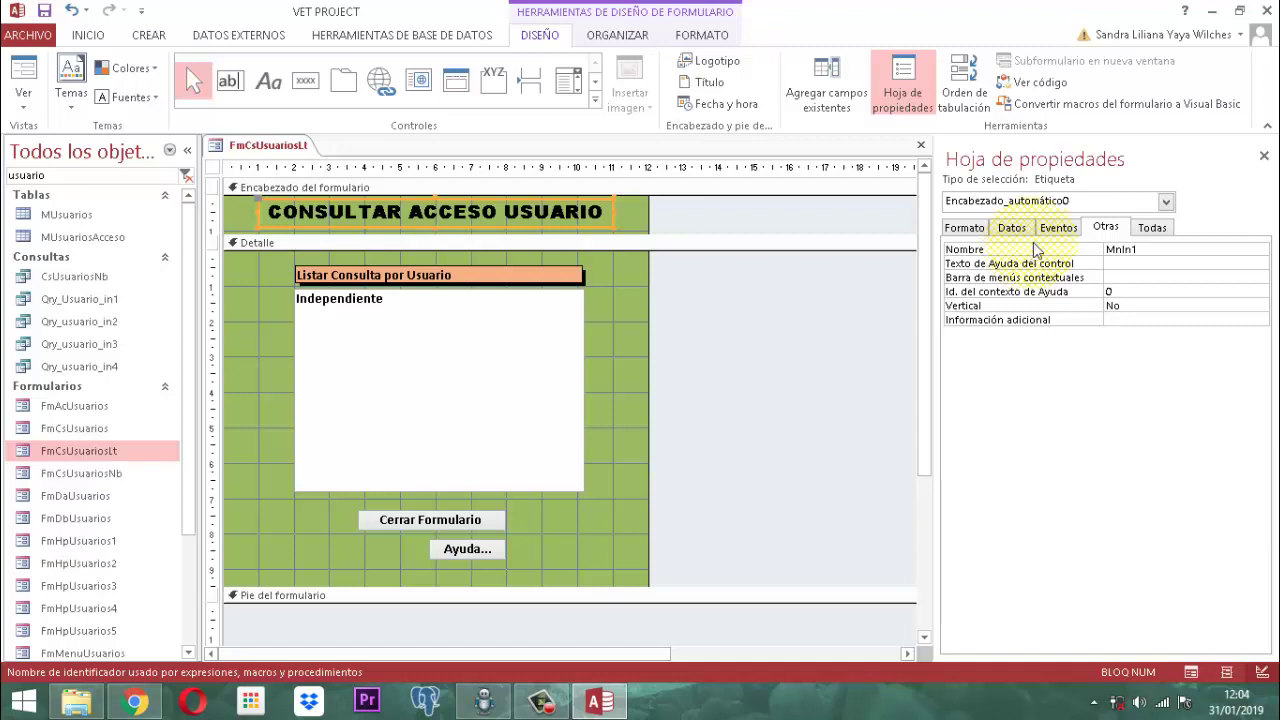
pyautogui.click(1264, 155)
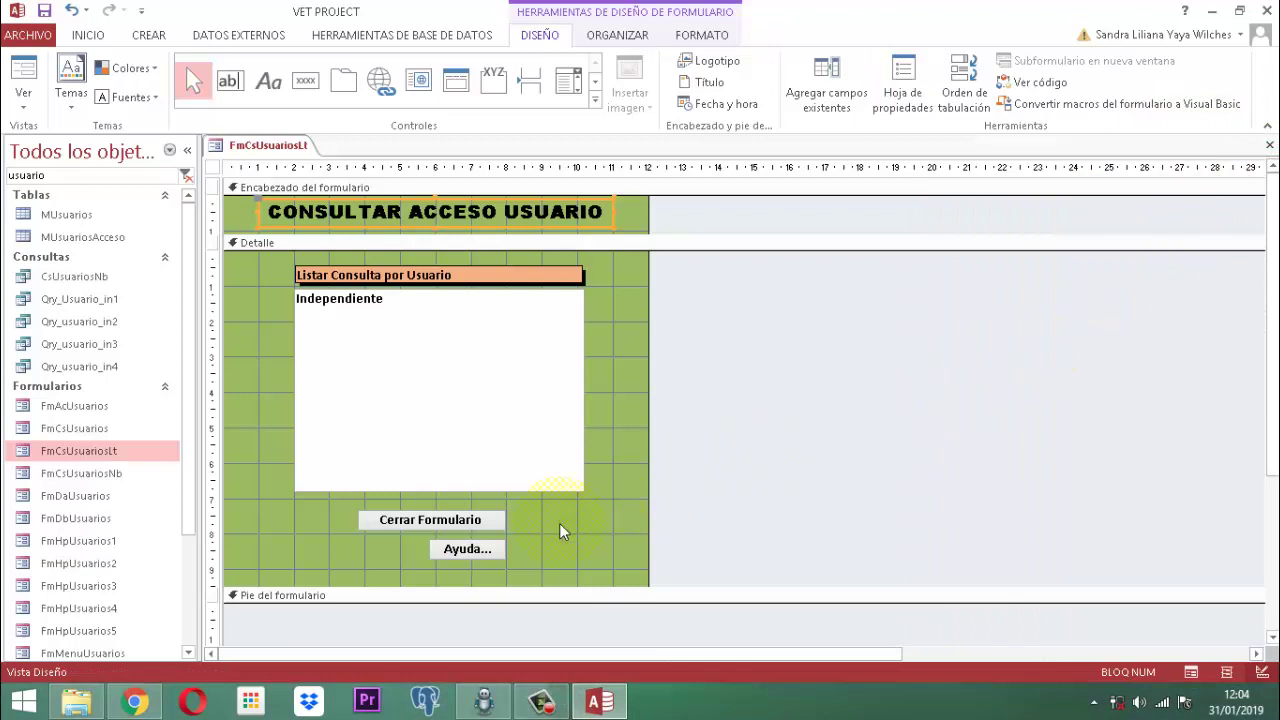
# Step: Delete the Ayuda and Cerrar Formulario buttons and shorten the detail section to just below the list box
pyautogui.click(474, 566)
pyautogui.press('Delete')
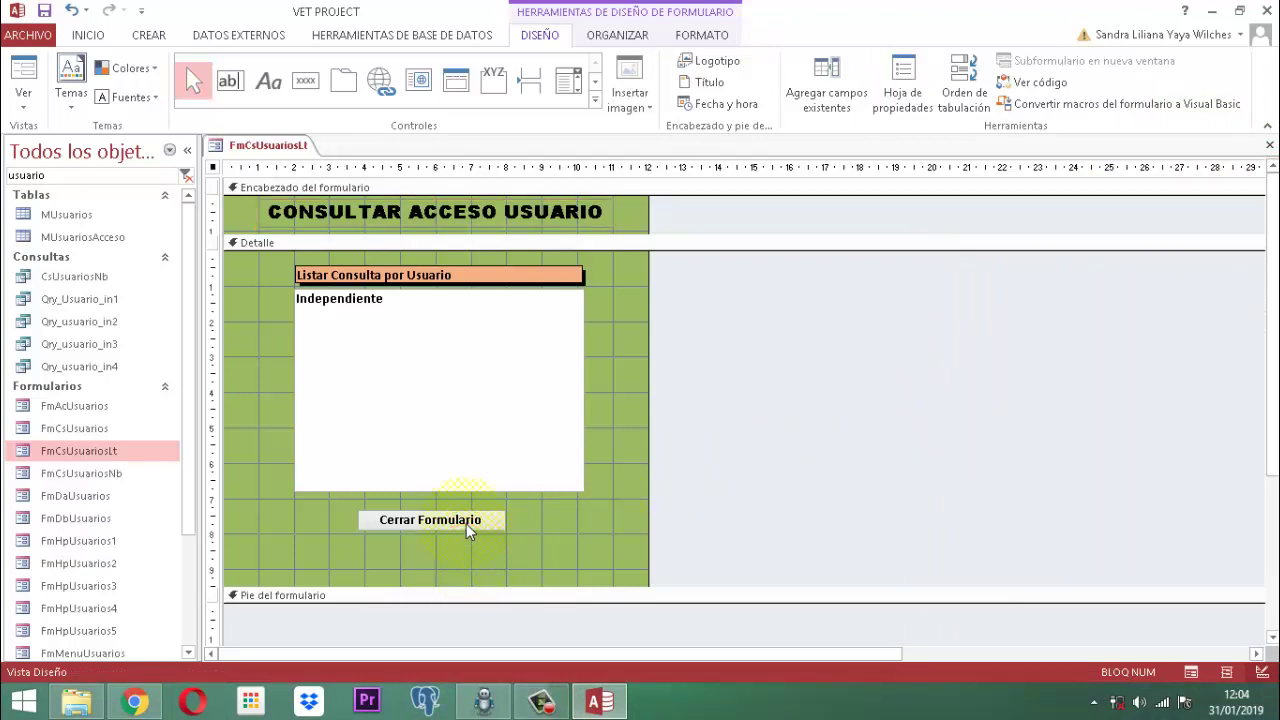
pyautogui.click(466, 522)
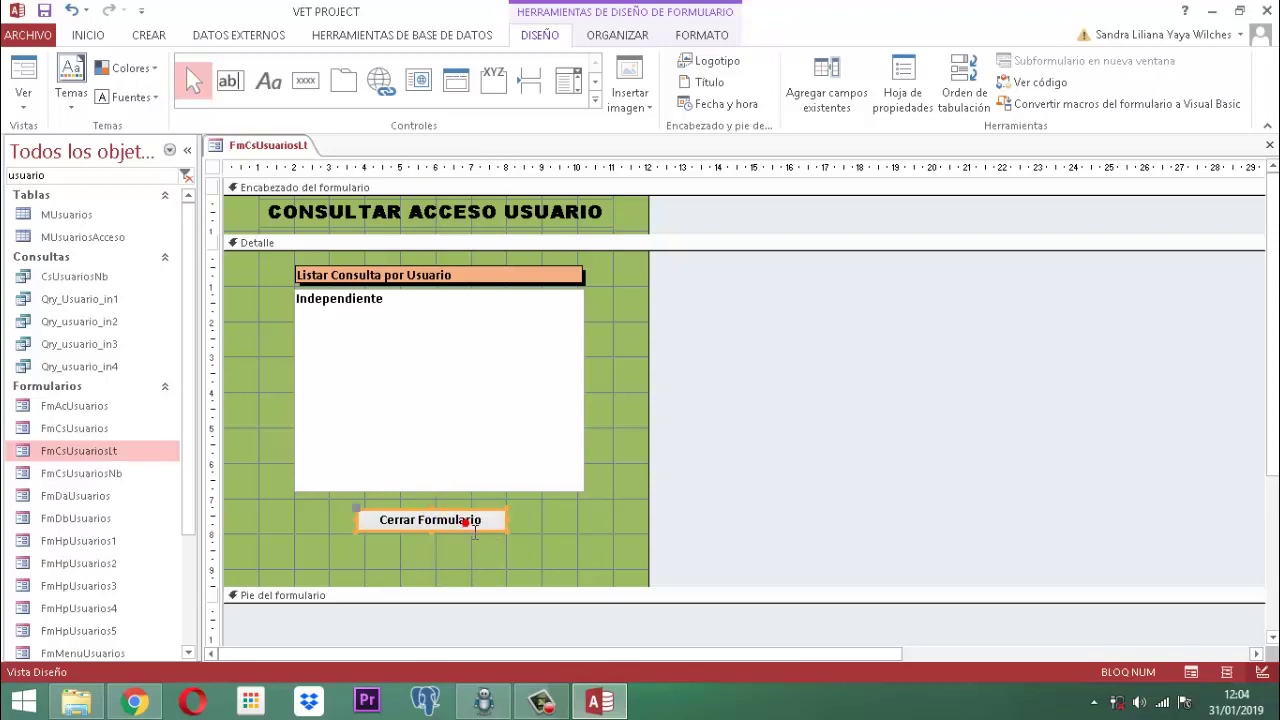
pyautogui.press('Delete')
pyautogui.click(463, 523)
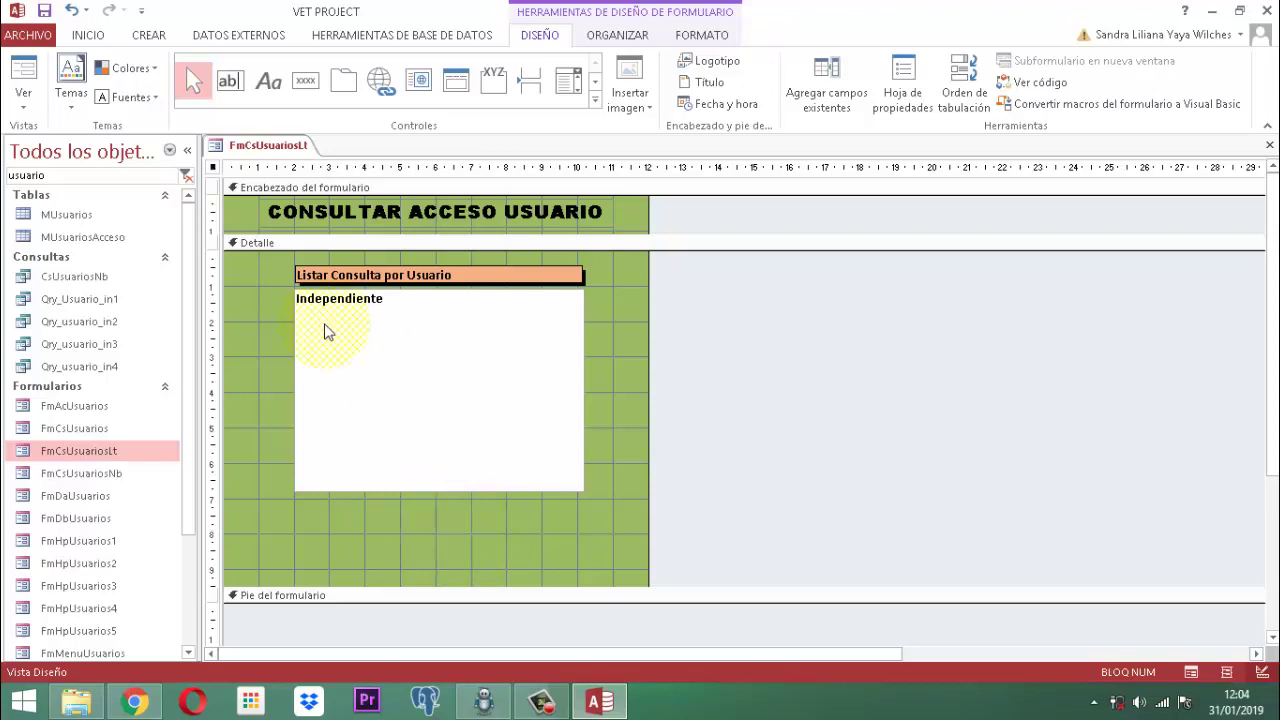
pyautogui.click(497, 518)
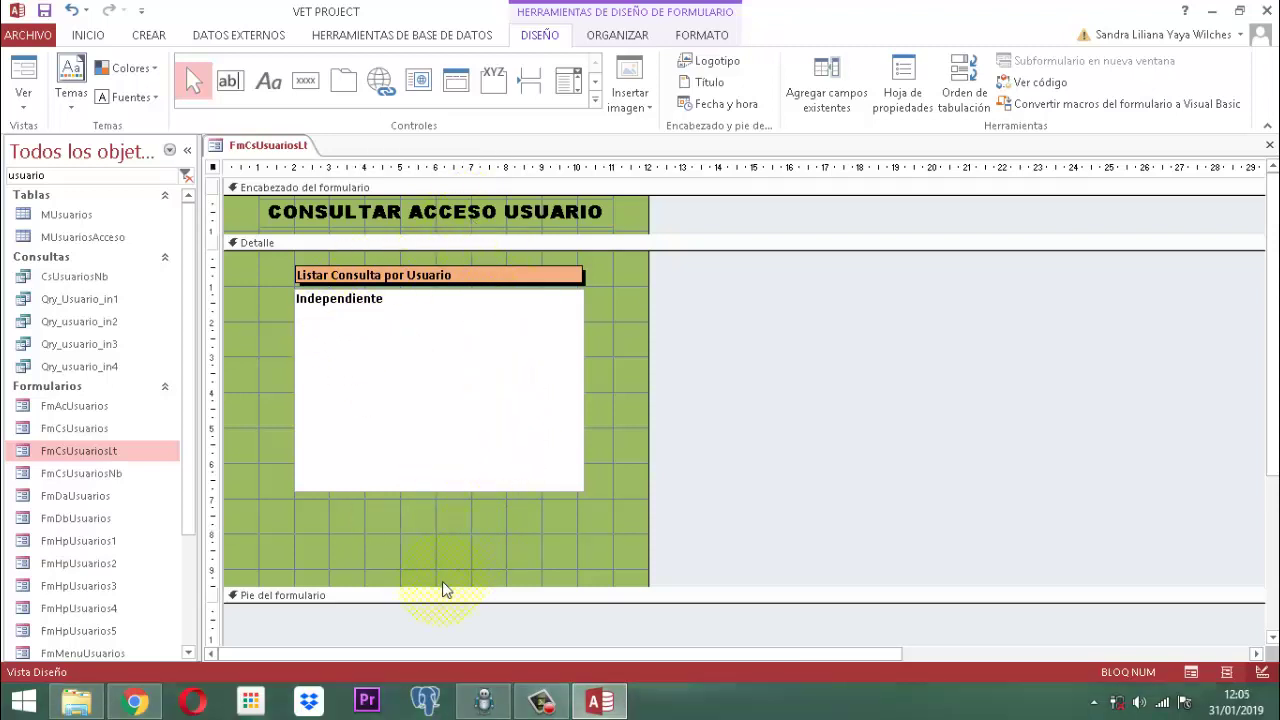
pyautogui.moveTo(460, 594); pyautogui.dragTo(472, 519)
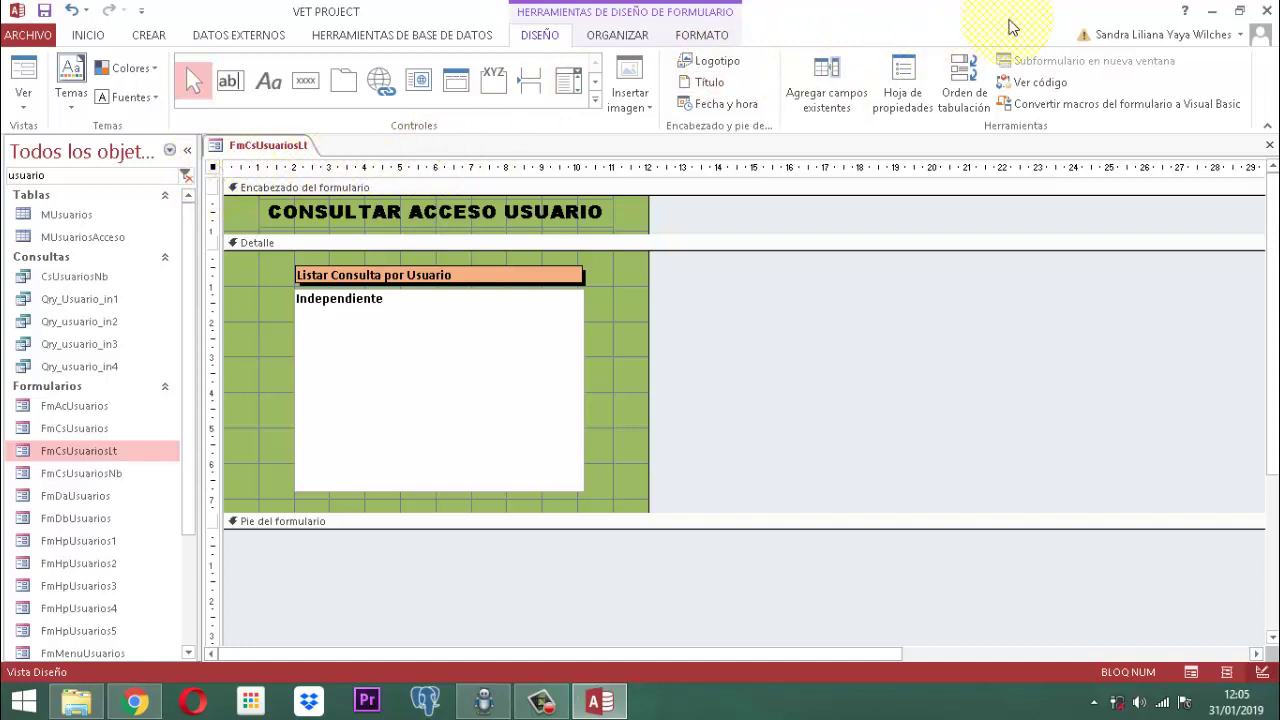
# Step: Create a code procedure for the form's Al cargar event with the Generador de código
pyautogui.click(902, 80)
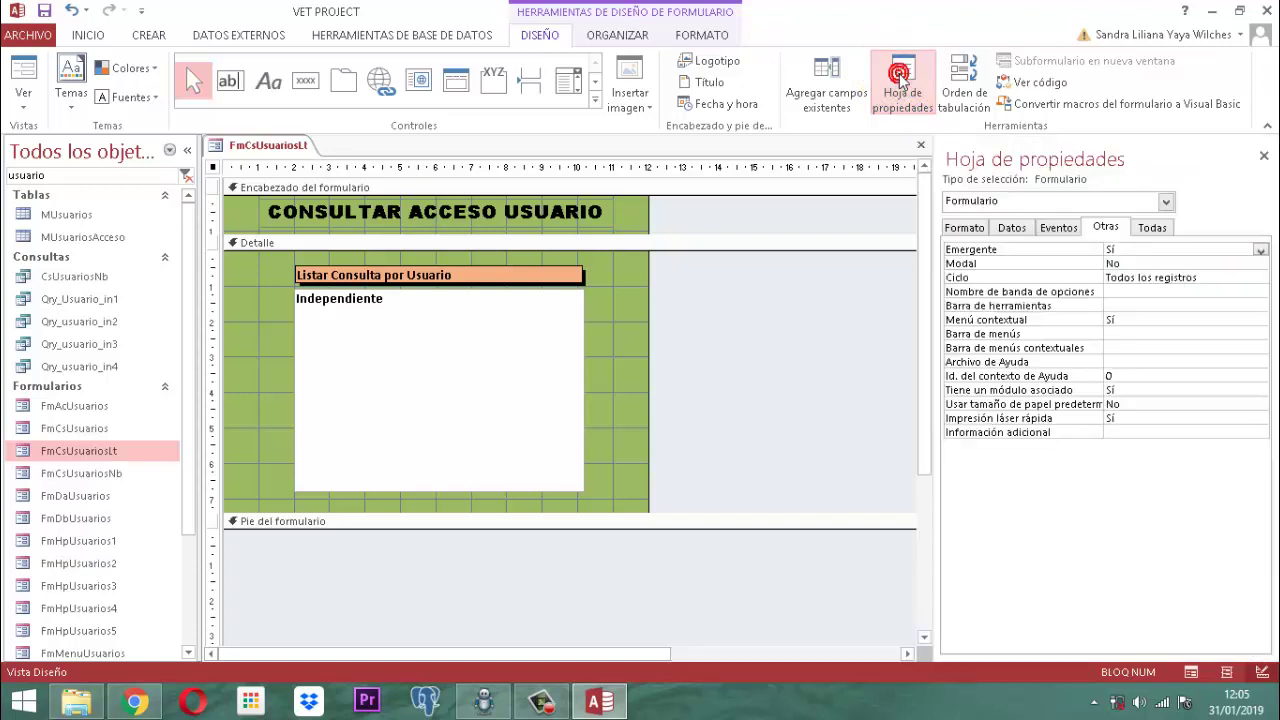
pyautogui.click(1058, 227)
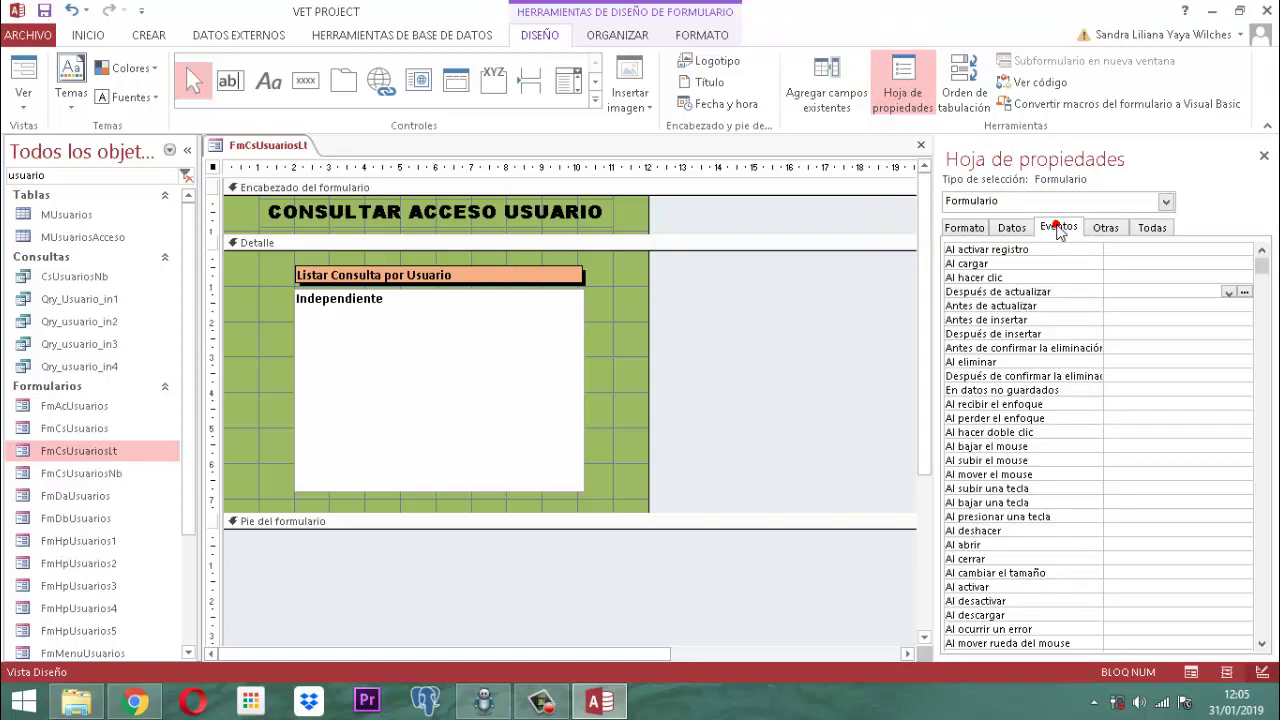
pyautogui.click(1178, 264)
pyautogui.click(1244, 264)
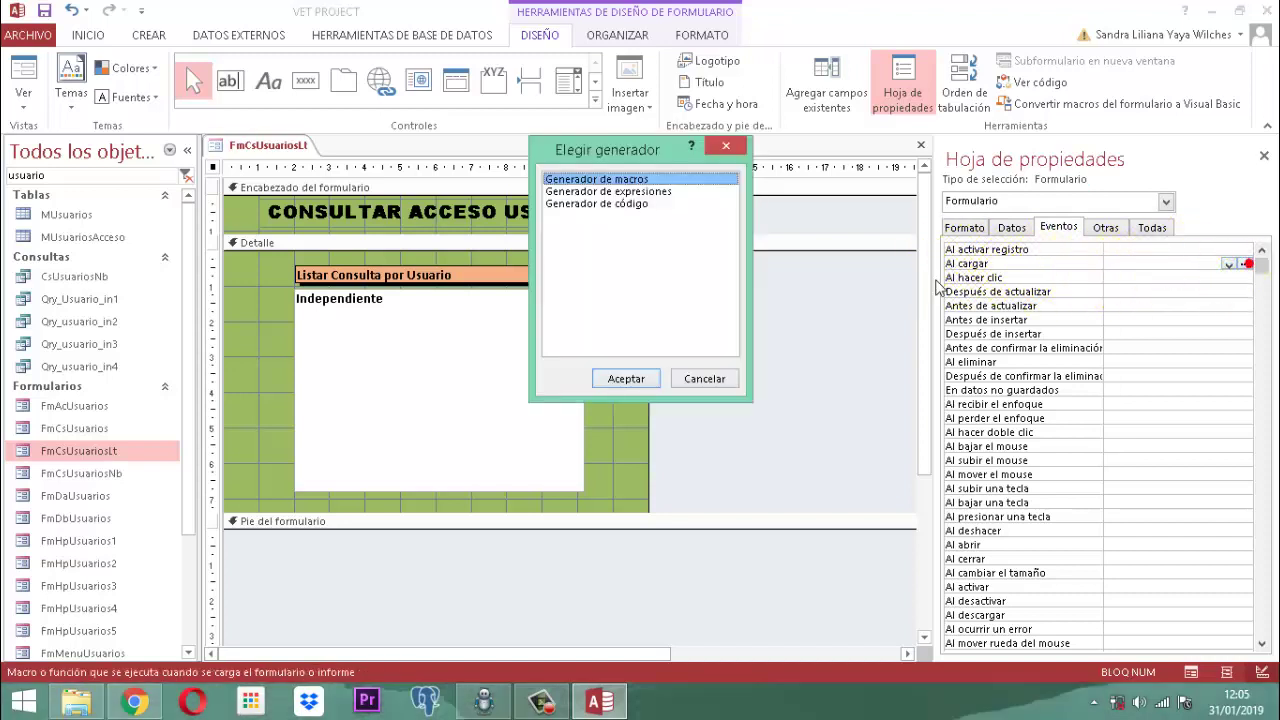
pyautogui.click(607, 205)
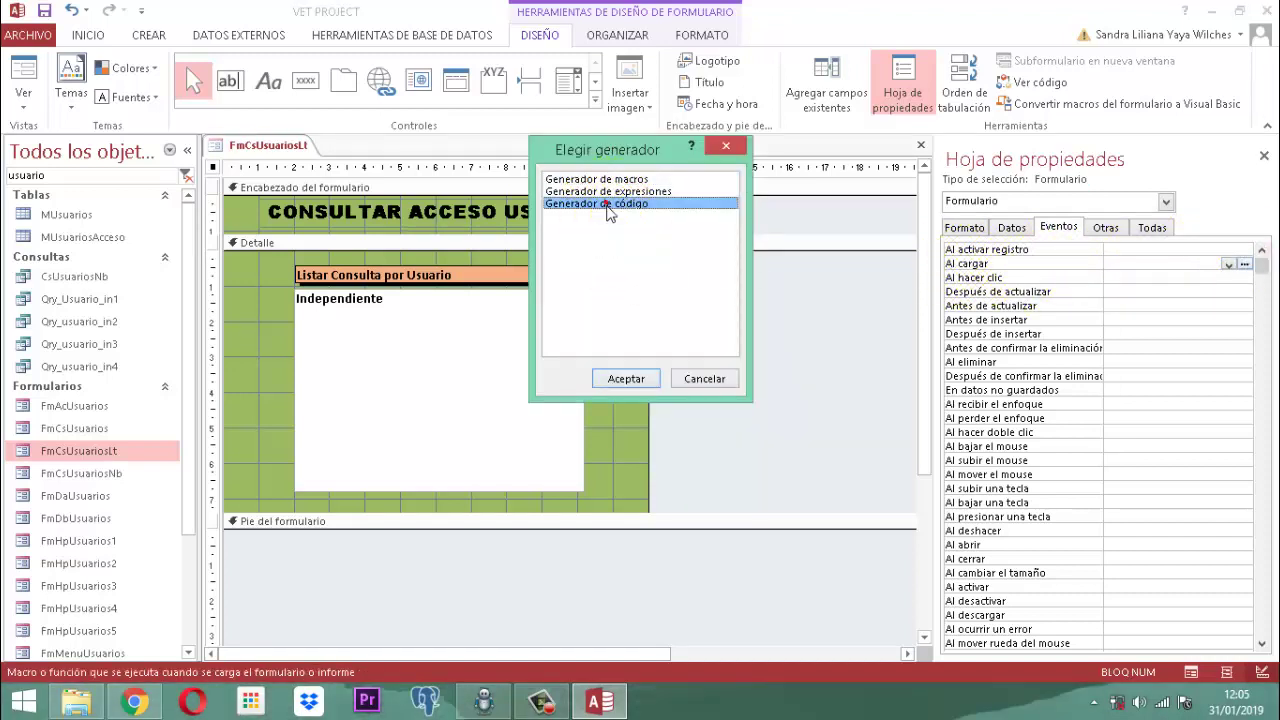
pyautogui.click(626, 378)
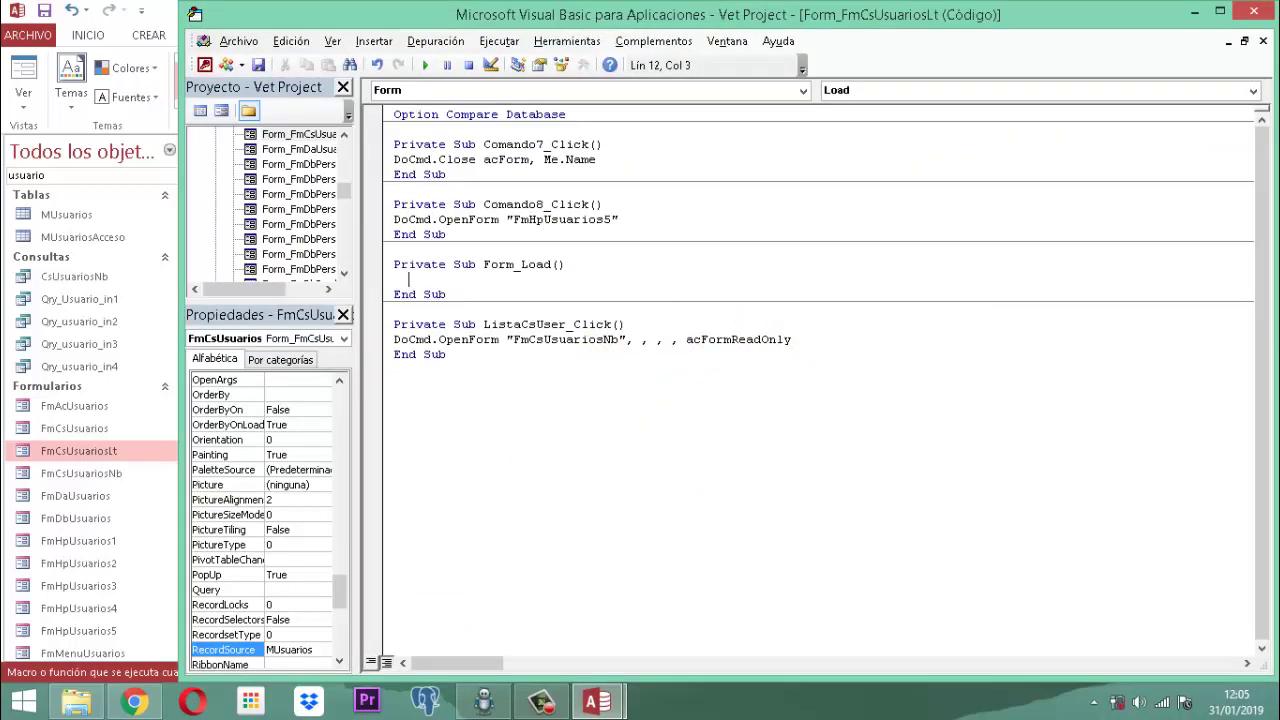
# Step: Write Mnln1.Caption = TituloVt() & " - Consulta Usuario a Listar" in Form_Load and save the module
pyautogui.write('Mnln1.Caption ')
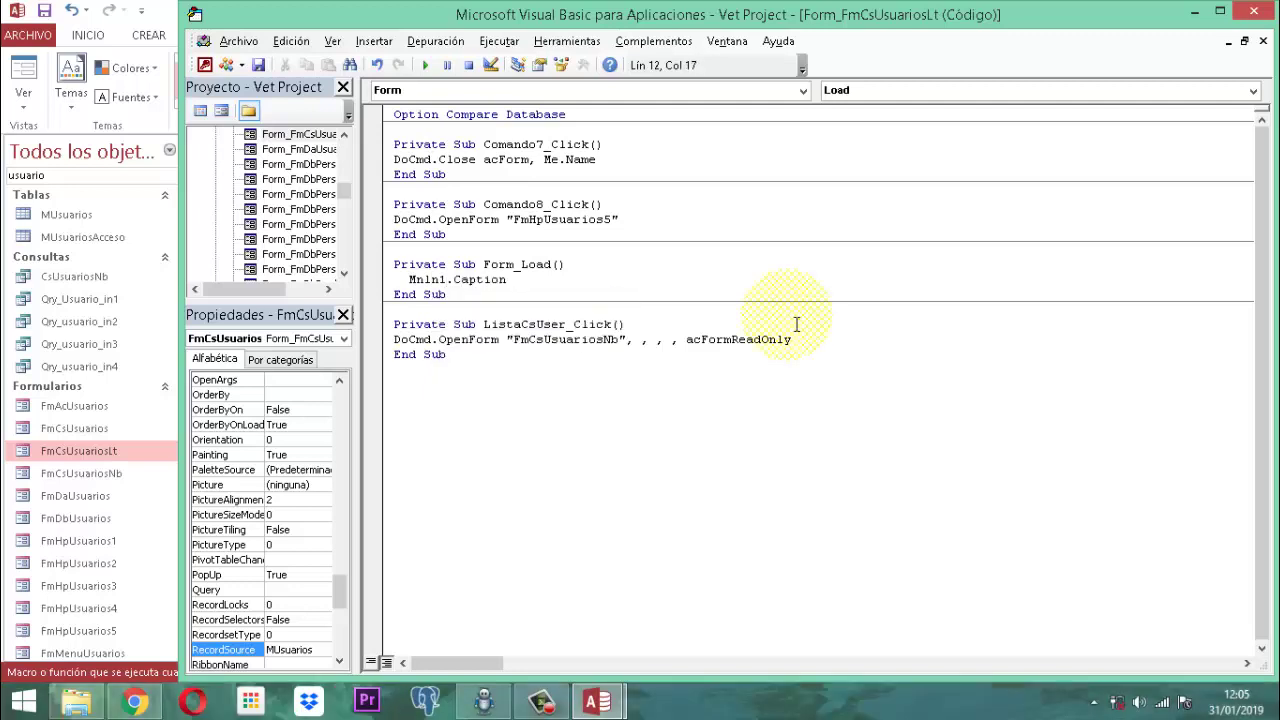
pyautogui.write('=')
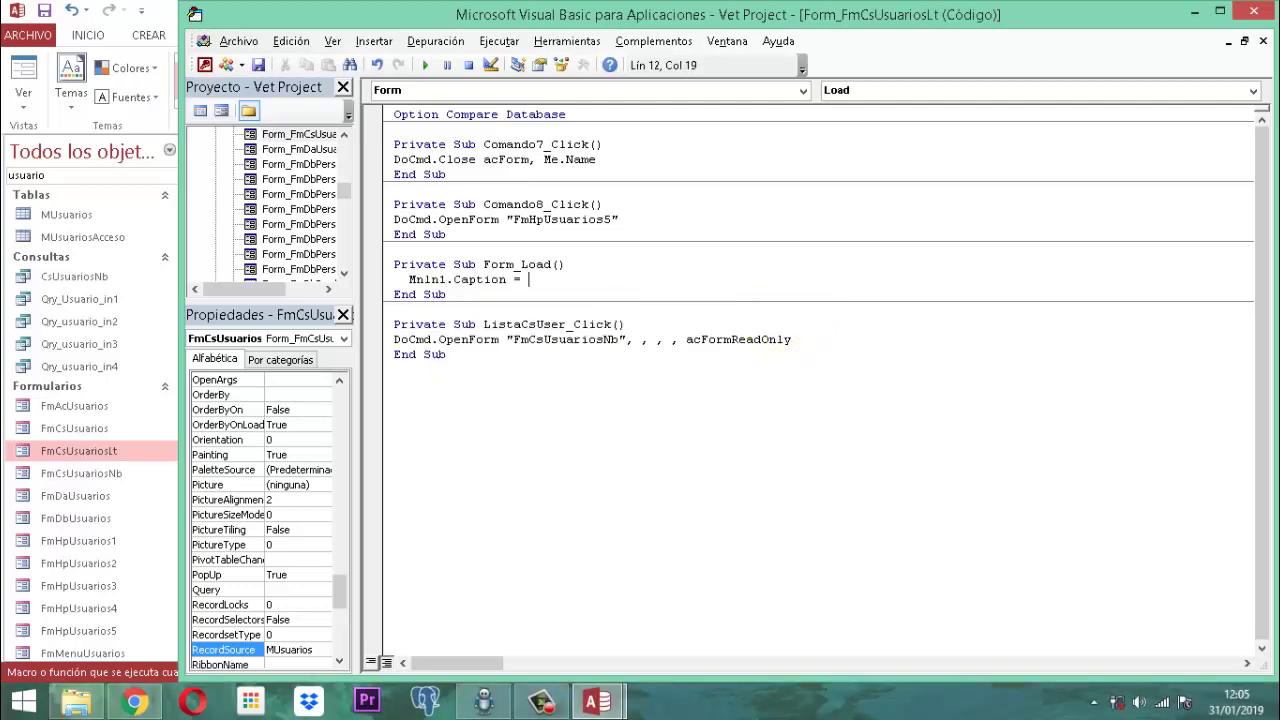
pyautogui.write(' titulovt')
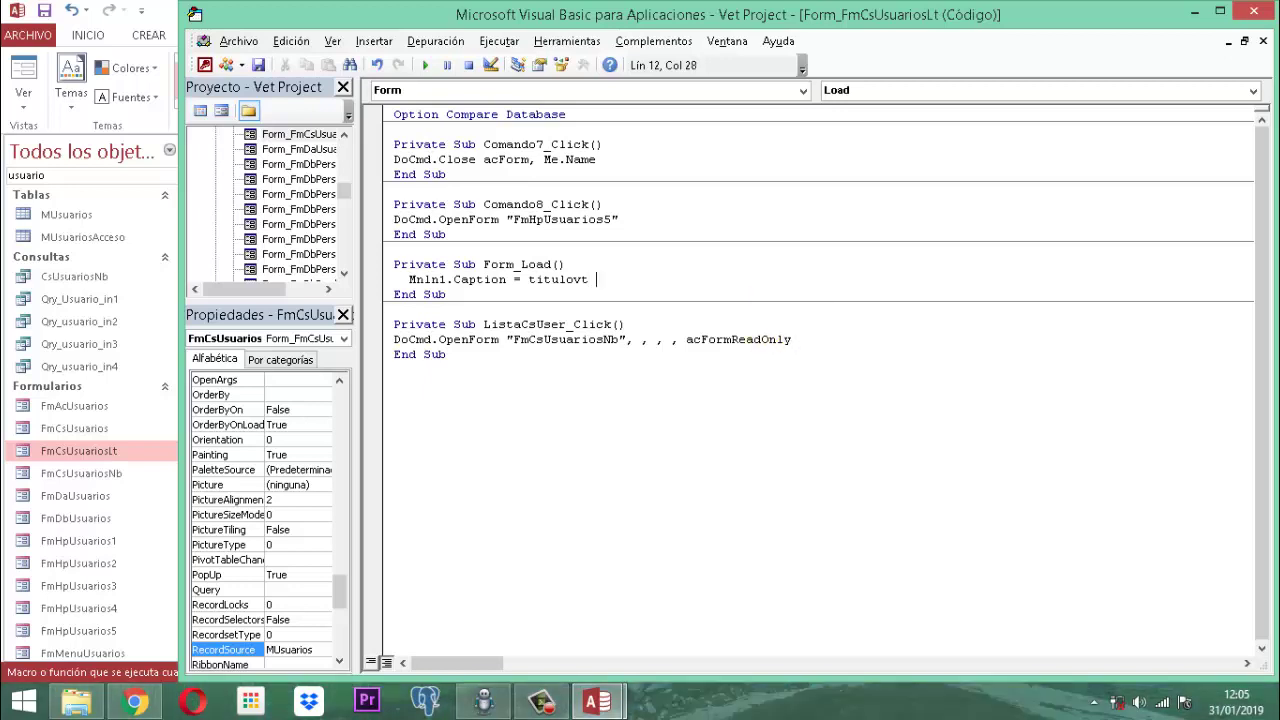
pyautogui.write('() & " -')
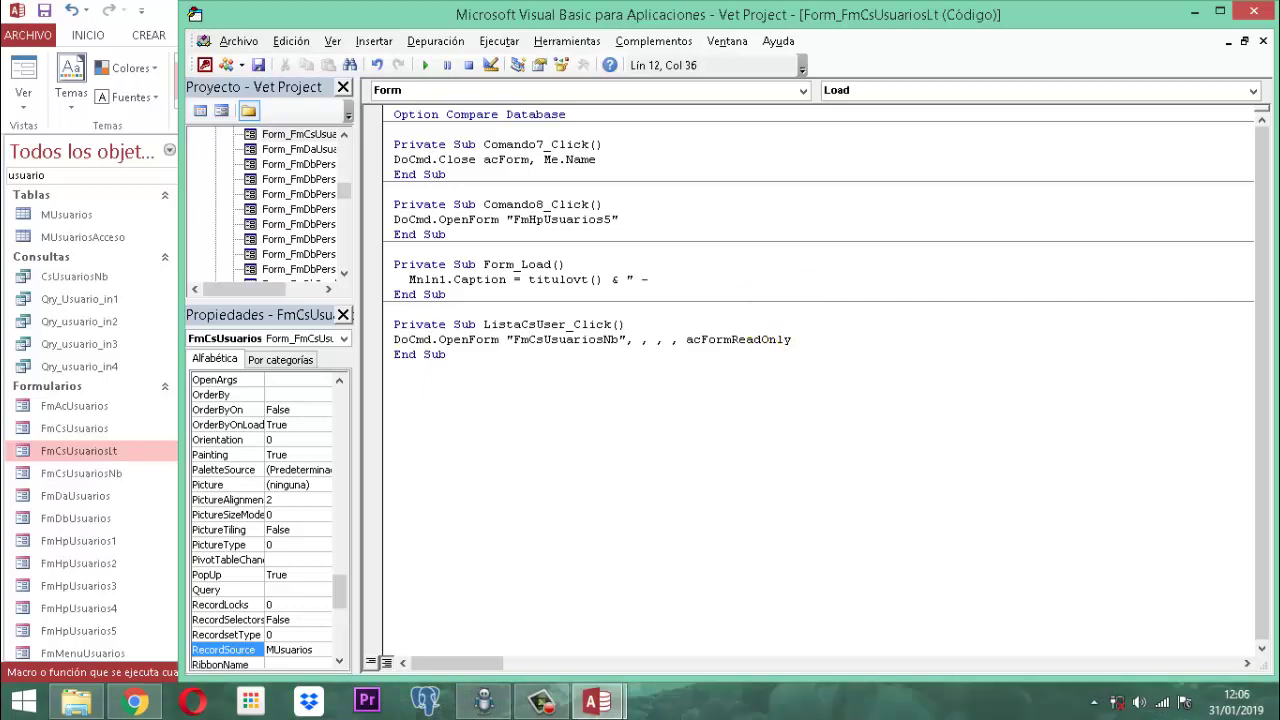
pyautogui.write(' Consulta Usuario a Listar')
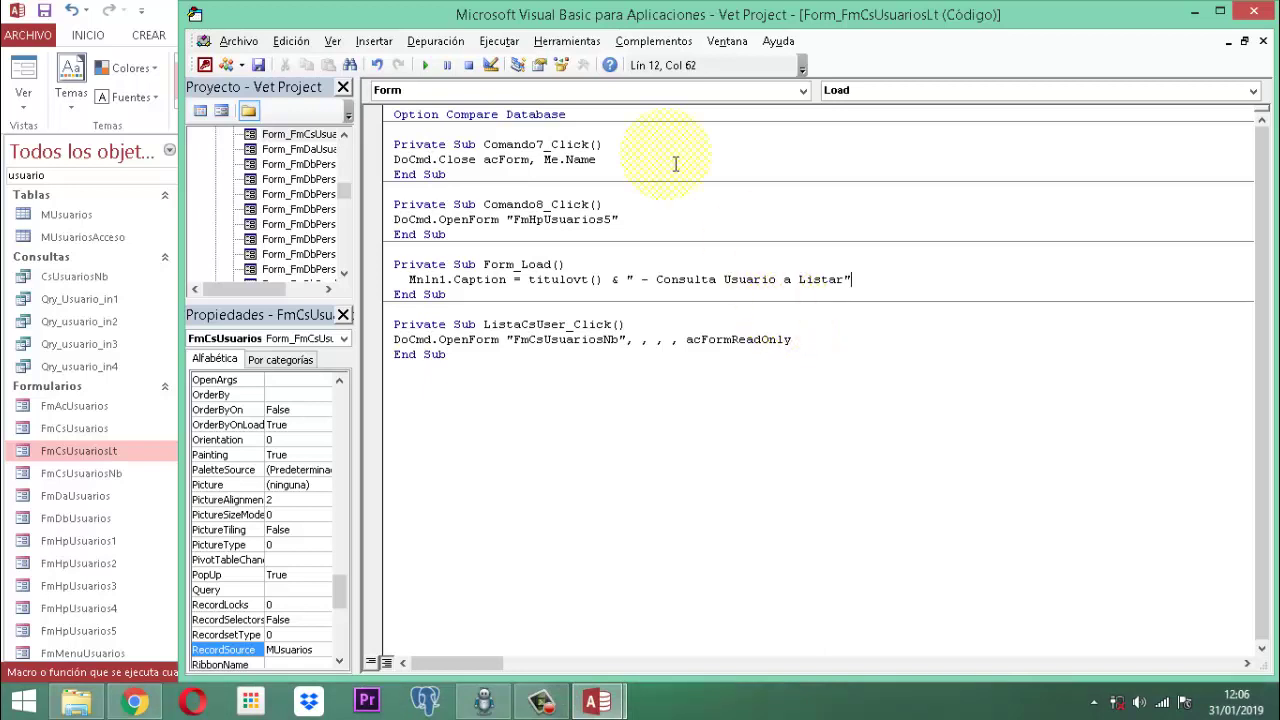
pyautogui.click(258, 65)
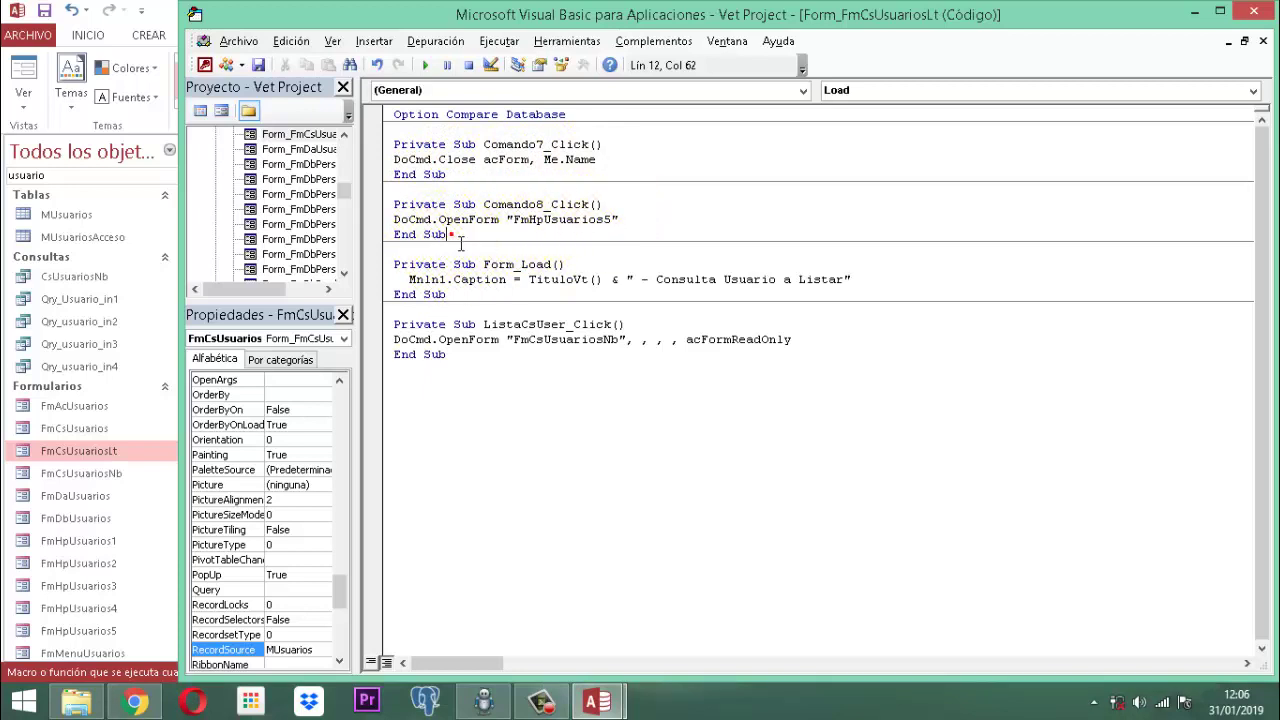
# Step: Delete the Comando8_Click procedure from the FmCsUsuariosLt code and save the module
pyautogui.moveTo(462, 238); pyautogui.dragTo(397, 190)
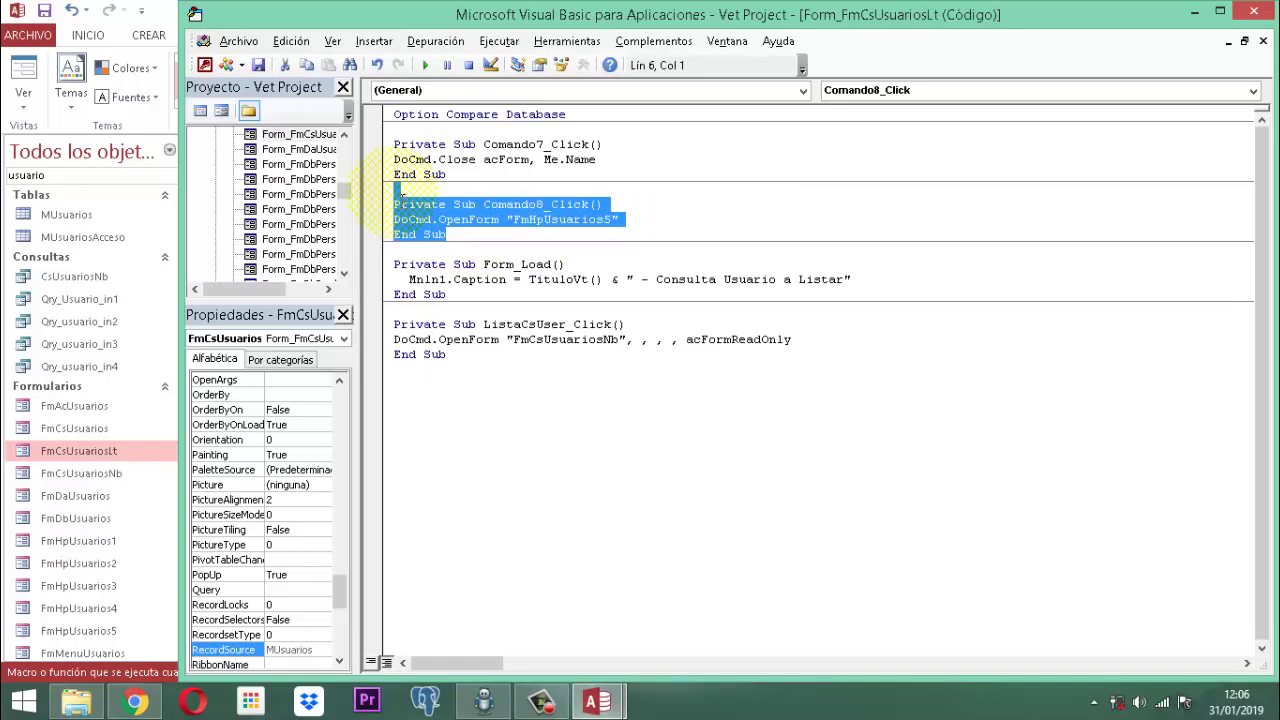
pyautogui.press('Delete')
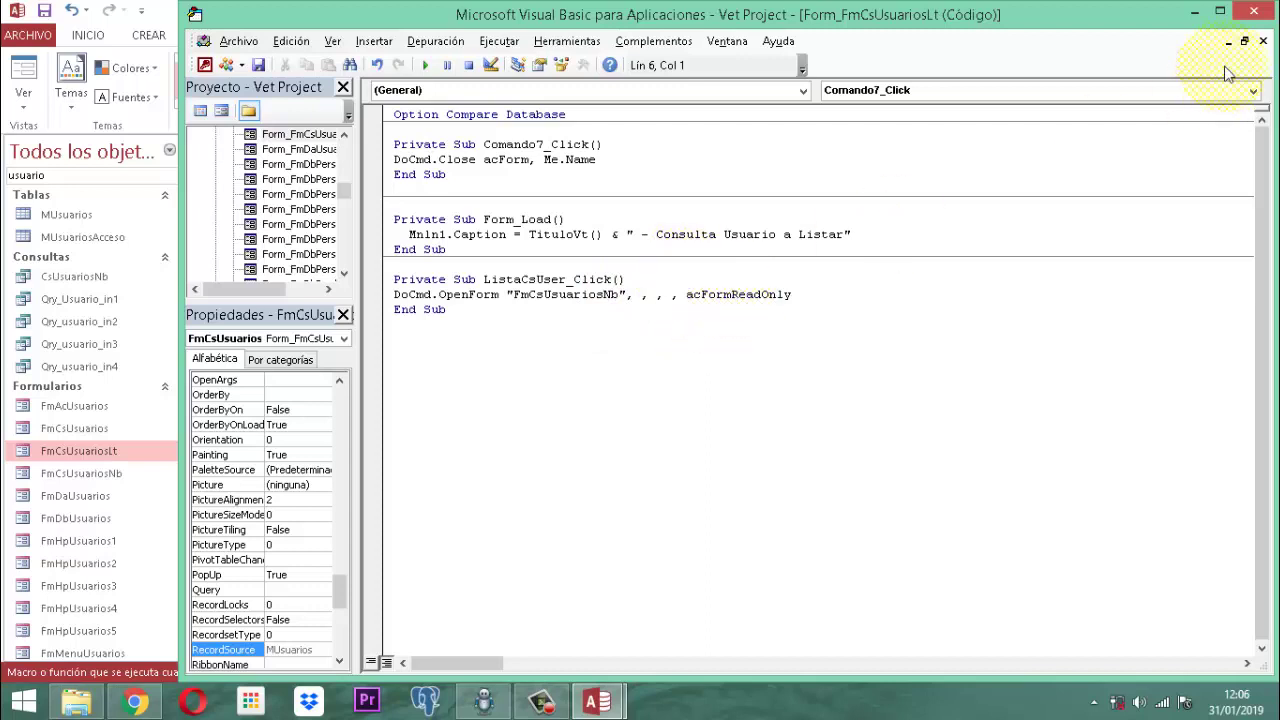
pyautogui.click(260, 65)
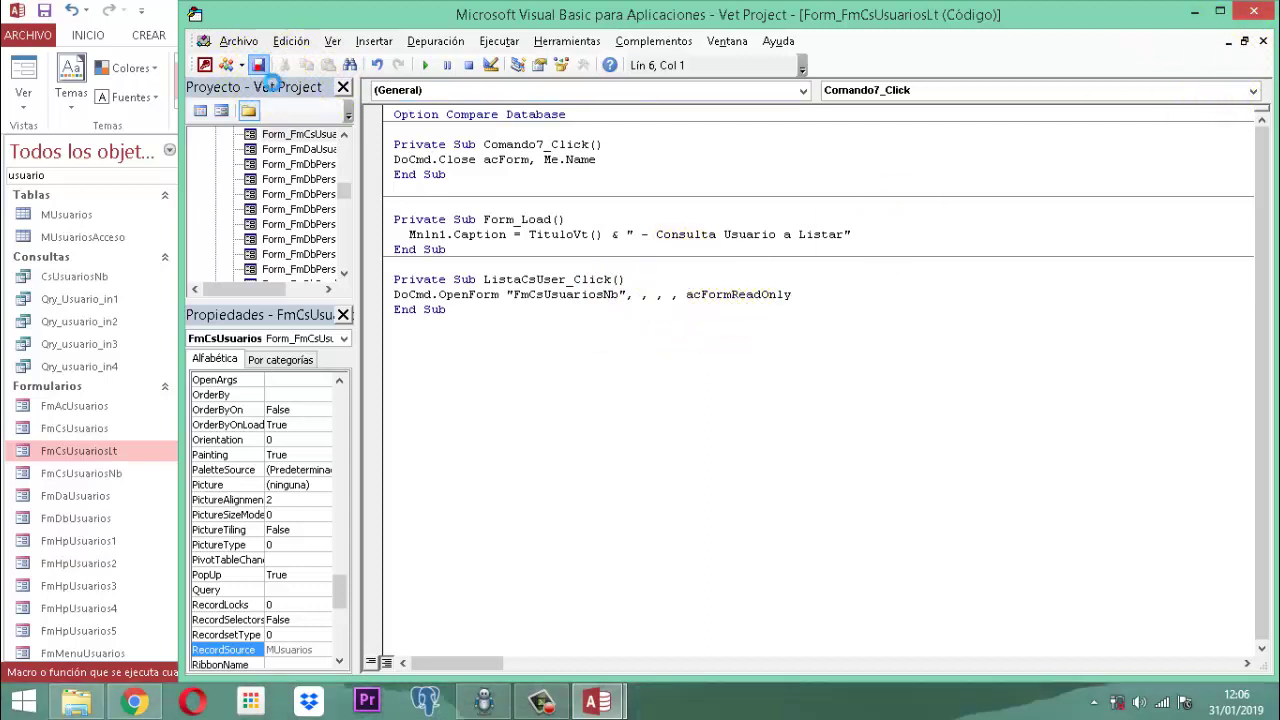
# Step: Leave the code editor, close the property sheet, and save and close the FmCsUsuariosLt form
pyautogui.click(1258, 12)
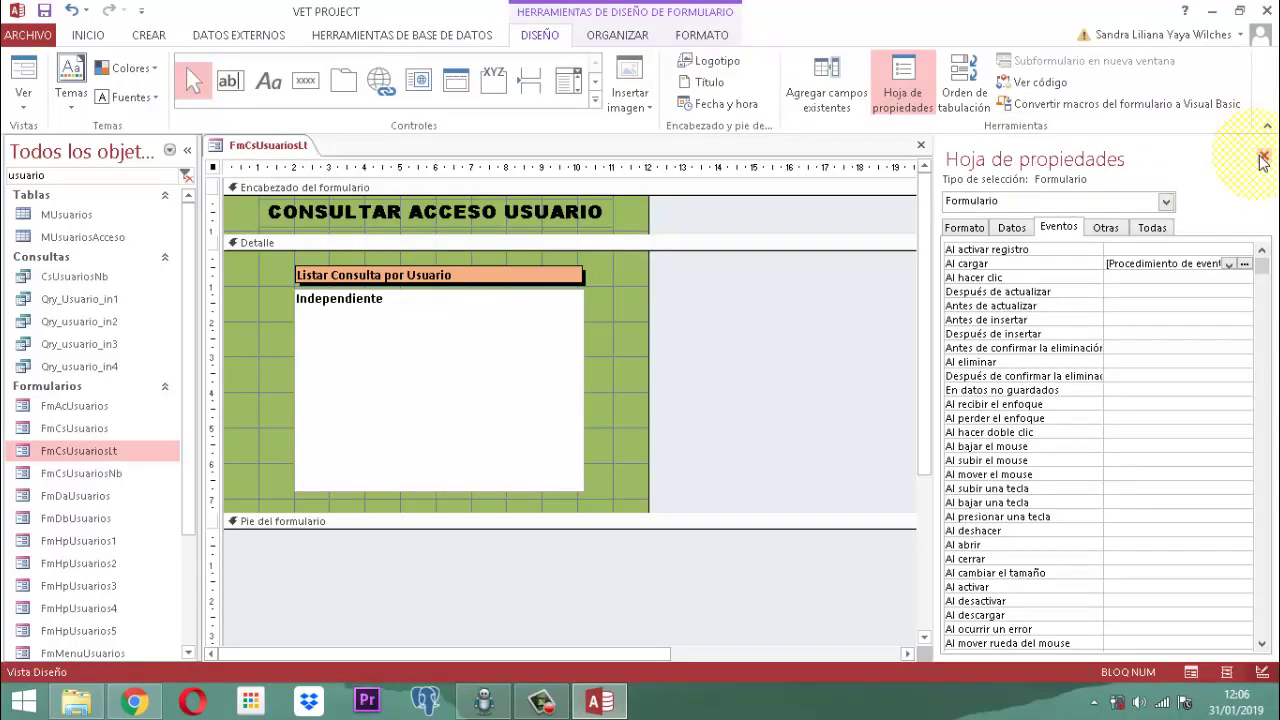
pyautogui.click(954, 228)
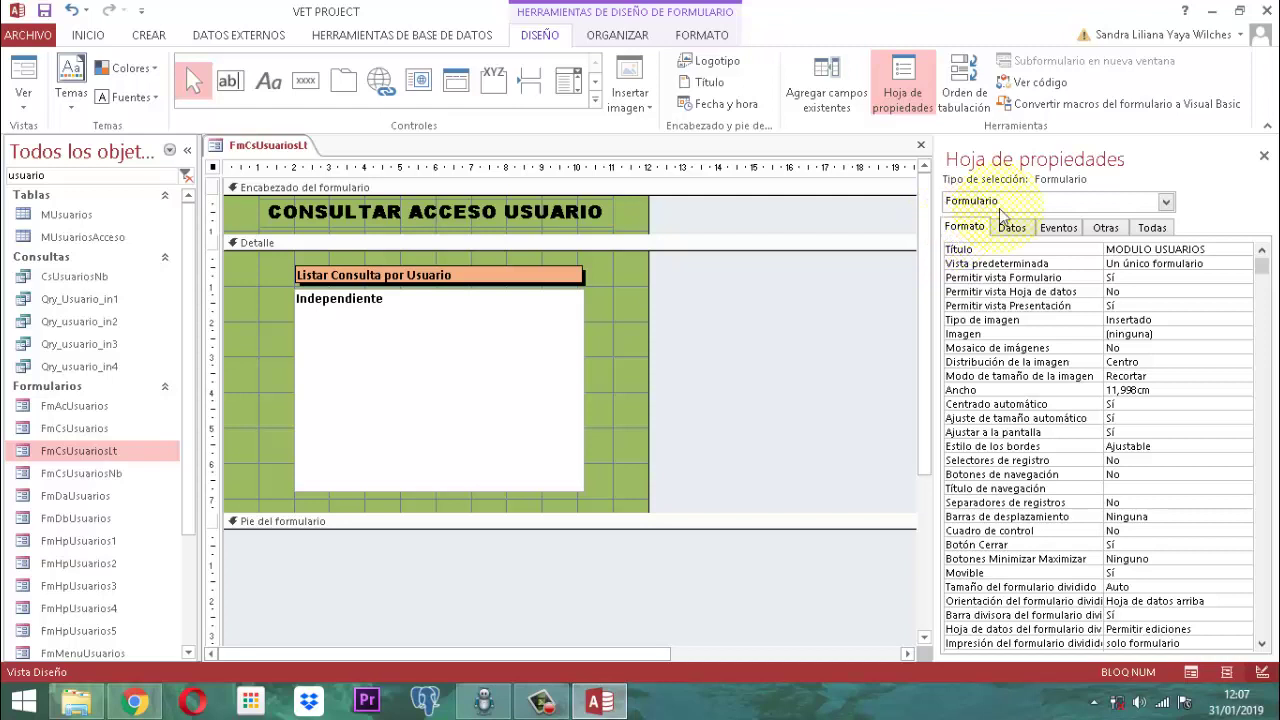
pyautogui.click(1264, 159)
pyautogui.rightClick(251, 152)
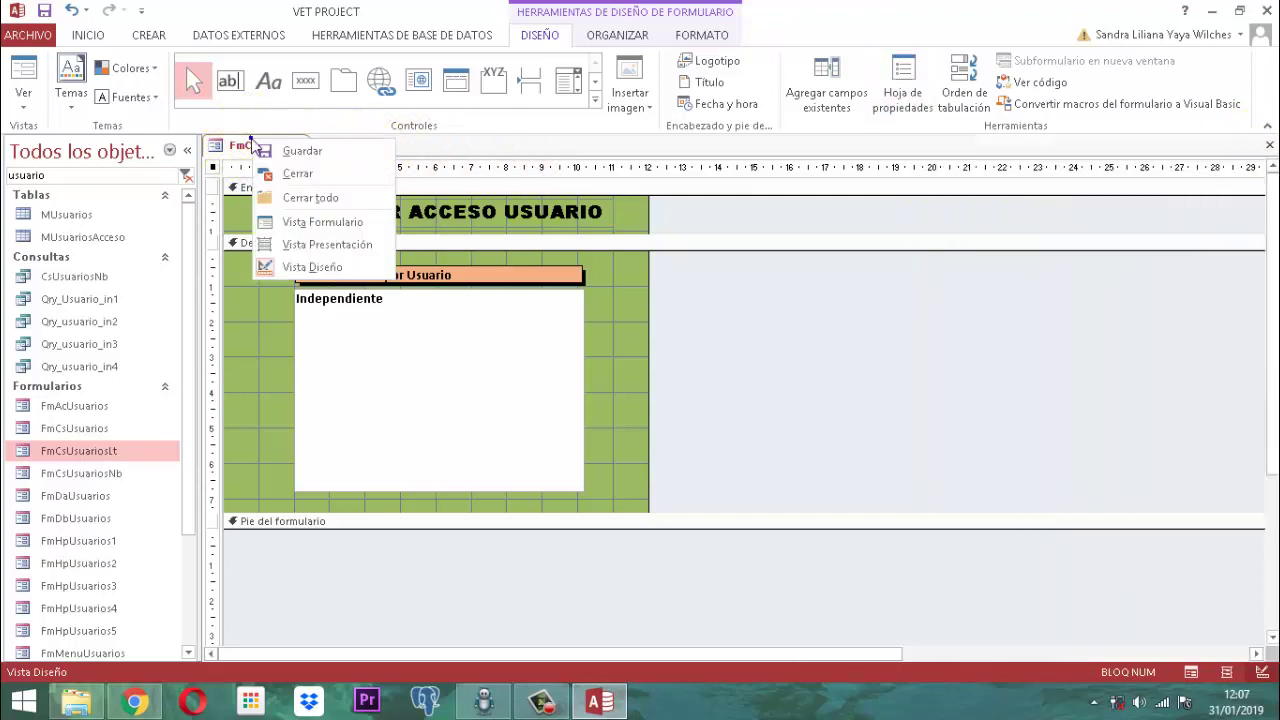
pyautogui.click(305, 147)
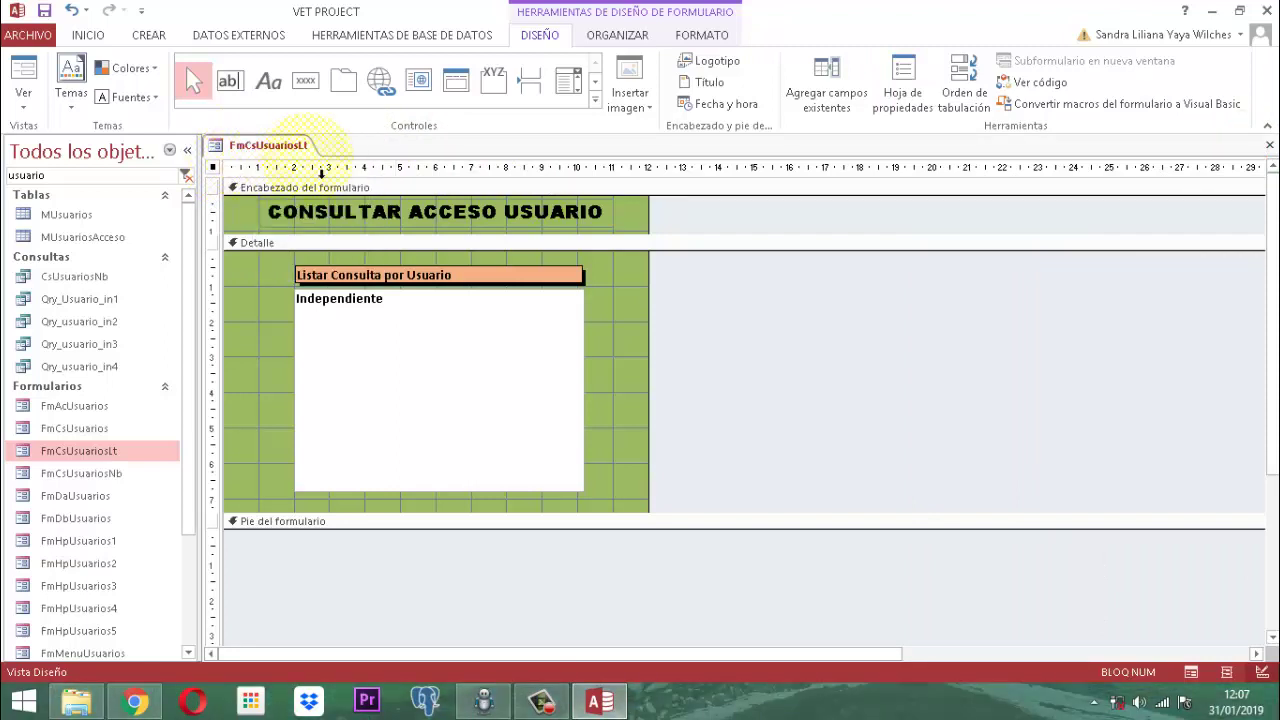
pyautogui.rightClick(267, 149)
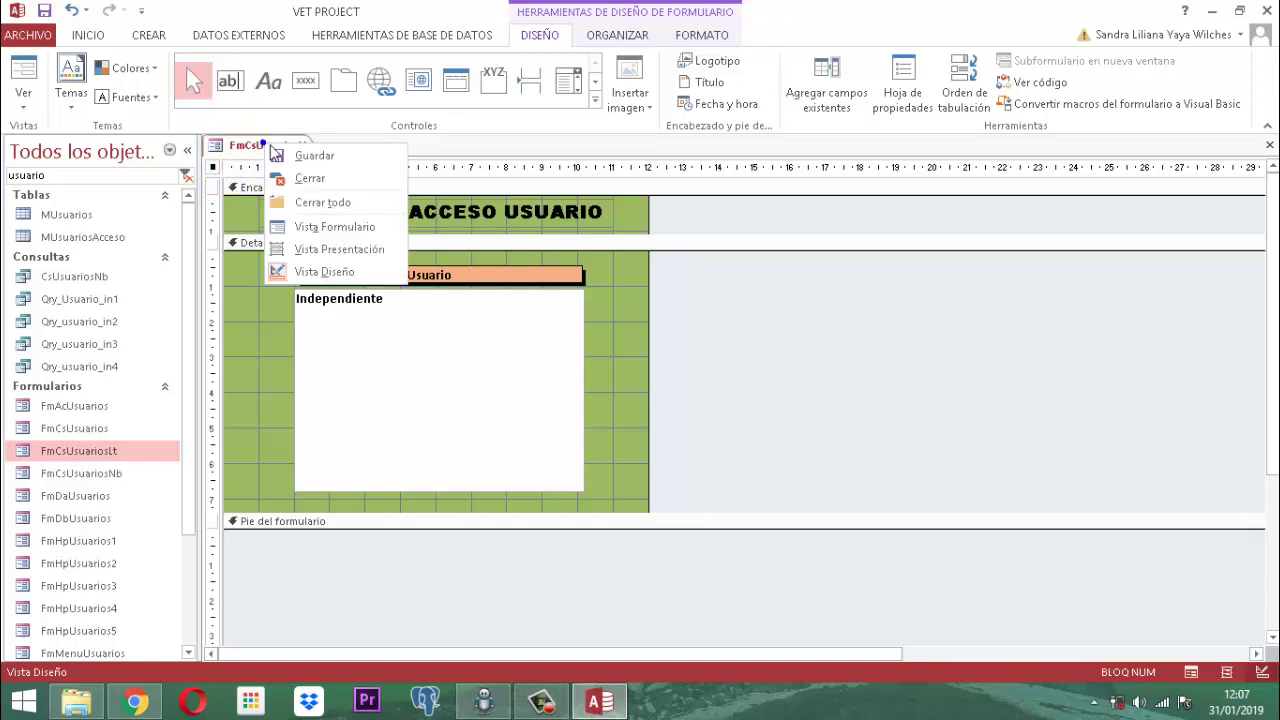
pyautogui.click(296, 152)
pyautogui.rightClick(291, 150)
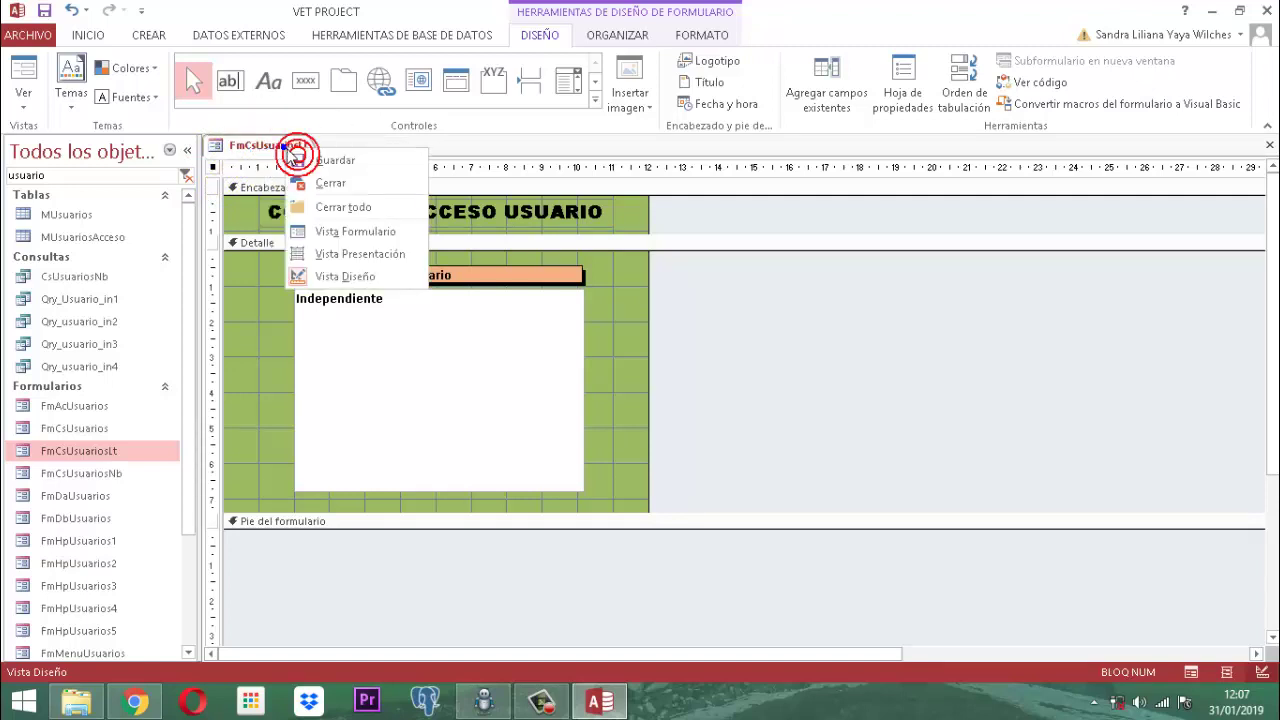
pyautogui.click(334, 184)
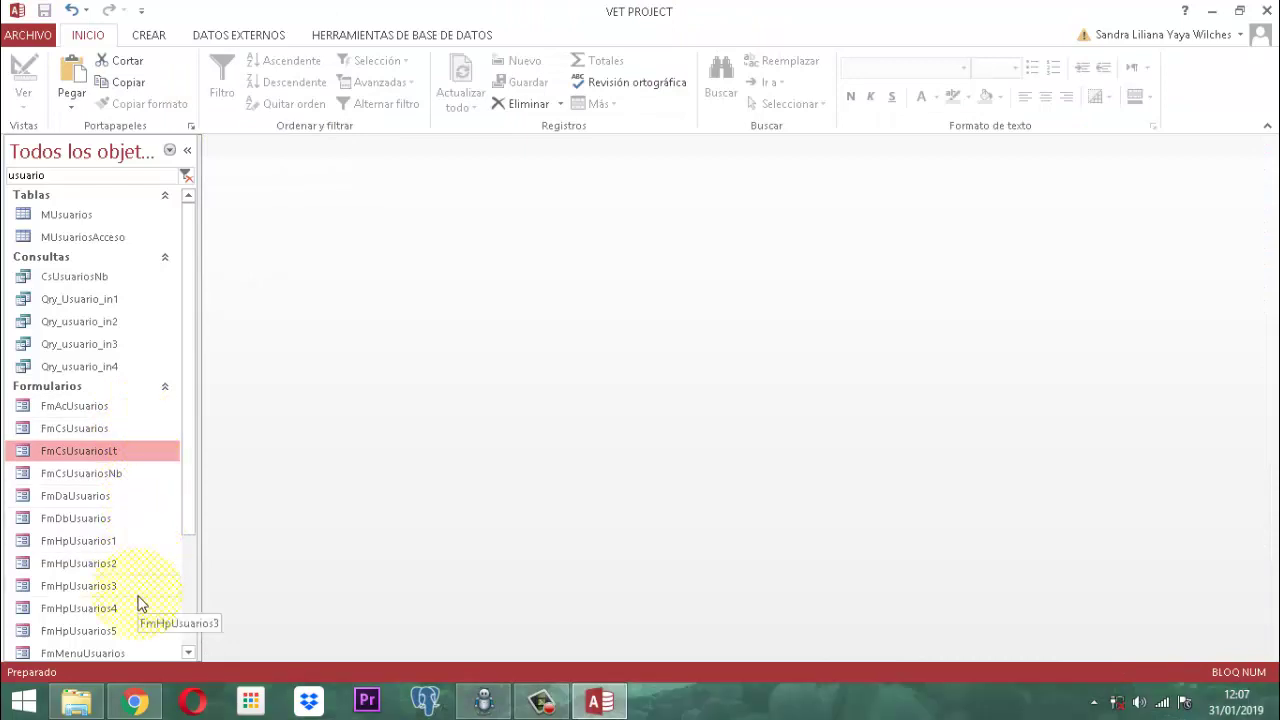
# Step: Open FmMenuUsuariosLtxfc in design view and show the Después de actualizar event code of its Fecha Final text box
pyautogui.click(190, 481)
pyautogui.moveTo(190, 479); pyautogui.dragTo(203, 586)
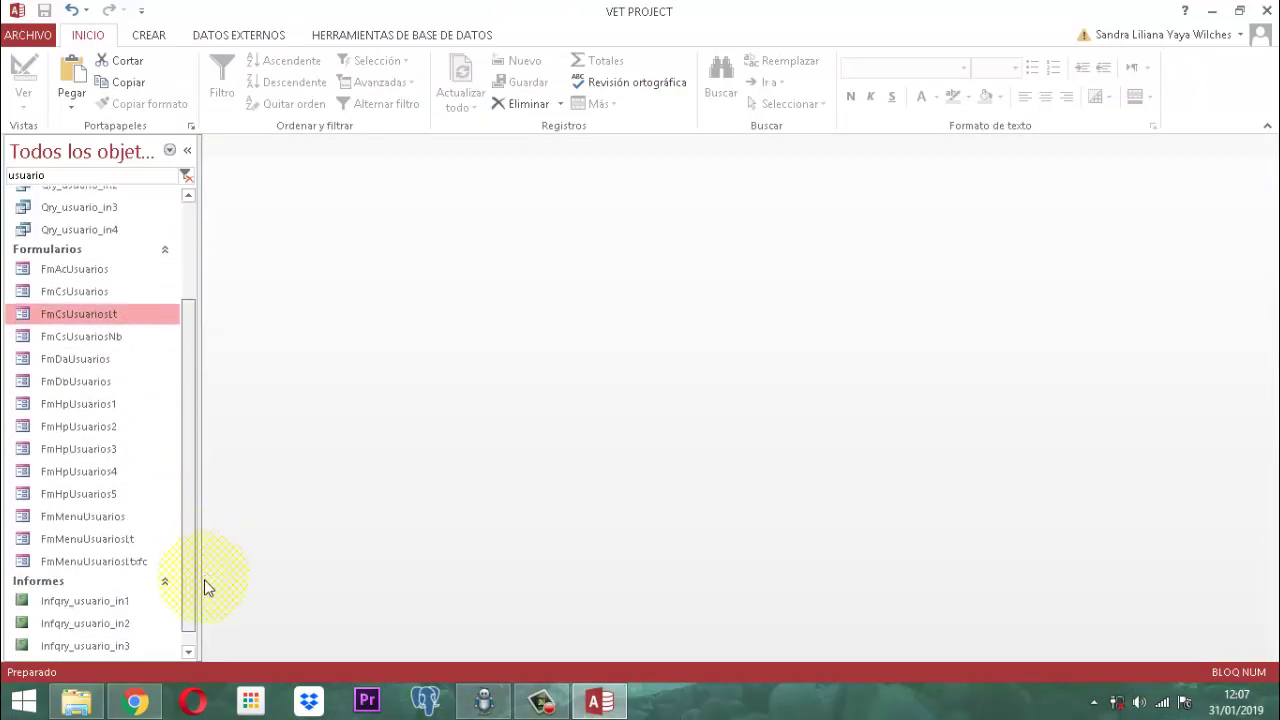
pyautogui.rightClick(108, 562)
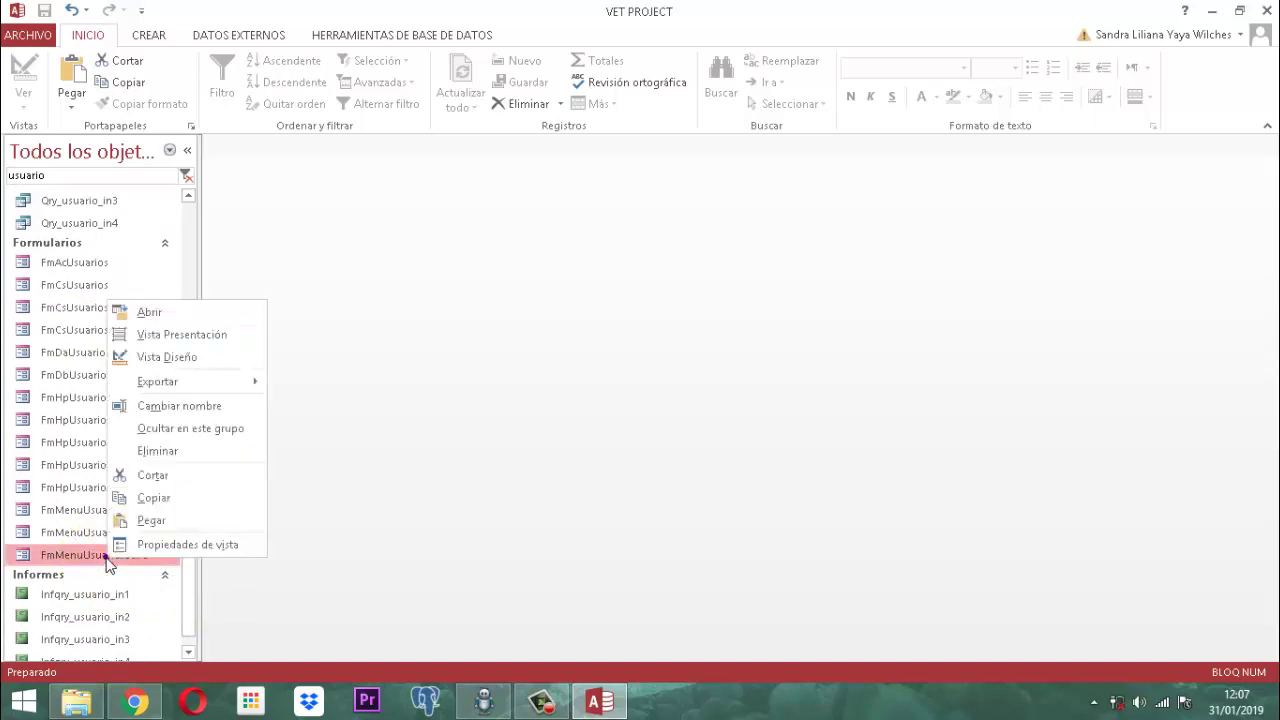
pyautogui.click(176, 358)
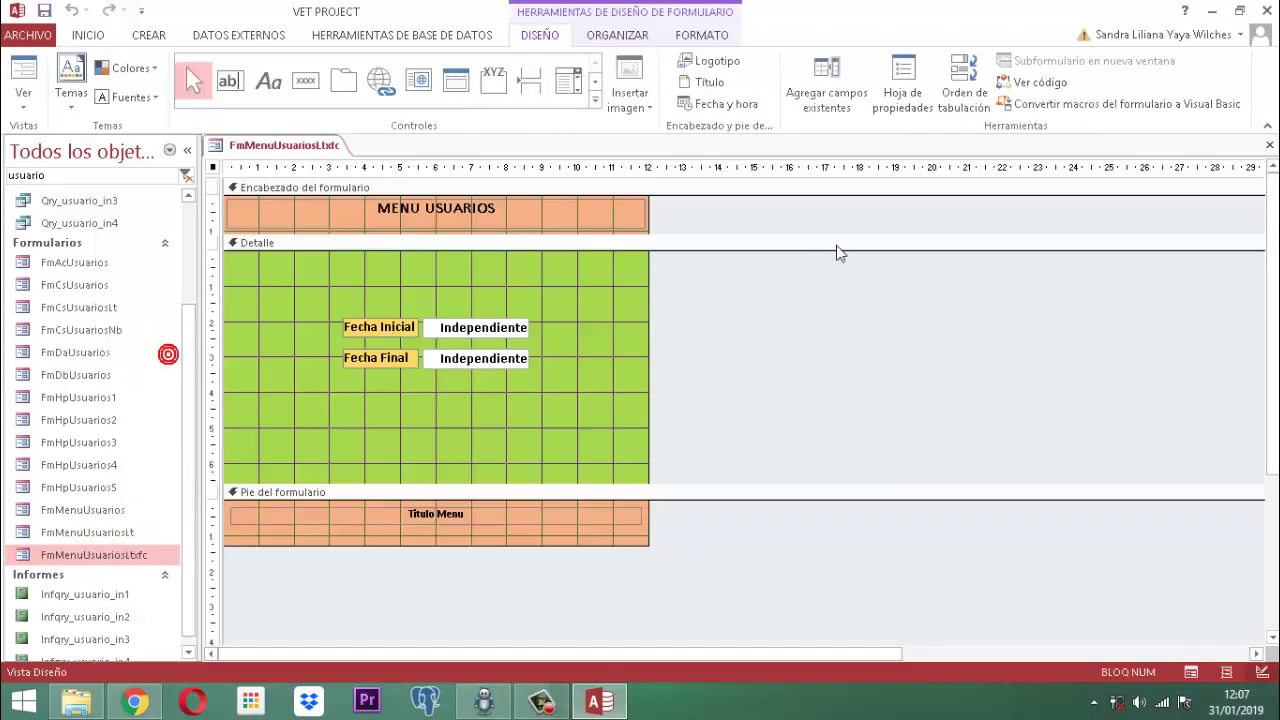
pyautogui.click(506, 362)
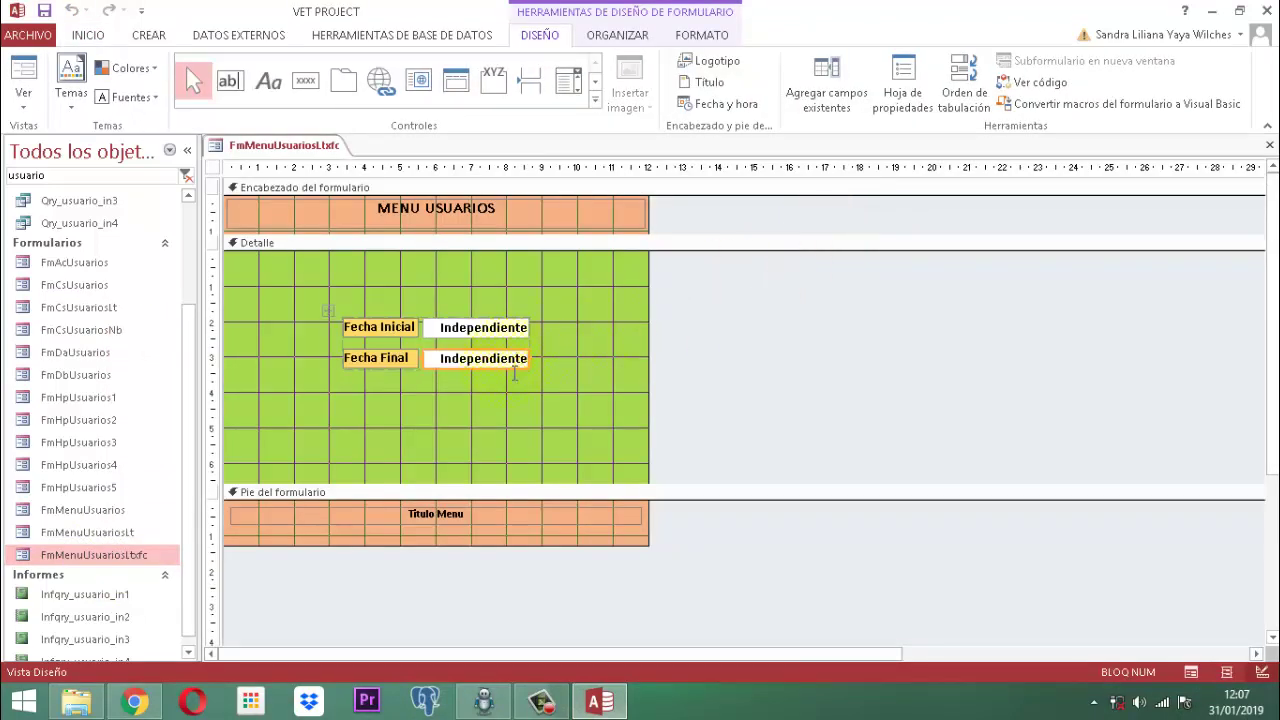
pyautogui.click(903, 88)
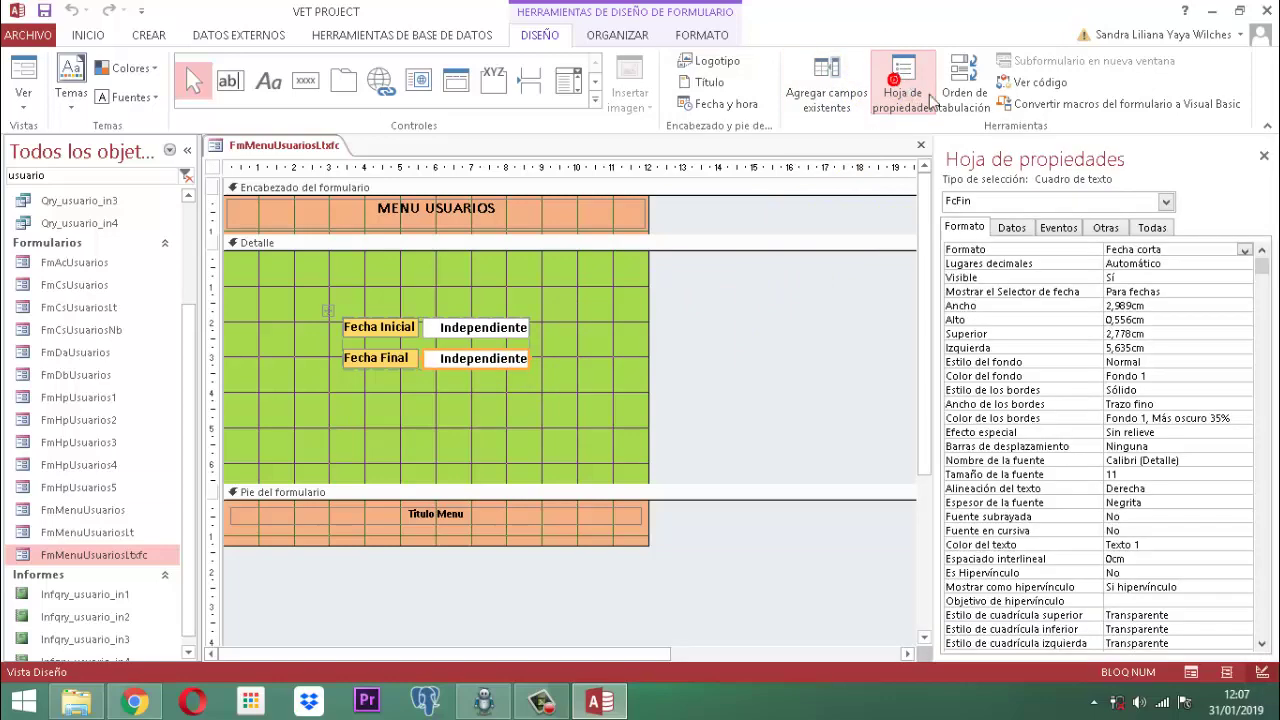
pyautogui.click(1058, 227)
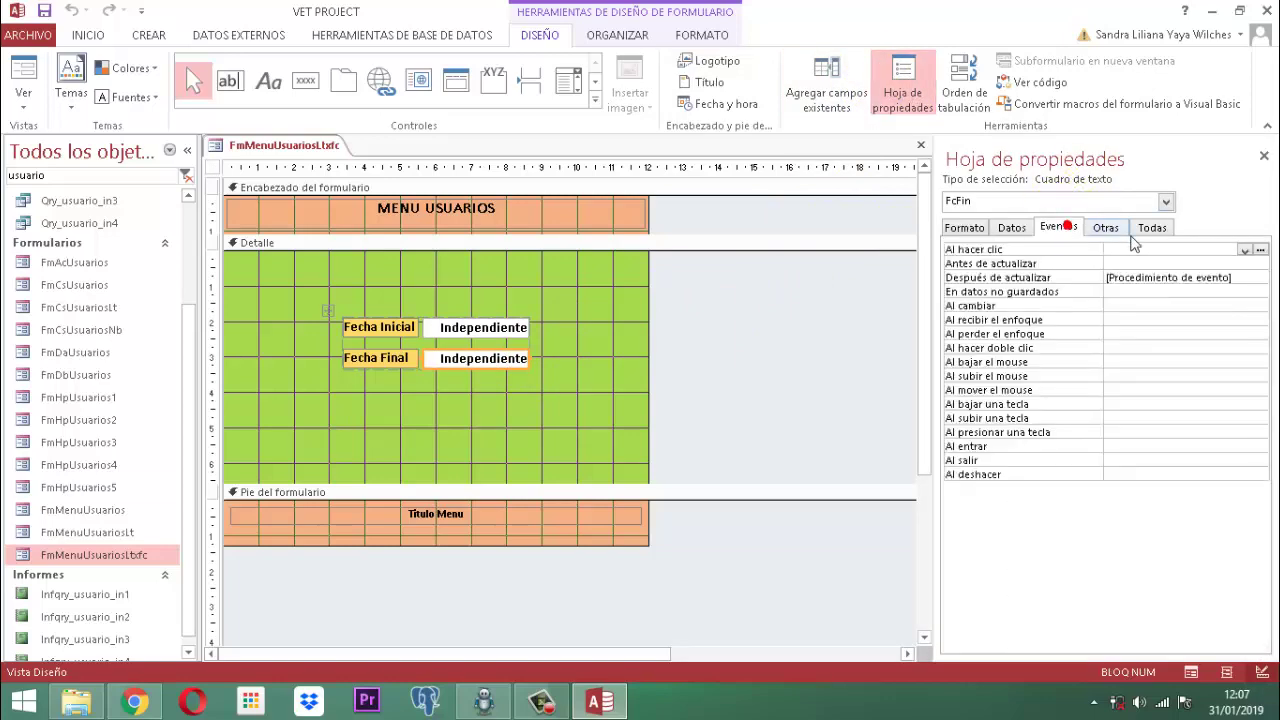
pyautogui.click(1247, 277)
pyautogui.click(1261, 277)
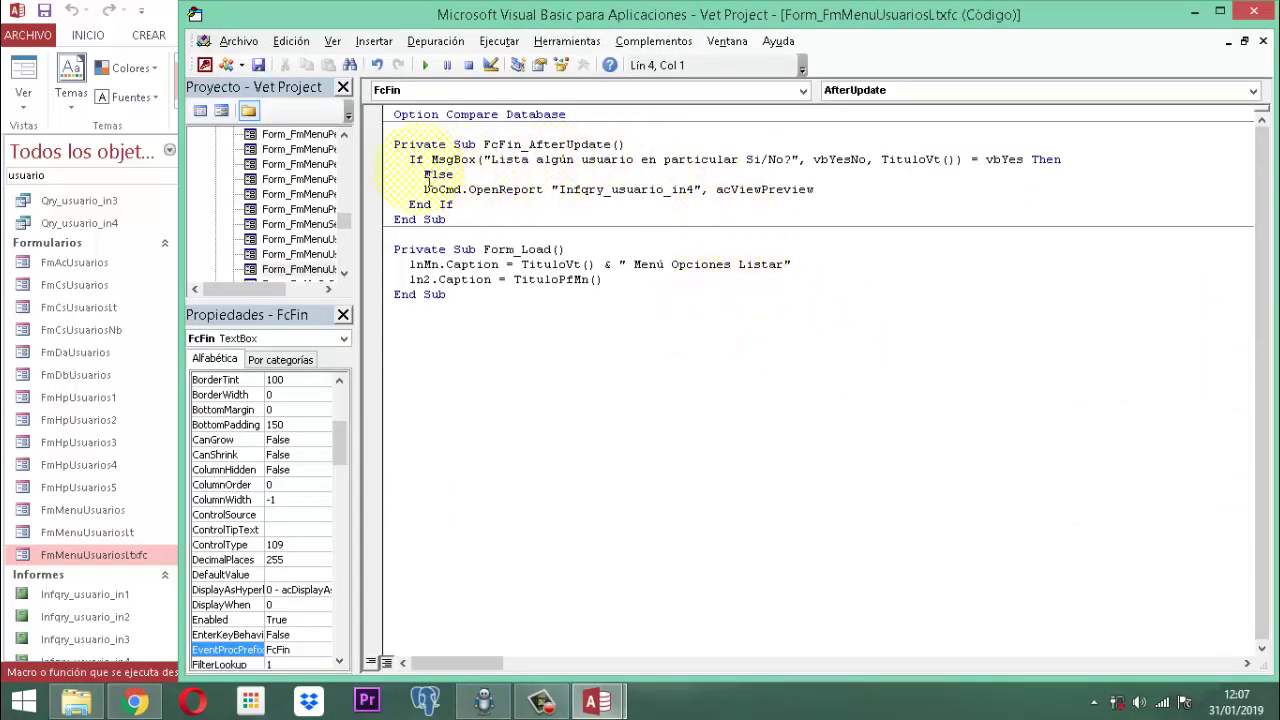
# Step: Add DoCmd.OpenForm "FmCsUsuariosLt" to the vbYes branch of FcFin_AfterUpdate, save the module and leave the code editor
pyautogui.click(1104, 168)
pyautogui.press('Return')
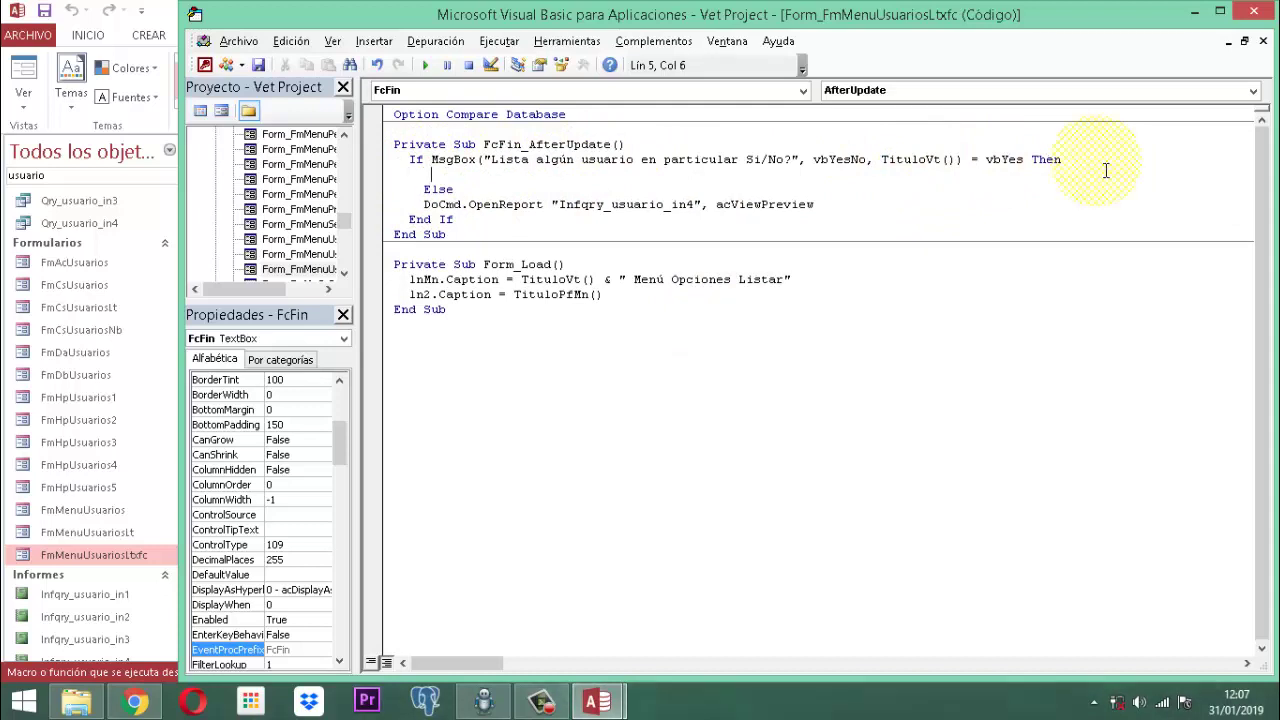
pyautogui.write('docmd')
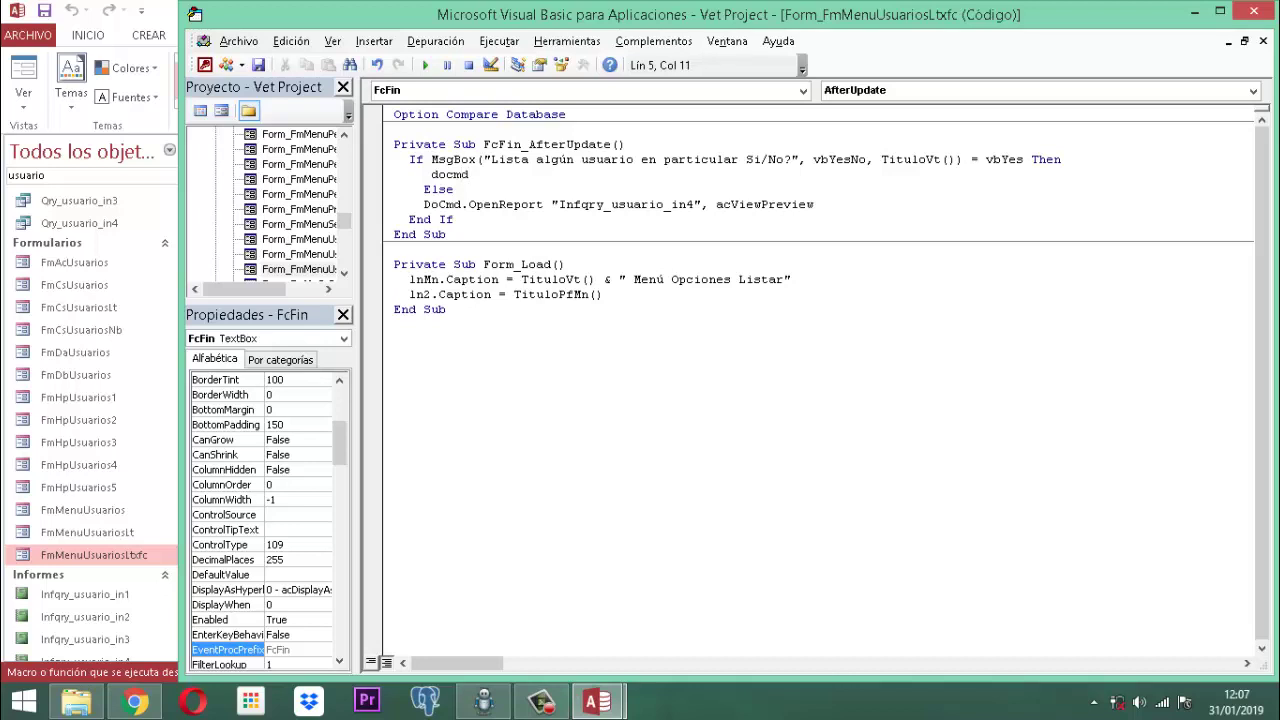
pyautogui.write('.openf')
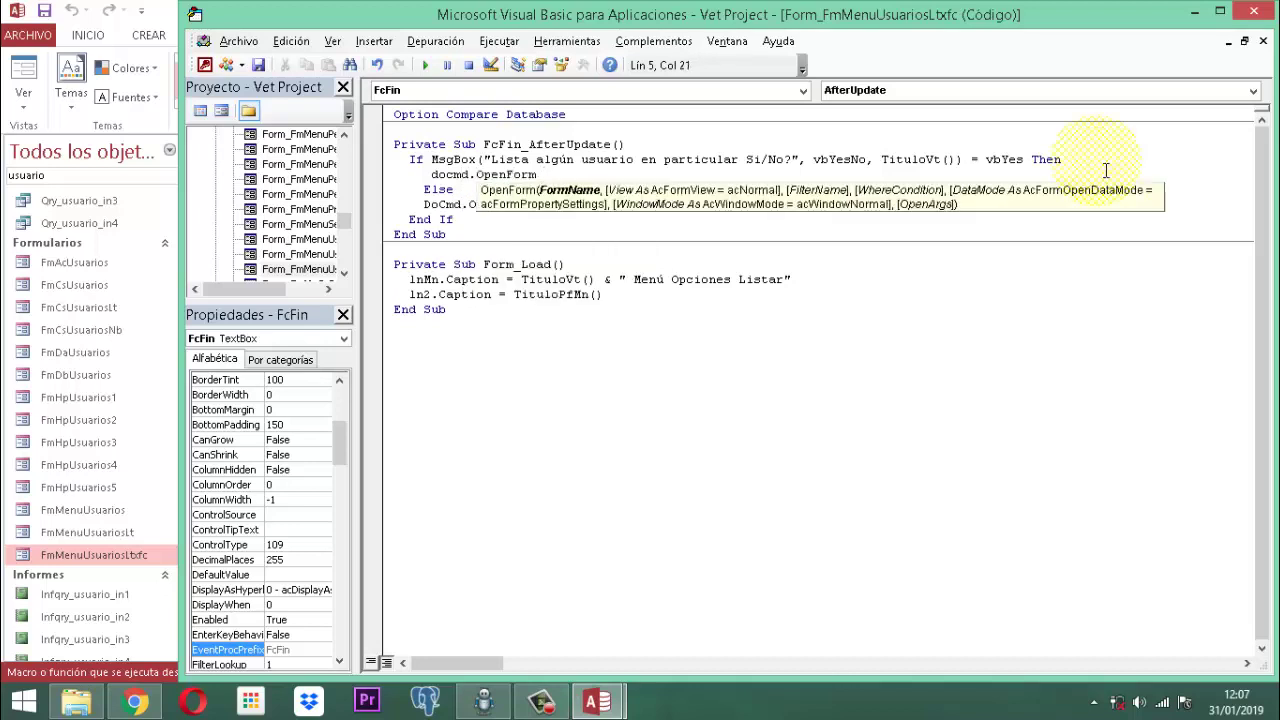
pyautogui.write('"')
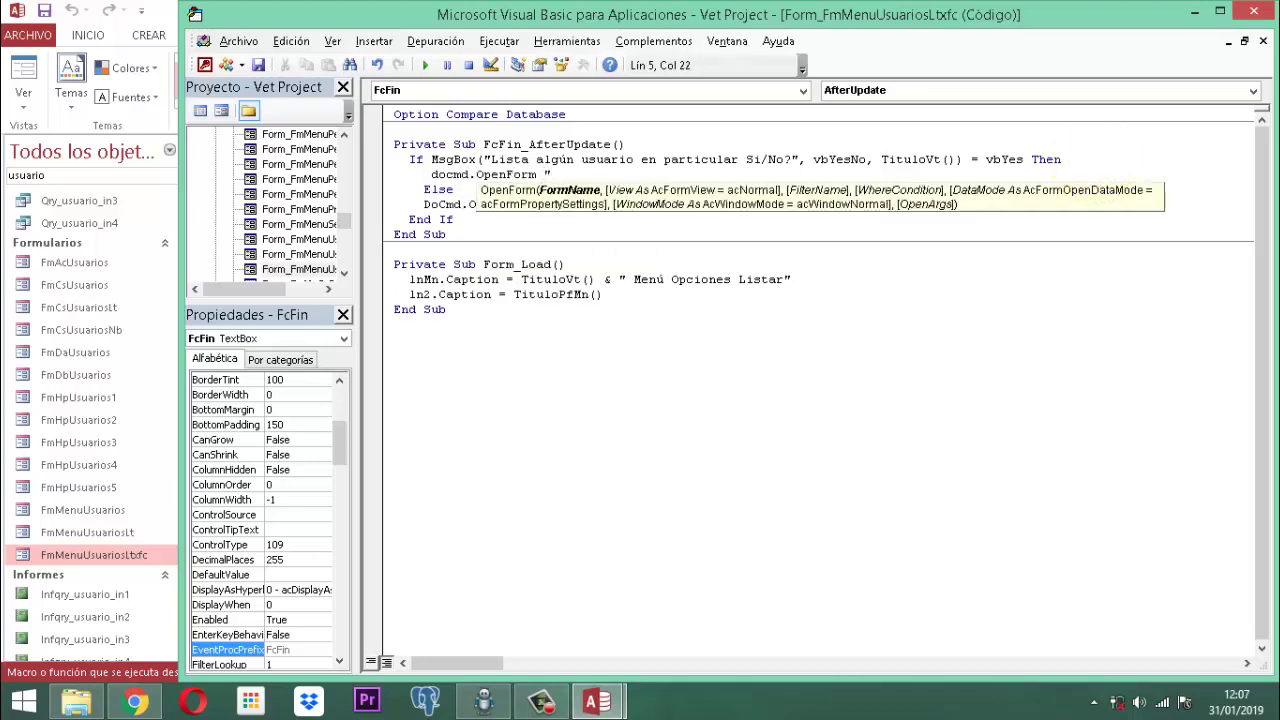
pyautogui.write('FmCsUsuariosLt')
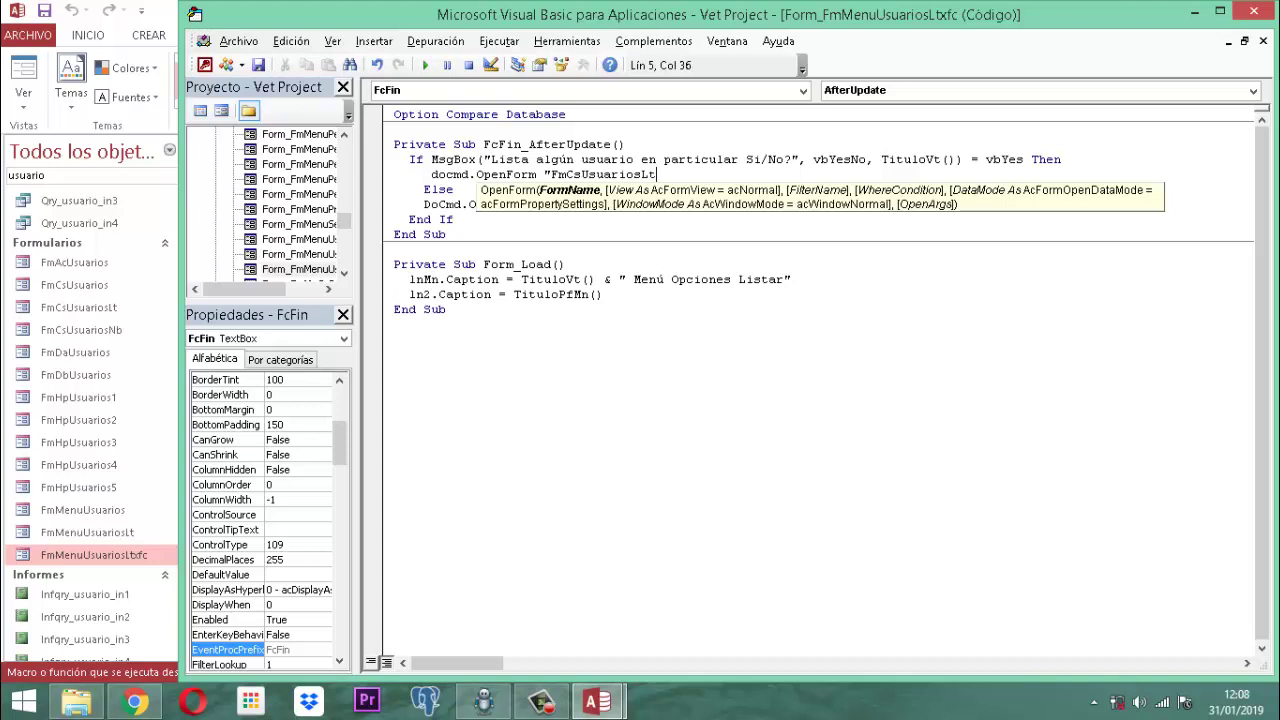
pyautogui.write('"')
pyautogui.click(259, 65)
pyautogui.click(1253, 11)
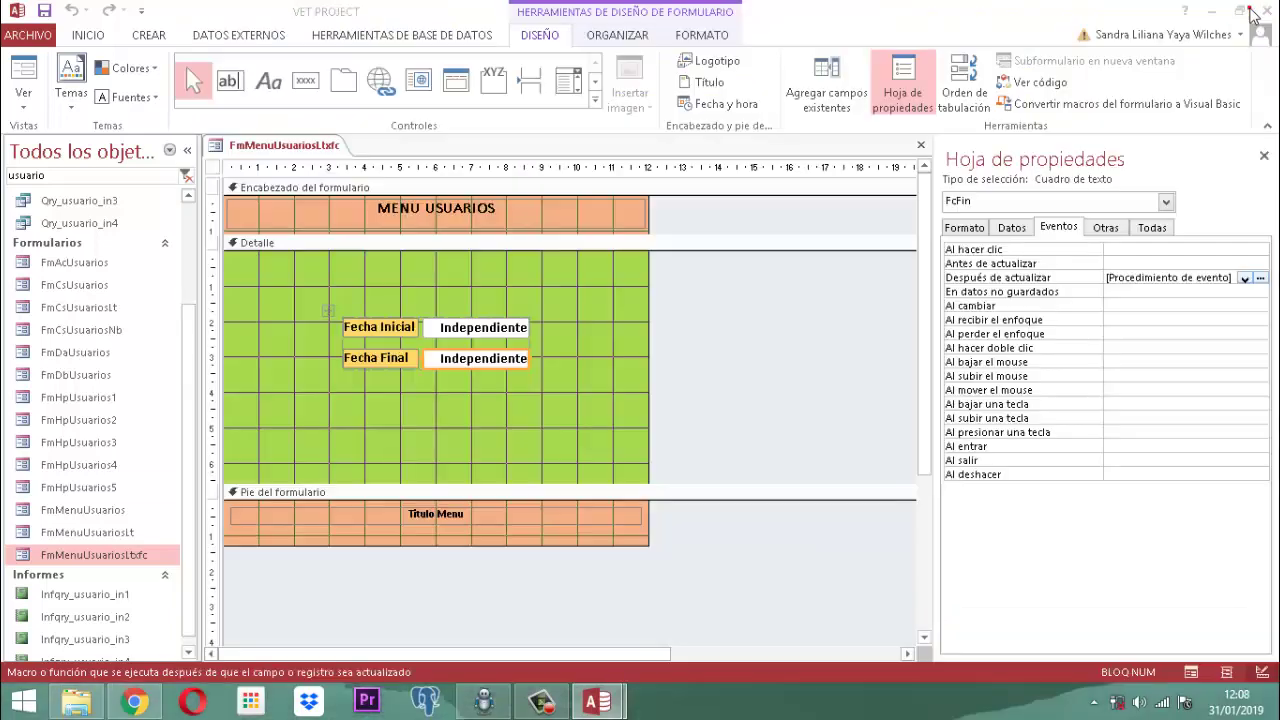
# Step: Close the property sheet, then save and close the FmMenuUsuariosLtxfc form
pyautogui.click(1264, 155)
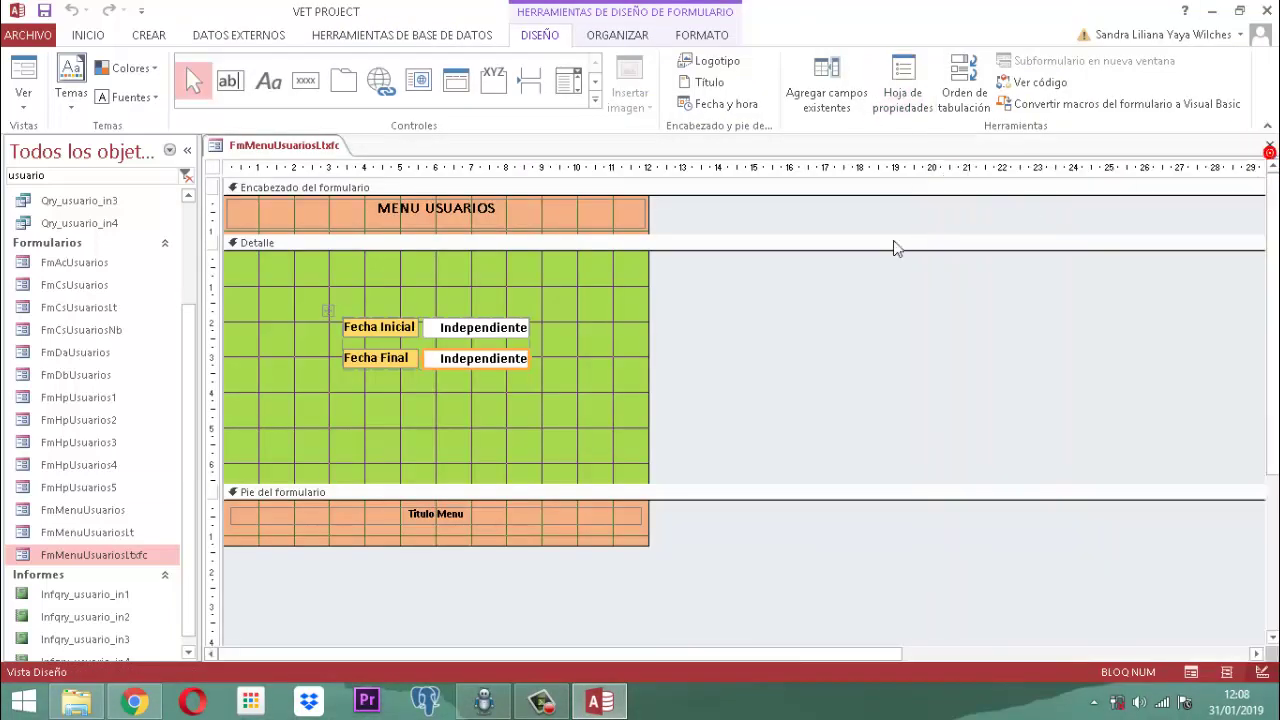
pyautogui.rightClick(292, 145)
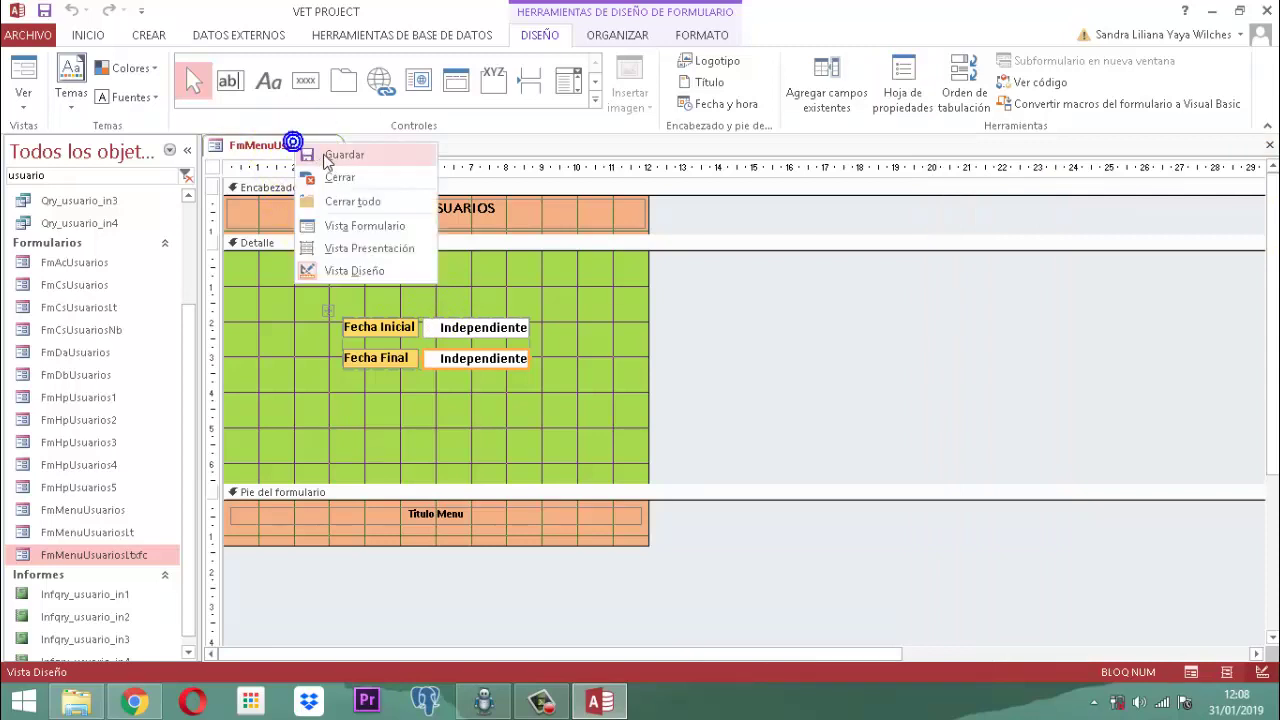
pyautogui.click(326, 156)
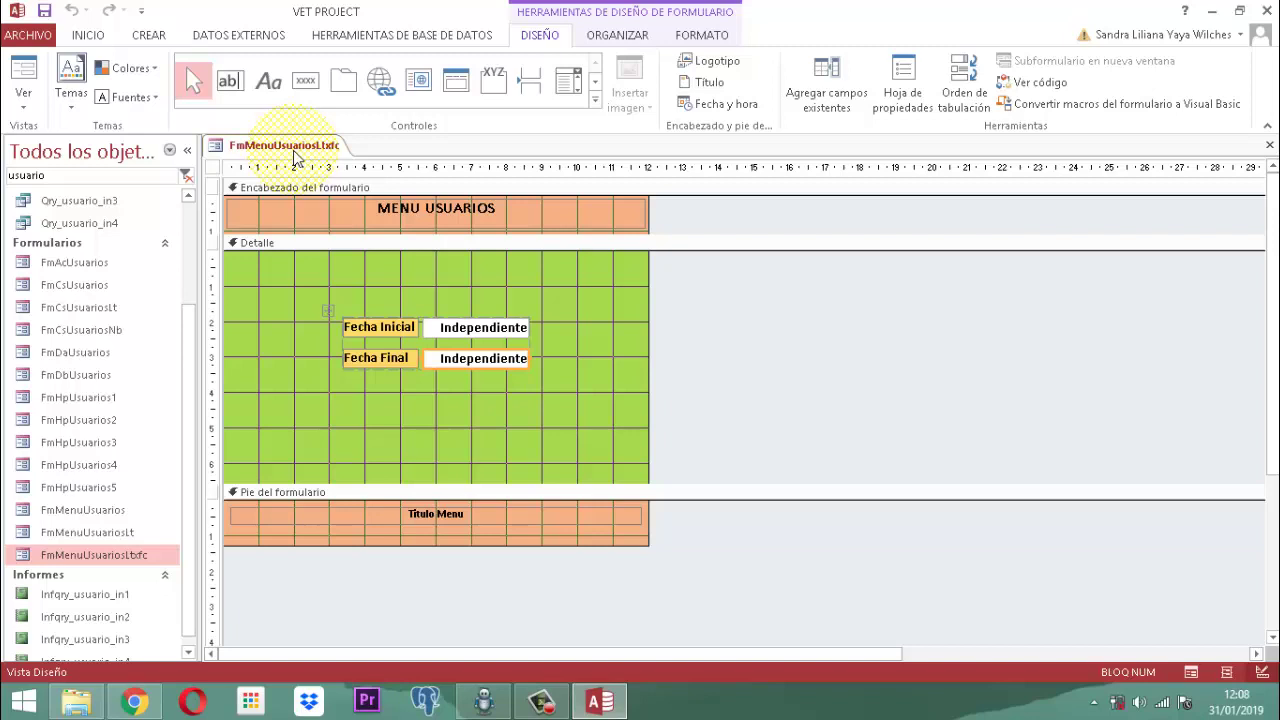
pyautogui.click(291, 160)
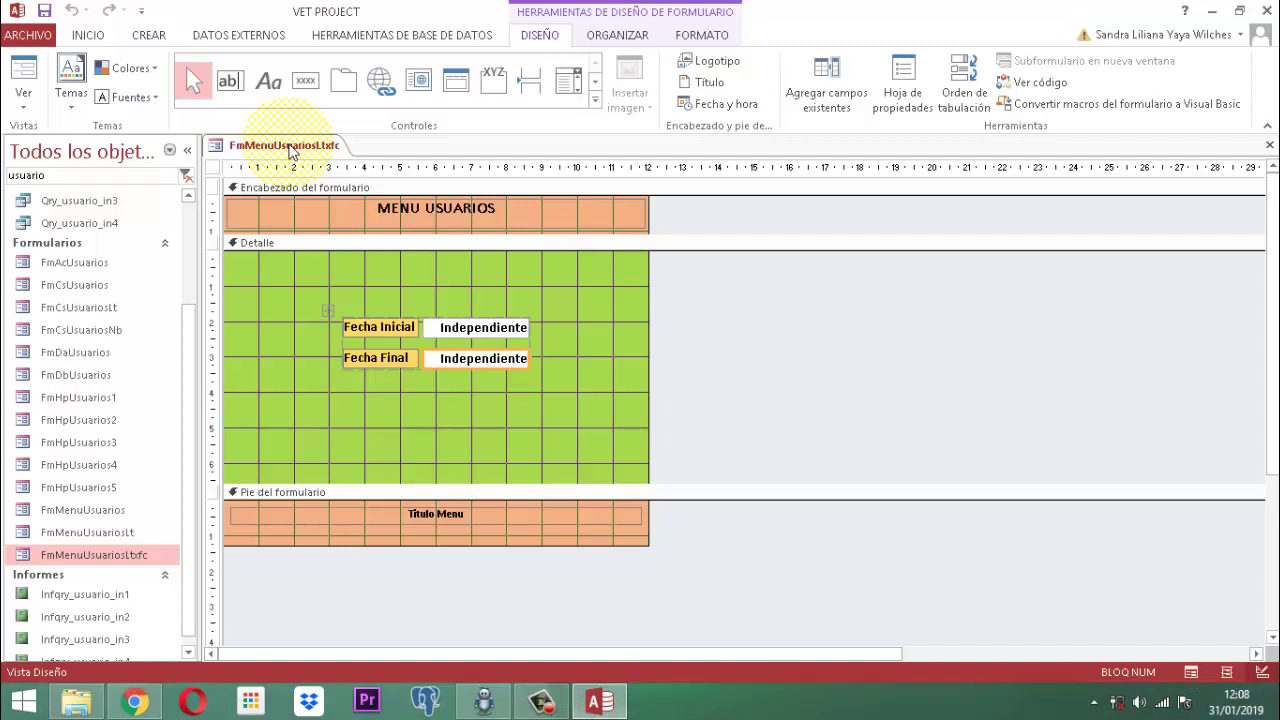
pyautogui.rightClick(290, 149)
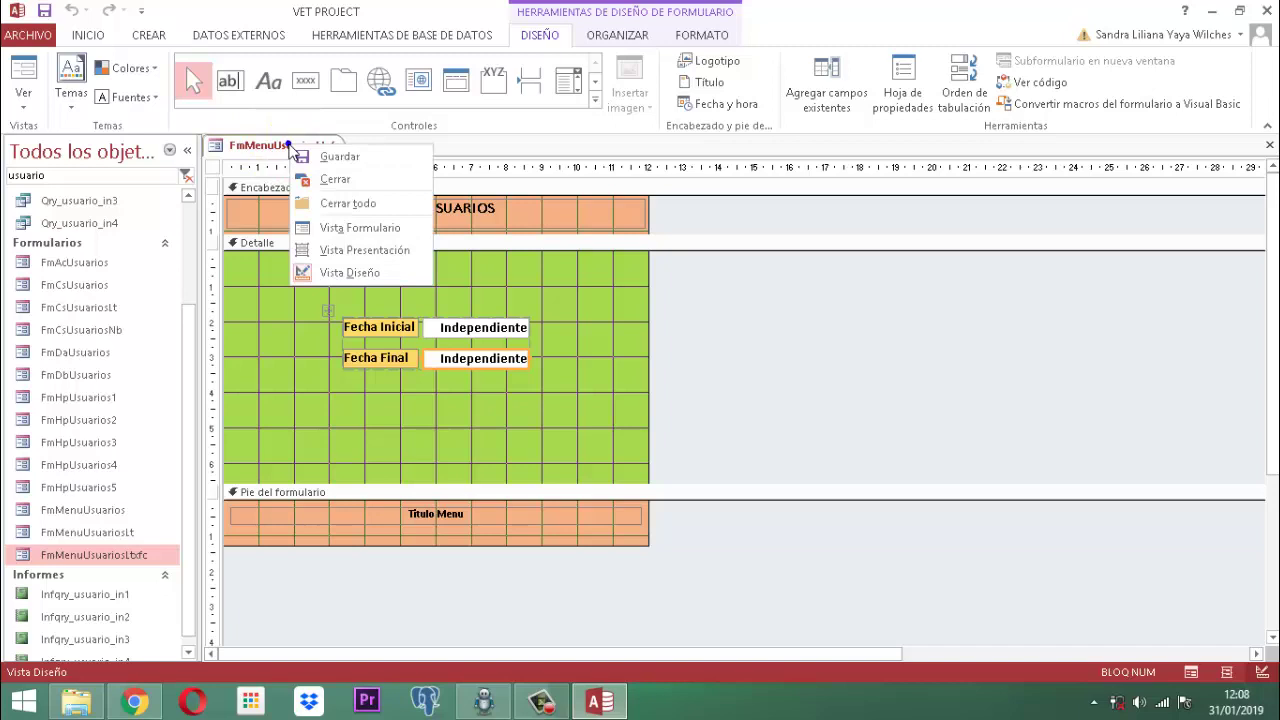
pyautogui.click(335, 179)
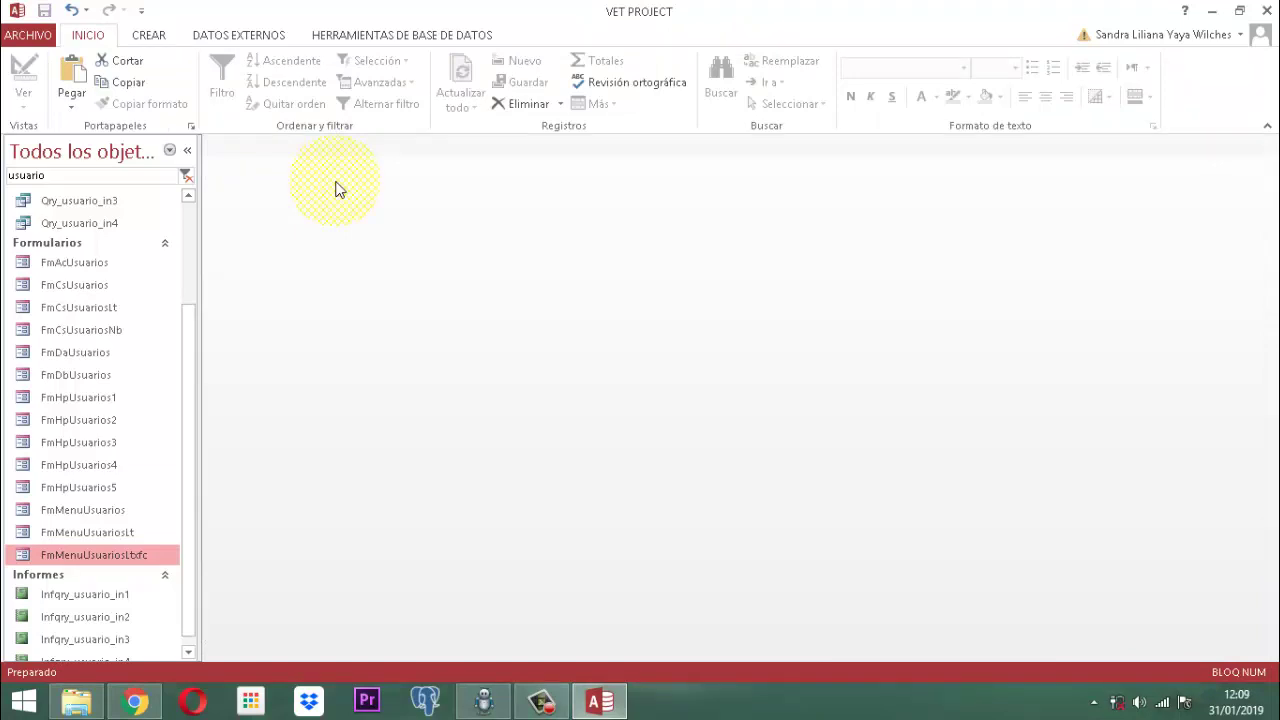
# Step: Filter the database objects by "pub" and open the MolPublicVyC module
pyautogui.click(185, 182)
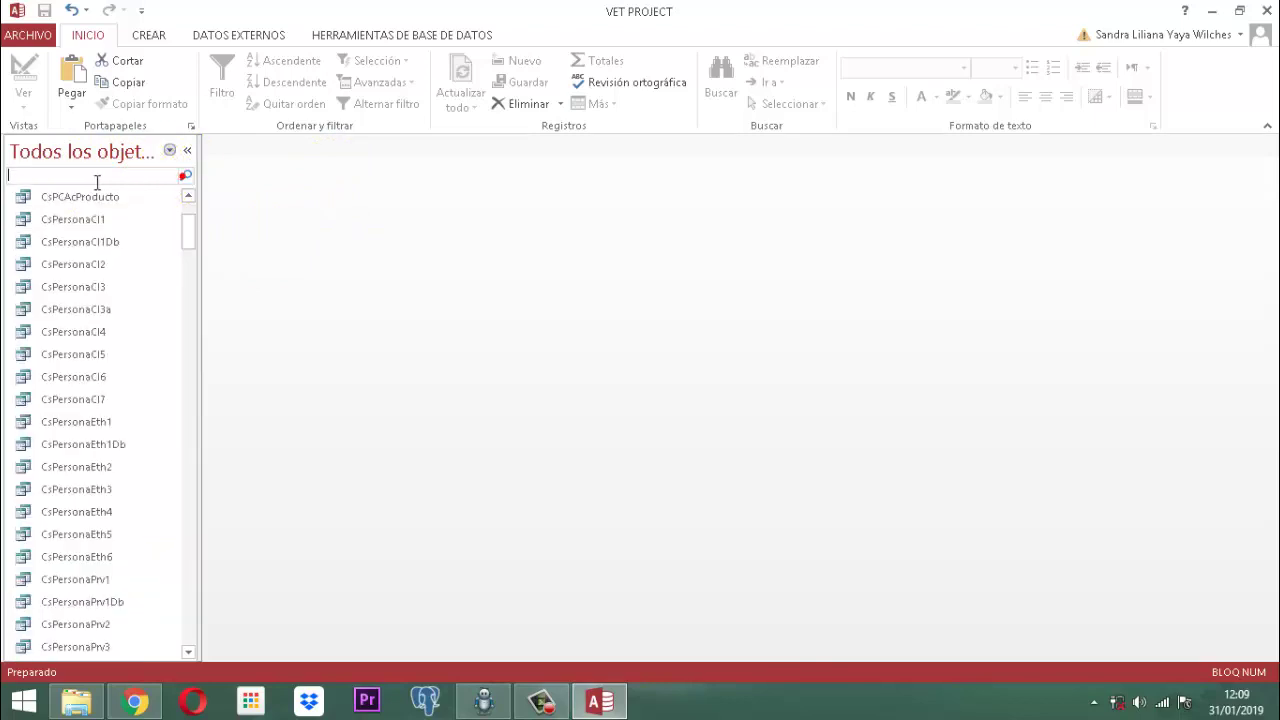
pyautogui.write('pub')
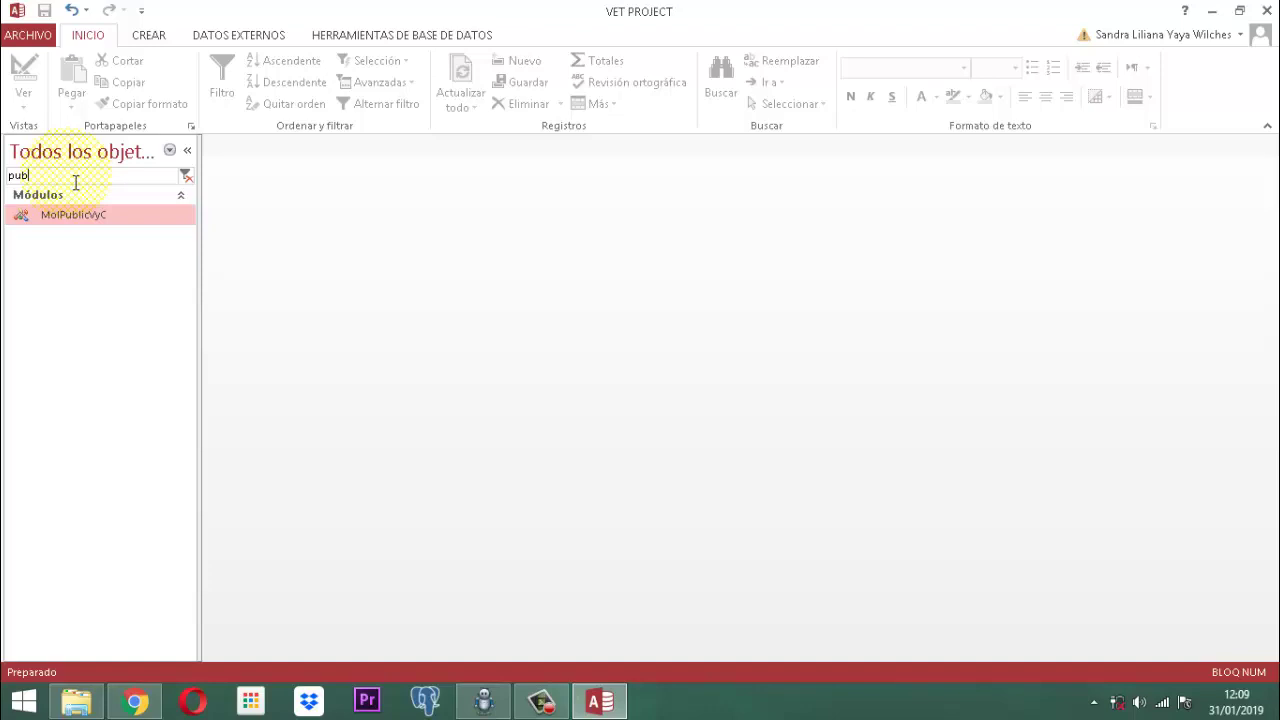
pyautogui.doubleClick(73, 214)
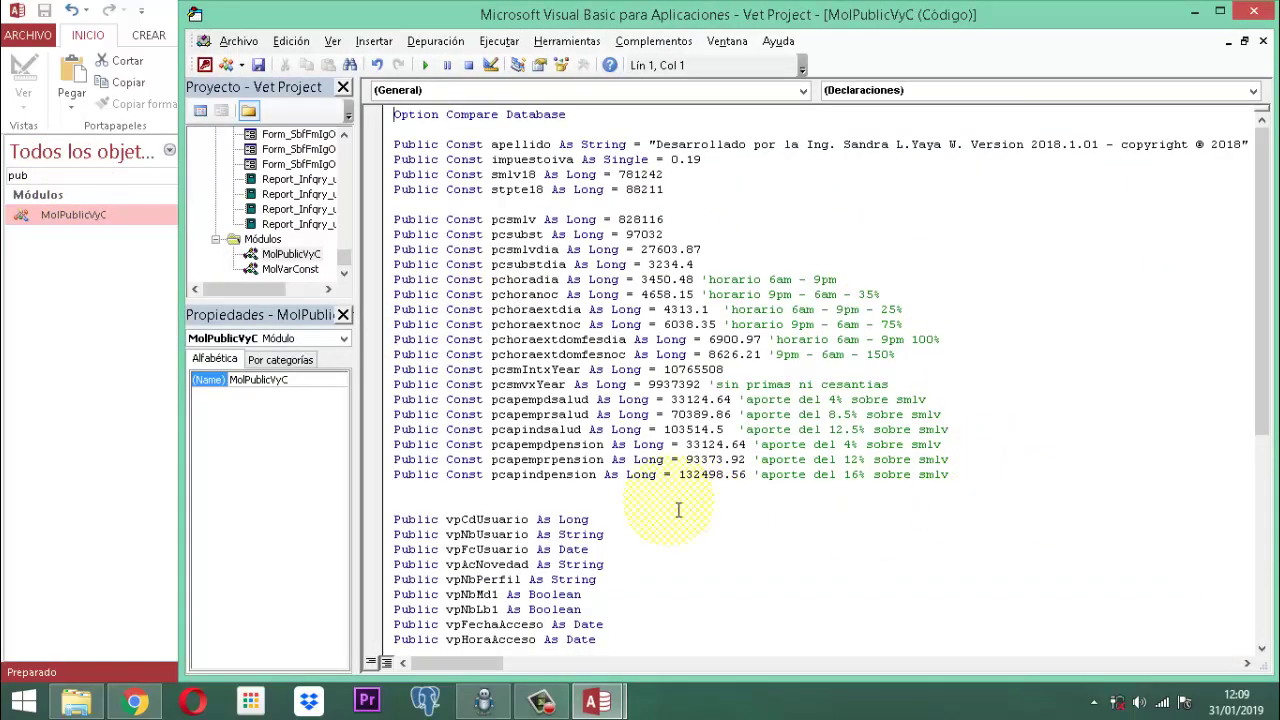
# Step: Declare Public pbNbuser As String in MolPublicVyC, below the pcapindpension constant and separated by a blank line
pyautogui.click(988, 477)
pyautogui.press('Return')
pyautogui.press('Return')
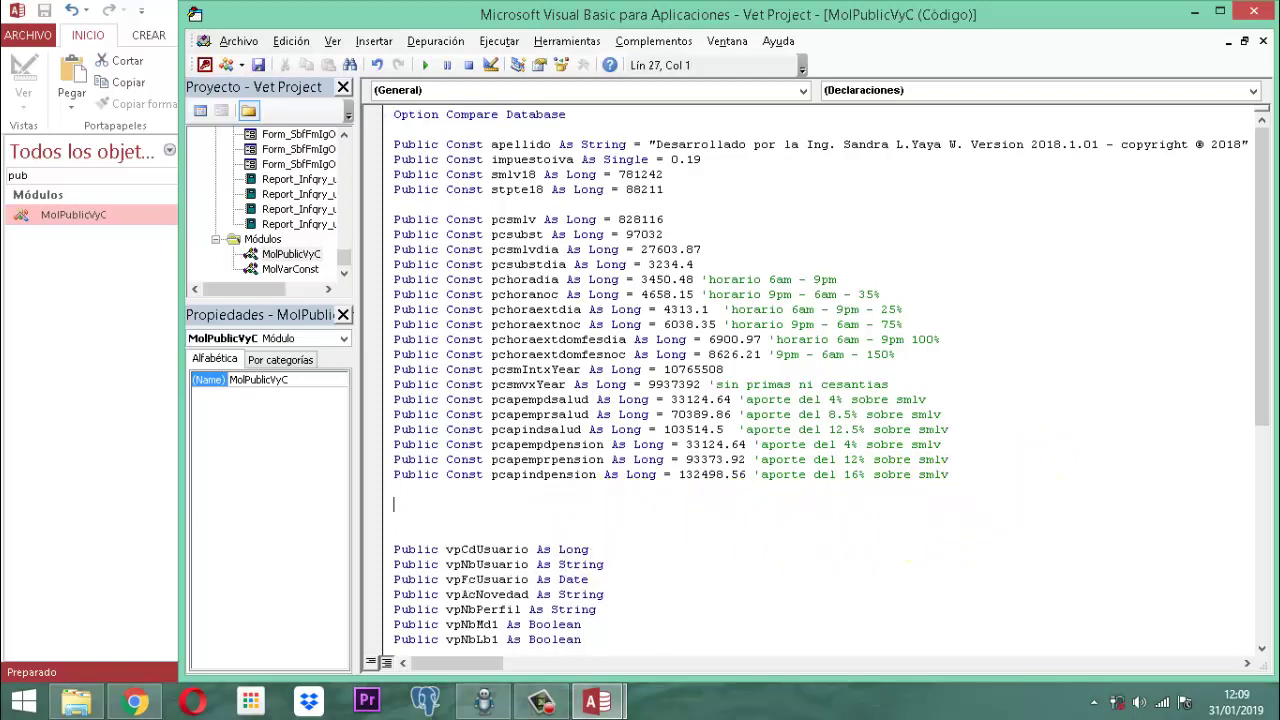
pyautogui.write('public pbNb')
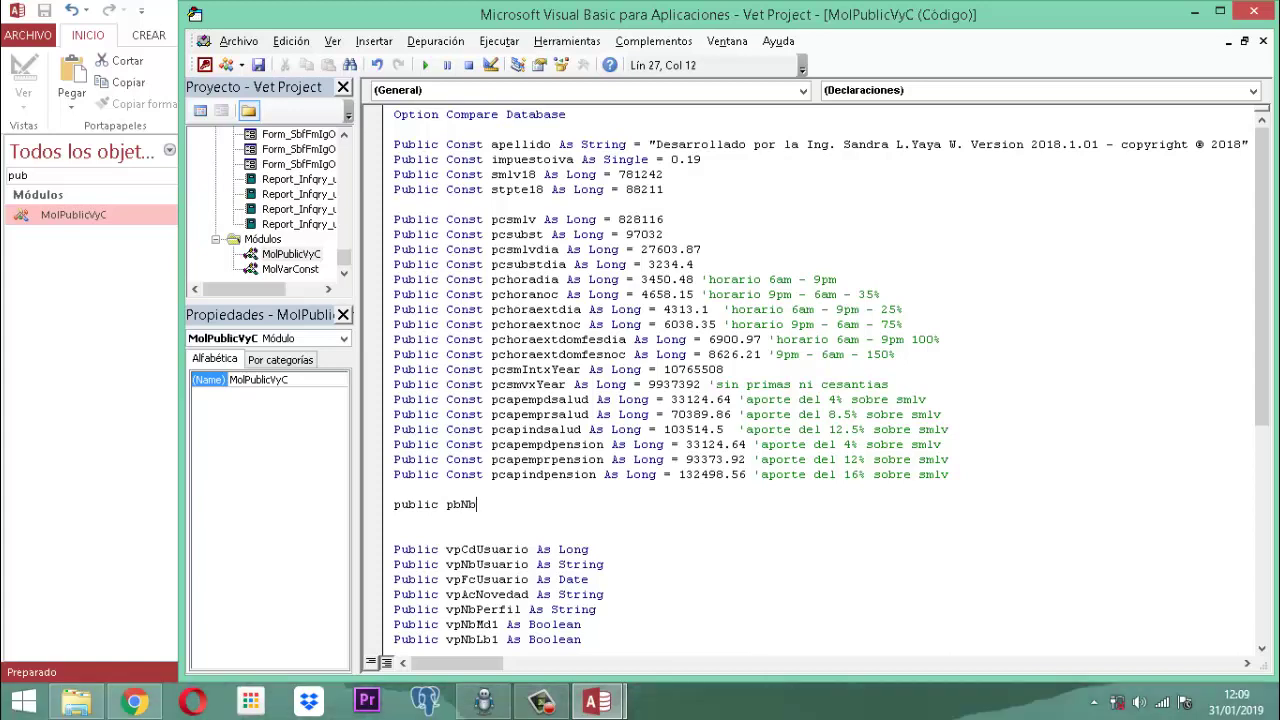
pyautogui.write('user')
pyautogui.write('as ')
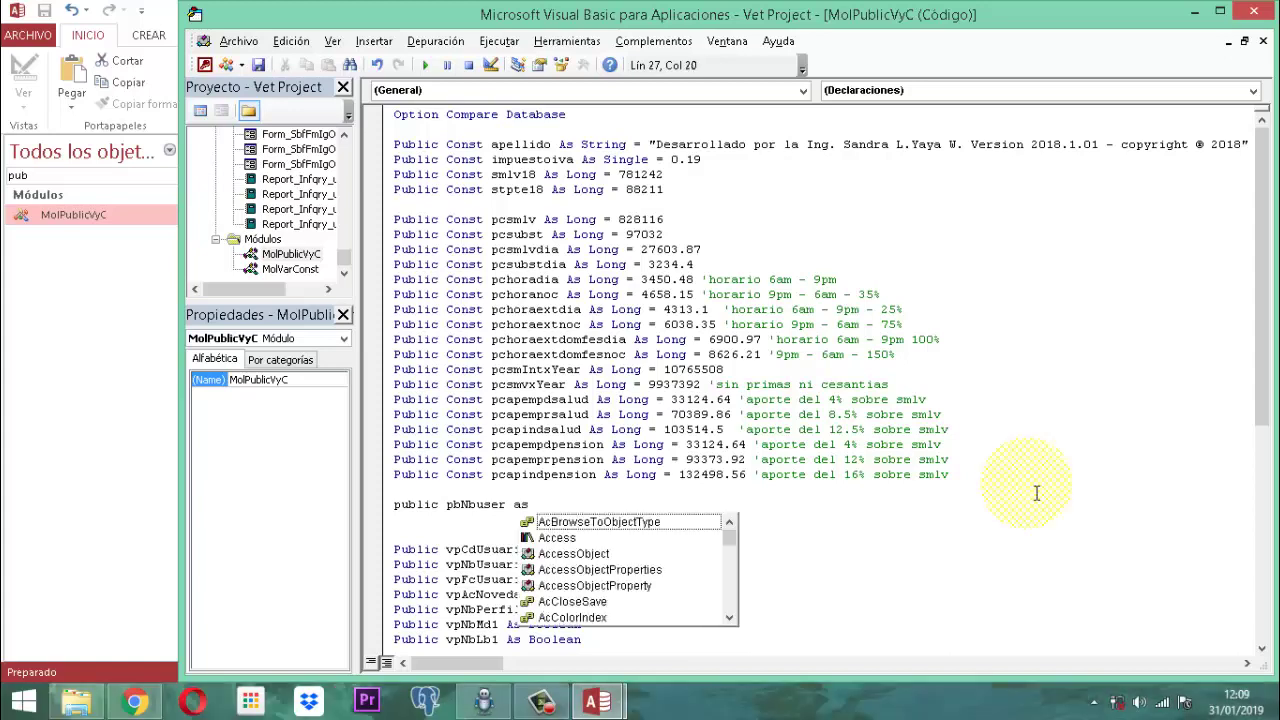
pyautogui.write('stri')
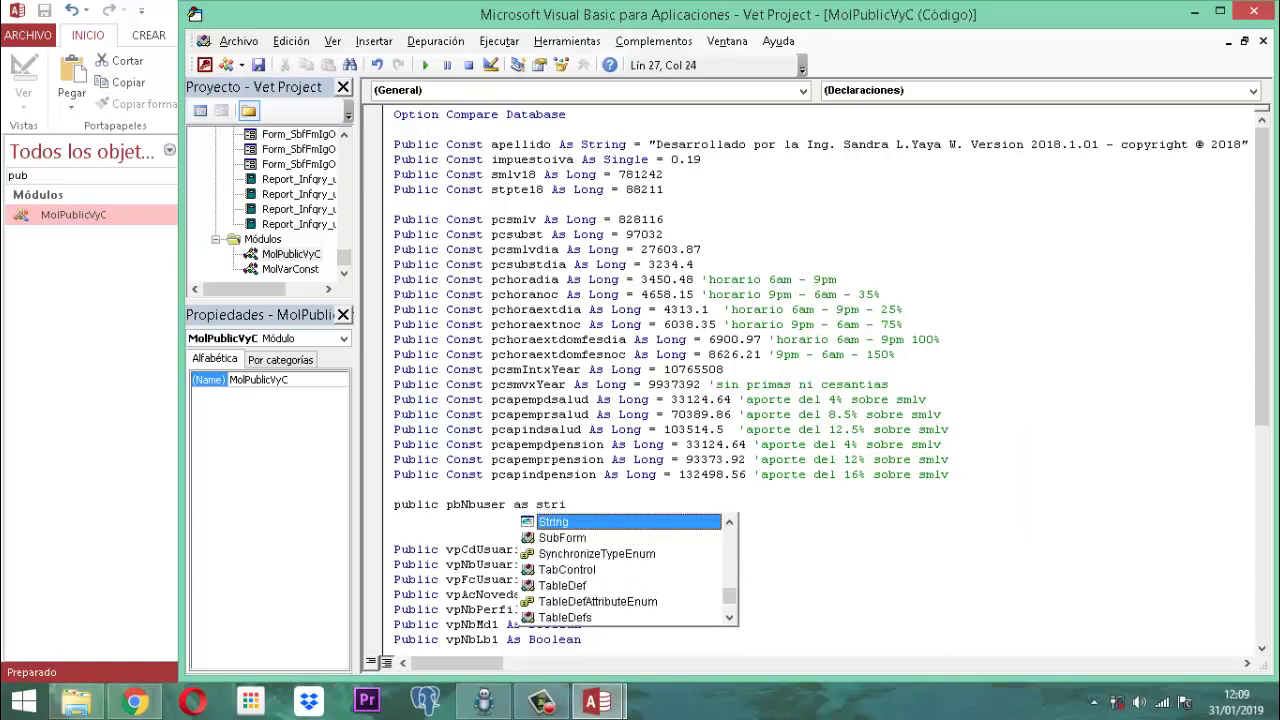
pyautogui.press('Down')
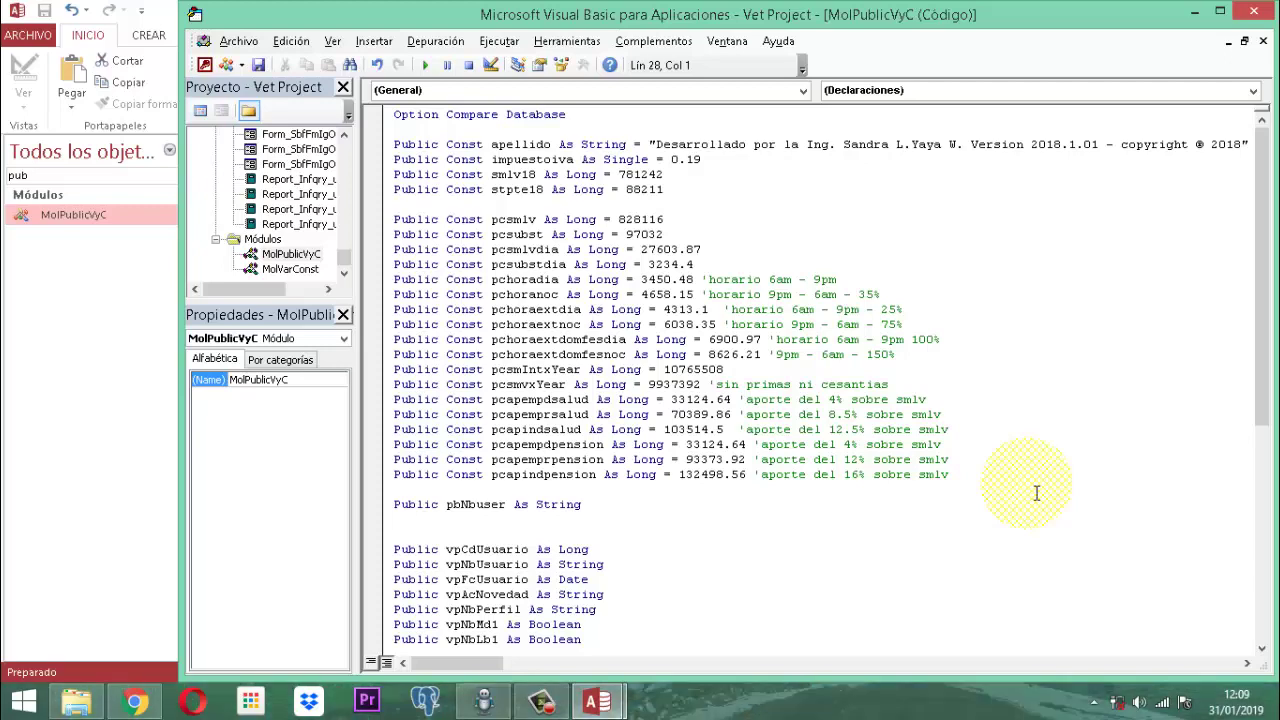
# Step: Add a public String function lvpbnbuser() at the end of the module that returns pbNbuser, and leave the code editor
pyautogui.hotkey('ctrl', 'End')
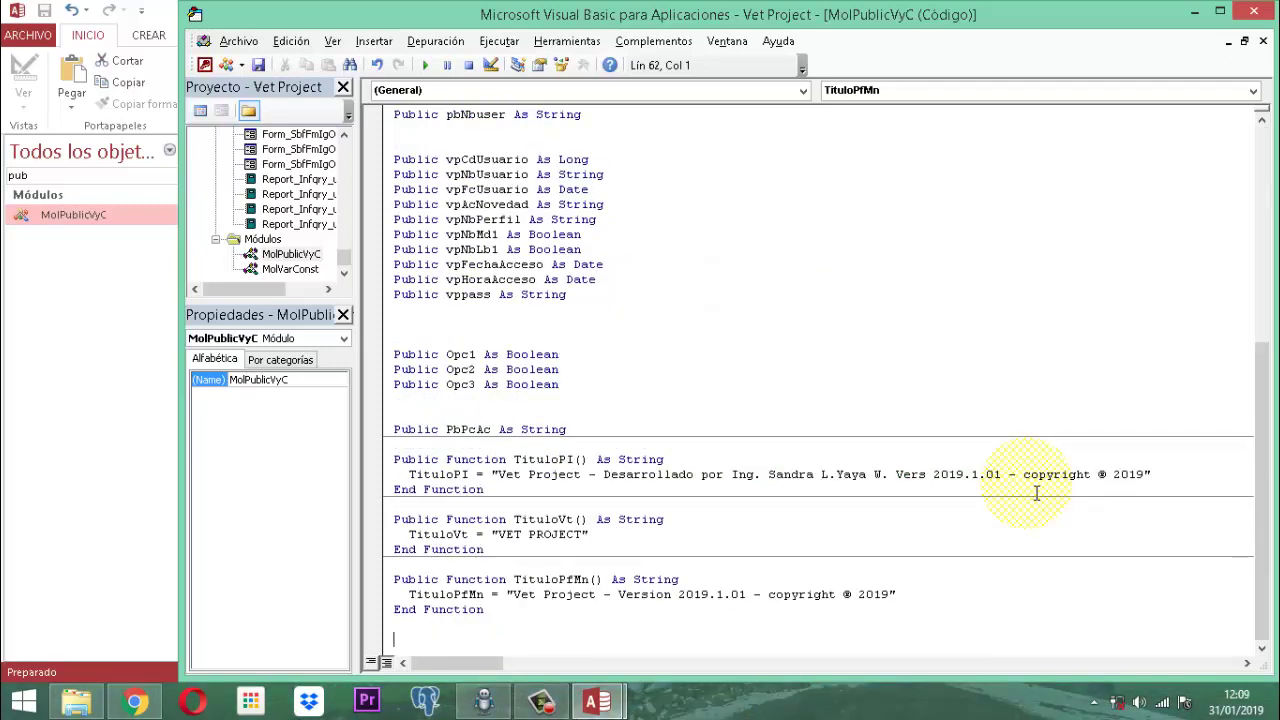
pyautogui.write('public ')
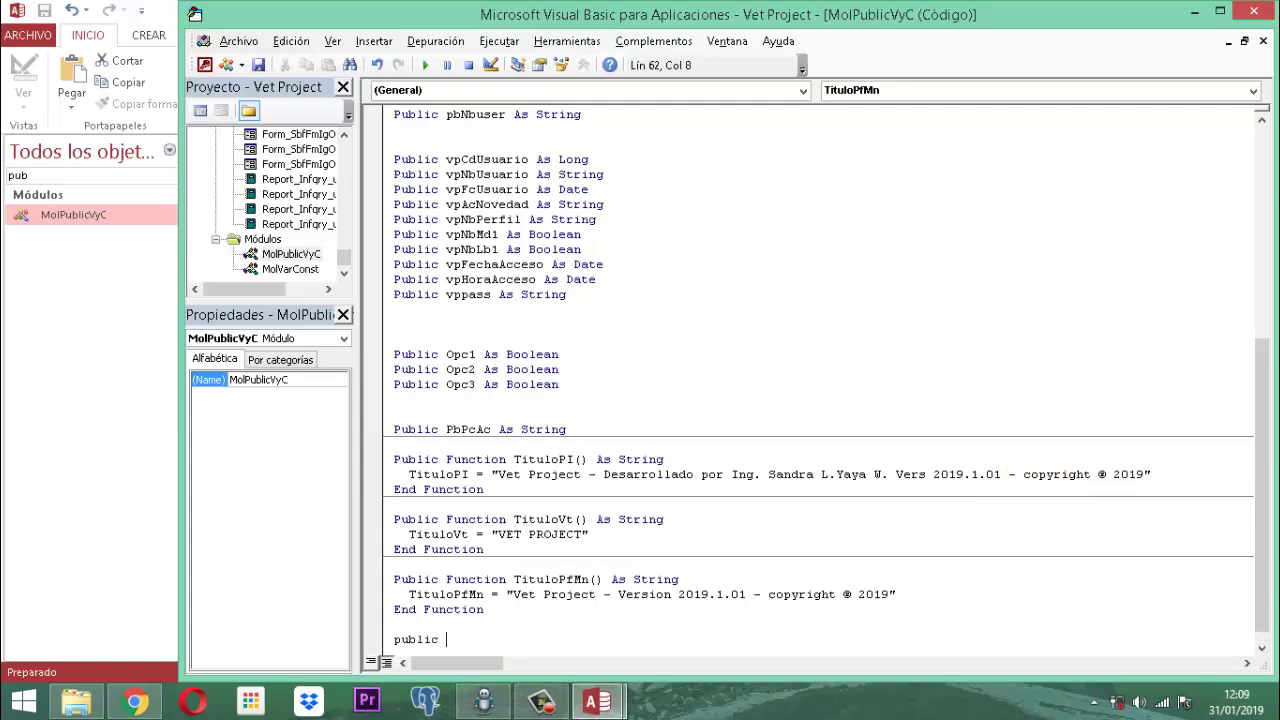
pyautogui.write('function lvpb')
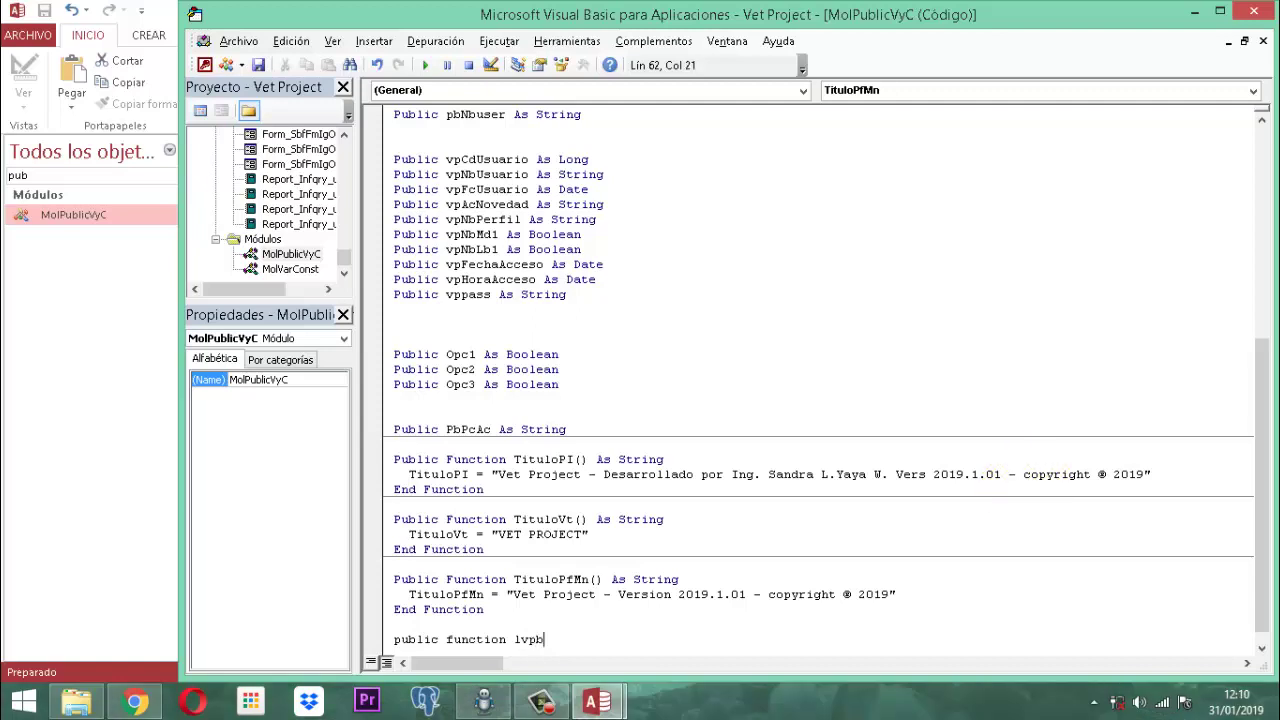
pyautogui.write('nbuser() as string')
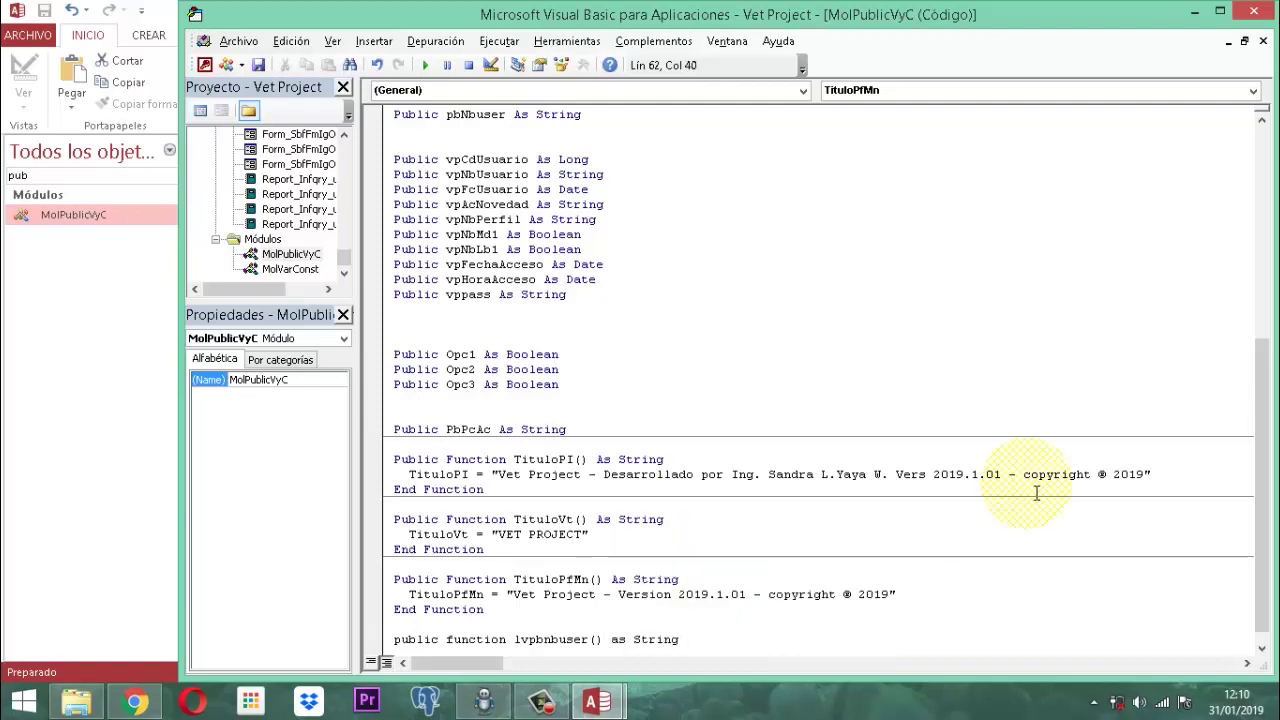
pyautogui.press('Return')
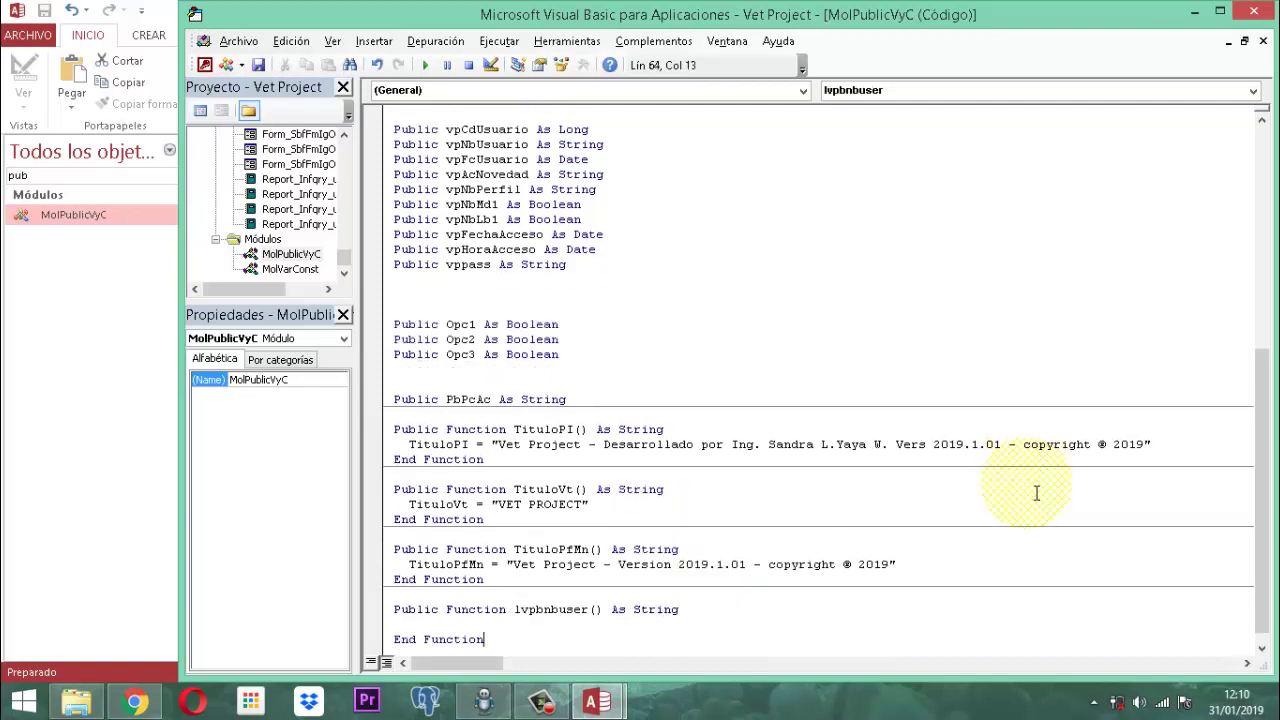
pyautogui.press('Tab')
pyautogui.write('lv')
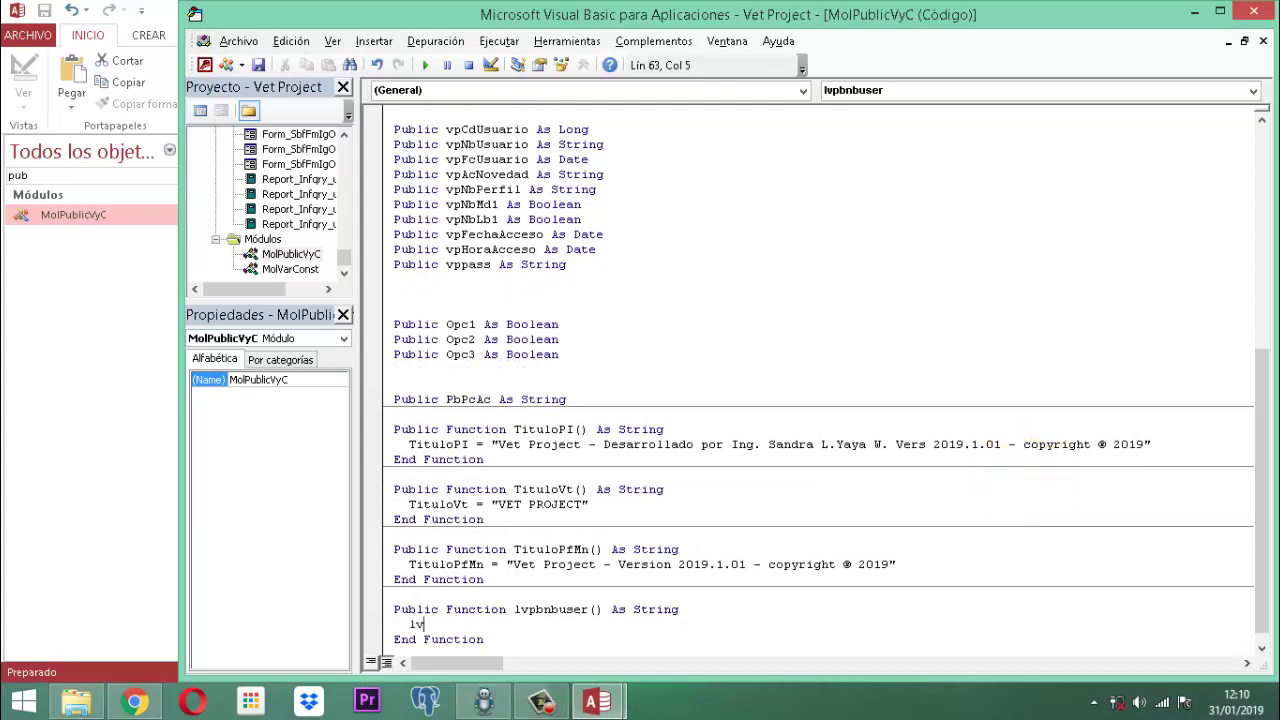
pyautogui.write('pbnbuser = pbnbuser')
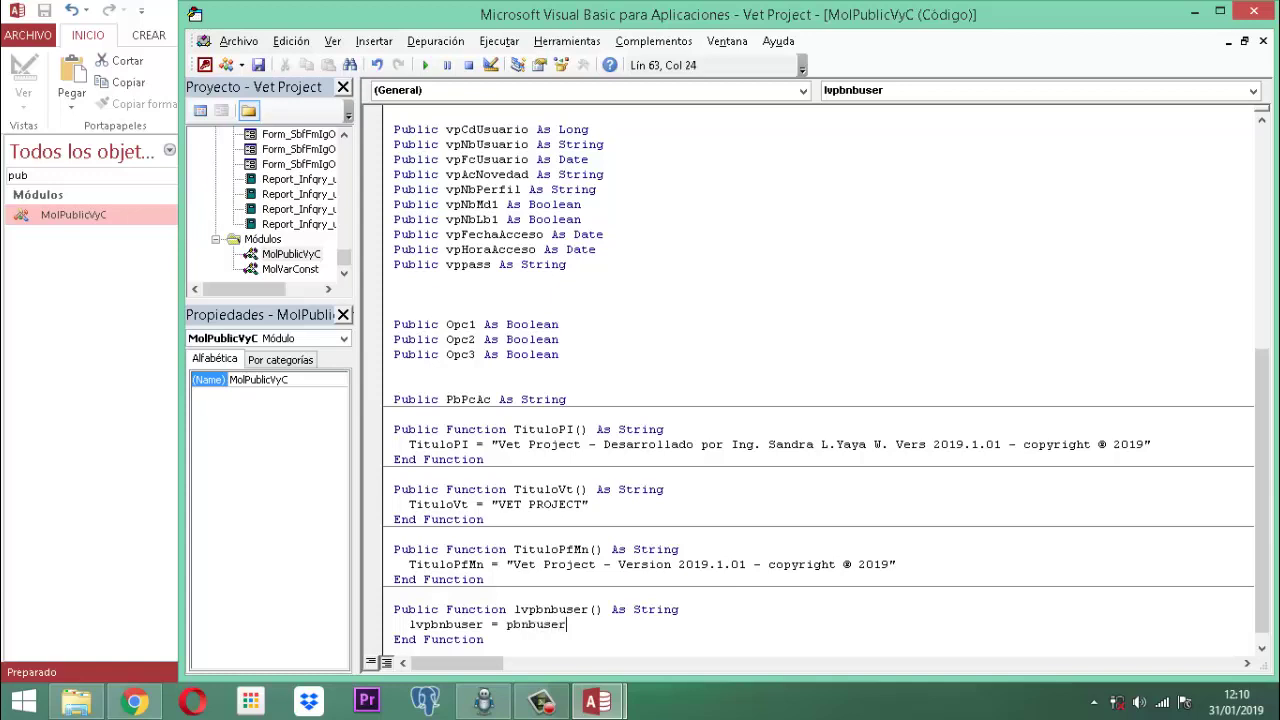
pyautogui.press('Down')
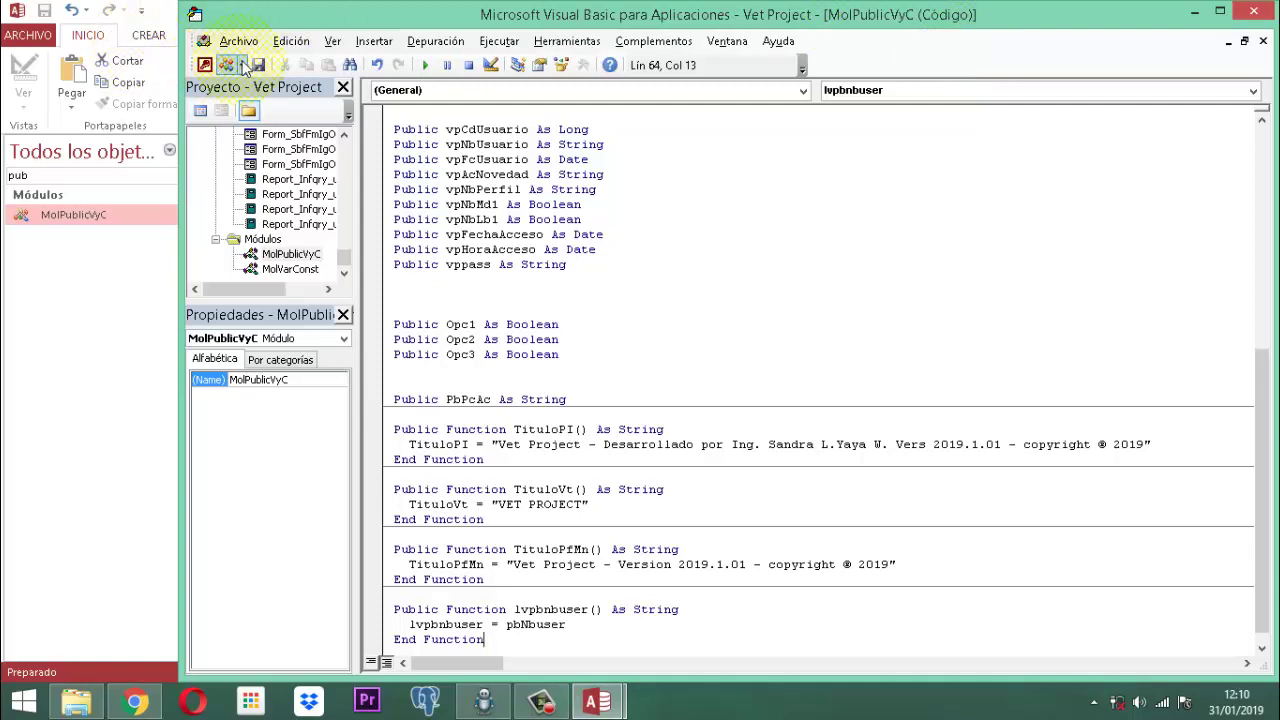
pyautogui.click(1256, 18)
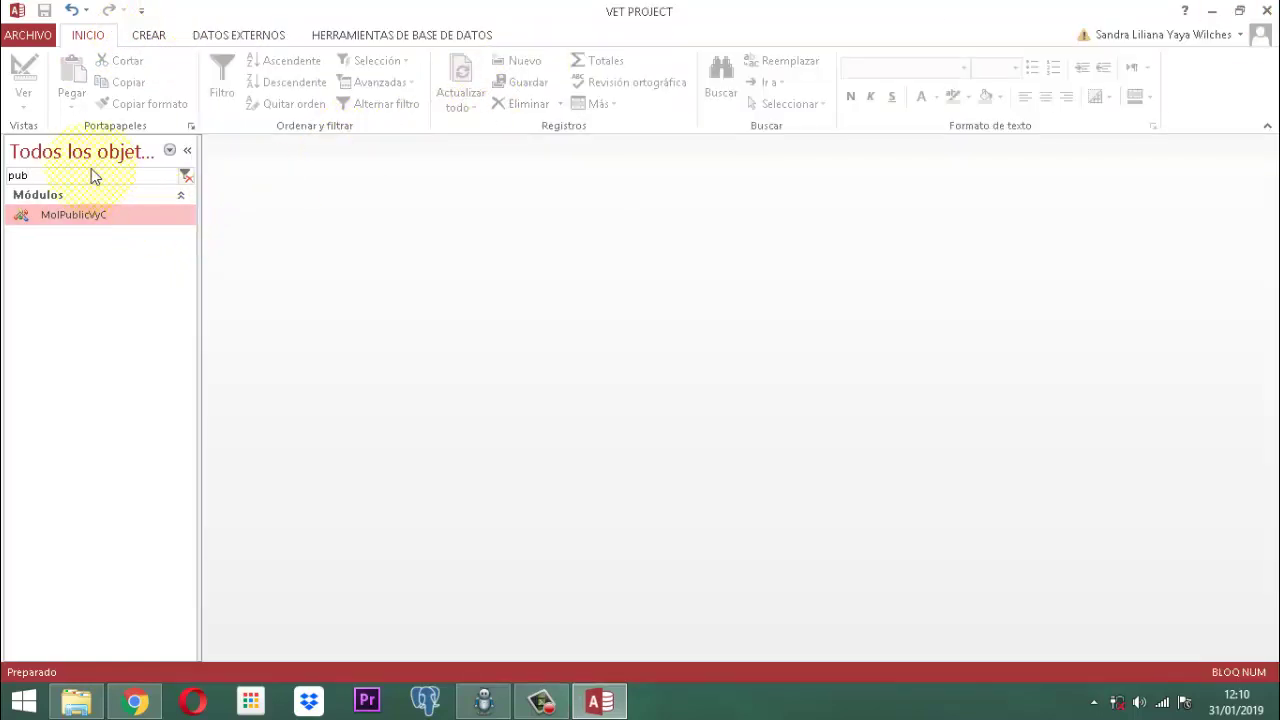
# Step: Filter the database objects by "usuario" and postpone the Malwarebytes update
pyautogui.doubleClick(94, 175)
pyautogui.write('usuario')
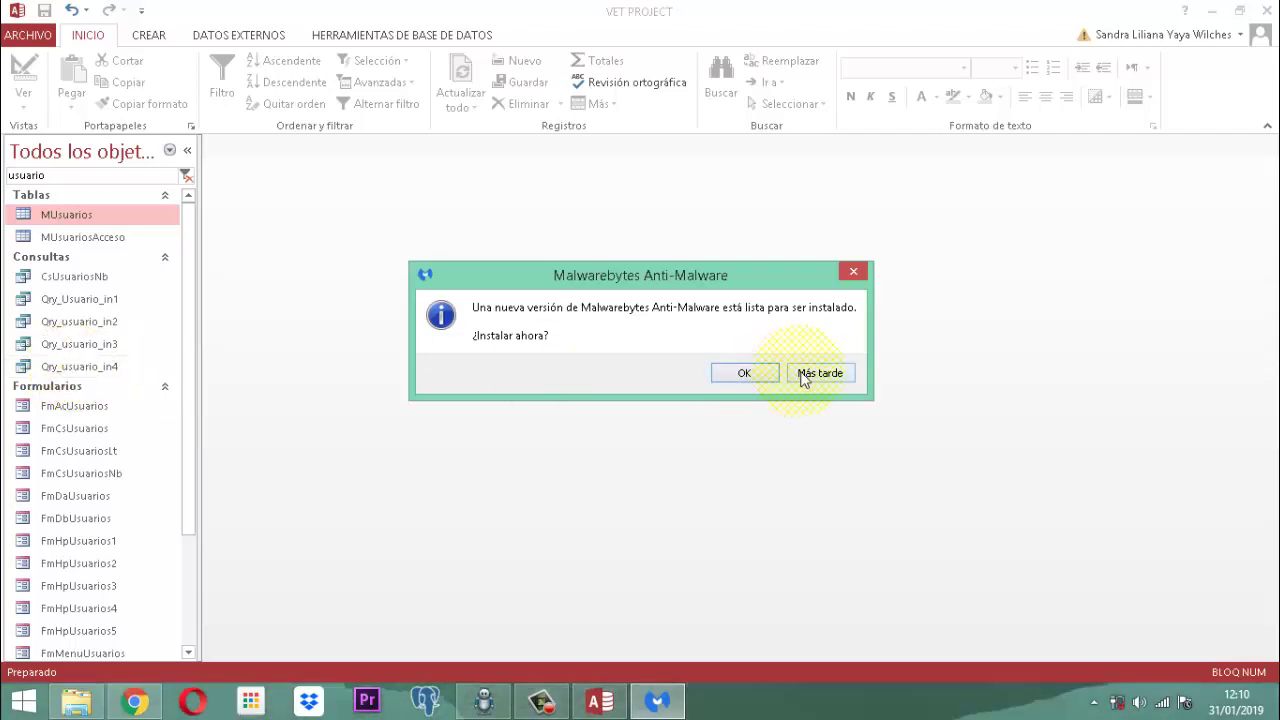
pyautogui.click(806, 372)
# Step: Duplicate the Qry_usuario_in4 query under the name Qry_usuario_in5
pyautogui.rightClick(87, 369)
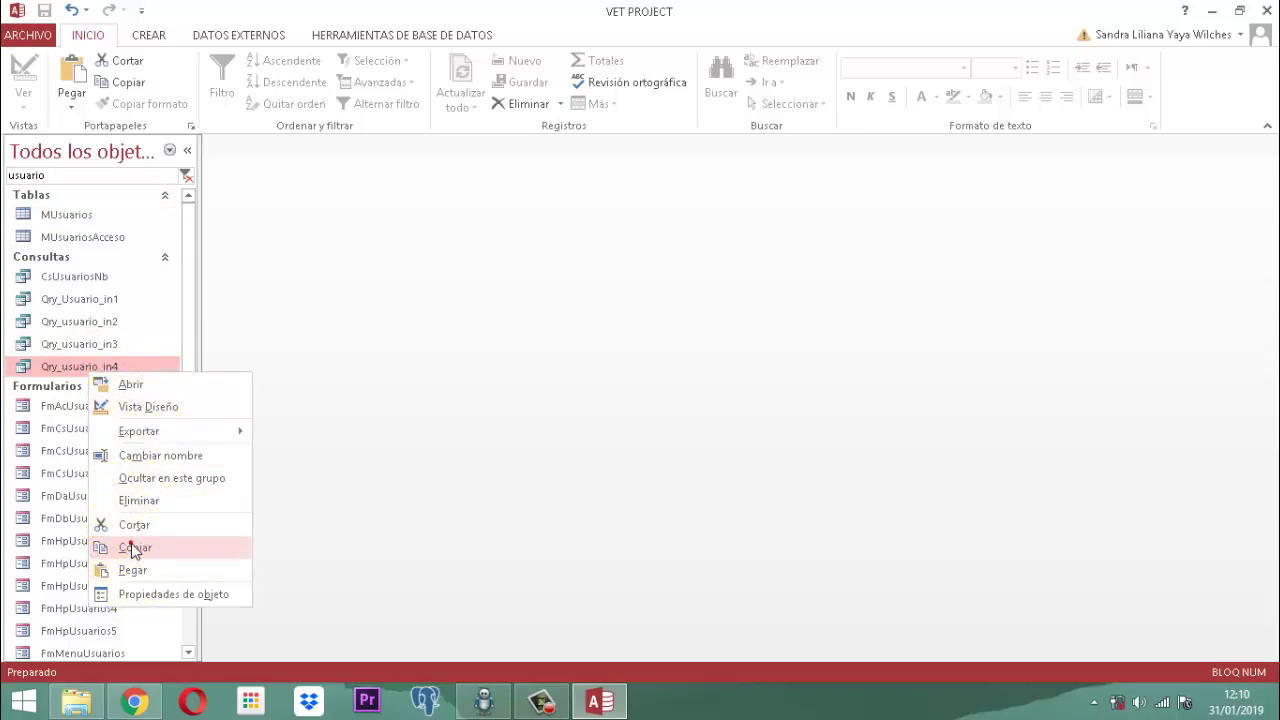
pyautogui.click(134, 548)
pyautogui.rightClick(114, 370)
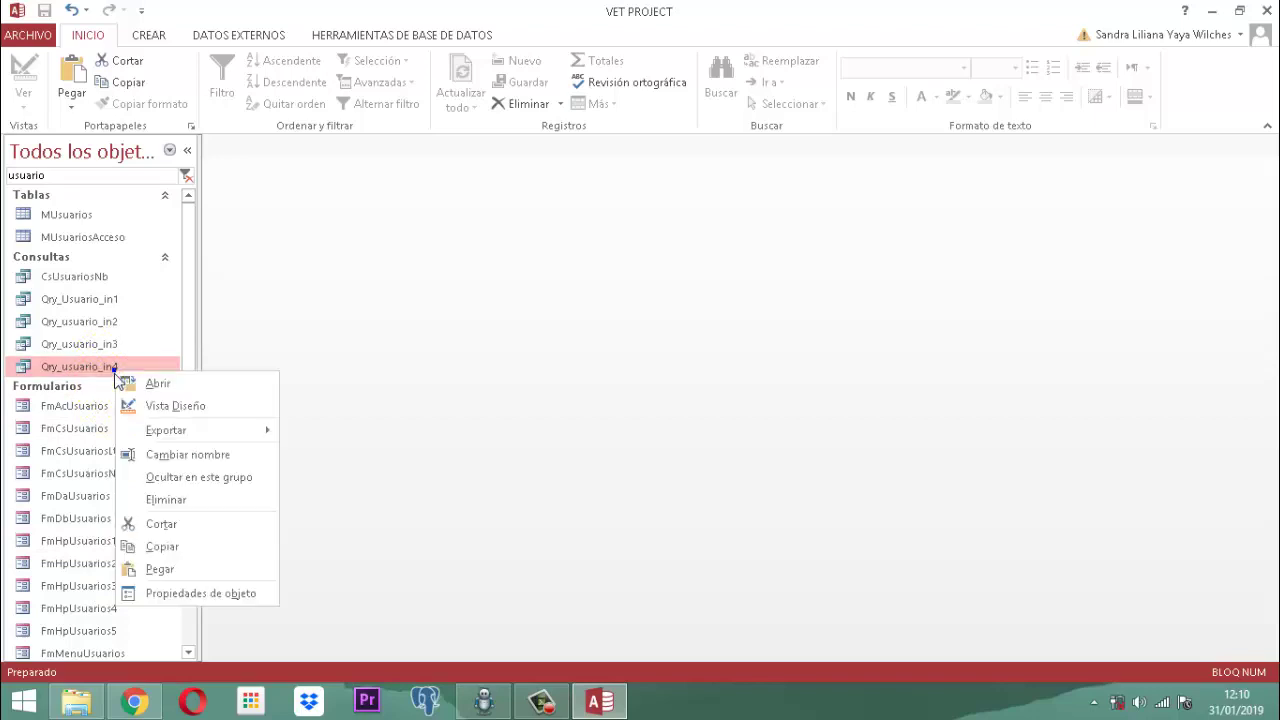
pyautogui.click(160, 569)
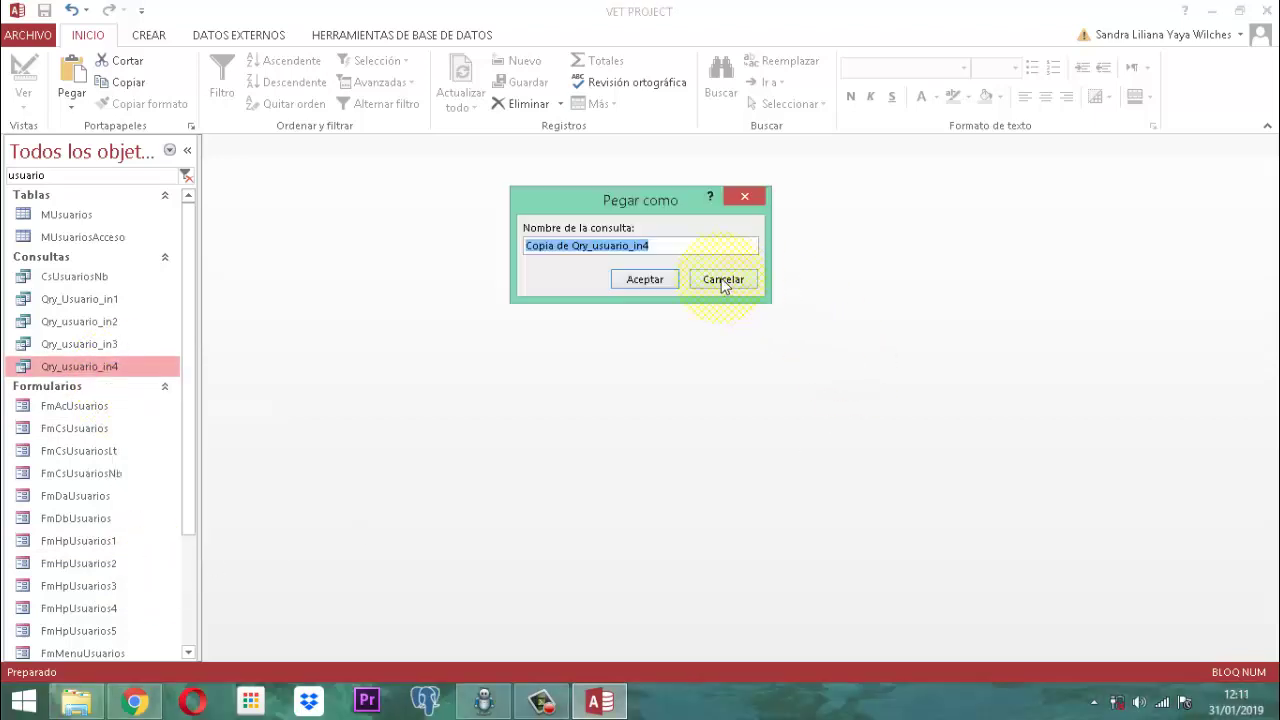
pyautogui.click(689, 249)
pyautogui.press('BackSpace')
pyautogui.write('5')
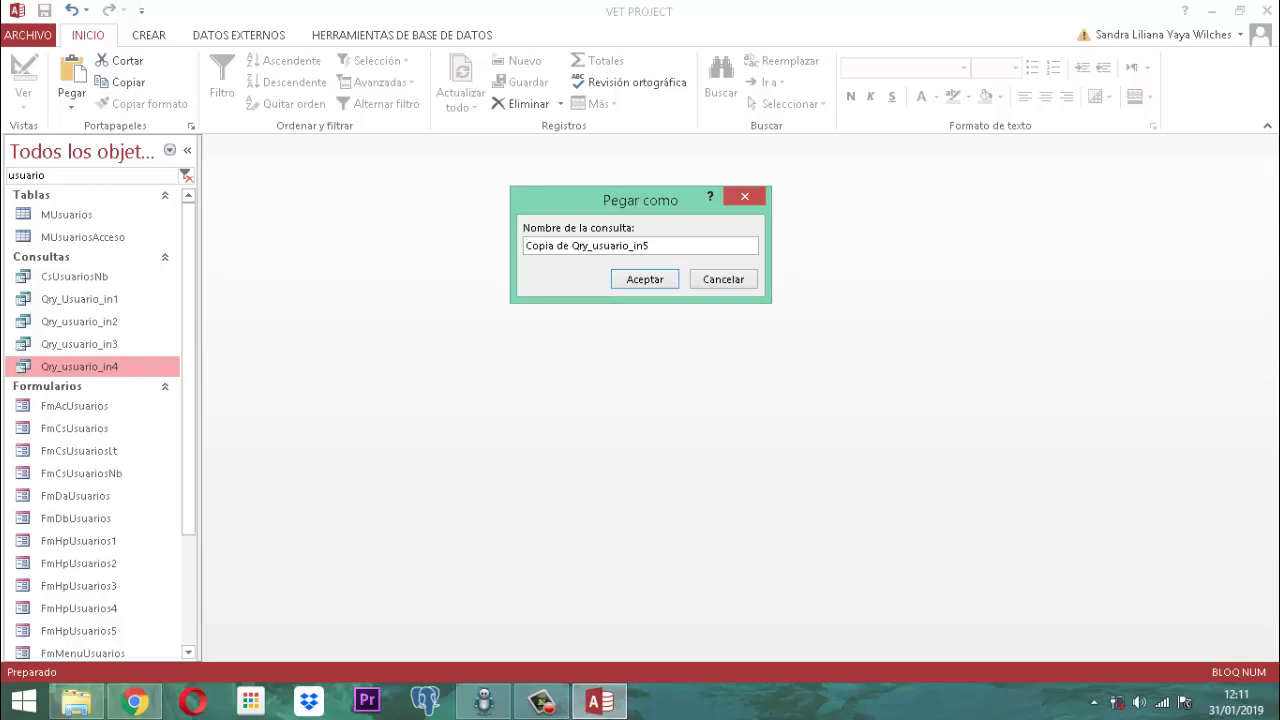
pyautogui.press('Delete')
pyautogui.press('Delete')
pyautogui.press('Delete')
pyautogui.press('Delete')
pyautogui.press('Delete')
pyautogui.press('Delete')
pyautogui.press('Delete')
pyautogui.press('Delete')
pyautogui.press('Delete')
pyautogui.press('Return')
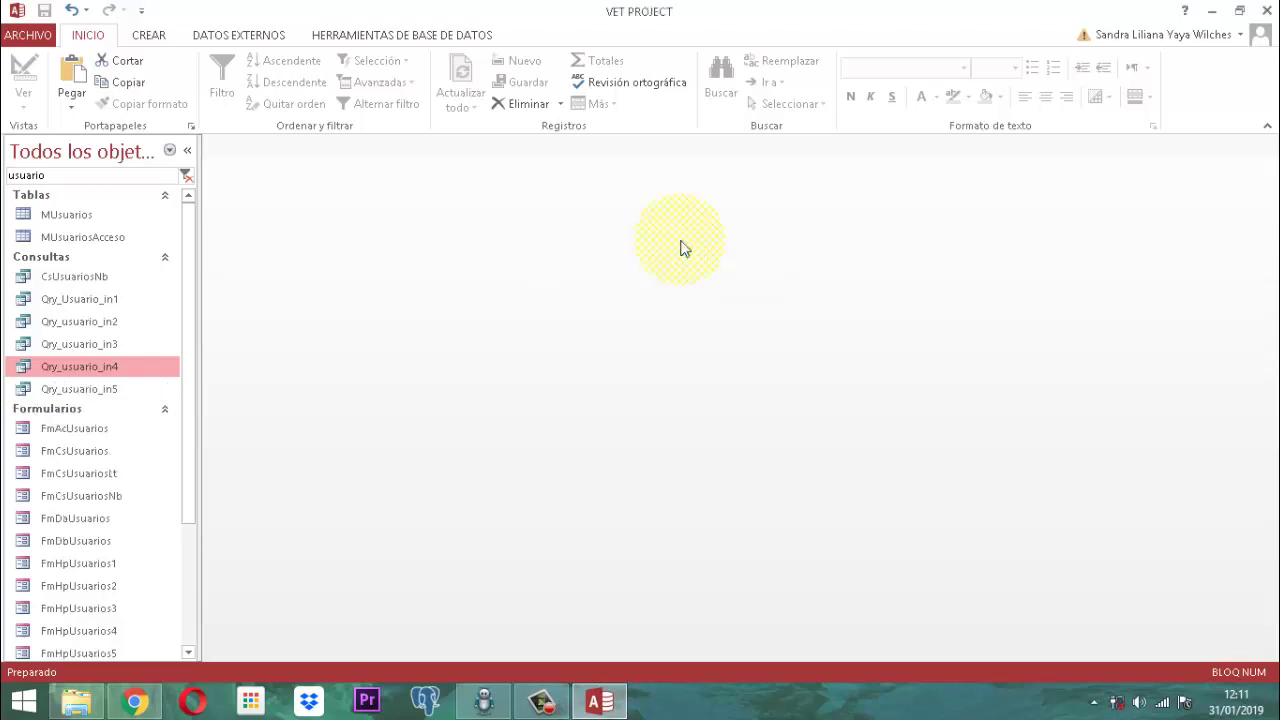
# Step: Open the Qry_usuario_in5 query in design view
pyautogui.click(86, 391)
pyautogui.rightClick(86, 389)
pyautogui.click(141, 424)
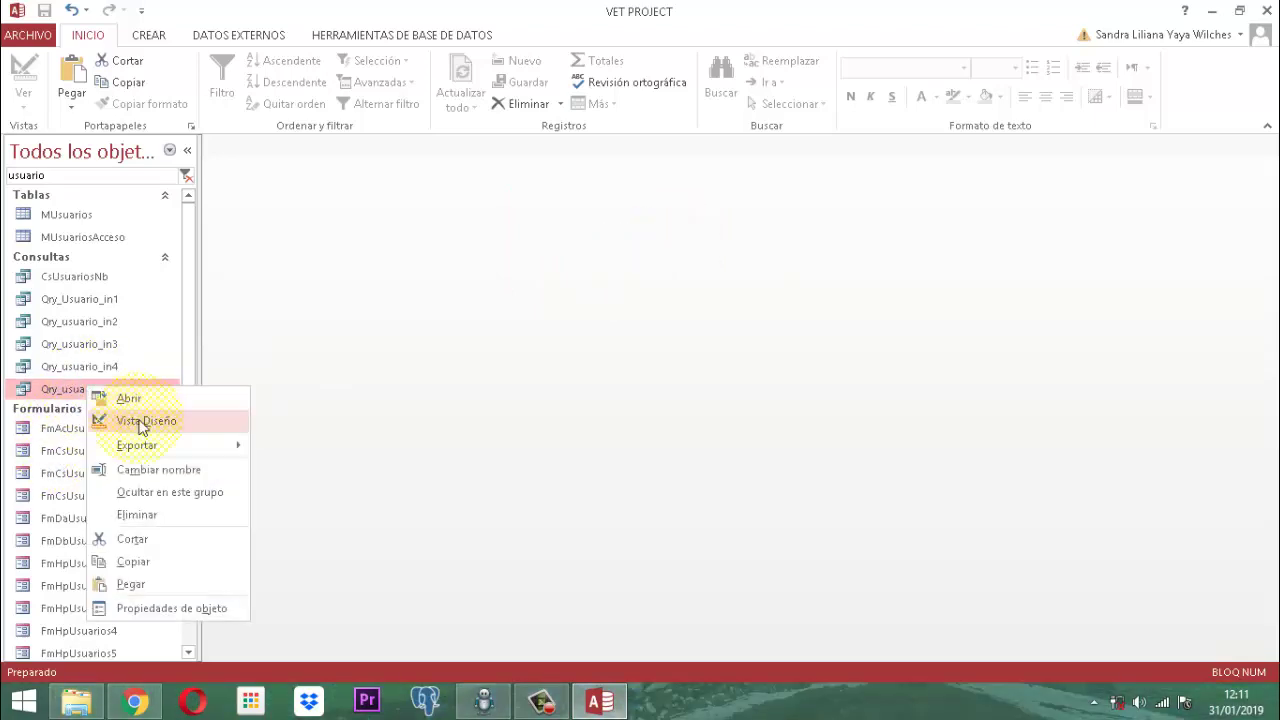
pyautogui.click(157, 428)
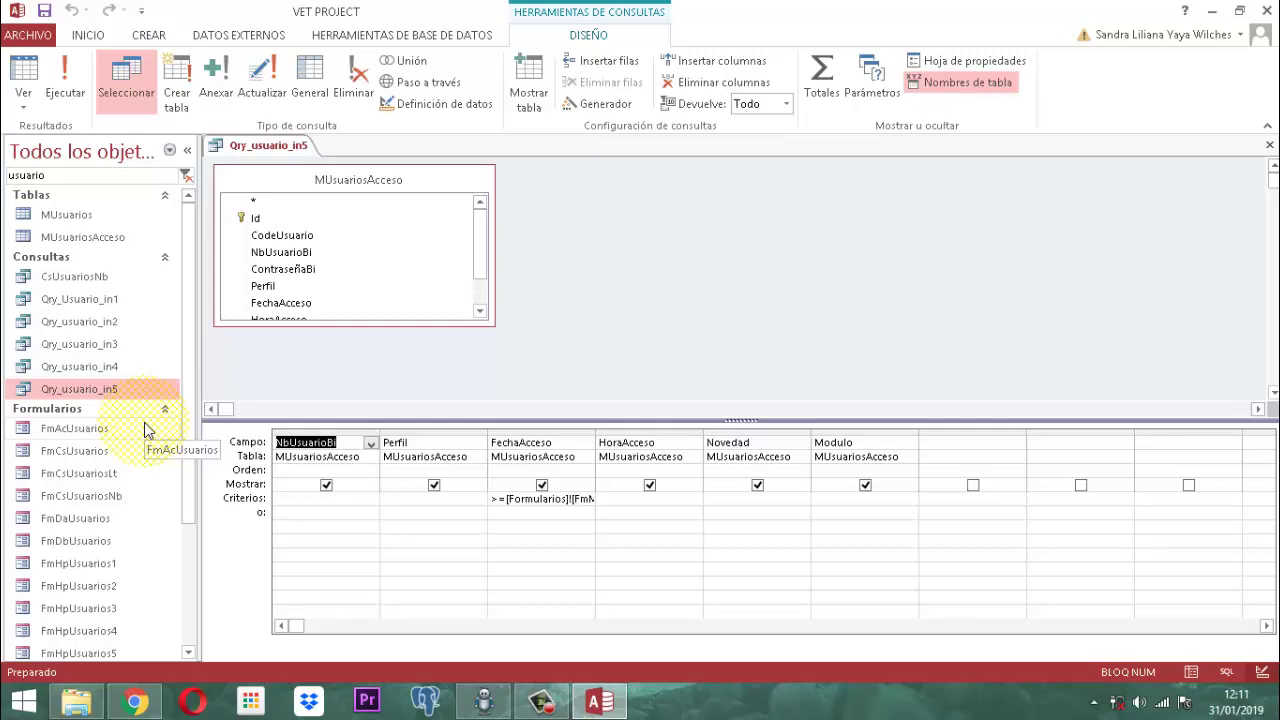
# Step: Enter the user-defined function lvpbnbuser as the criterion of the NbUsuarioBi field and try to save the query
pyautogui.click(311, 503)
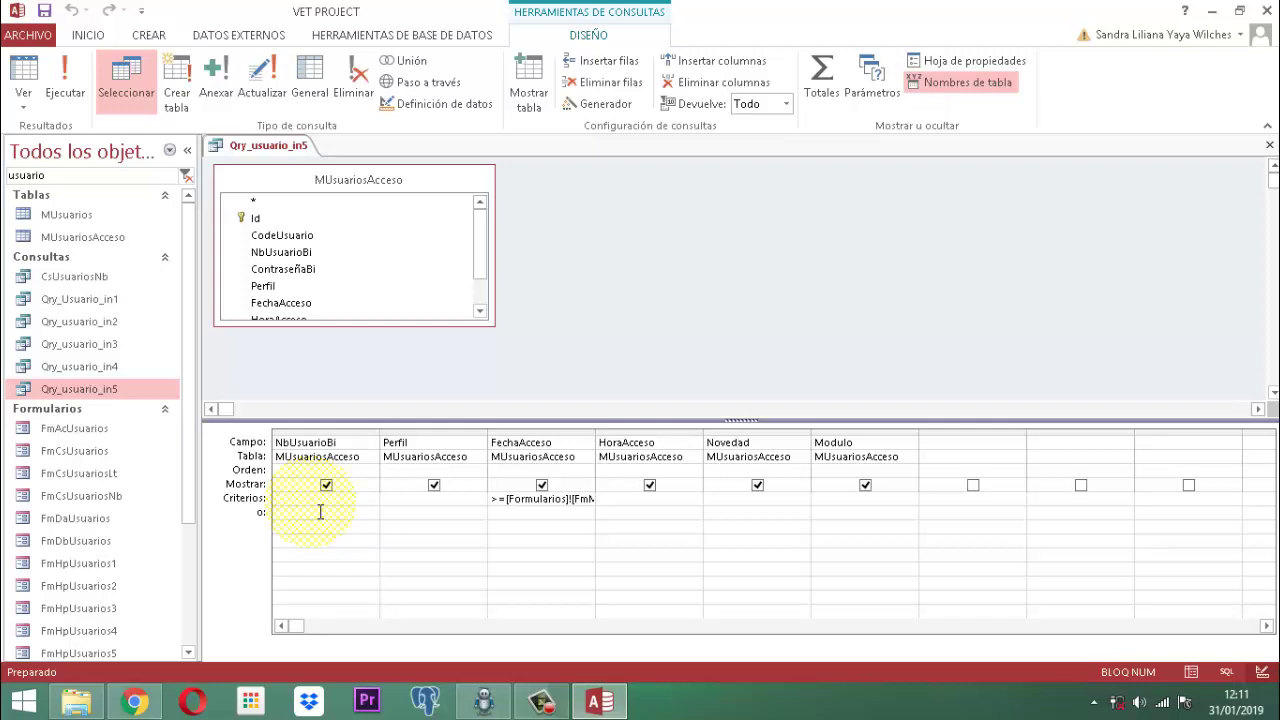
pyautogui.write('lv')
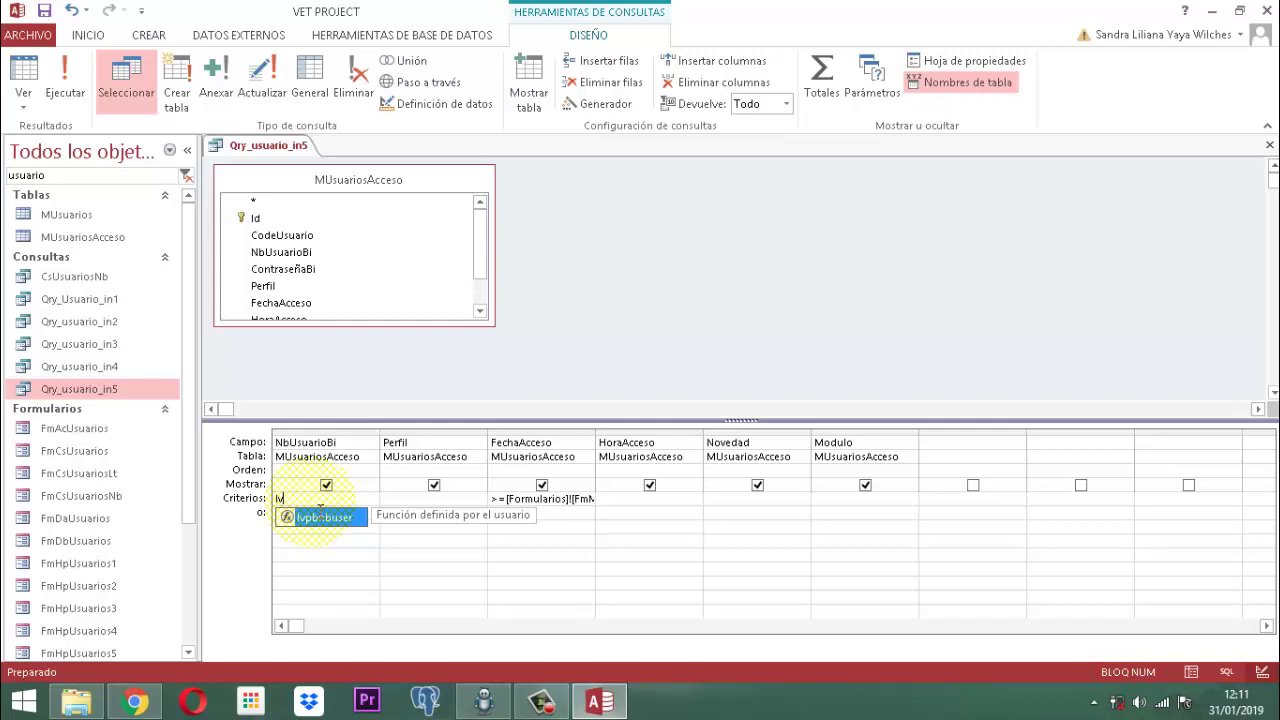
pyautogui.doubleClick(320, 516)
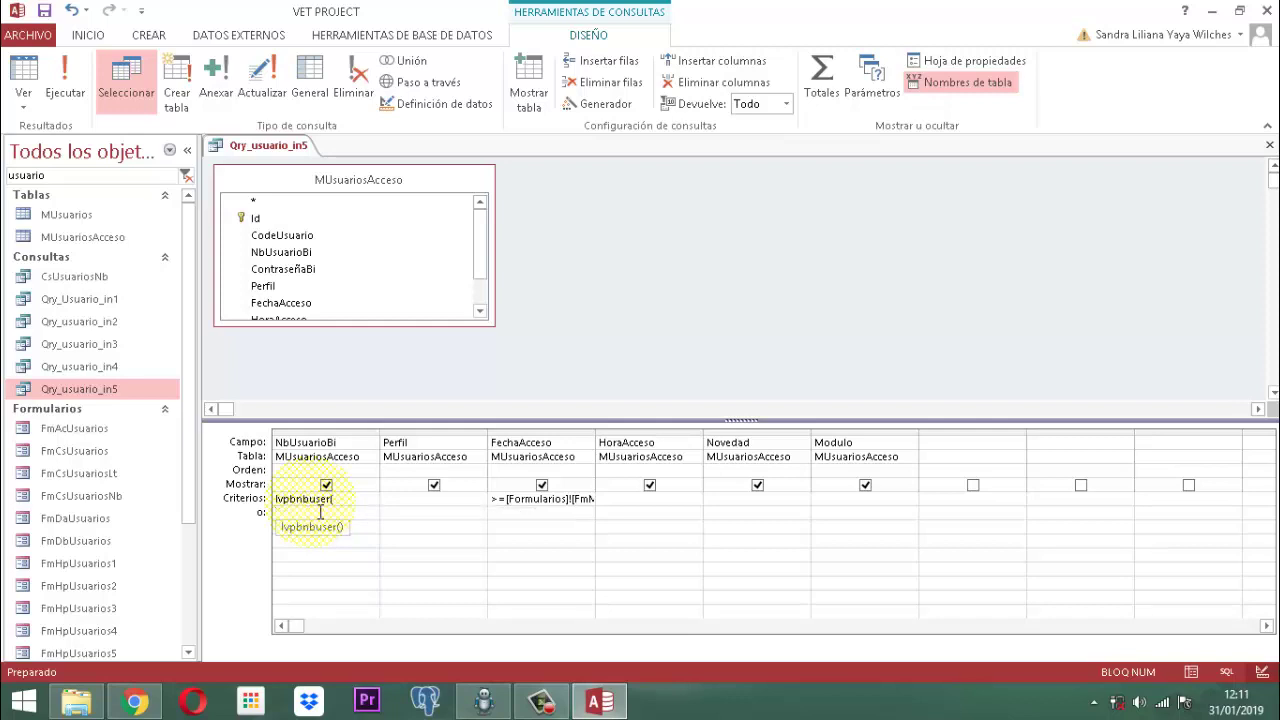
pyautogui.write(')')
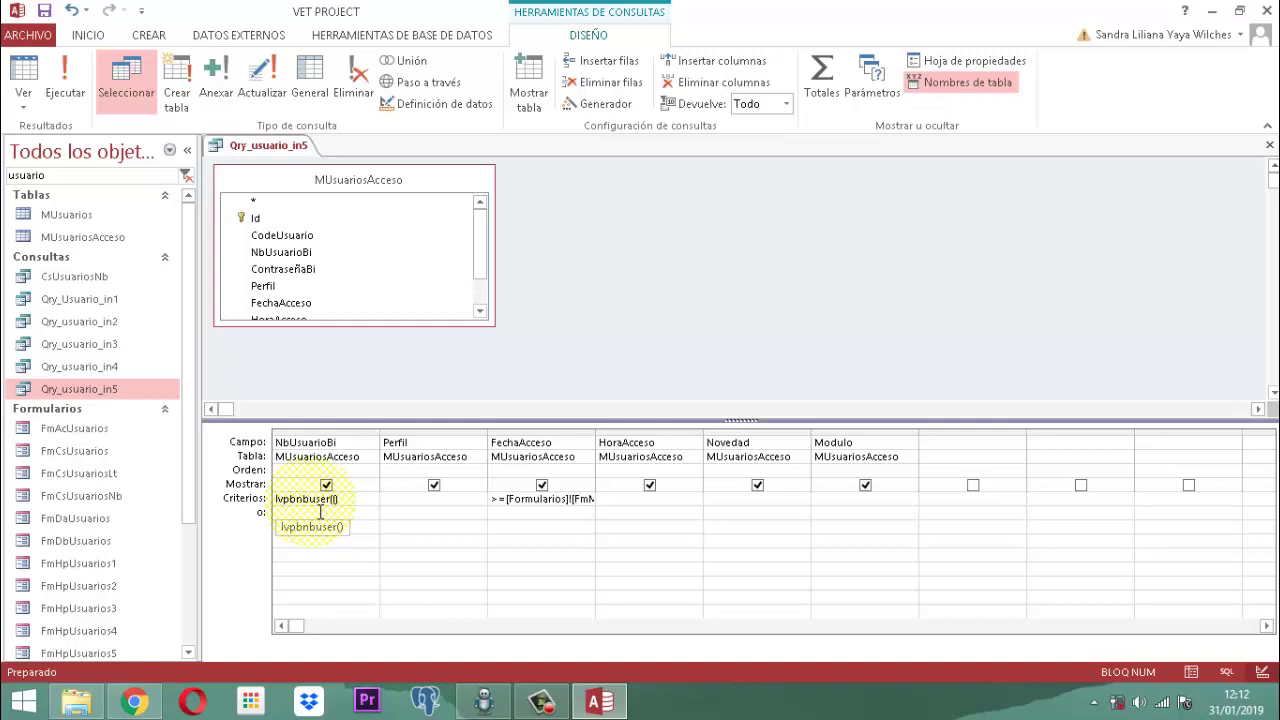
pyautogui.rightClick(257, 150)
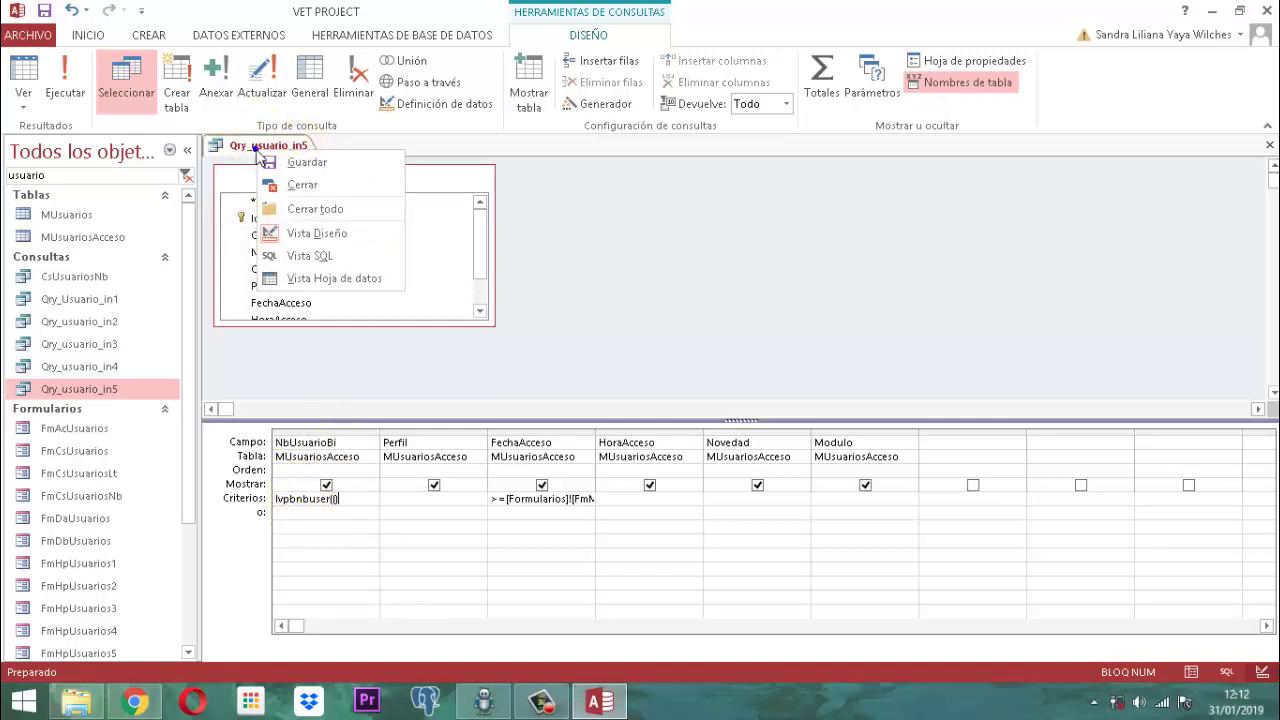
pyautogui.click(293, 162)
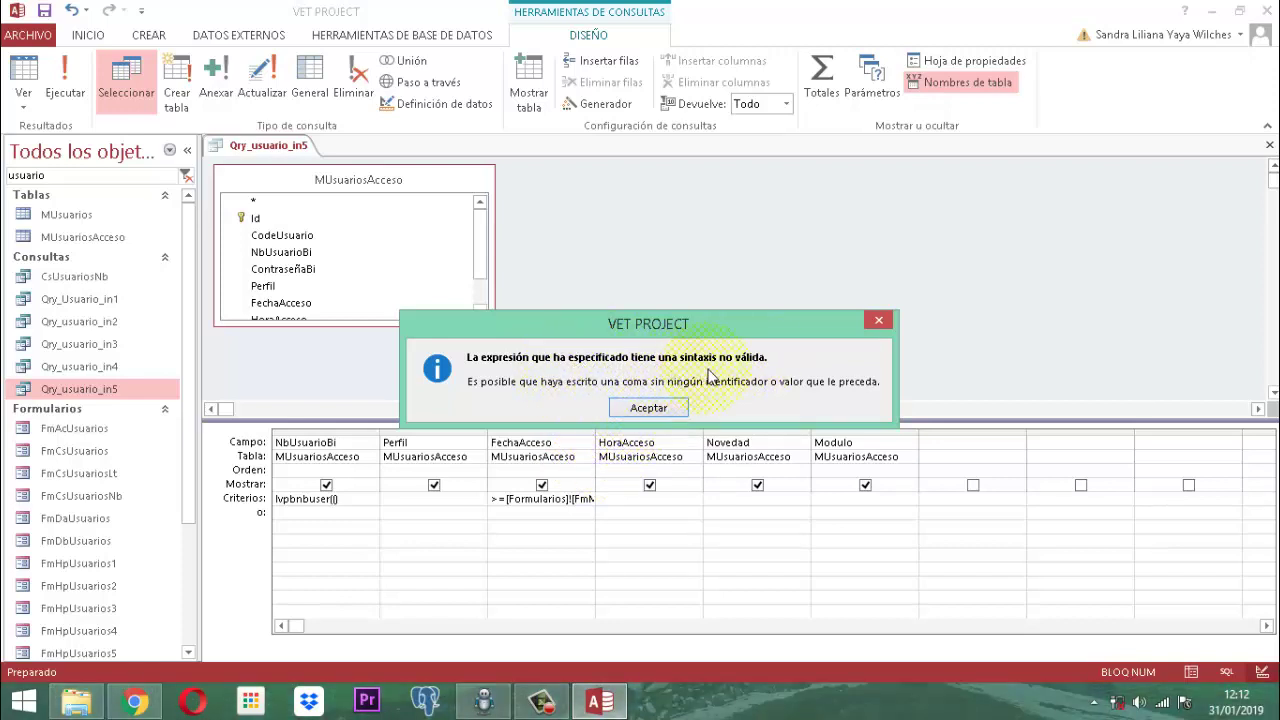
pyautogui.click(878, 320)
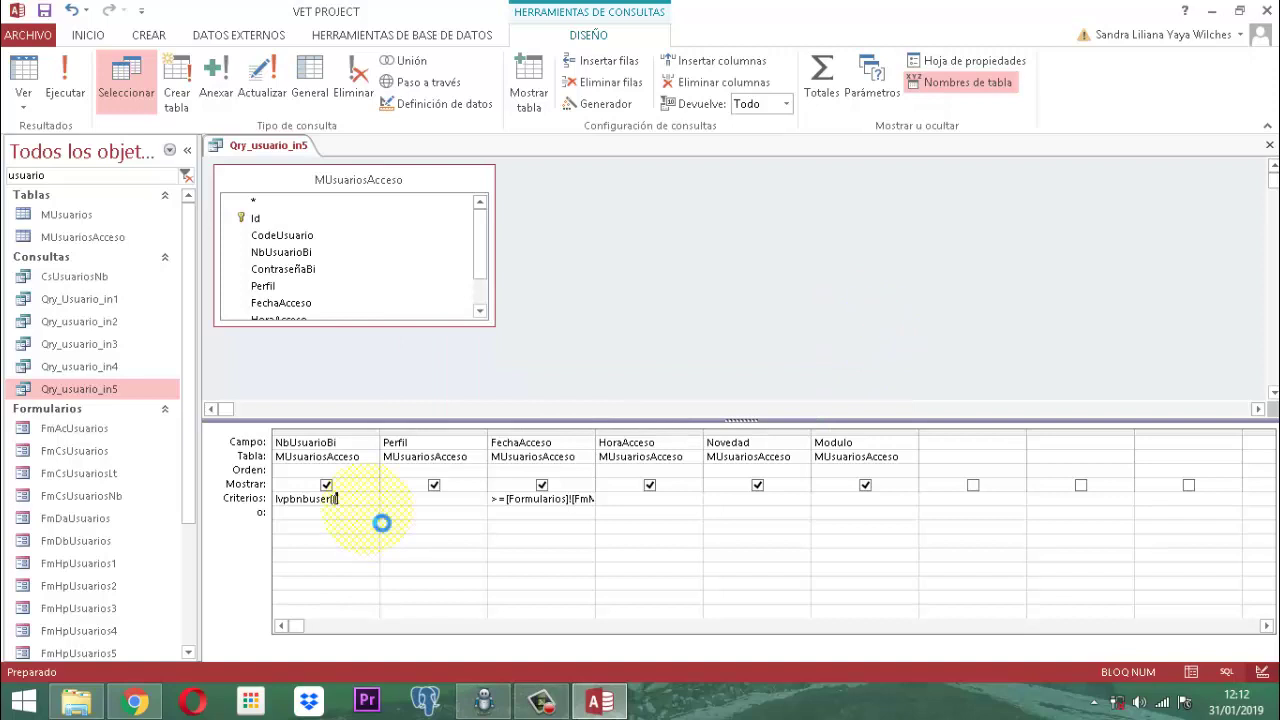
pyautogui.click(381, 522)
pyautogui.click(644, 405)
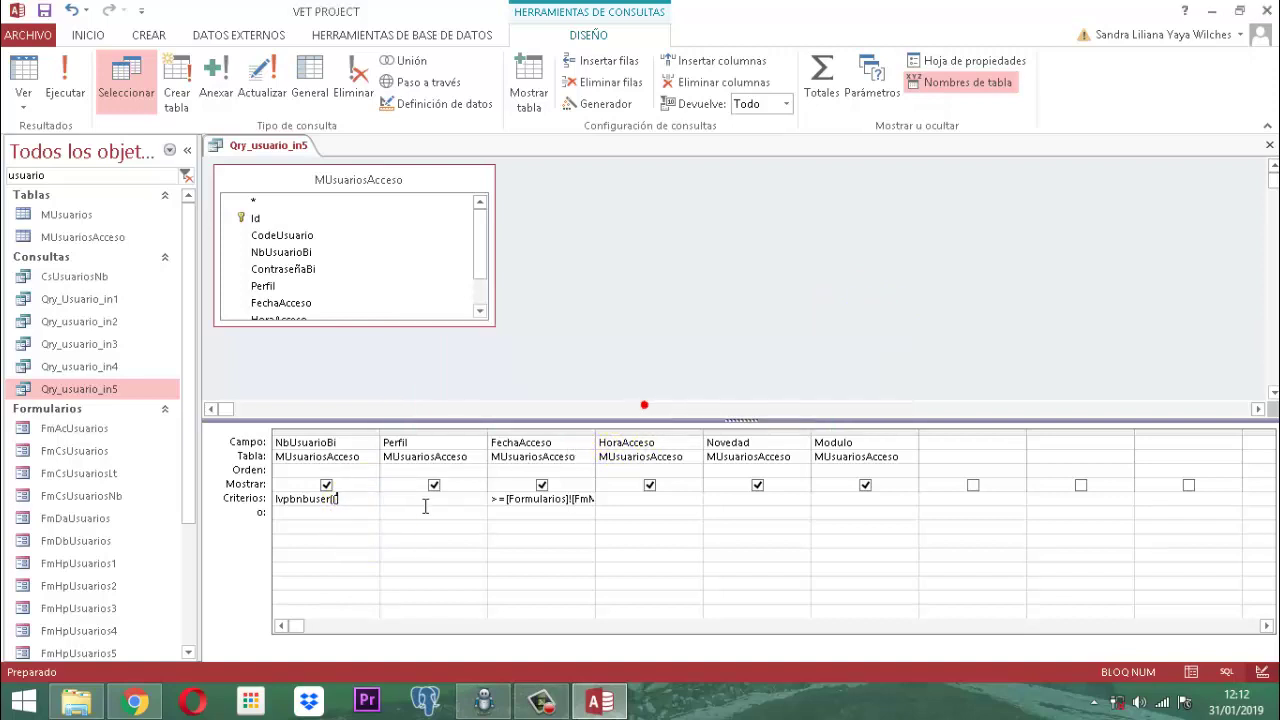
# Step: Correct the parentheses of the NbUsuarioBi criterion so it reads lvpbnbuser(), and save and close the Qry_usuario_in5 query
pyautogui.click(359, 498)
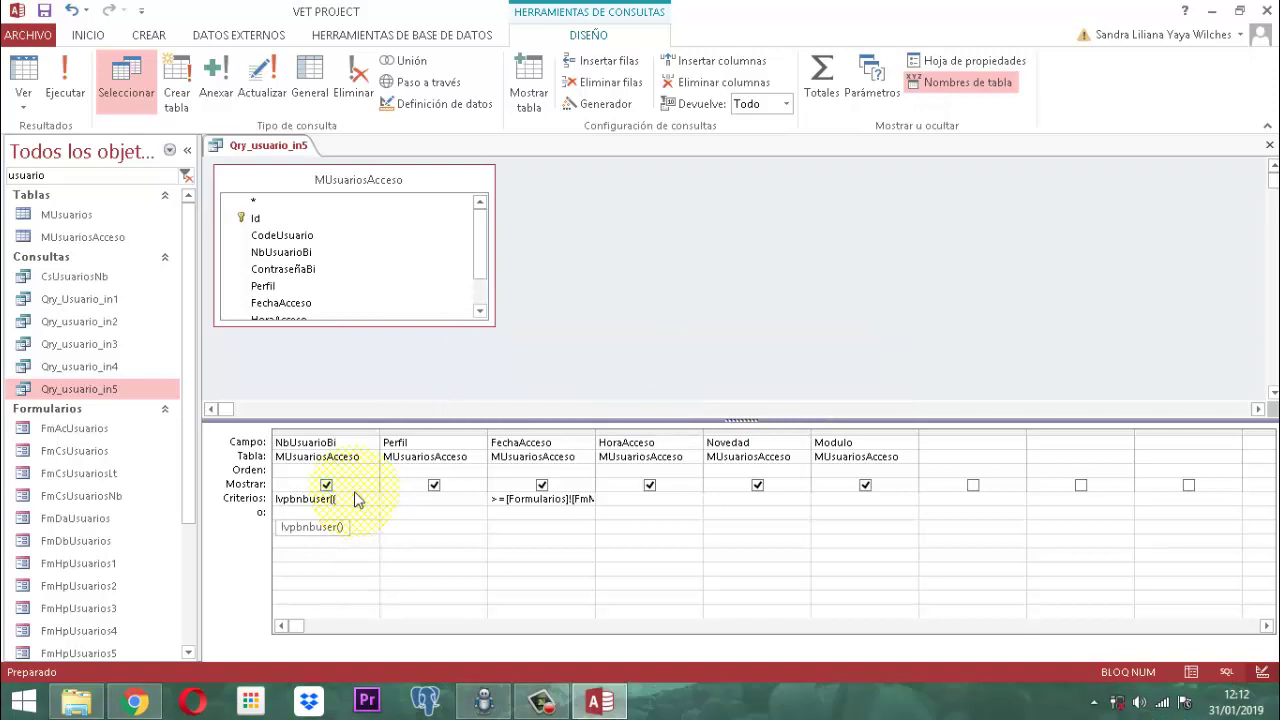
pyautogui.press('BackSpace')
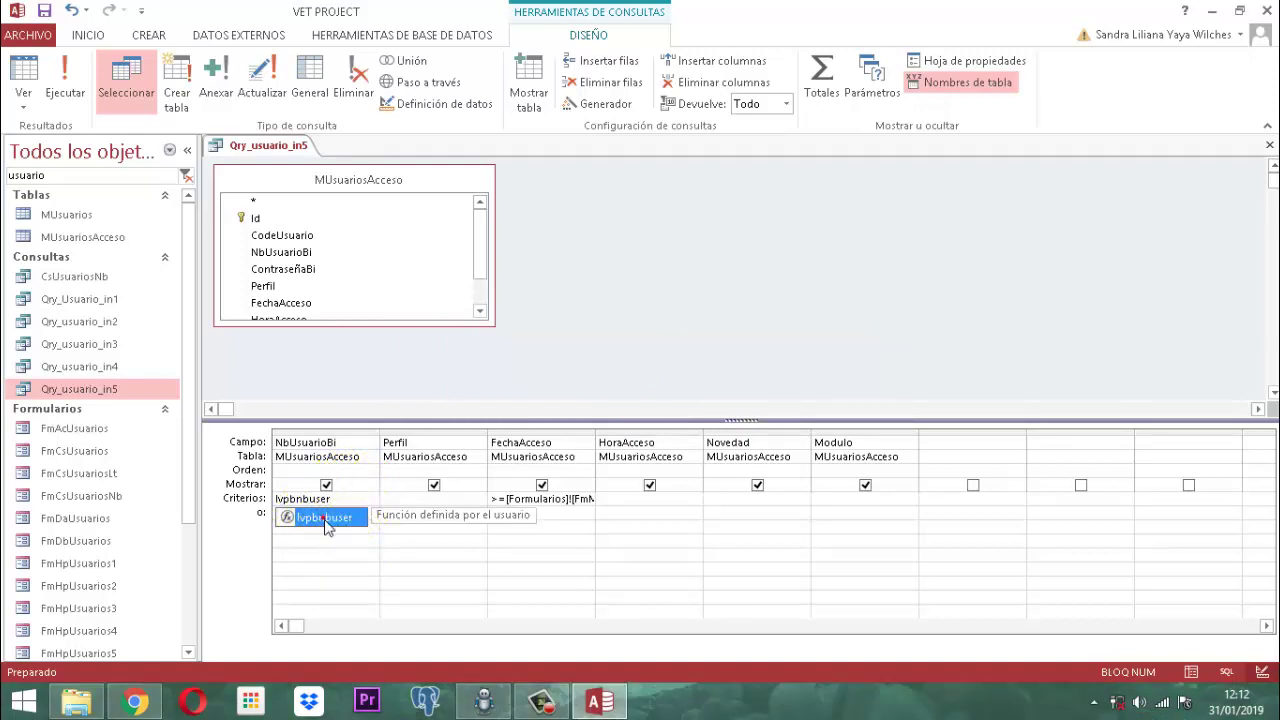
pyautogui.doubleClick(325, 518)
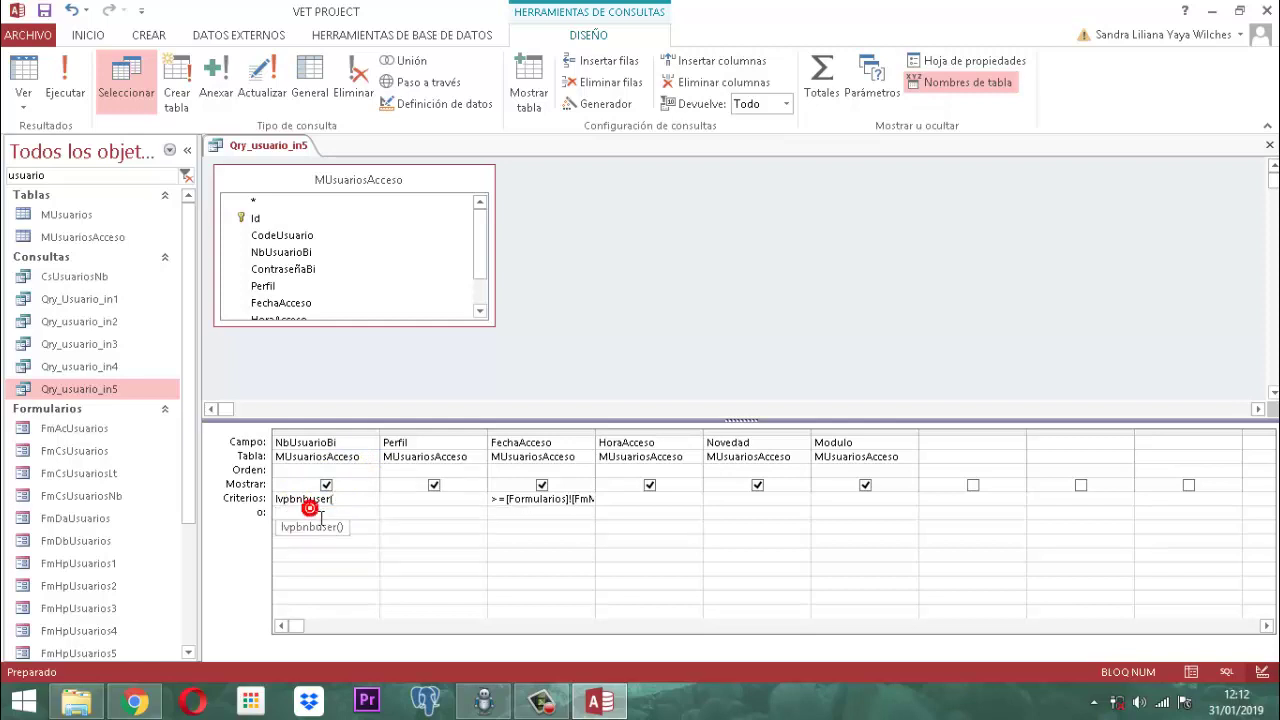
pyautogui.write(')')
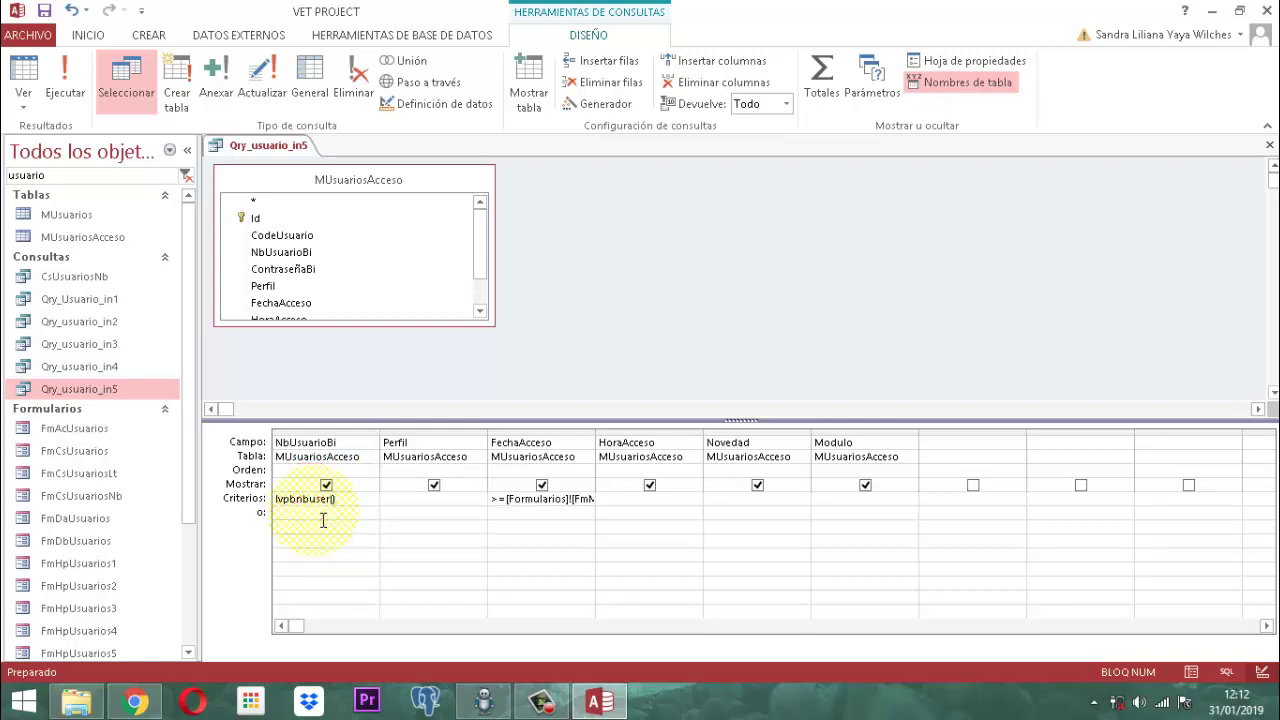
pyautogui.rightClick(285, 145)
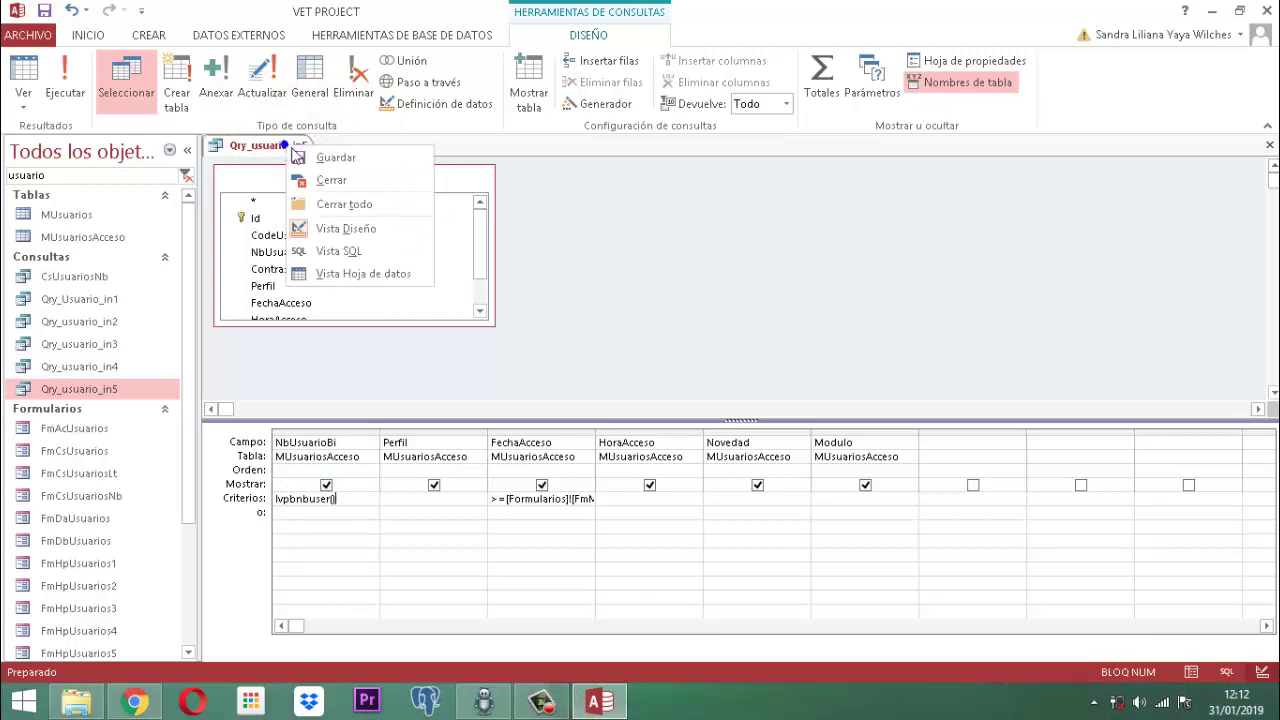
pyautogui.click(300, 158)
pyautogui.rightClick(292, 146)
pyautogui.click(321, 181)
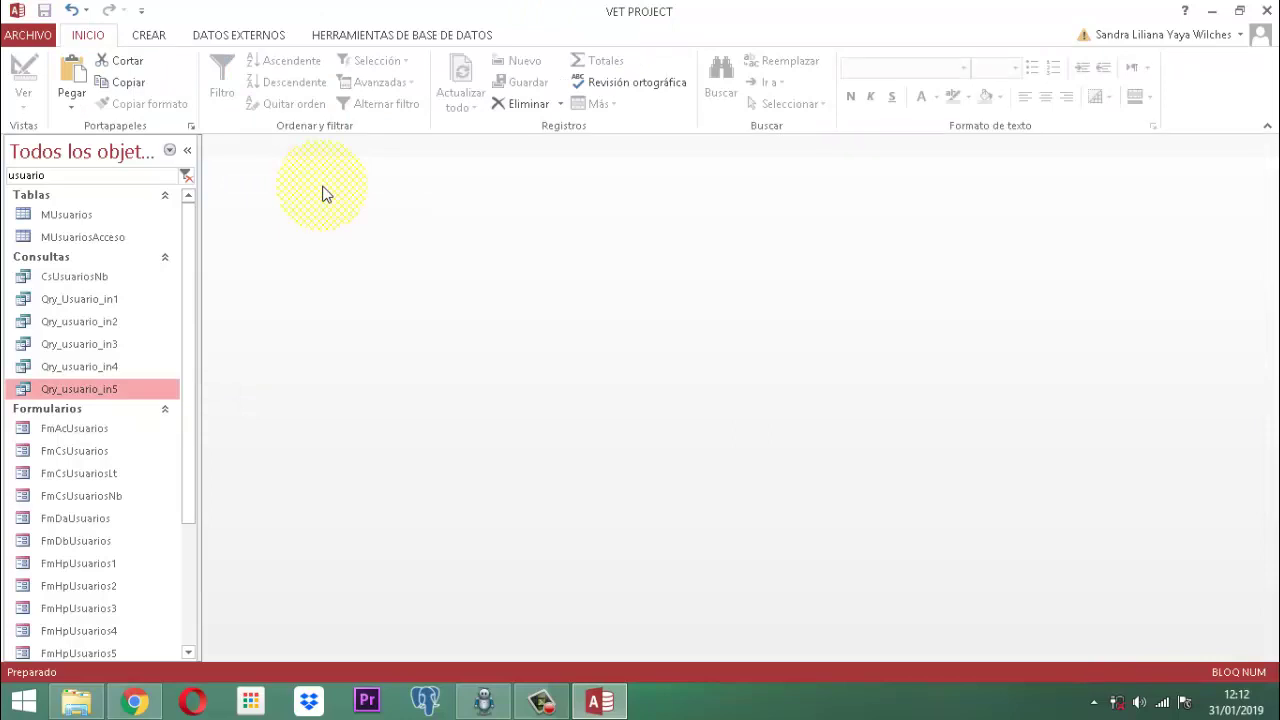
# Step: Duplicate the Infqry_usuario_in4 report under the name Infqry_usuario_in5
pyautogui.scroll(-3, 320, 230)
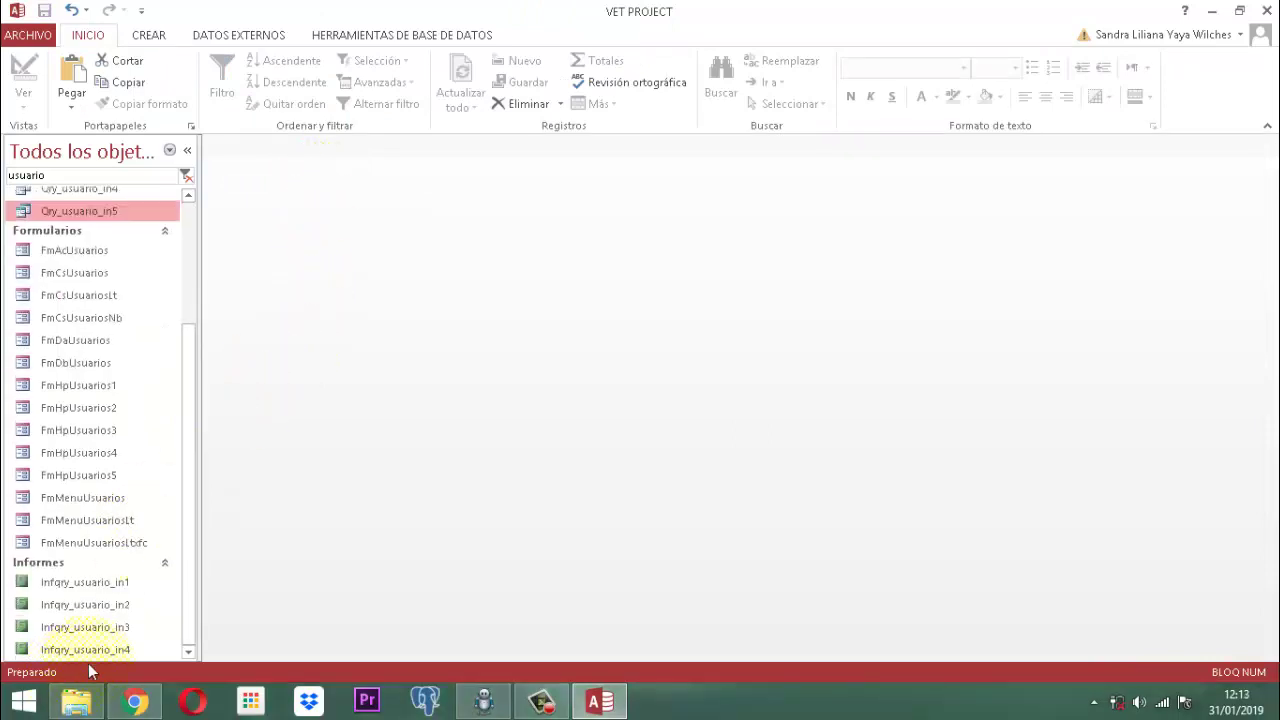
pyautogui.click(95, 652)
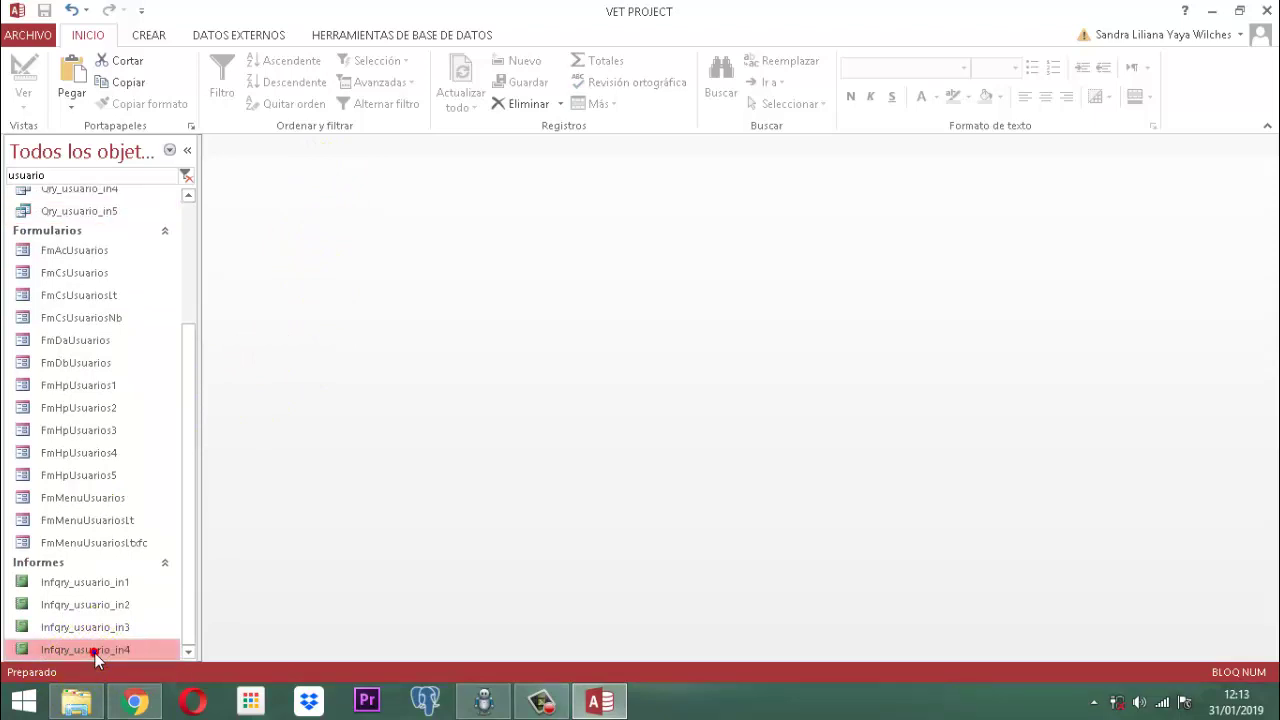
pyautogui.rightClick(95, 652)
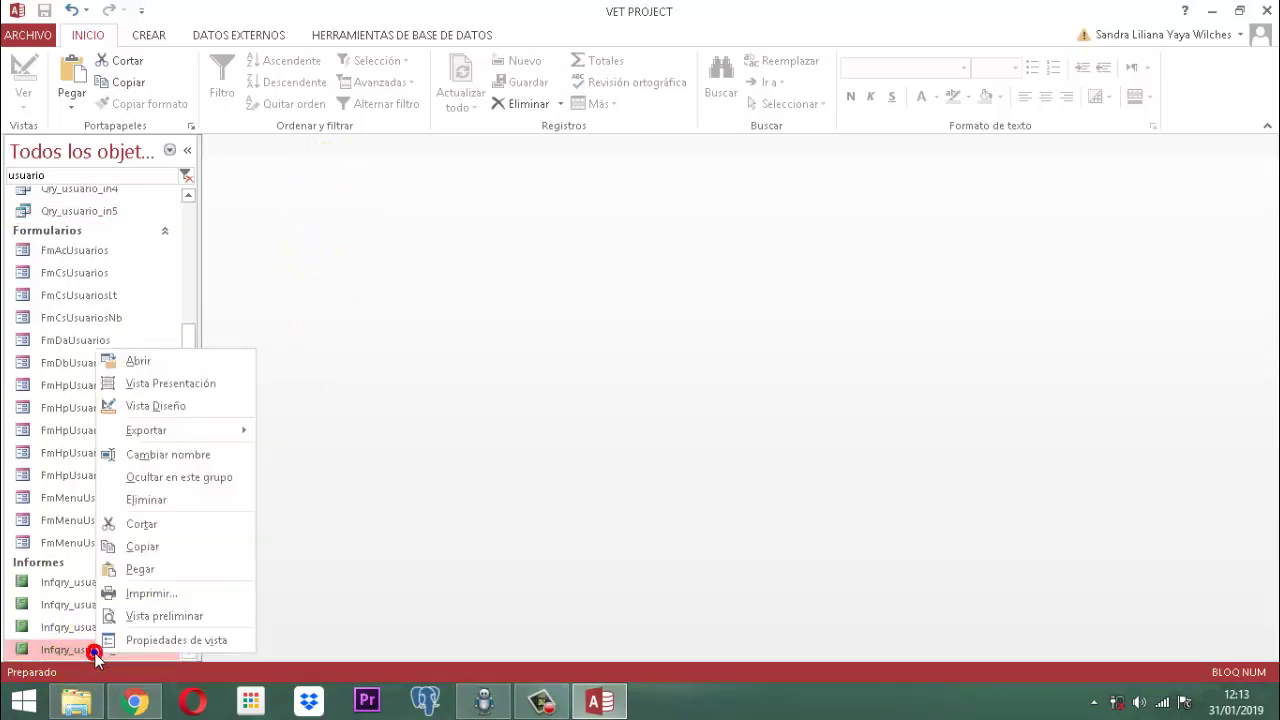
pyautogui.click(142, 549)
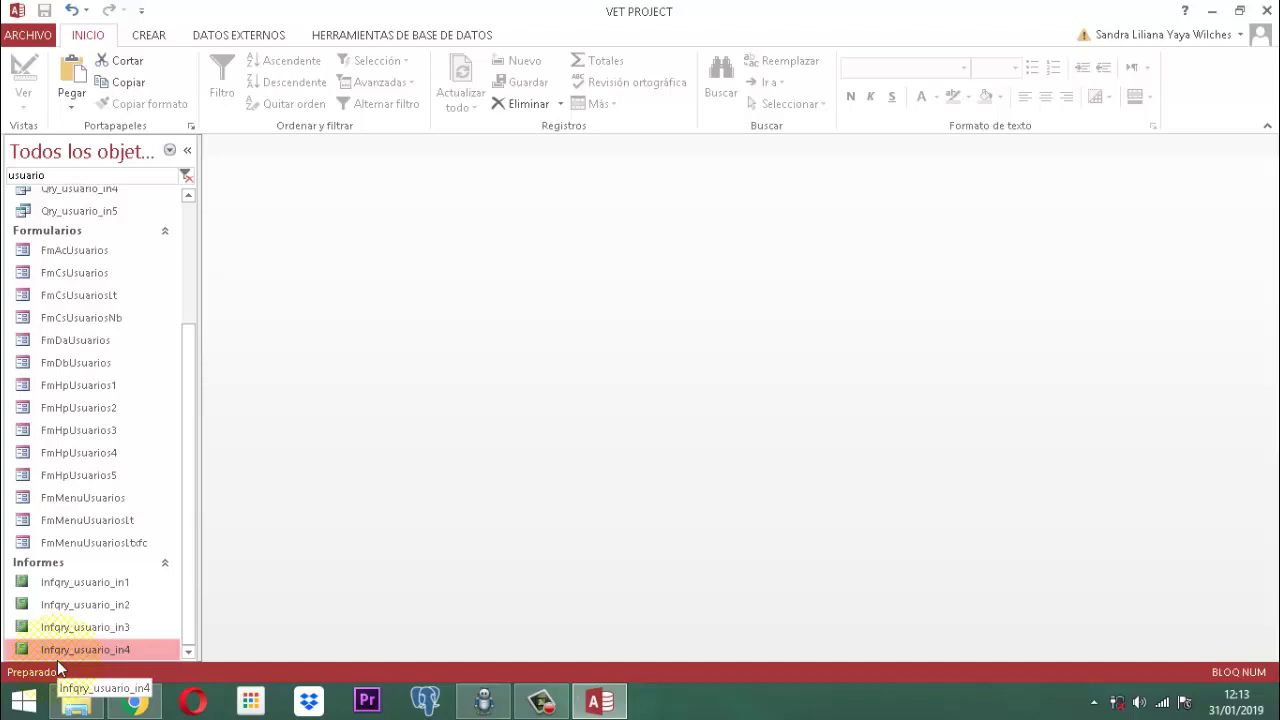
pyautogui.hotkey('ctrl', 'v')
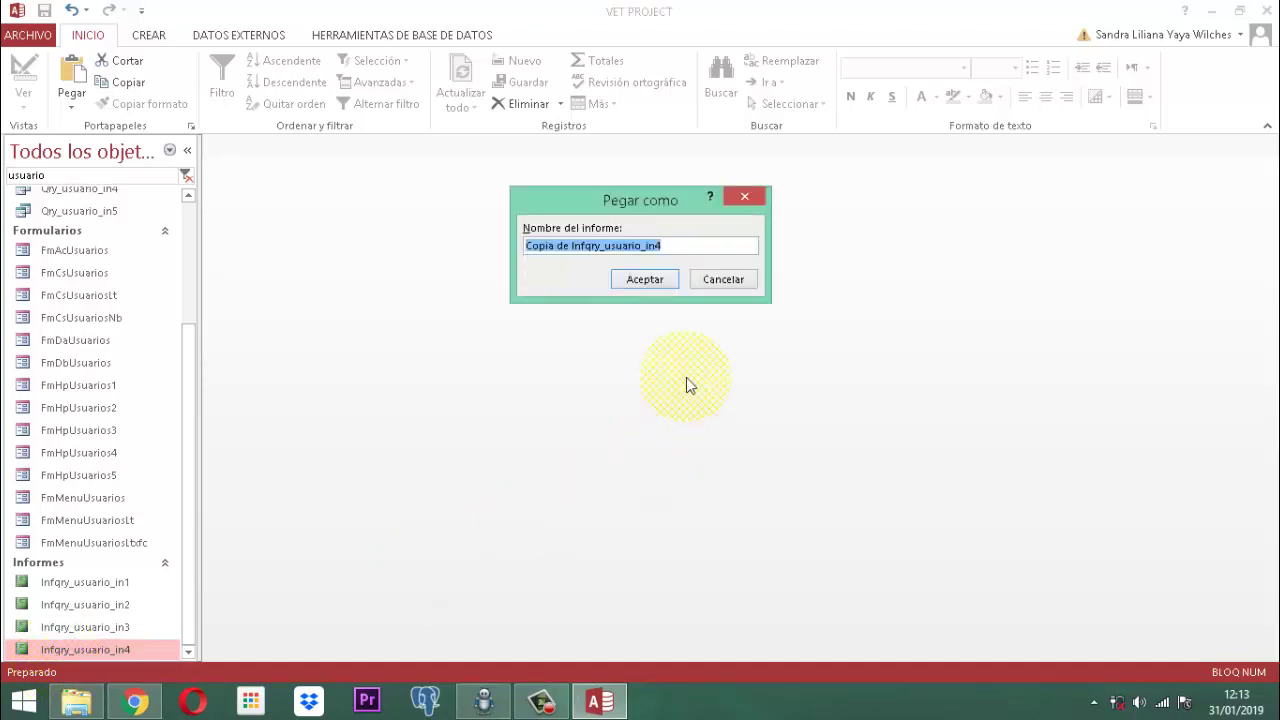
pyautogui.click(700, 248)
pyautogui.press('BackSpace')
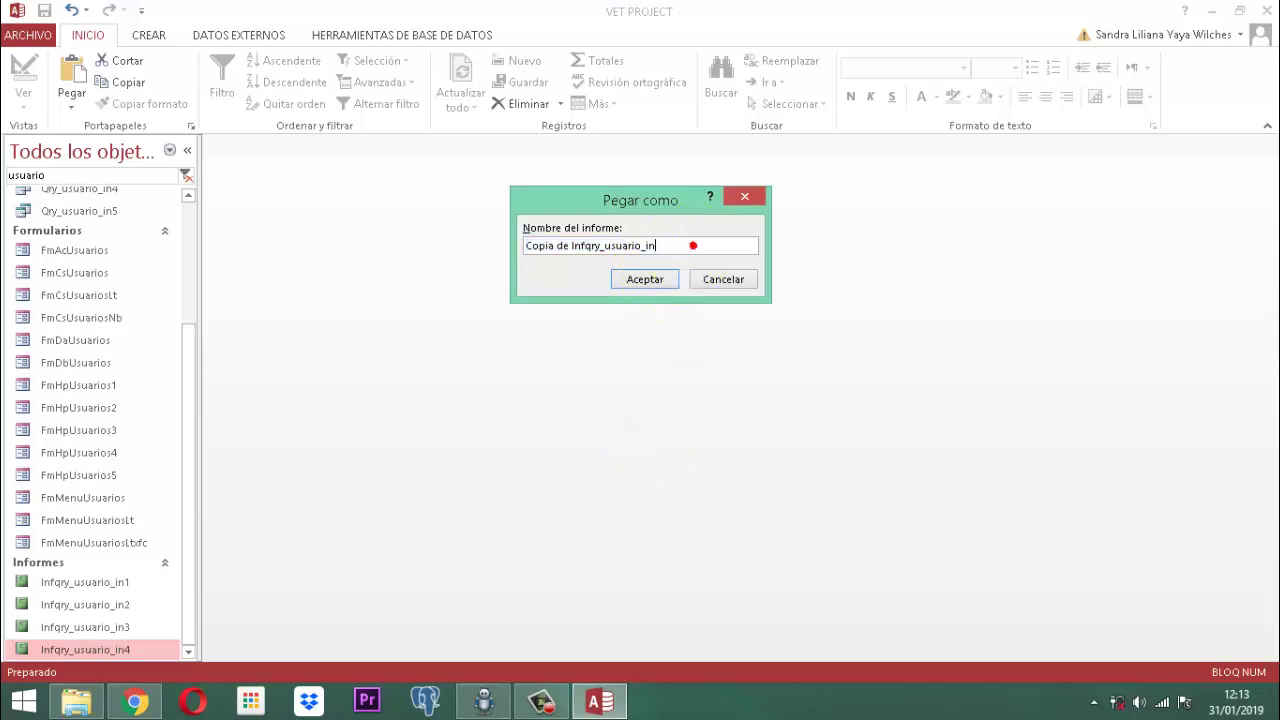
pyautogui.write('5')
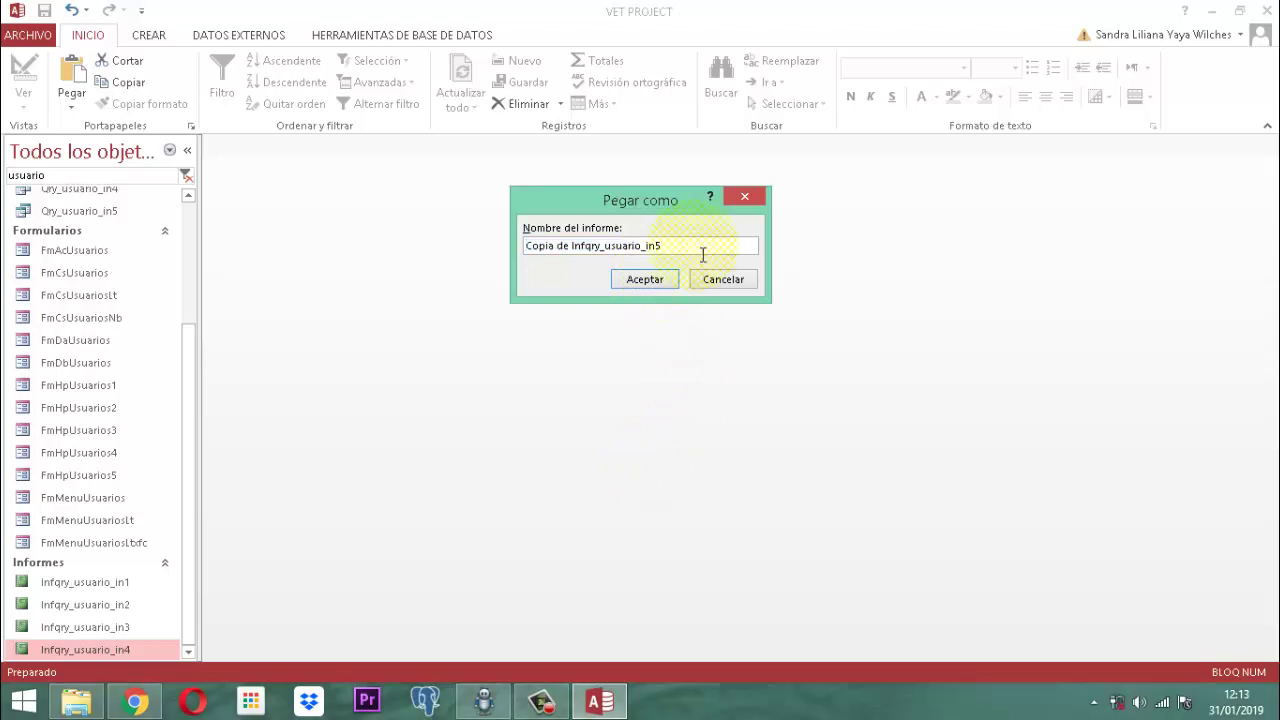
pyautogui.press('Delete')
pyautogui.press('Delete')
pyautogui.press('Delete')
pyautogui.press('Delete')
pyautogui.press('Delete')
pyautogui.press('Delete')
pyautogui.press('Delete')
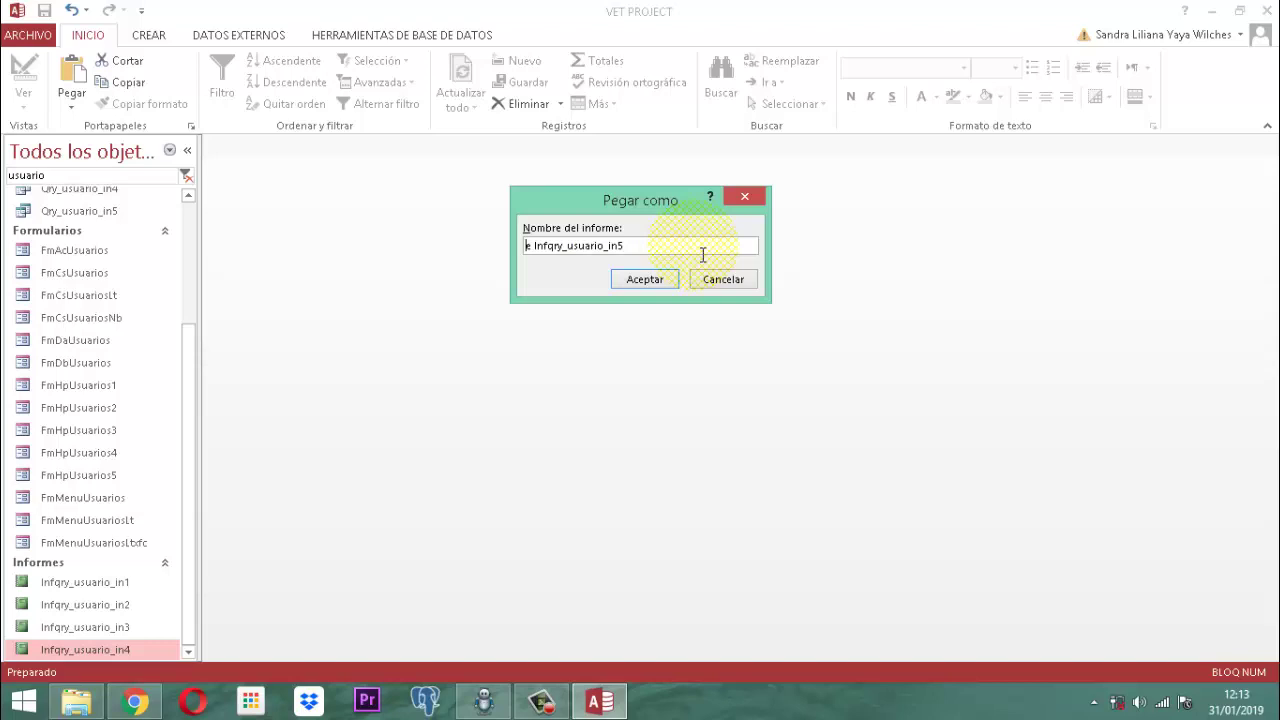
pyautogui.press('Delete')
pyautogui.press('Delete')
pyautogui.press('Return')
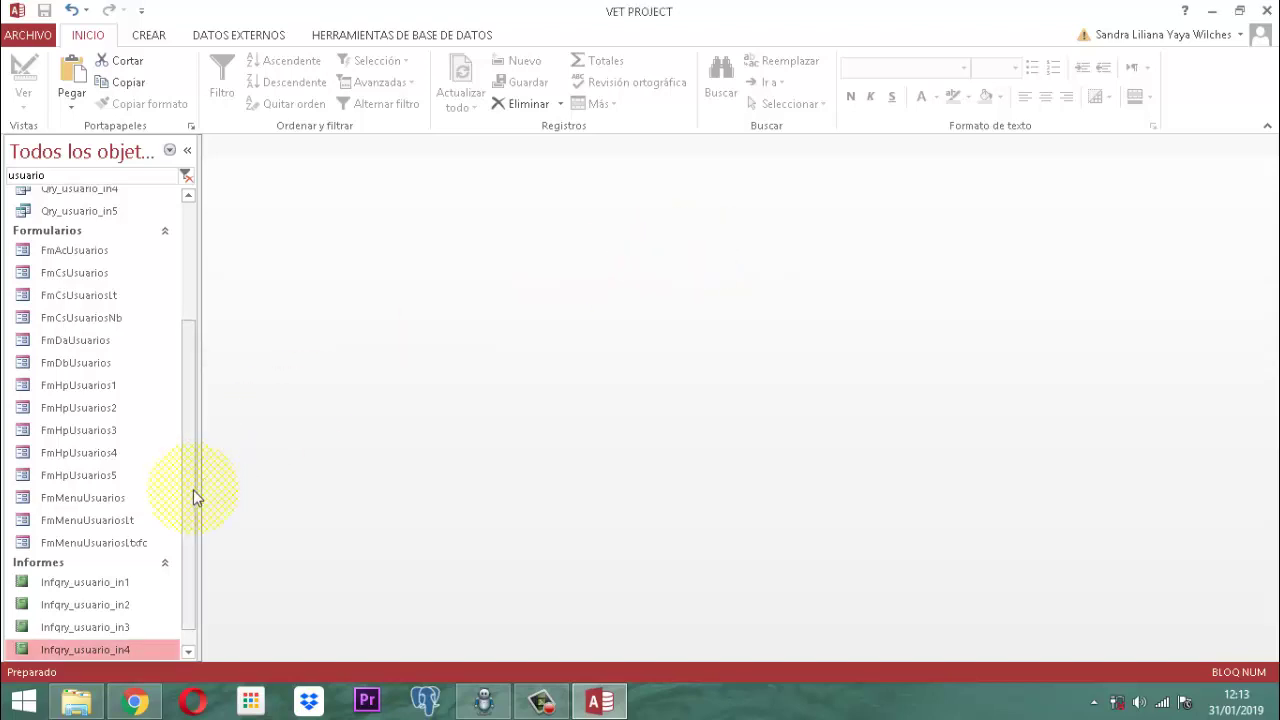
# Step: Open the Infqry_usuario_in5 report in design view and set its record source to Qry_usuario_in5
pyautogui.moveTo(193, 489); pyautogui.dragTo(194, 591)
pyautogui.click(126, 650)
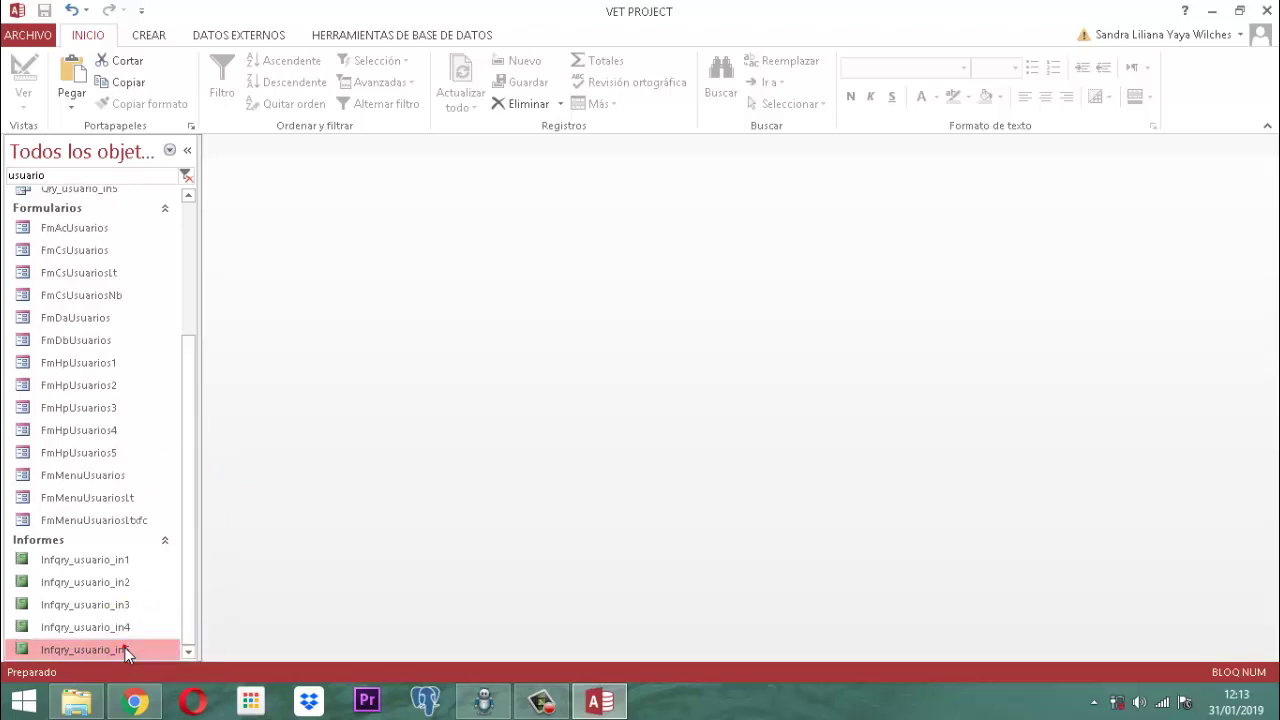
pyautogui.rightClick(126, 650)
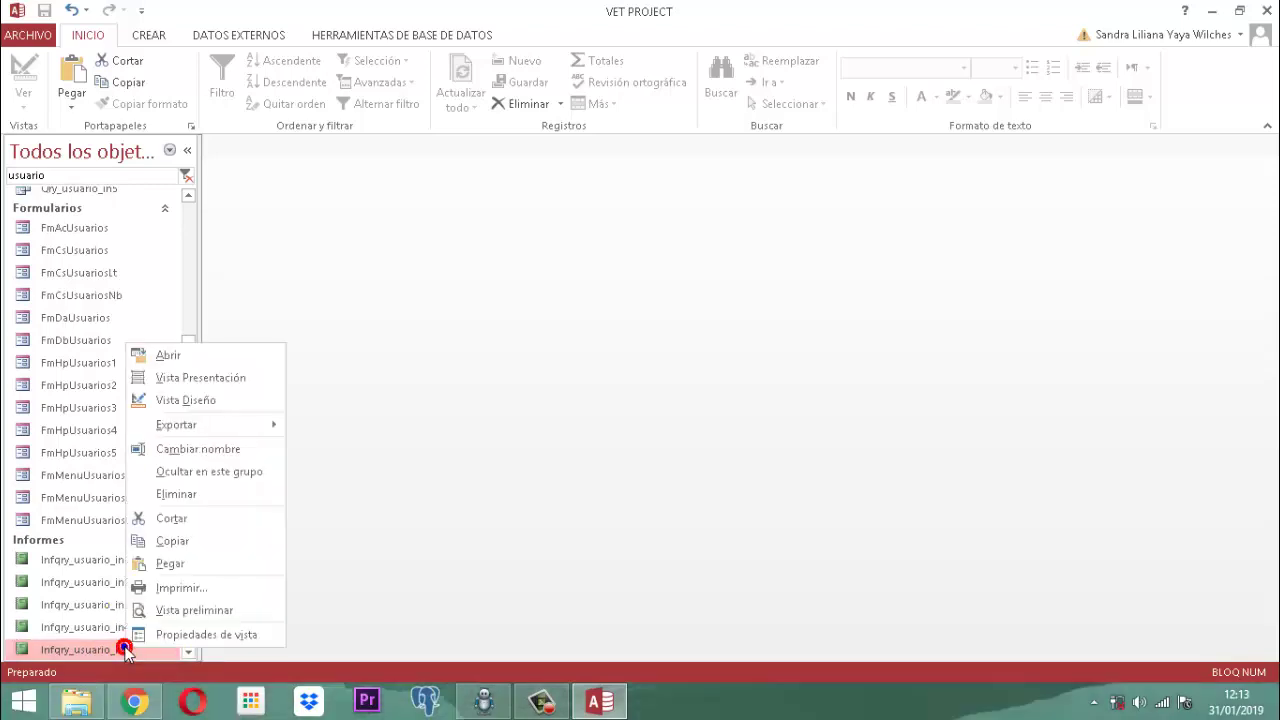
pyautogui.click(172, 410)
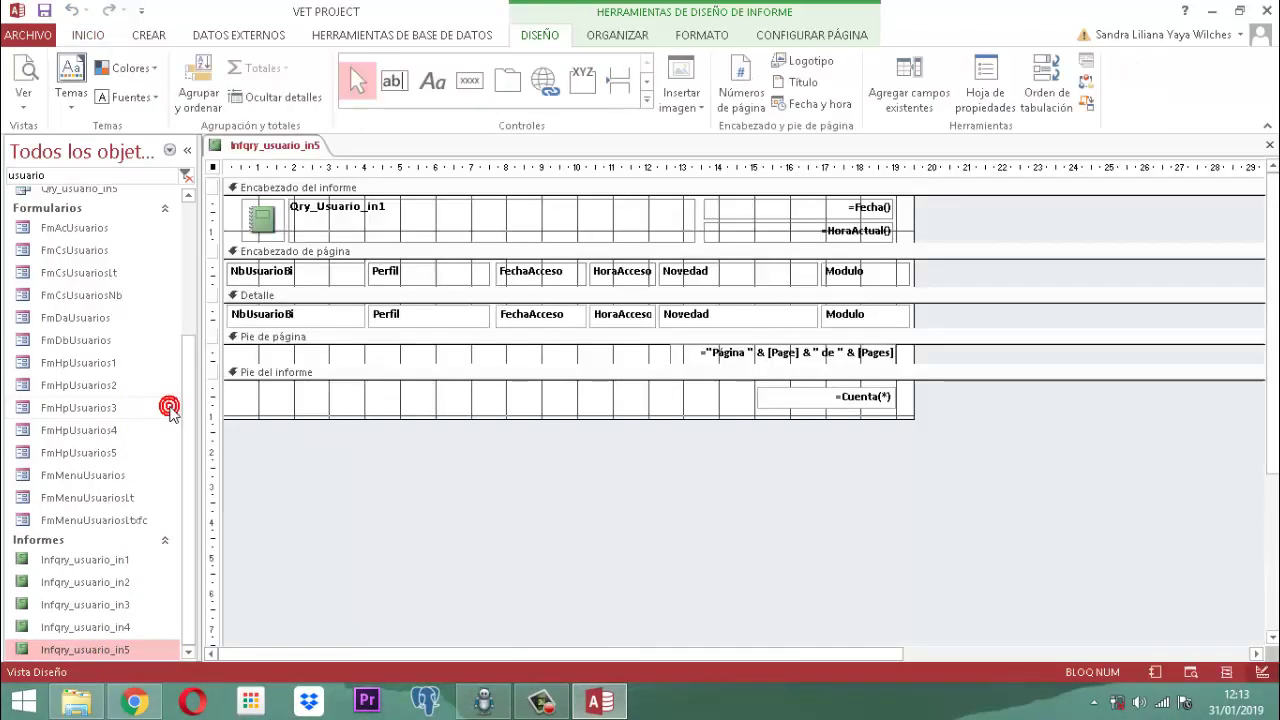
pyautogui.click(979, 104)
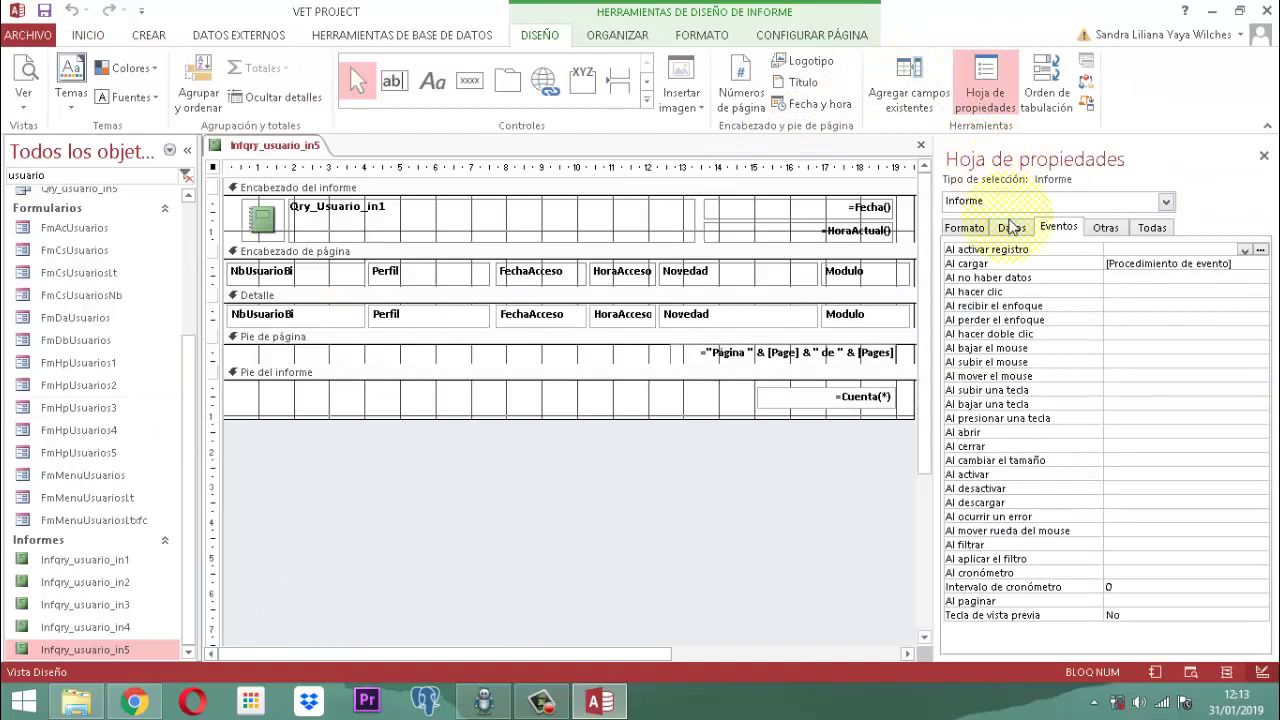
pyautogui.click(1012, 227)
pyautogui.click(1207, 250)
pyautogui.click(1207, 250)
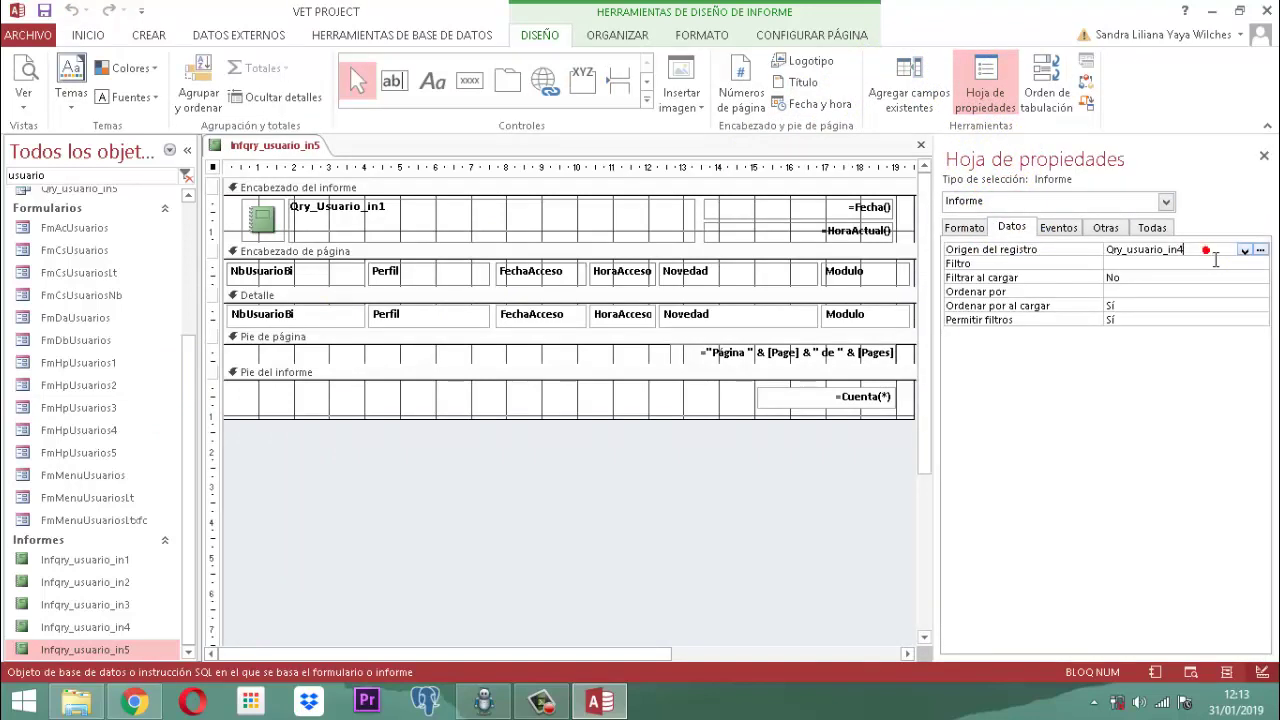
pyautogui.press('BackSpace')
pyautogui.write('5')
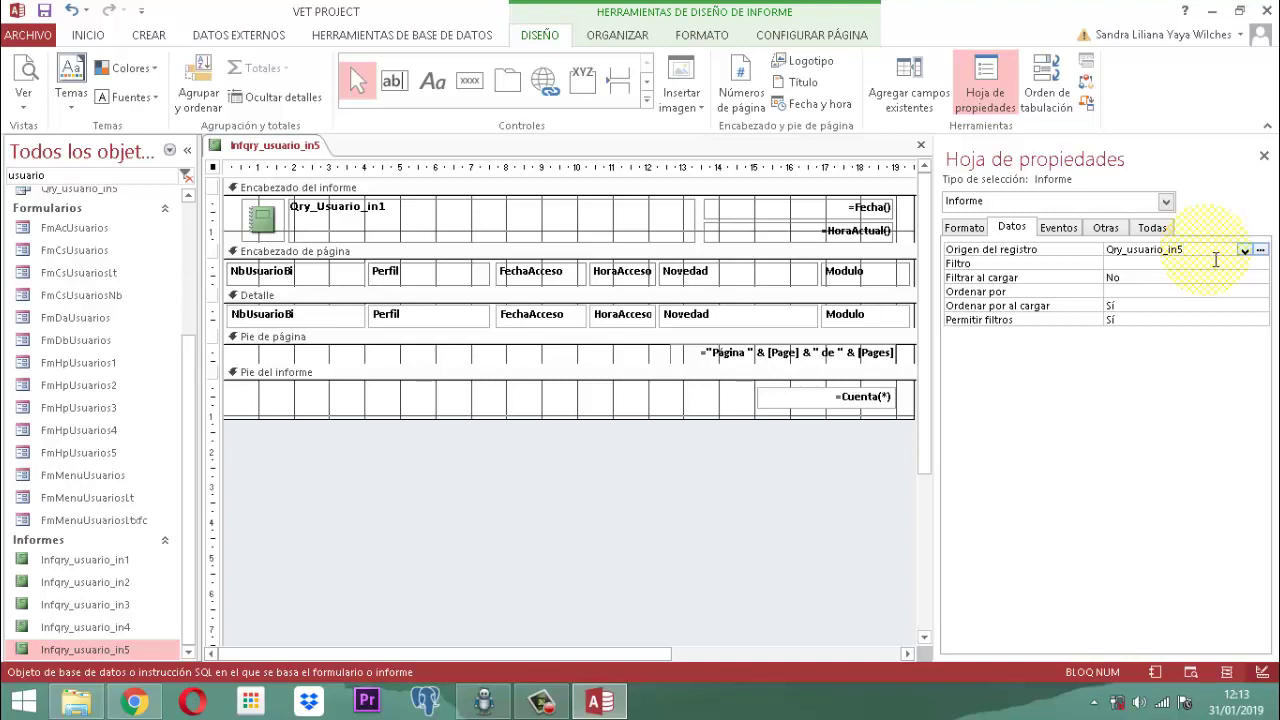
pyautogui.press('Return')
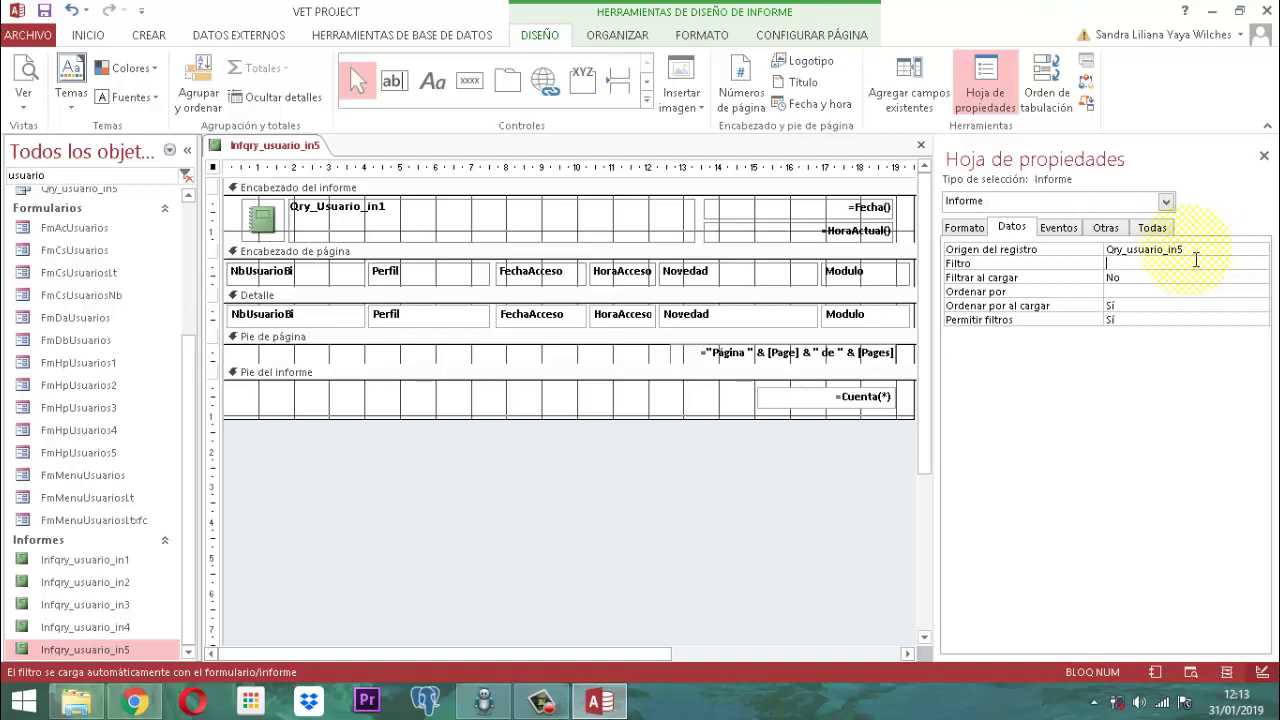
# Step: In the report's load event procedure, change the Rln1 caption text to " - Listado por Fecha Y Usuario" and save the code
pyautogui.click(1058, 227)
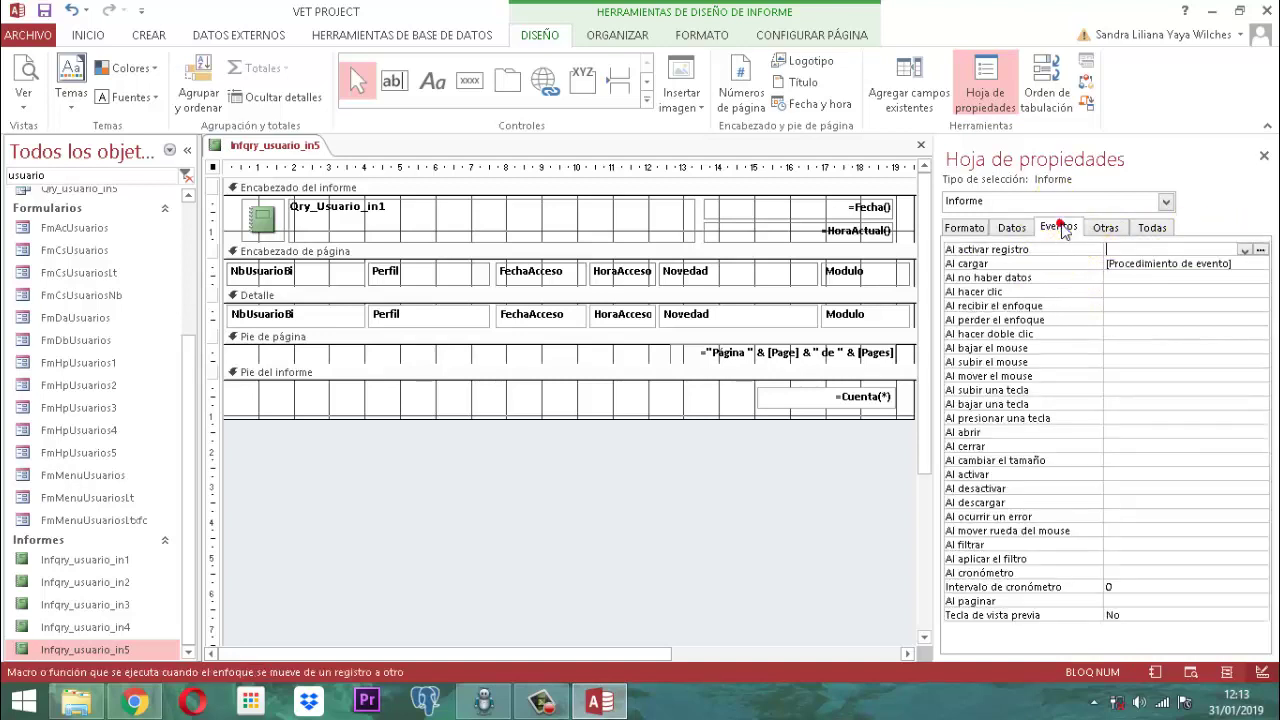
pyautogui.click(1246, 264)
pyautogui.click(1263, 264)
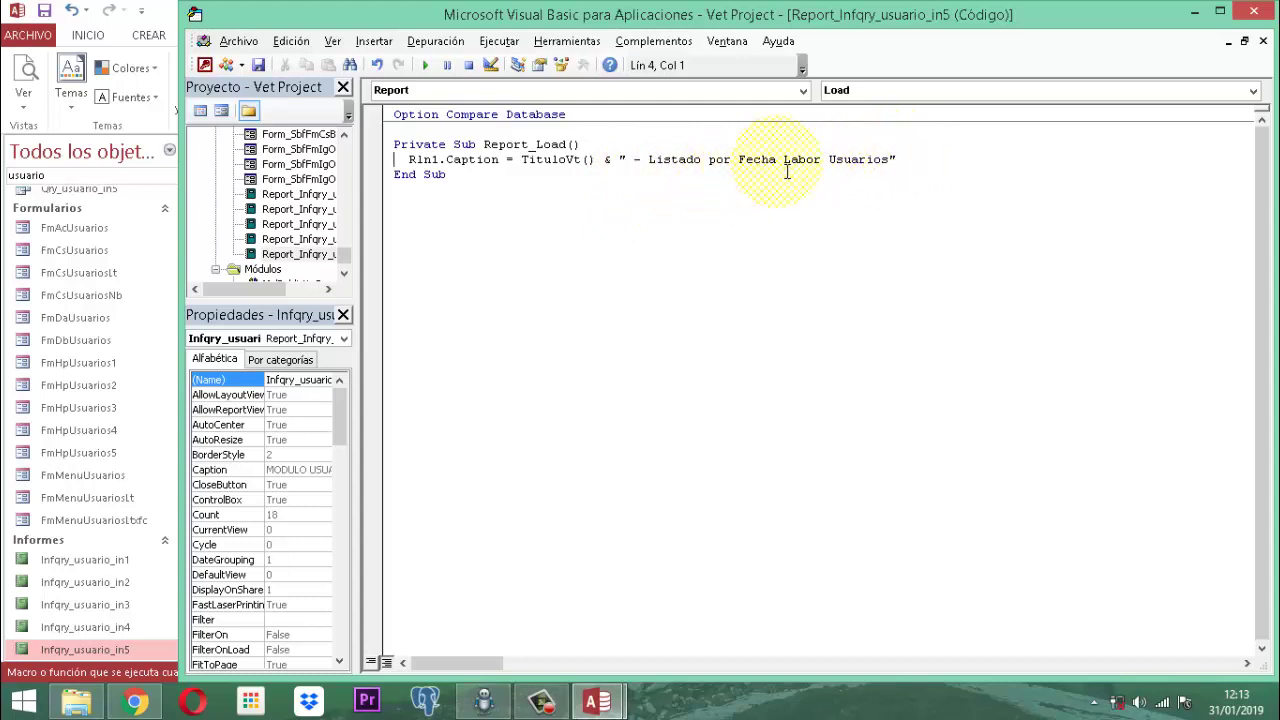
pyautogui.click(828, 159)
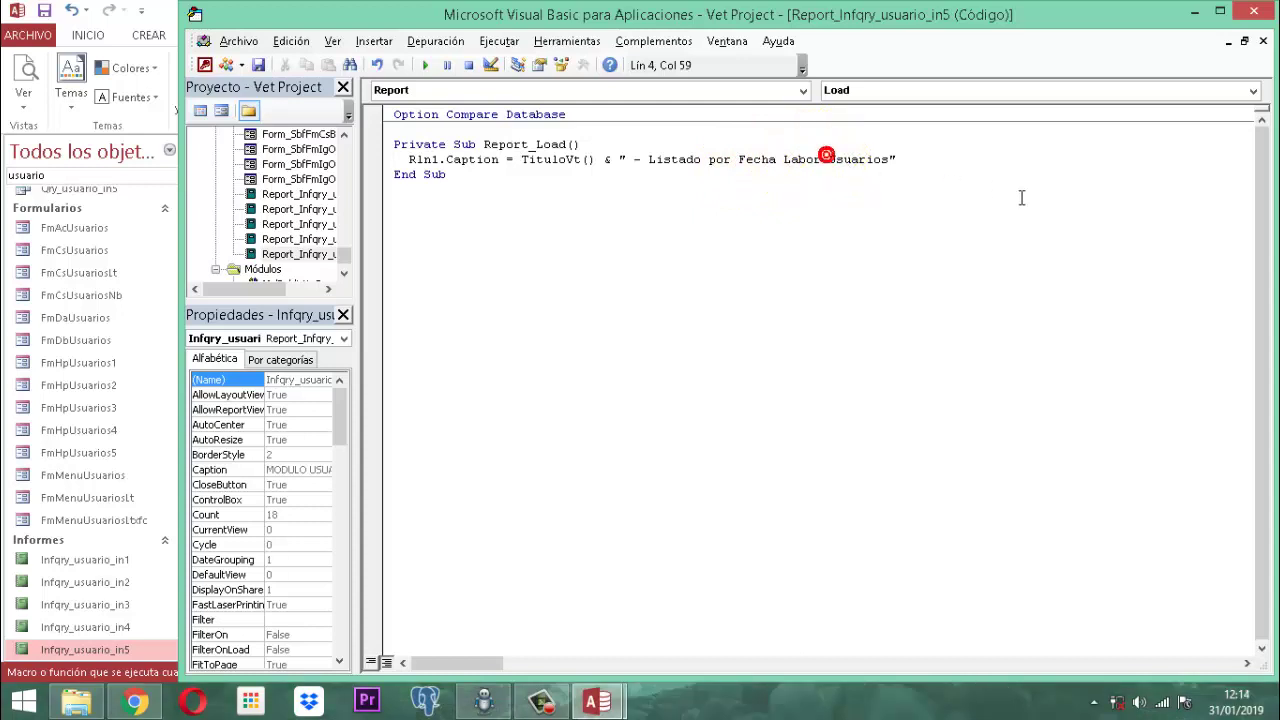
pyautogui.press('BackSpace')
pyautogui.press('BackSpace')
pyautogui.press('BackSpace')
pyautogui.press('BackSpace')
pyautogui.press('BackSpace')
pyautogui.press('BackSpace')
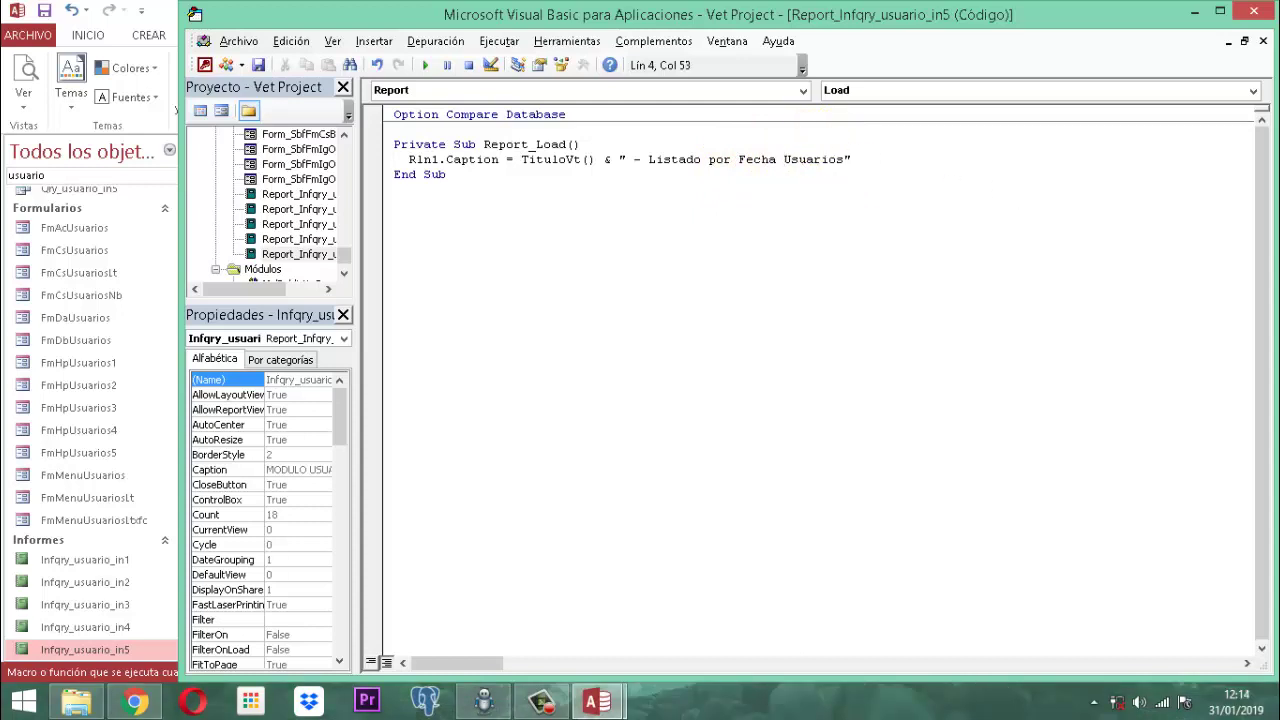
pyautogui.write('Y')
pyautogui.press('Right')
pyautogui.press('Right')
pyautogui.press('Right')
pyautogui.press('Right')
pyautogui.press('Right')
pyautogui.press('Right')
pyautogui.press('Right')
pyautogui.press('Right')
pyautogui.press('BackSpace')
pyautogui.click(259, 66)
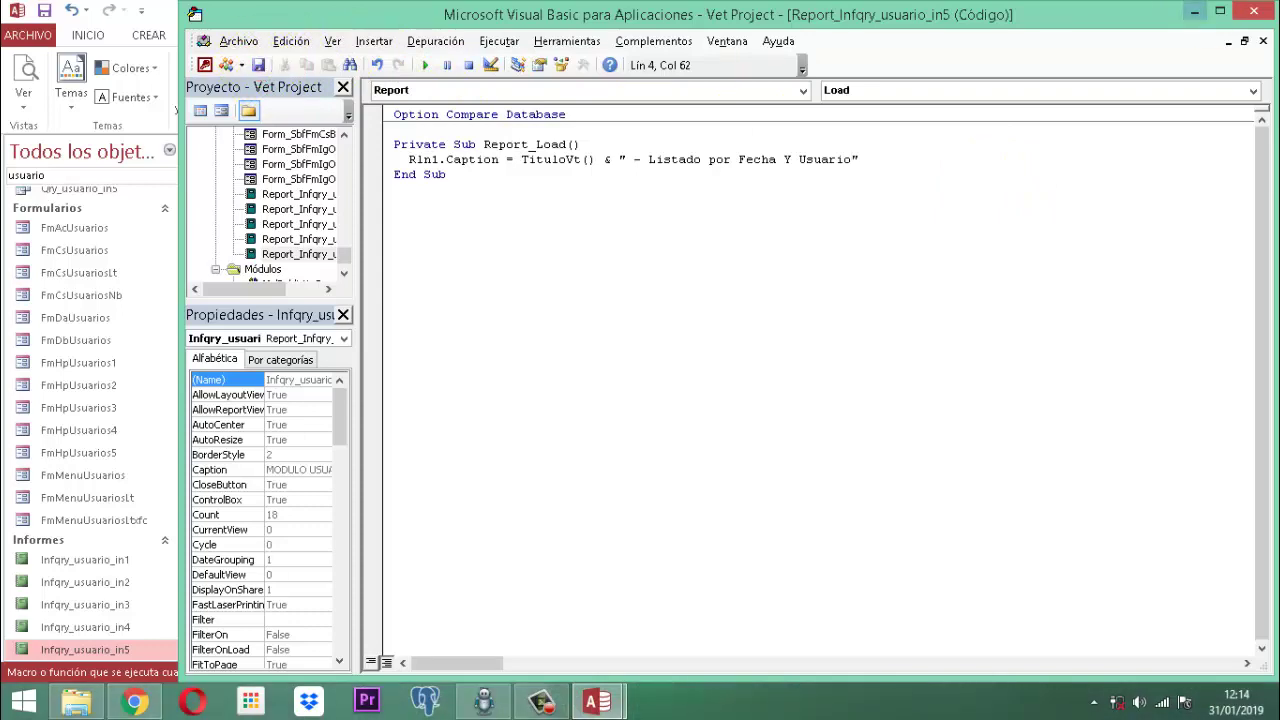
# Step: Close the code editor and the property sheet, and close the Infqry_usuario_in5 report
pyautogui.click(1254, 12)
pyautogui.click(1264, 156)
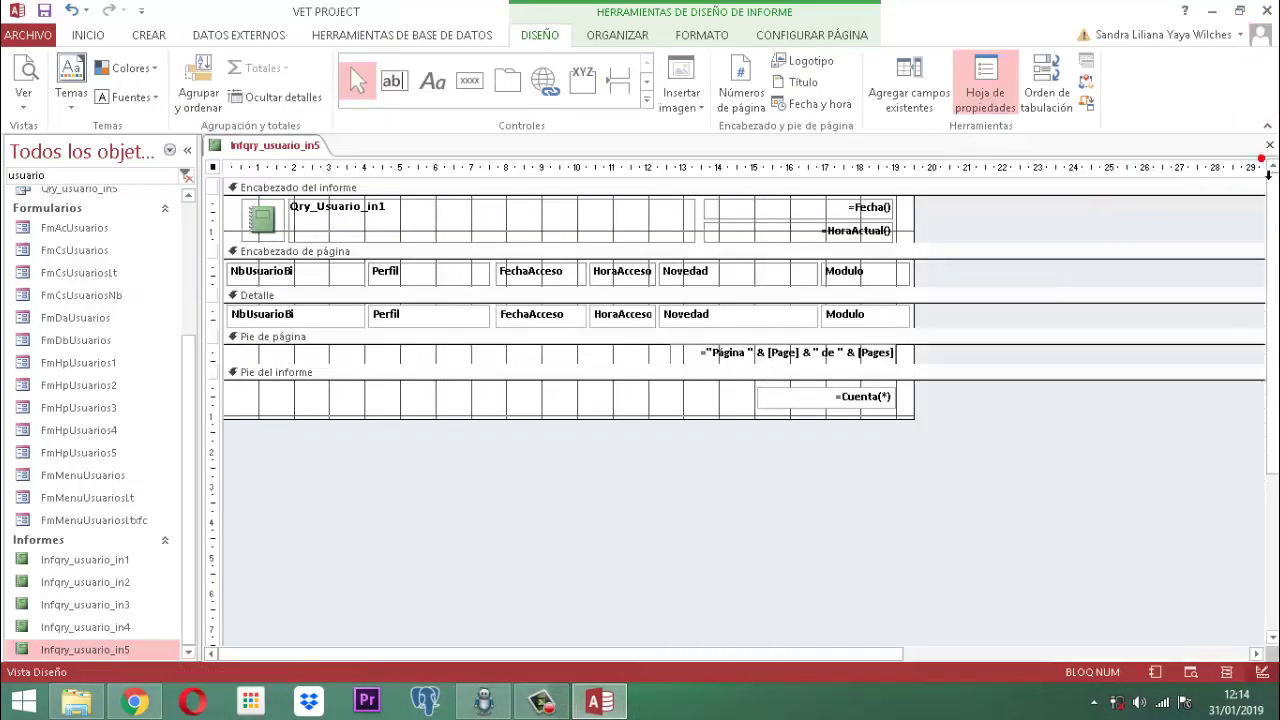
pyautogui.rightClick(300, 146)
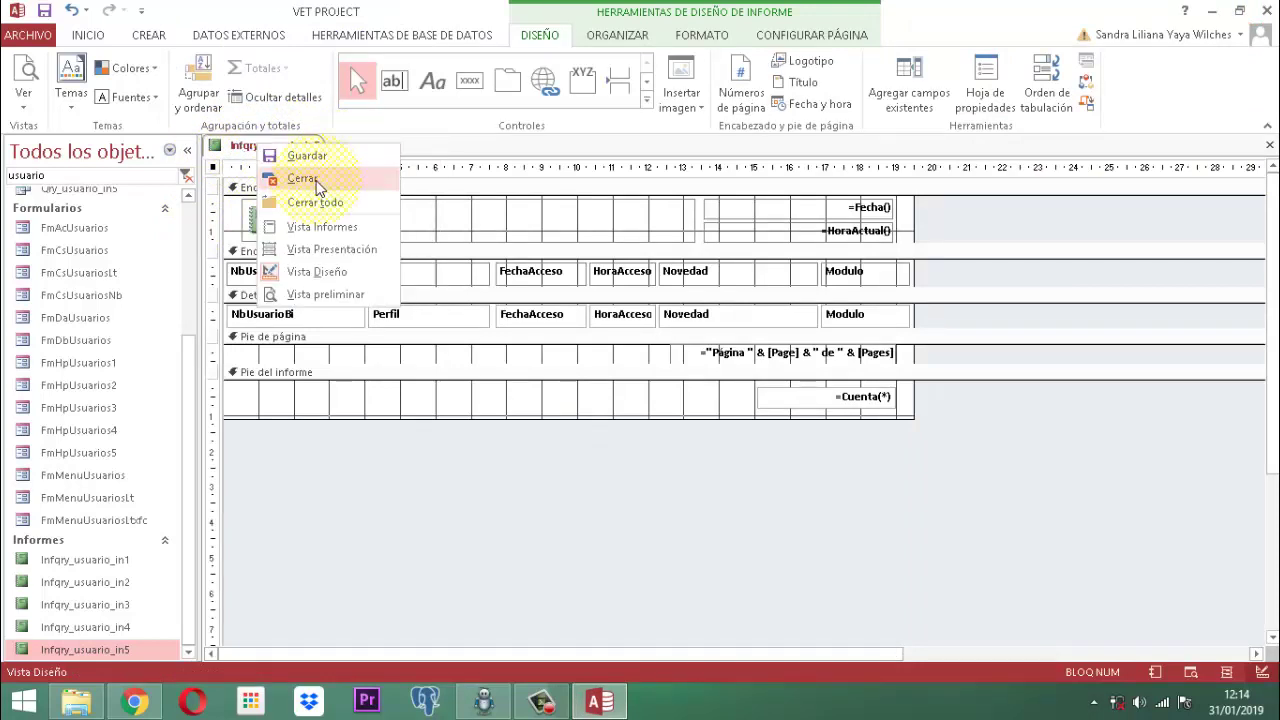
pyautogui.click(335, 180)
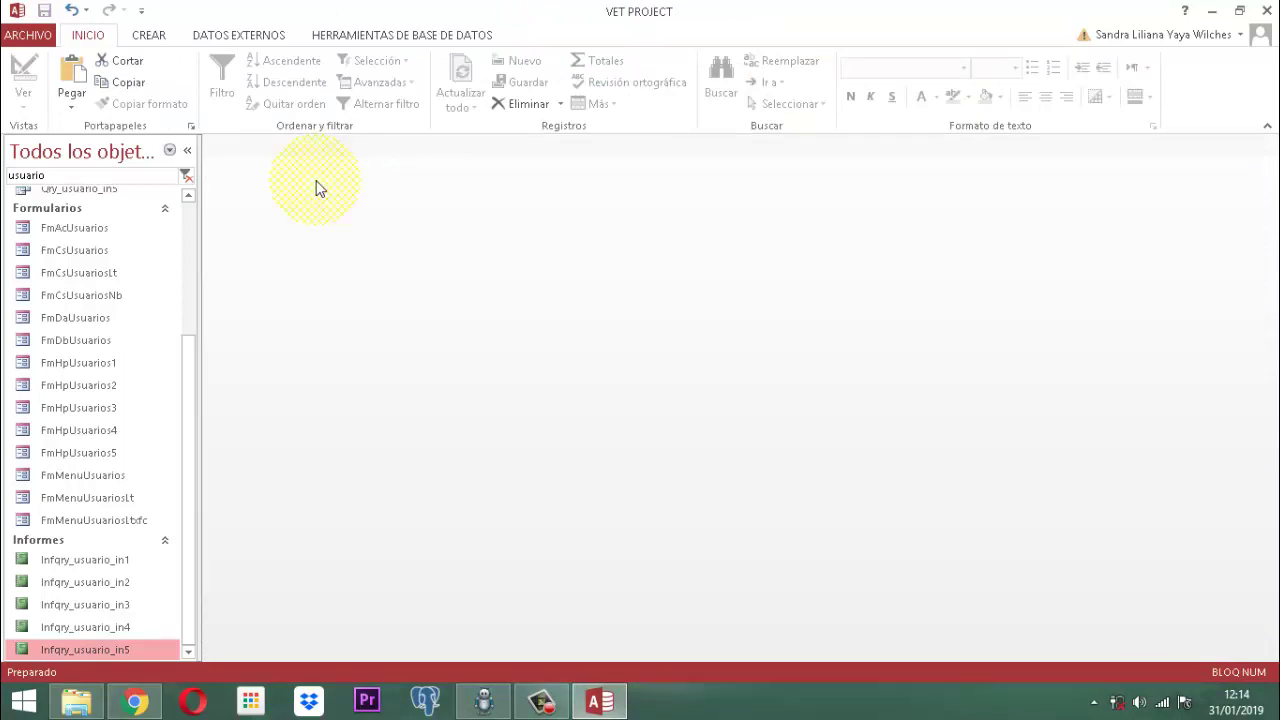
# Step: Open the FmCsUsuariosLt form in design view and rename its list box to ListaCsUserLt
pyautogui.click(89, 276)
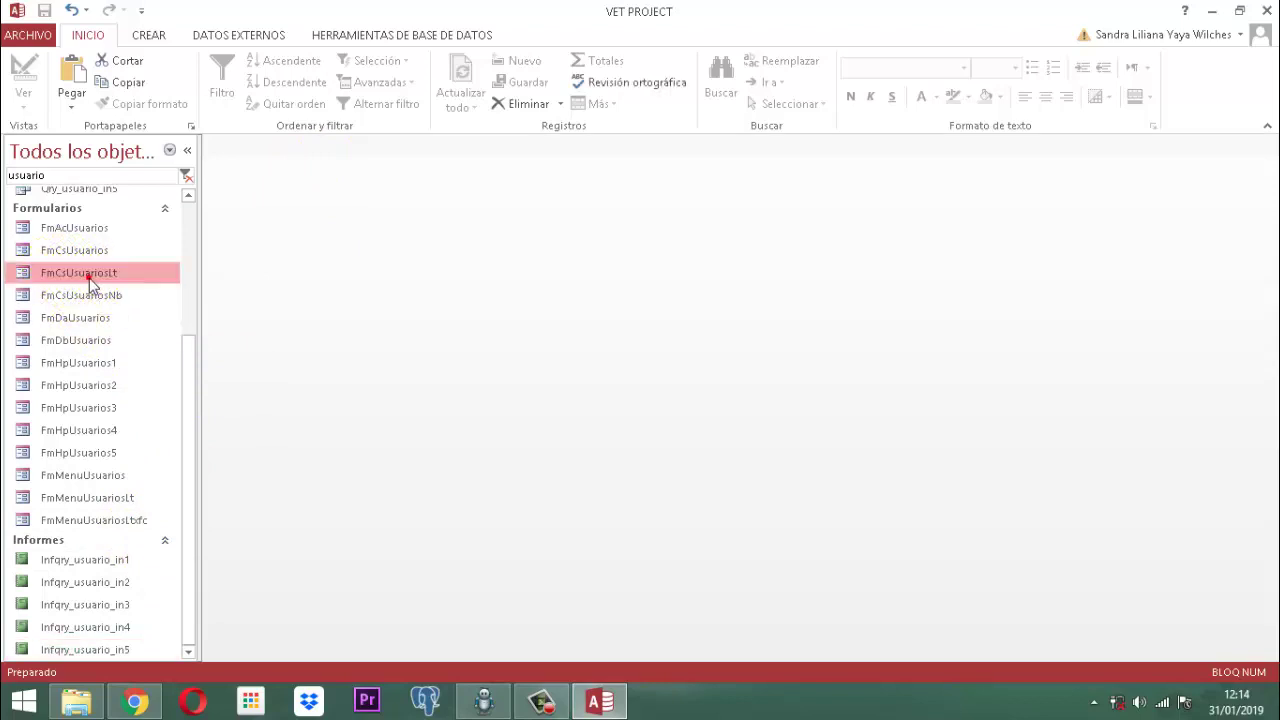
pyautogui.rightClick(89, 277)
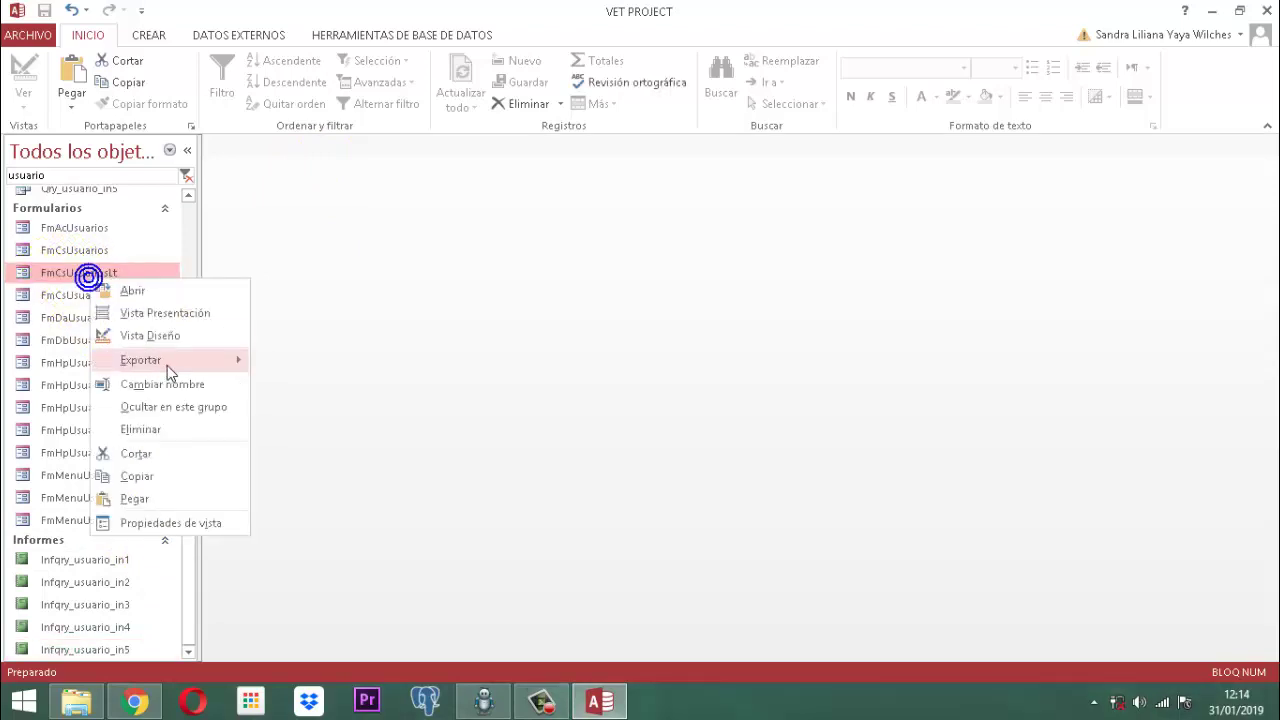
pyautogui.click(168, 337)
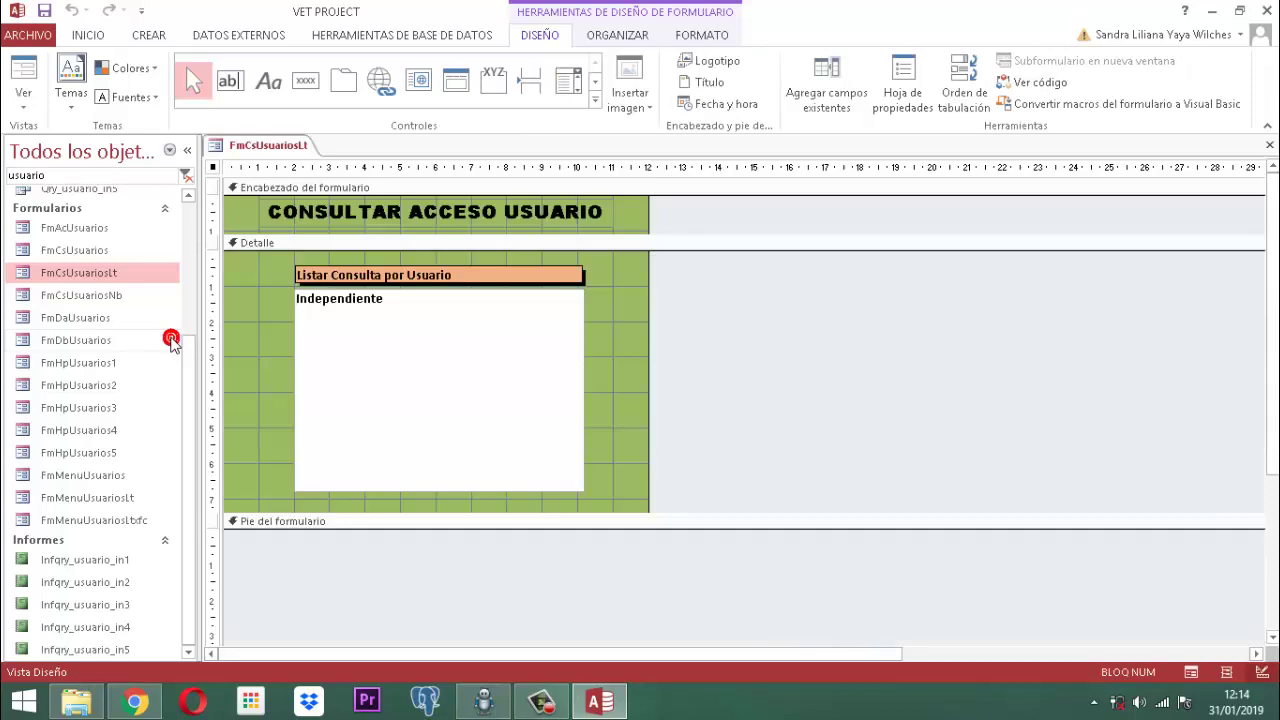
pyautogui.click(397, 347)
pyautogui.click(703, 35)
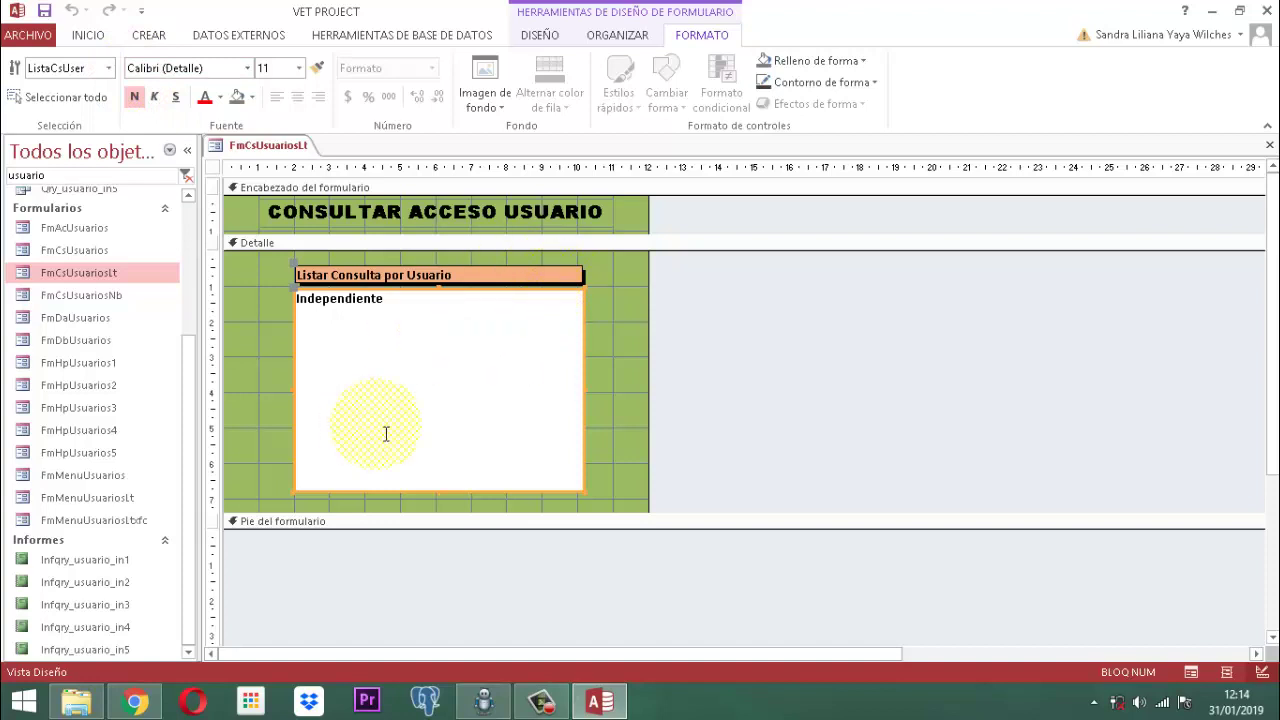
pyautogui.click(540, 36)
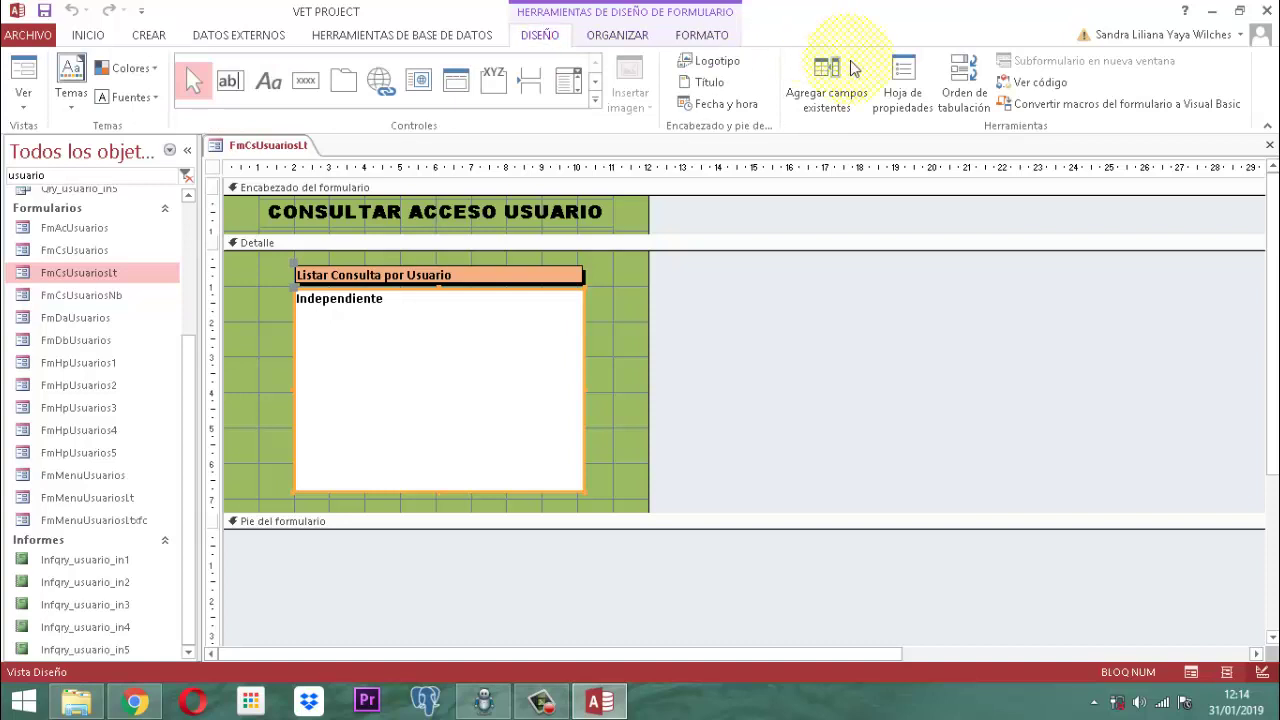
pyautogui.click(903, 93)
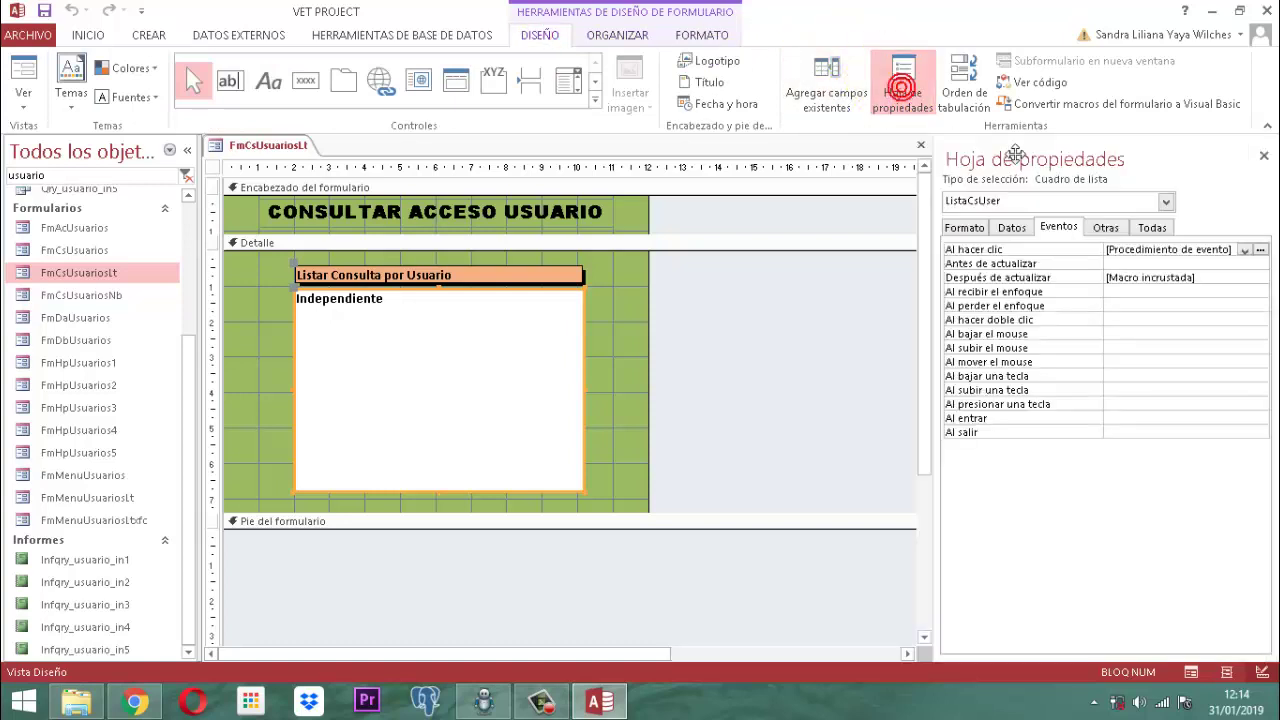
pyautogui.click(1106, 230)
pyautogui.click(1185, 250)
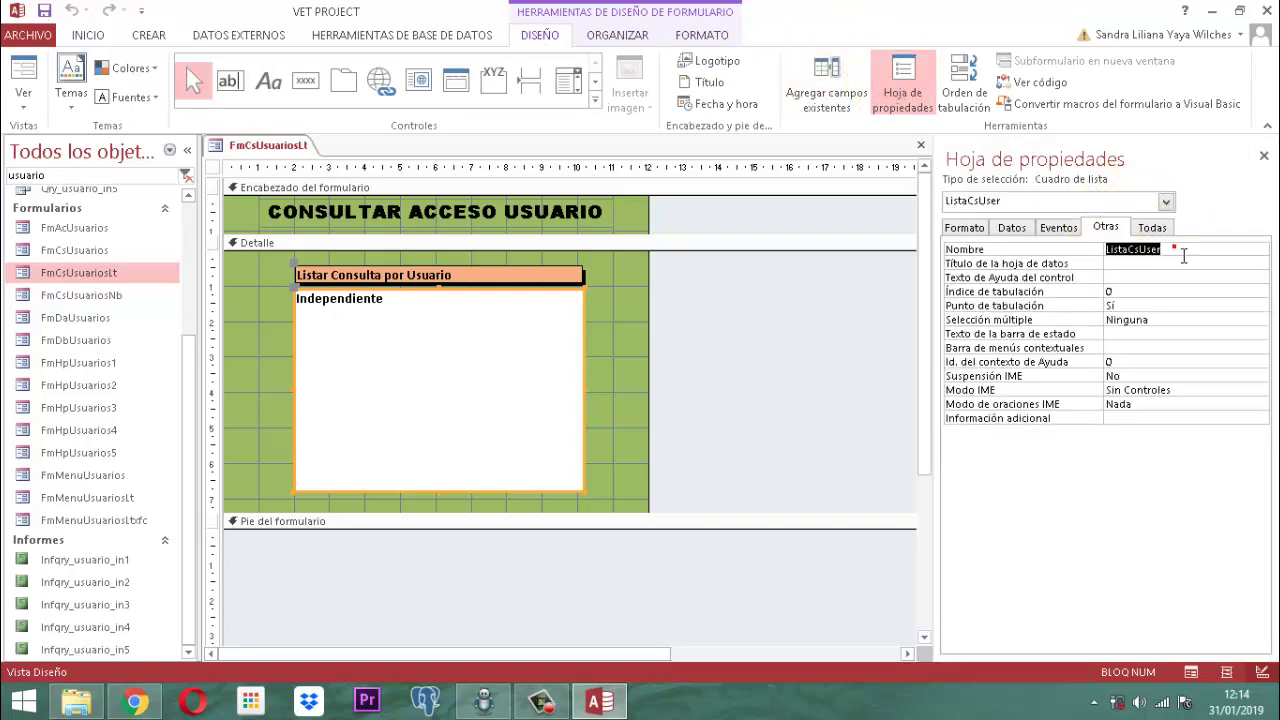
pyautogui.click(1176, 249)
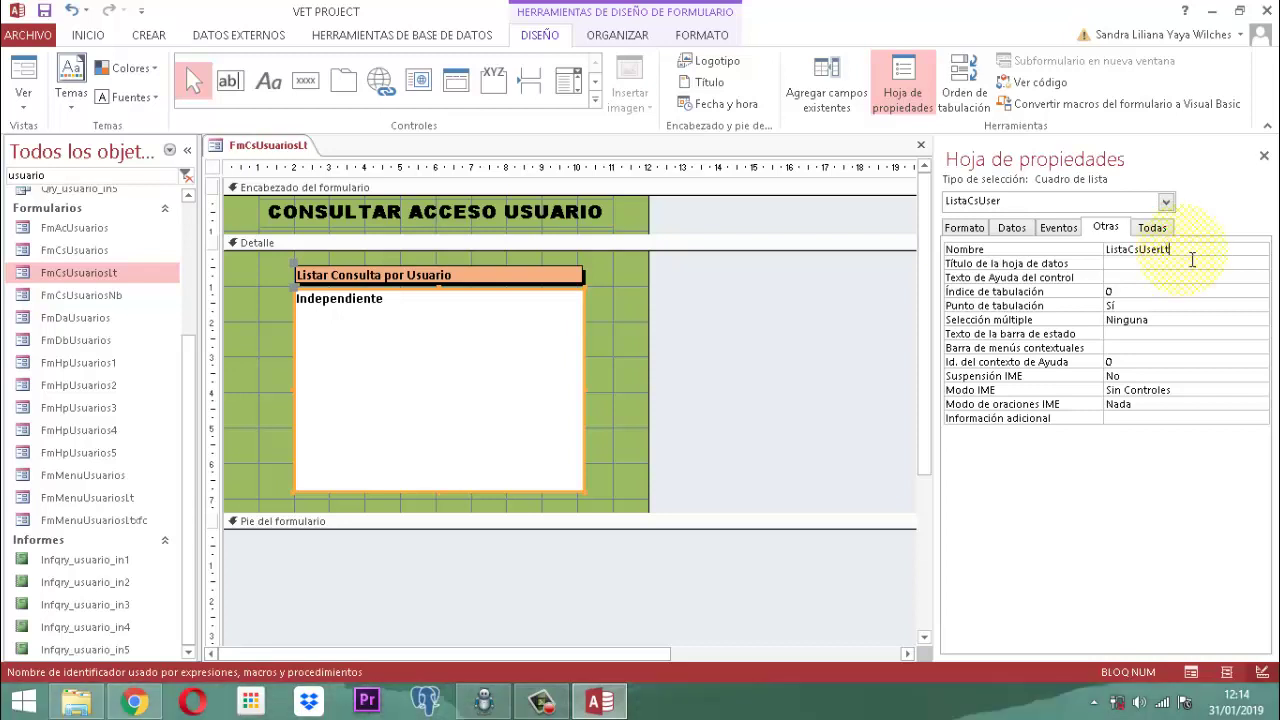
# Step: Review the embedded macro of the list box's after-update event, and close the macro designer
pyautogui.click(1066, 234)
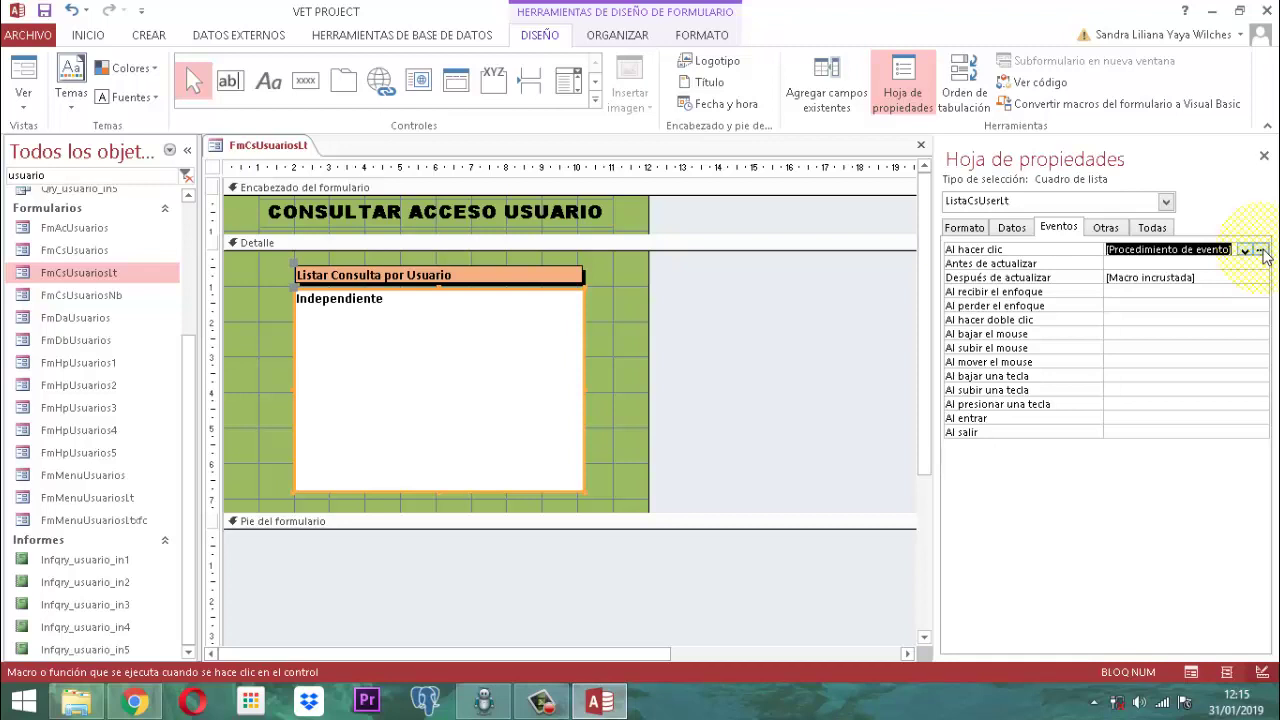
pyautogui.click(1214, 276)
pyautogui.click(1261, 278)
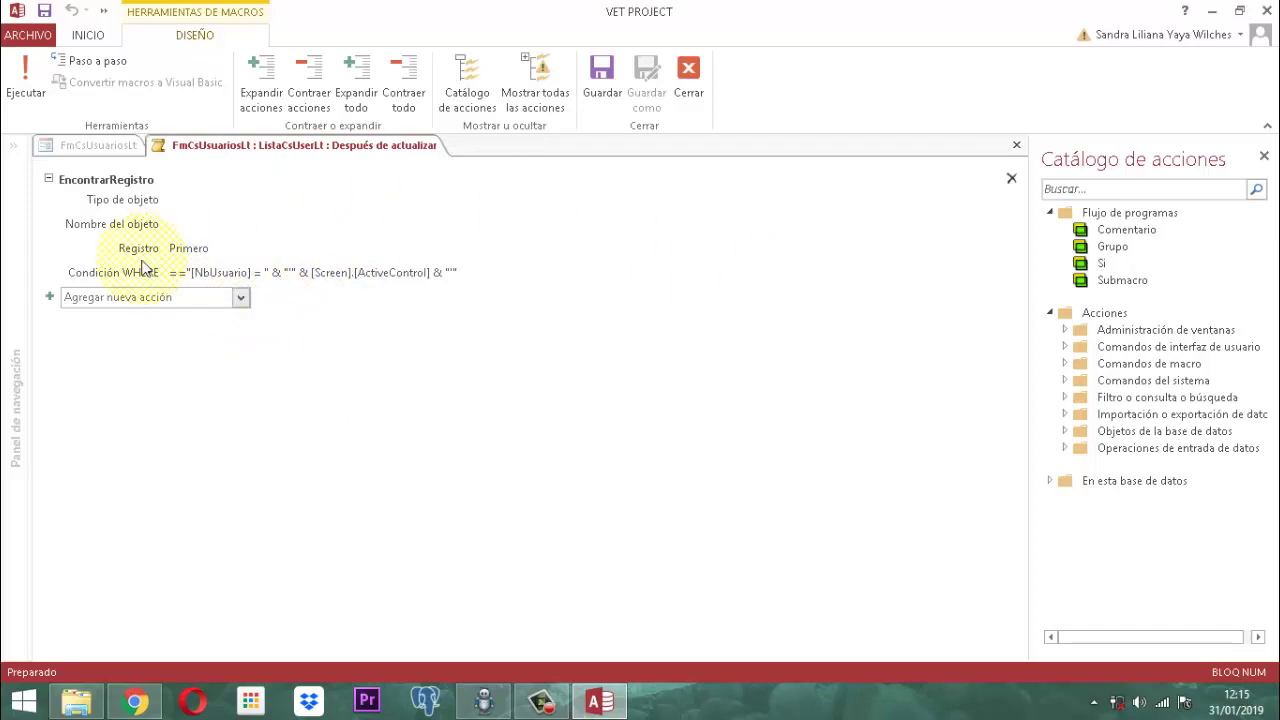
pyautogui.click(687, 95)
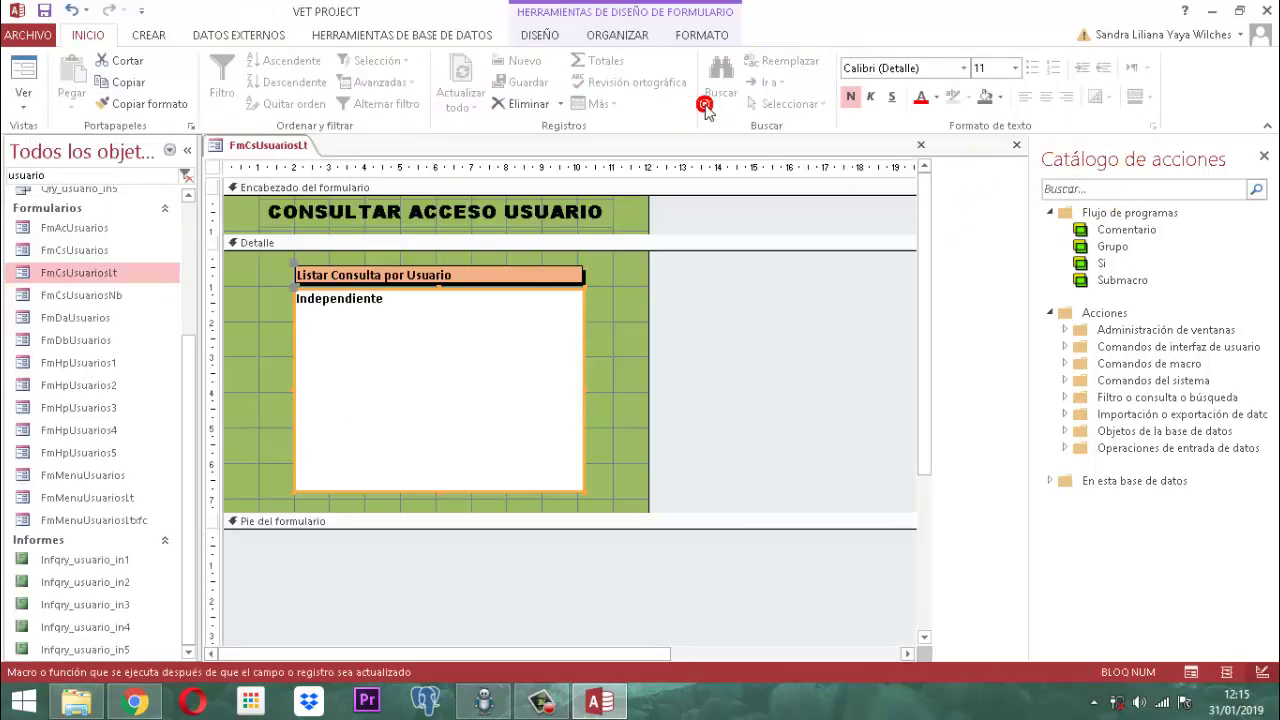
# Step: Remove the embedded macro from the list box's after-update event and open its click event procedure in the code editor
pyautogui.click(1222, 275)
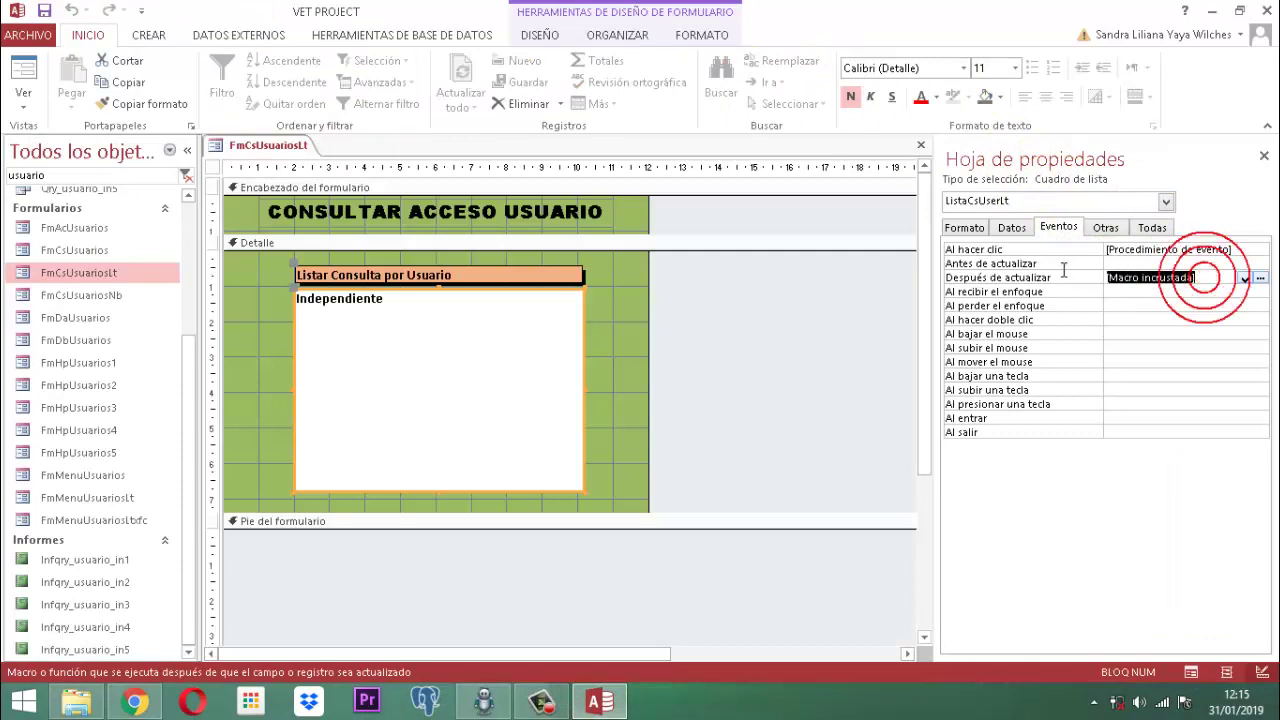
pyautogui.press('Delete')
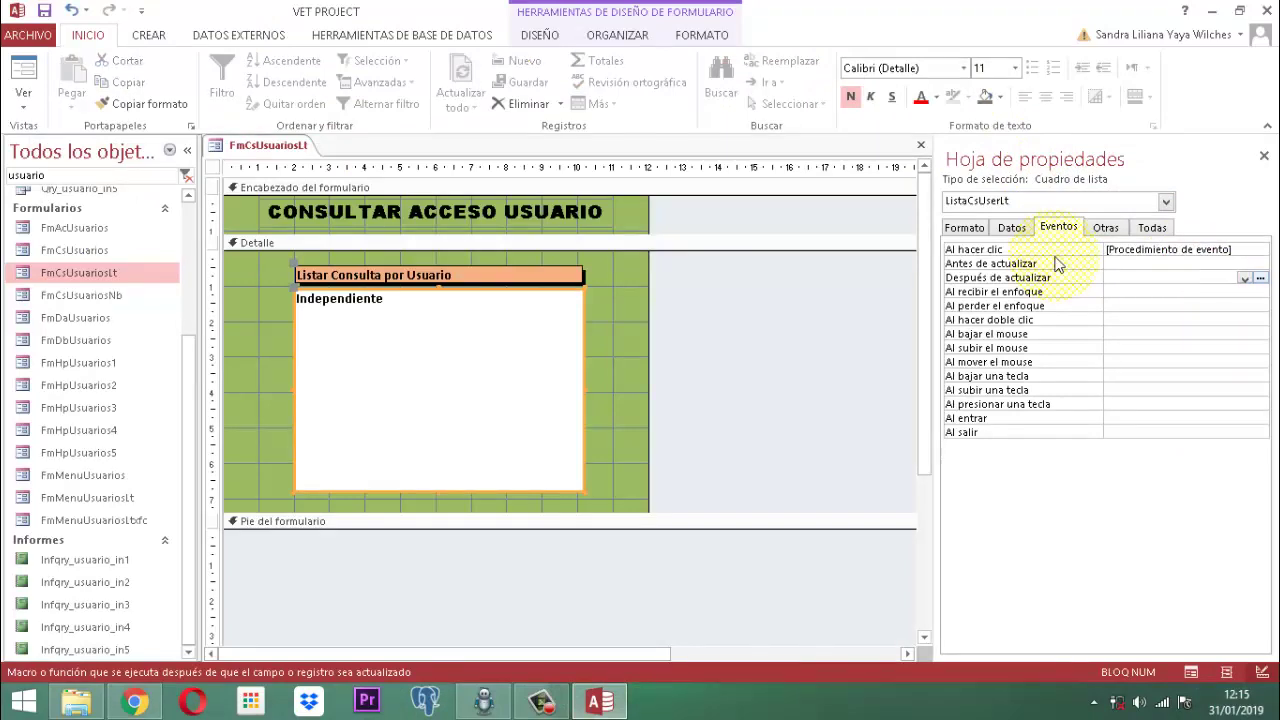
pyautogui.click(1244, 249)
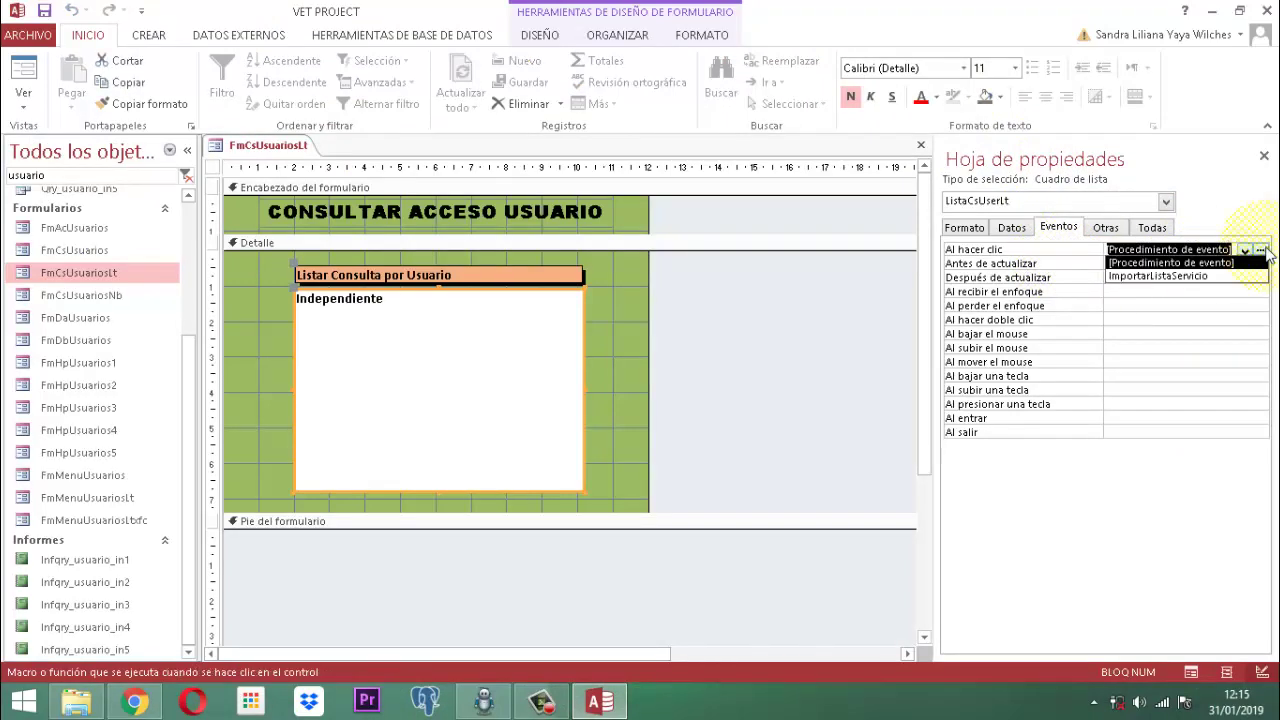
pyautogui.click(1263, 250)
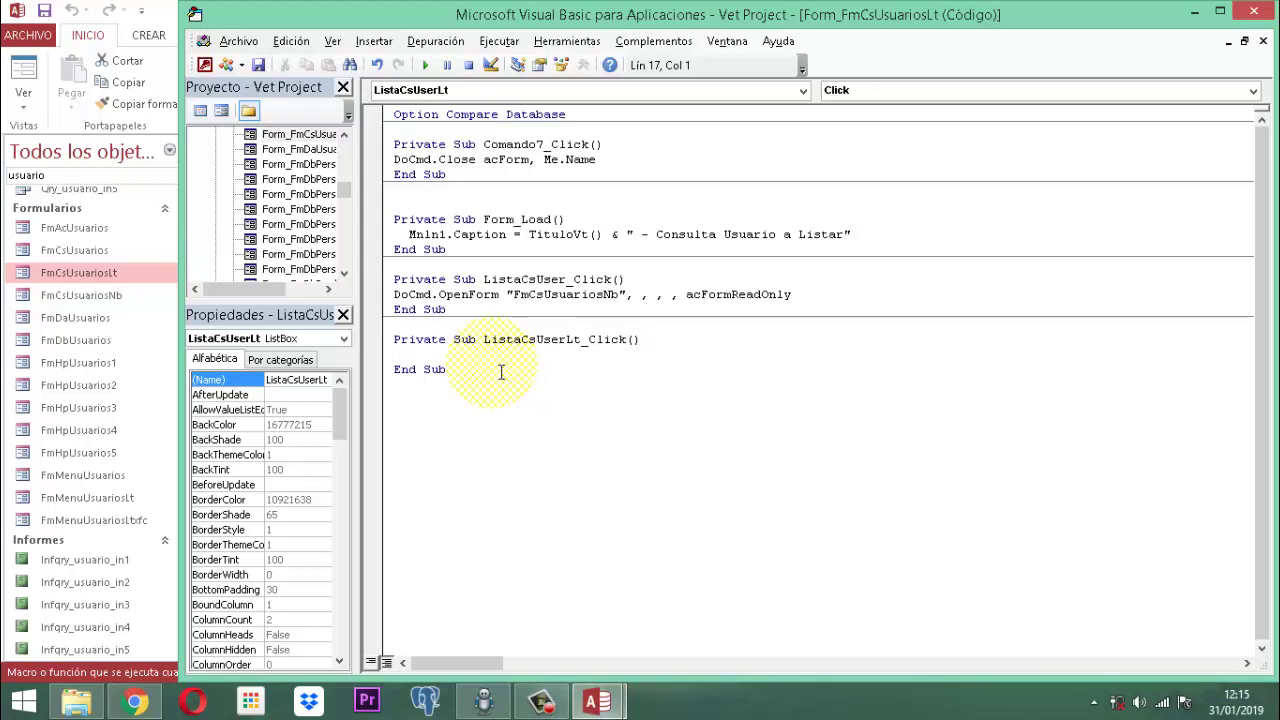
# Step: In the ListaCsUserLt_Click procedure, assign the list box selection to the variable with pbNbuser = Me.ListaCsUserLt
pyautogui.press('Tab')
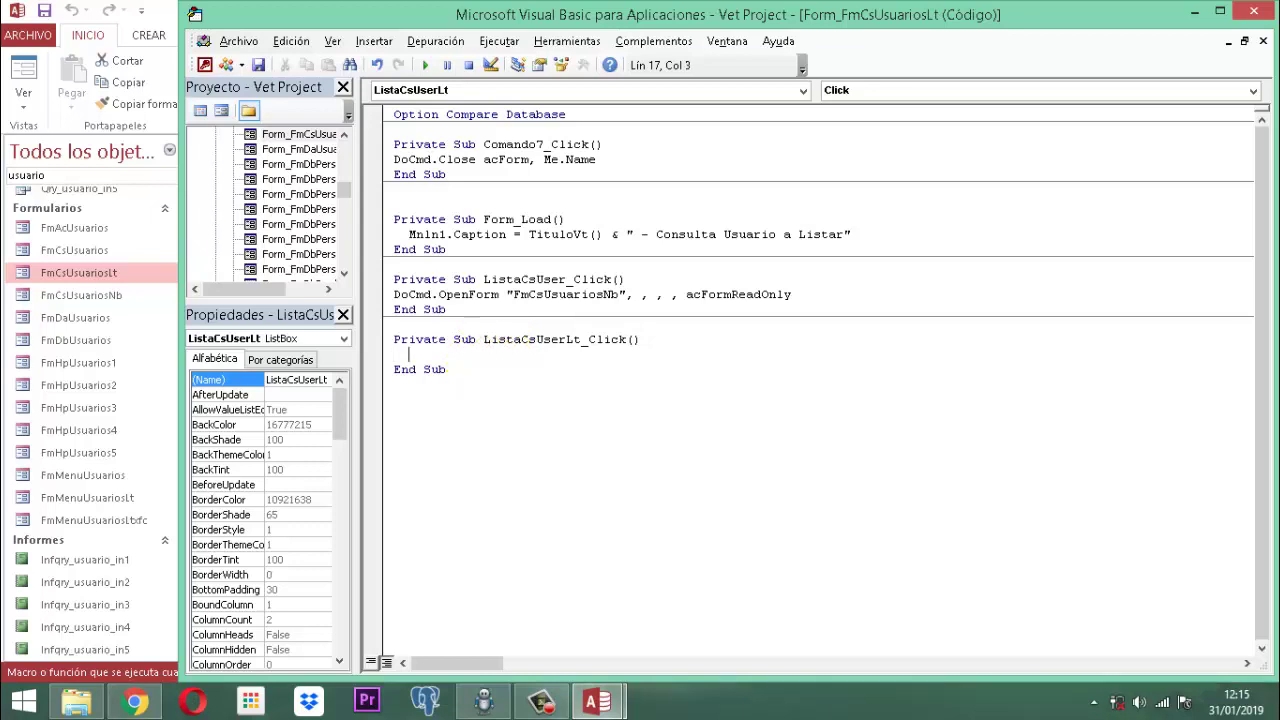
pyautogui.write('pbnbuser= M')
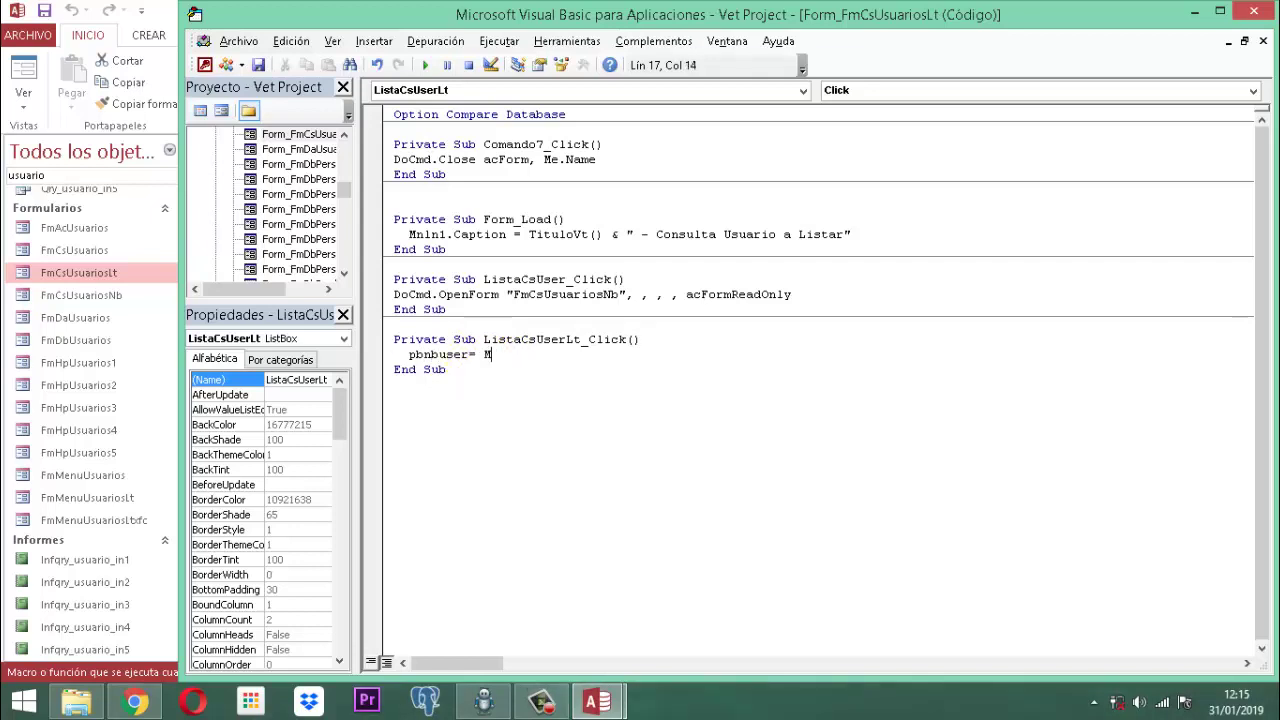
pyautogui.write('e.li')
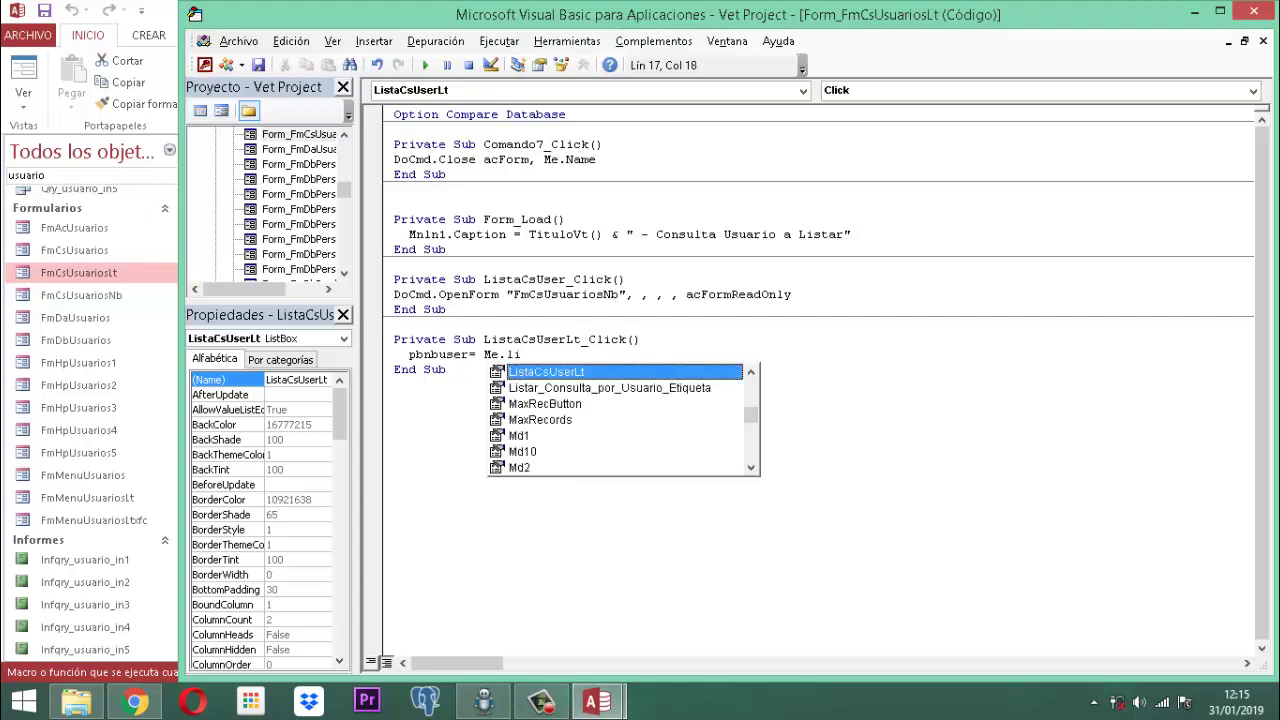
pyautogui.write('staCsUserLt')
pyautogui.press('Return')
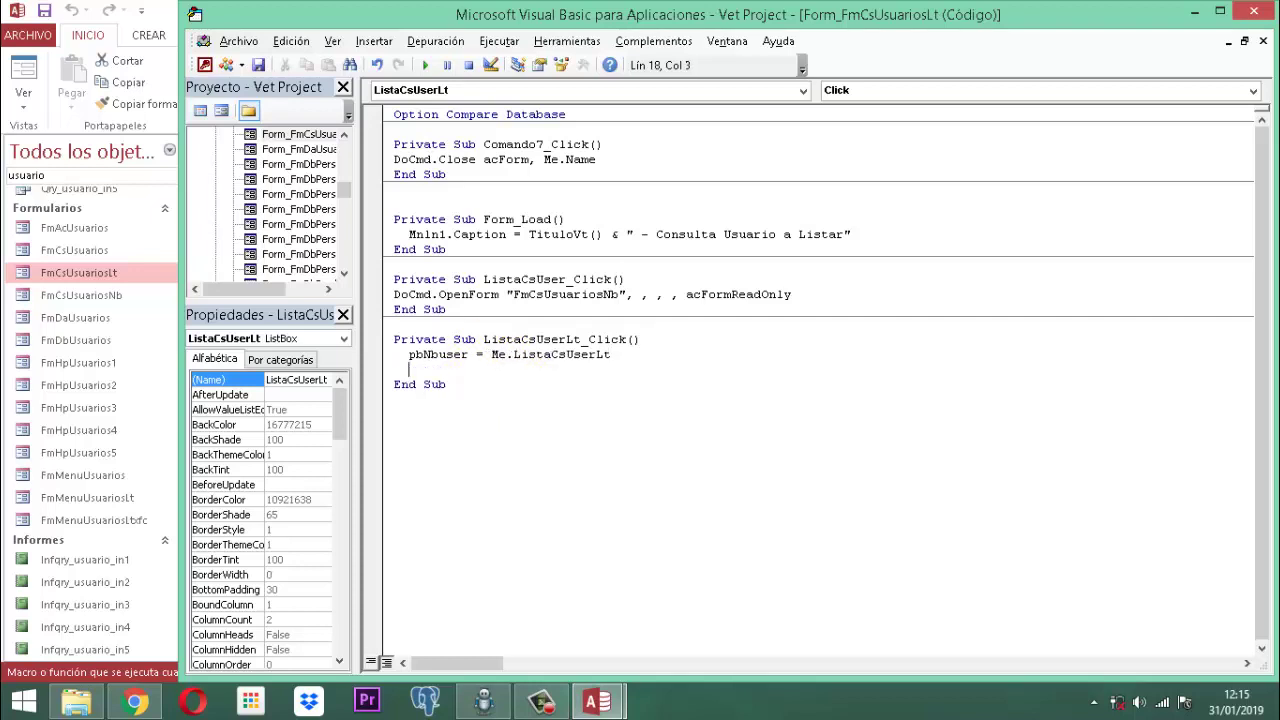
# Step: Add the line DoCmd.OpenReport "Infqry_usuario_in5", acViewPreview to the ListaCsUserLt_Click procedure
pyautogui.write('docmd.open')
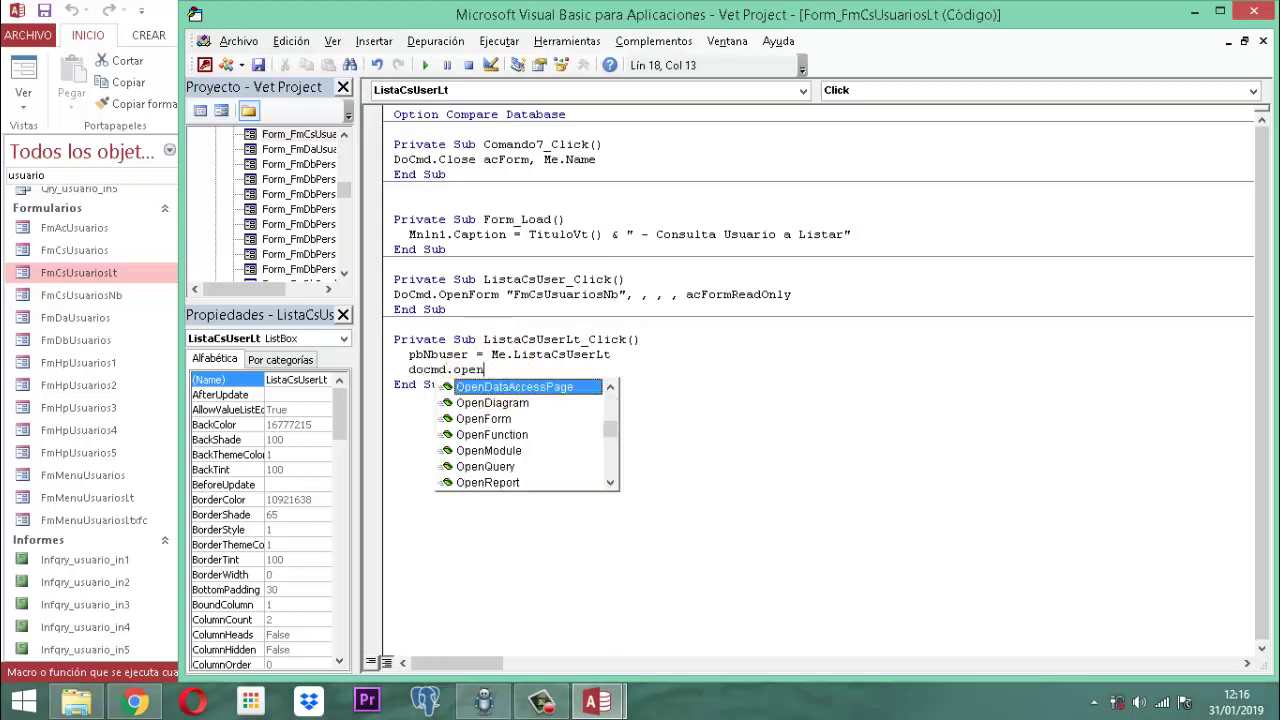
pyautogui.write('r')
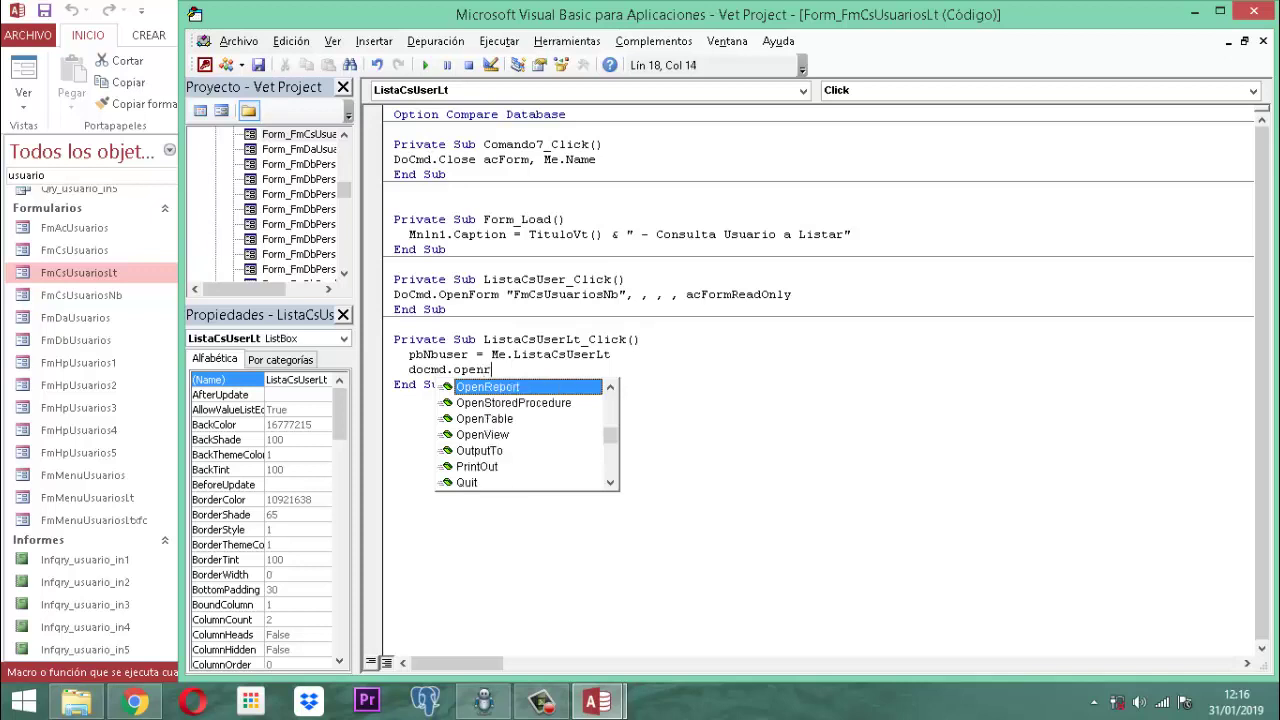
pyautogui.press('space')
pyautogui.write('"')
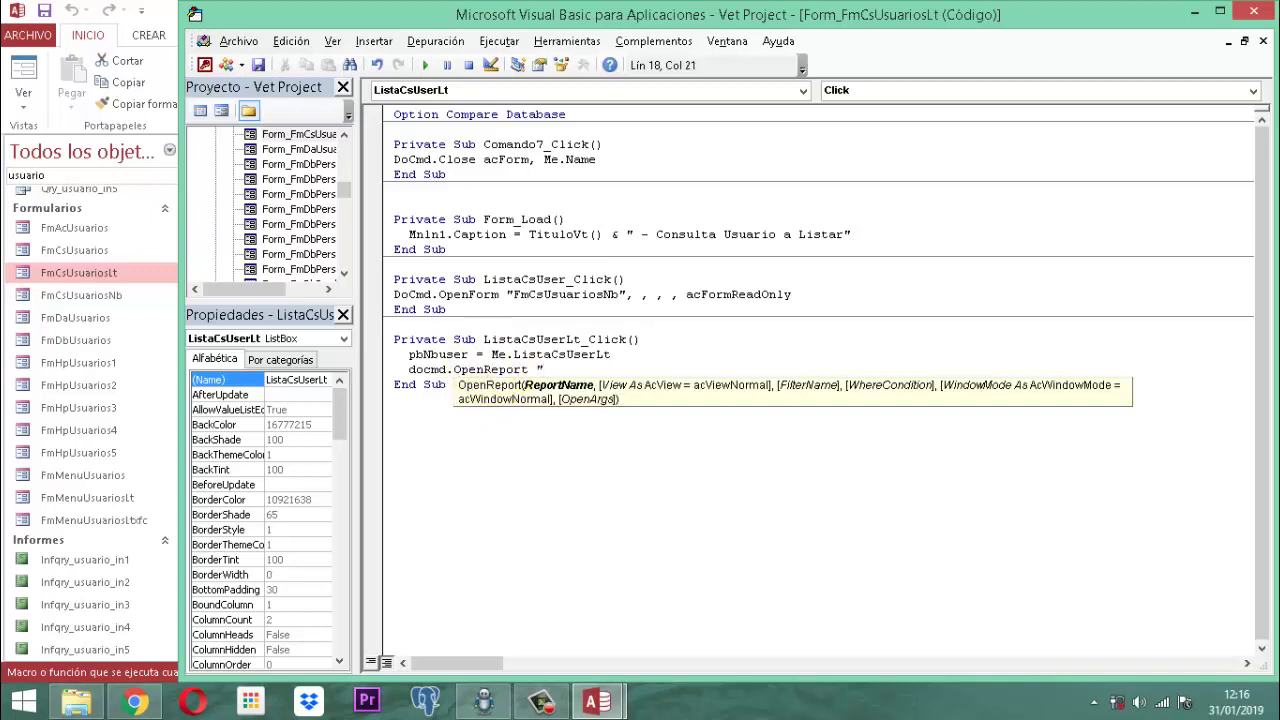
pyautogui.write('Infqry')
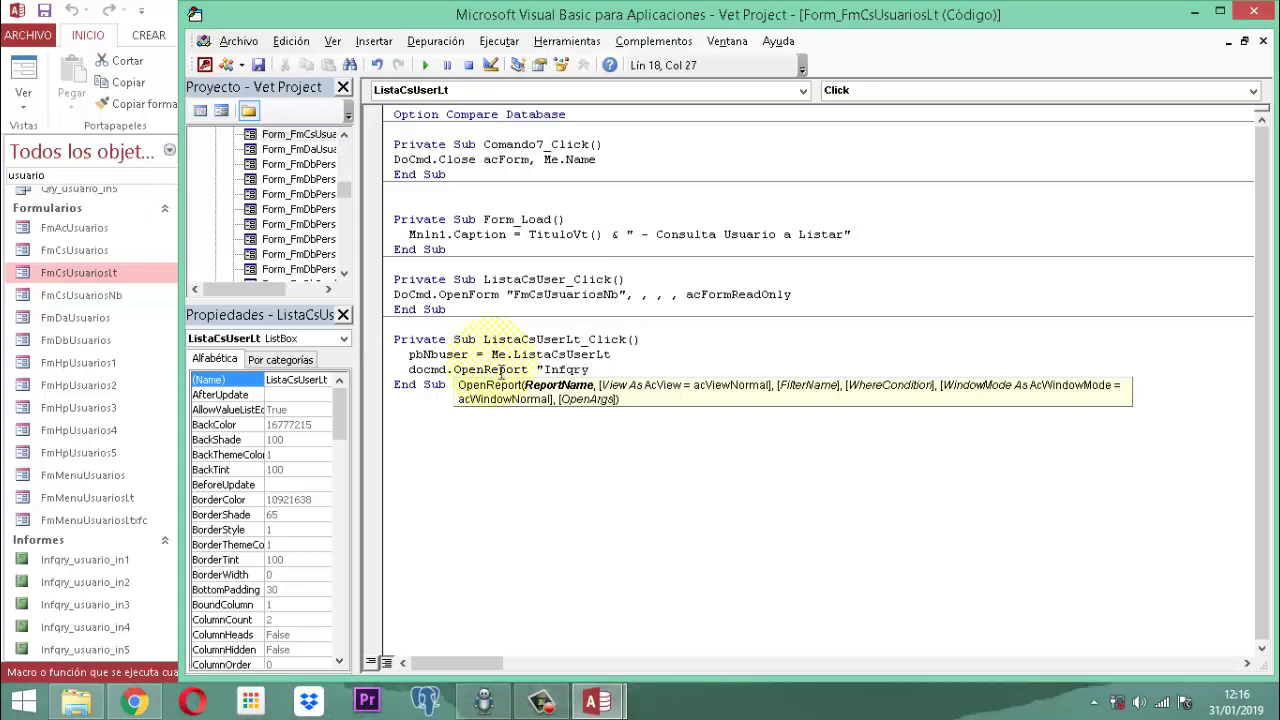
pyautogui.write('_usuario_in5",')
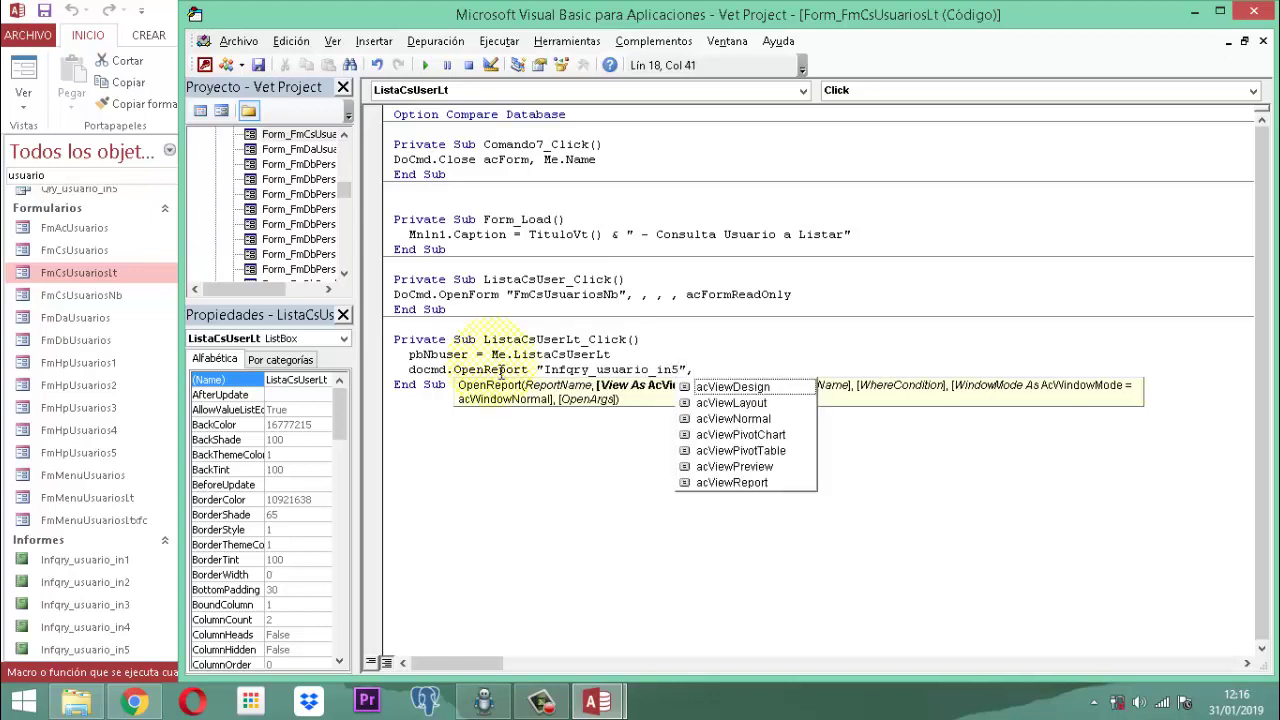
pyautogui.press('Down')
pyautogui.press('Down')
pyautogui.press('Down')
pyautogui.press('Down')
pyautogui.press('Down')
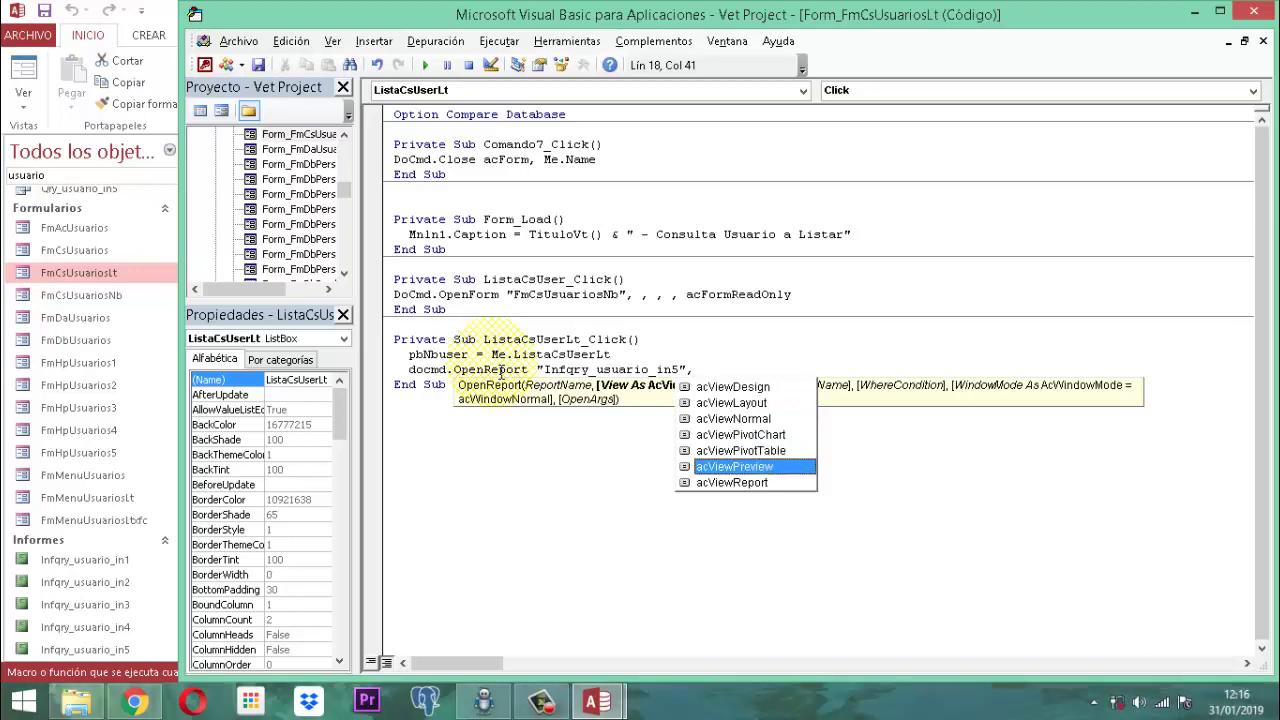
pyautogui.press('space')
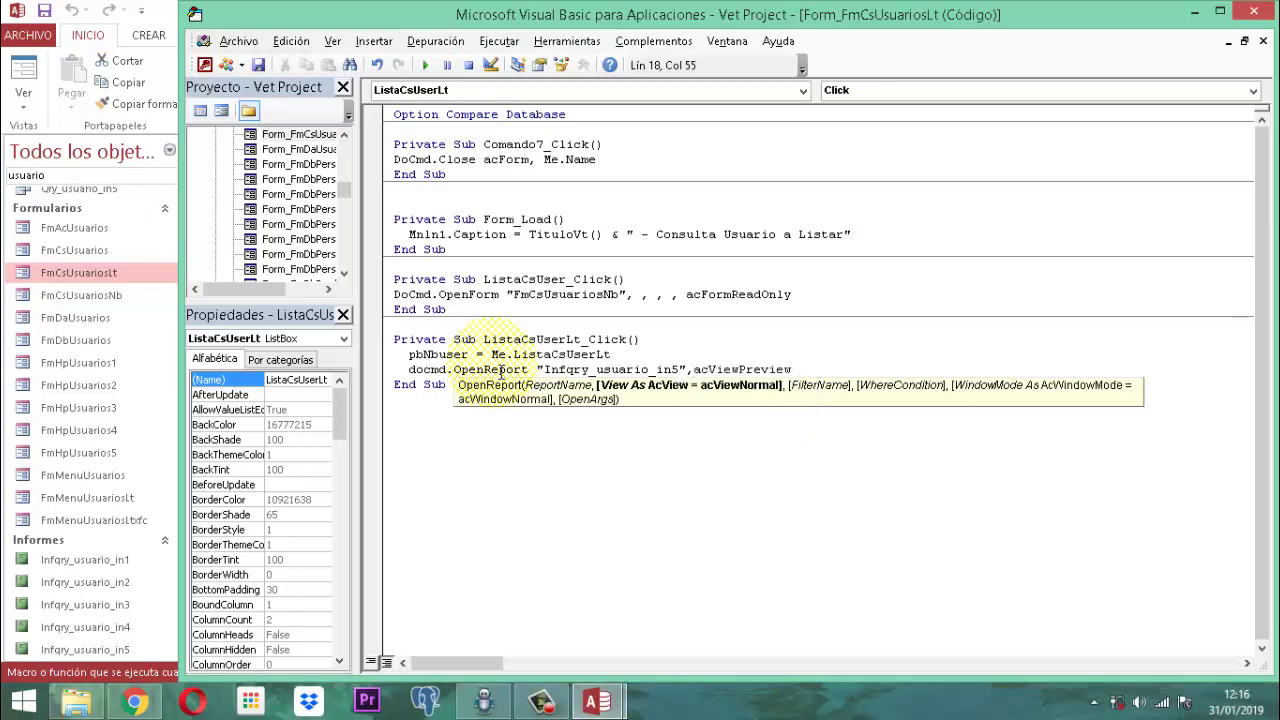
pyautogui.click(661, 267)
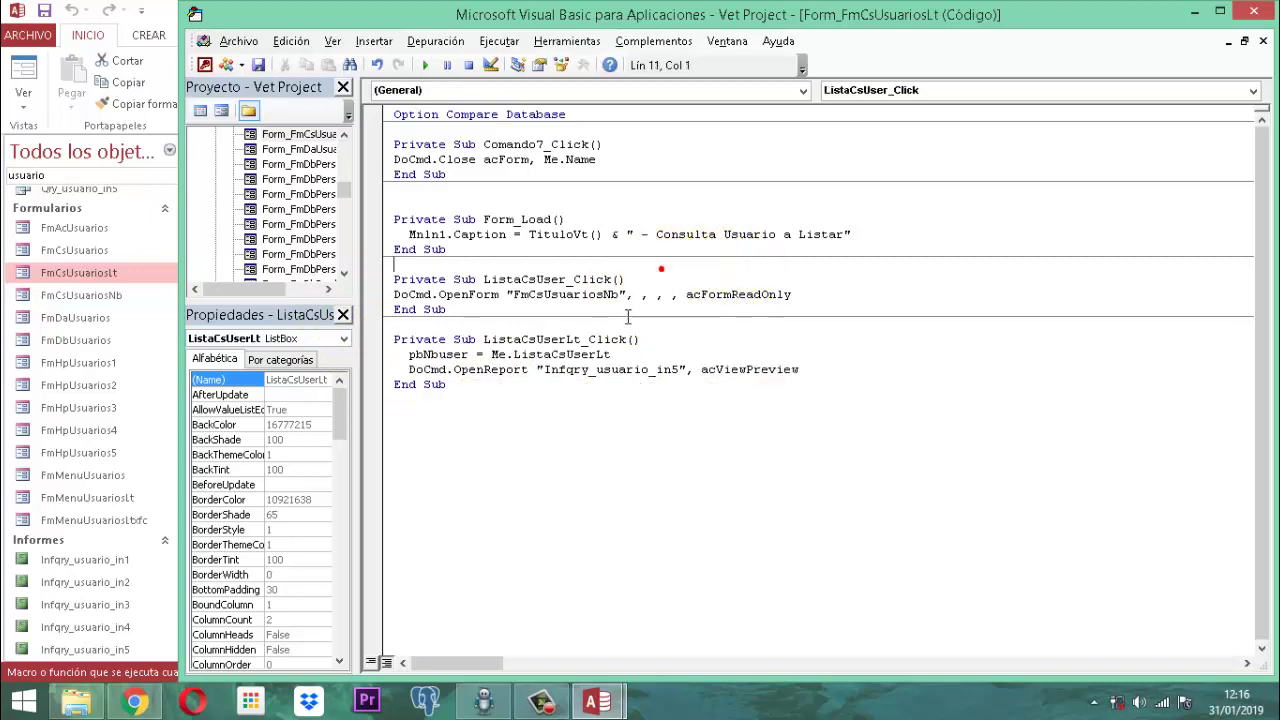
# Step: Delete the unused ListaCsUser_Click and Comando7_Click procedures with the extra blank lines above Form_Load, and close the code editor
pyautogui.moveTo(446, 310); pyautogui.dragTo(396, 281)
pyautogui.press('Delete')
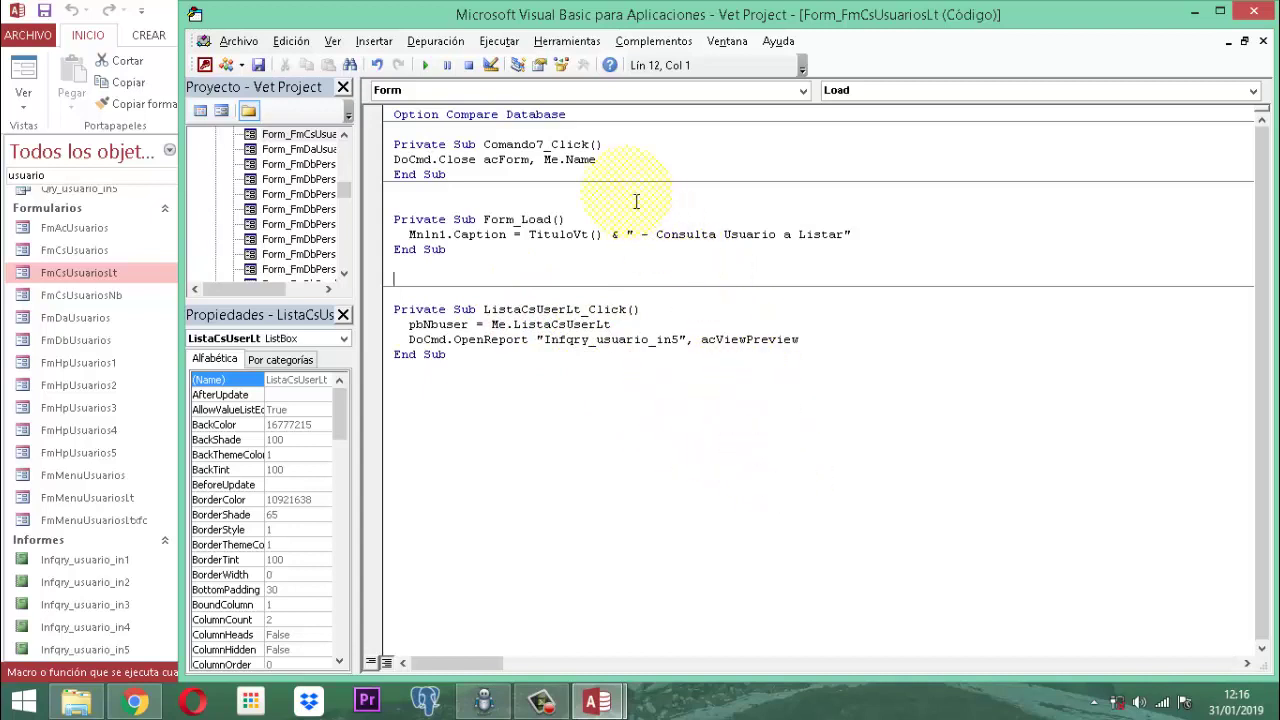
pyautogui.click(471, 180)
pyautogui.moveTo(471, 180); pyautogui.dragTo(393, 144)
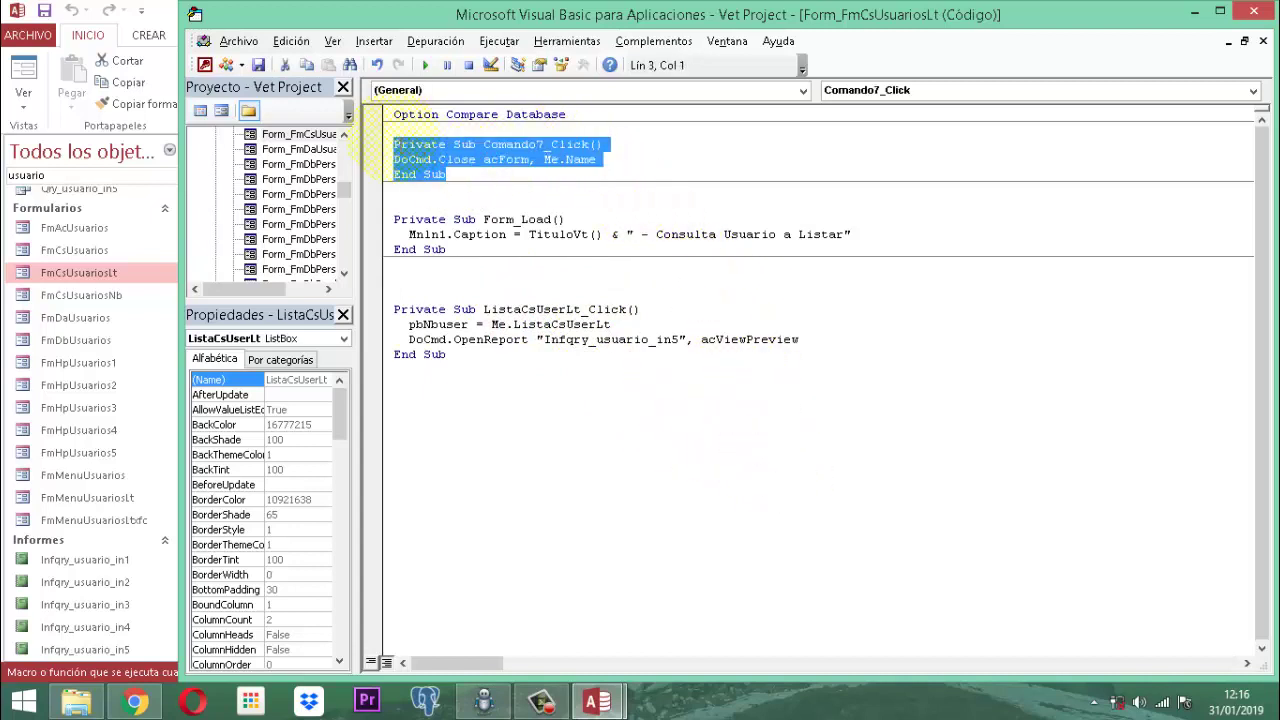
pyautogui.press('Delete')
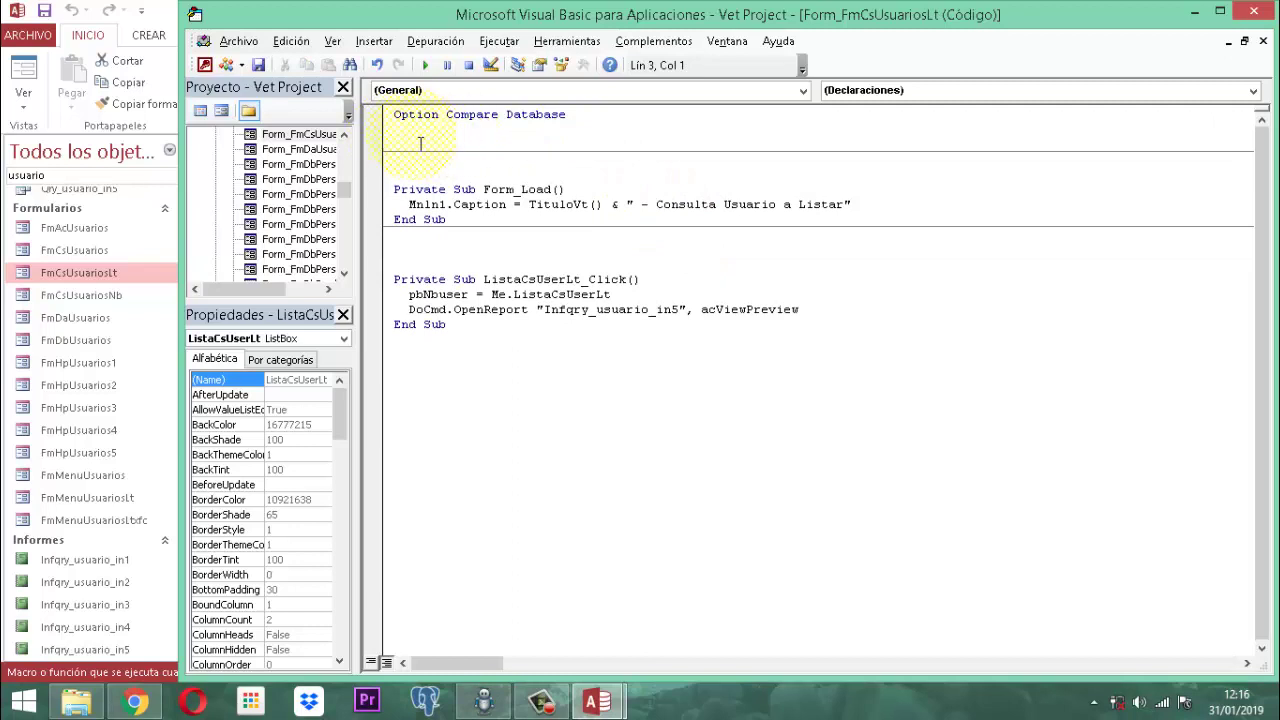
pyautogui.press('BackSpace')
pyautogui.press('Delete')
pyautogui.press('Delete')
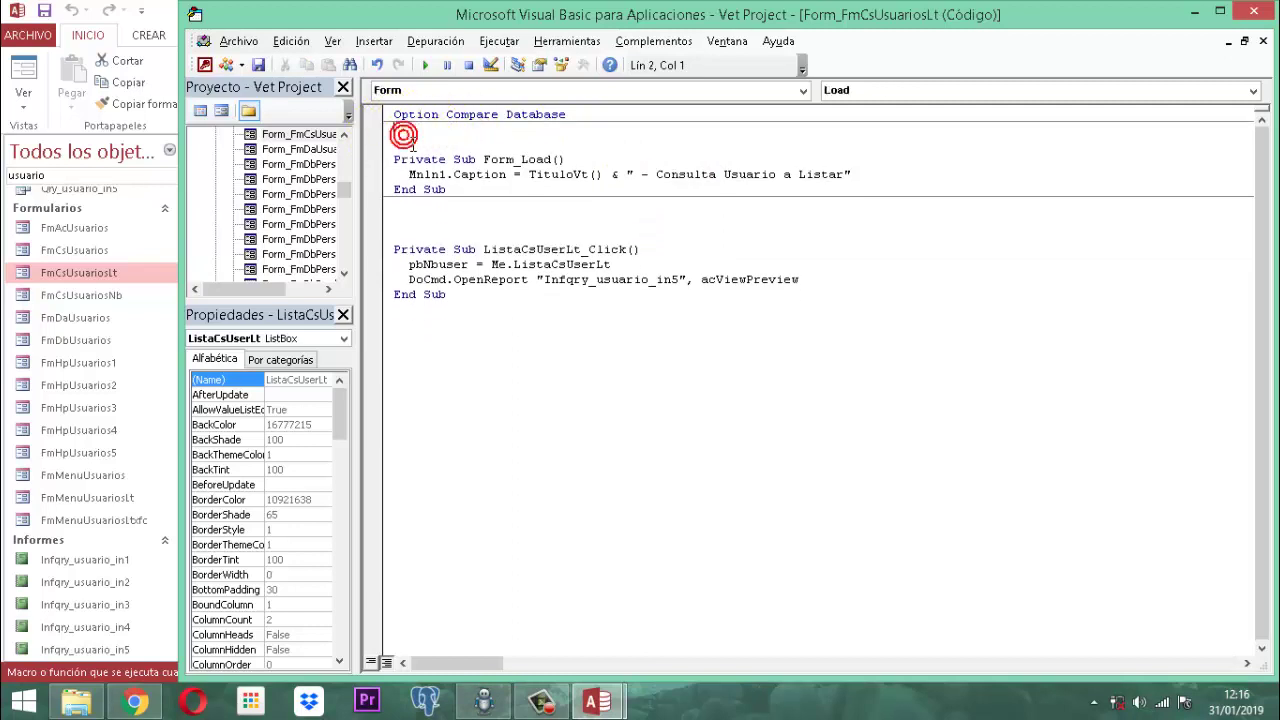
pyautogui.click(412, 144)
pyautogui.press('Delete')
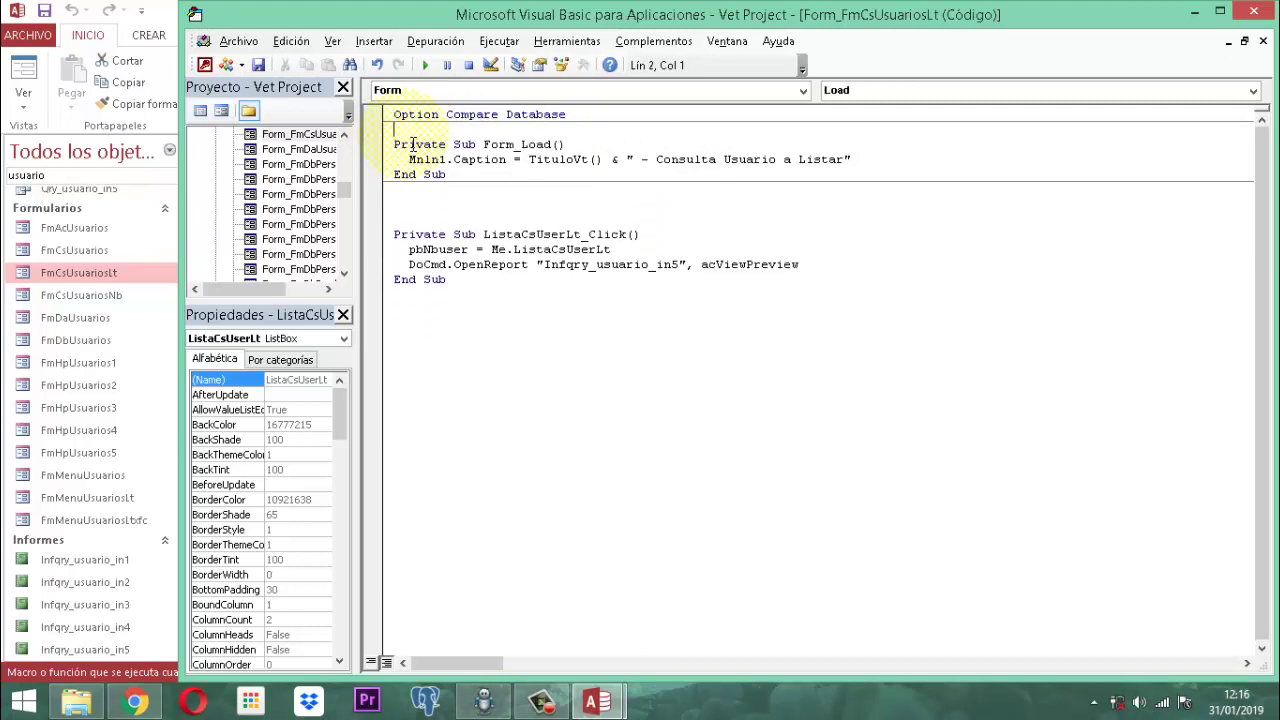
pyautogui.click(1268, 10)
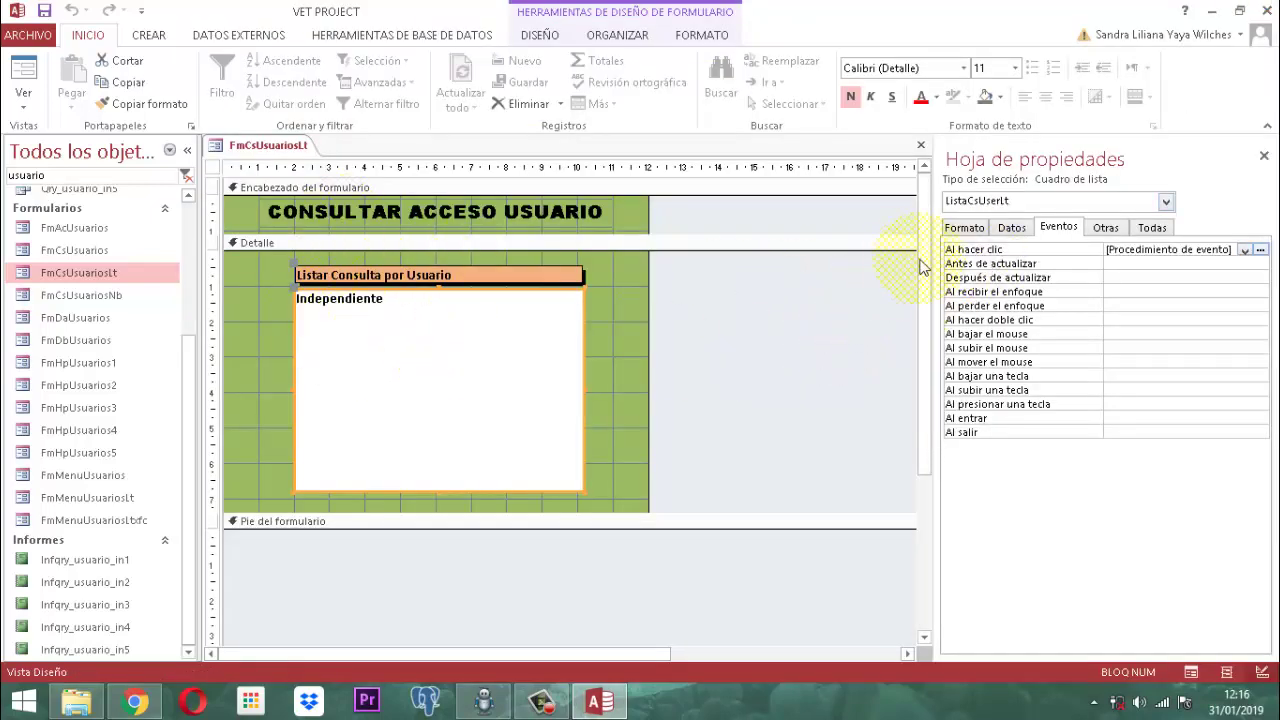
pyautogui.click(964, 229)
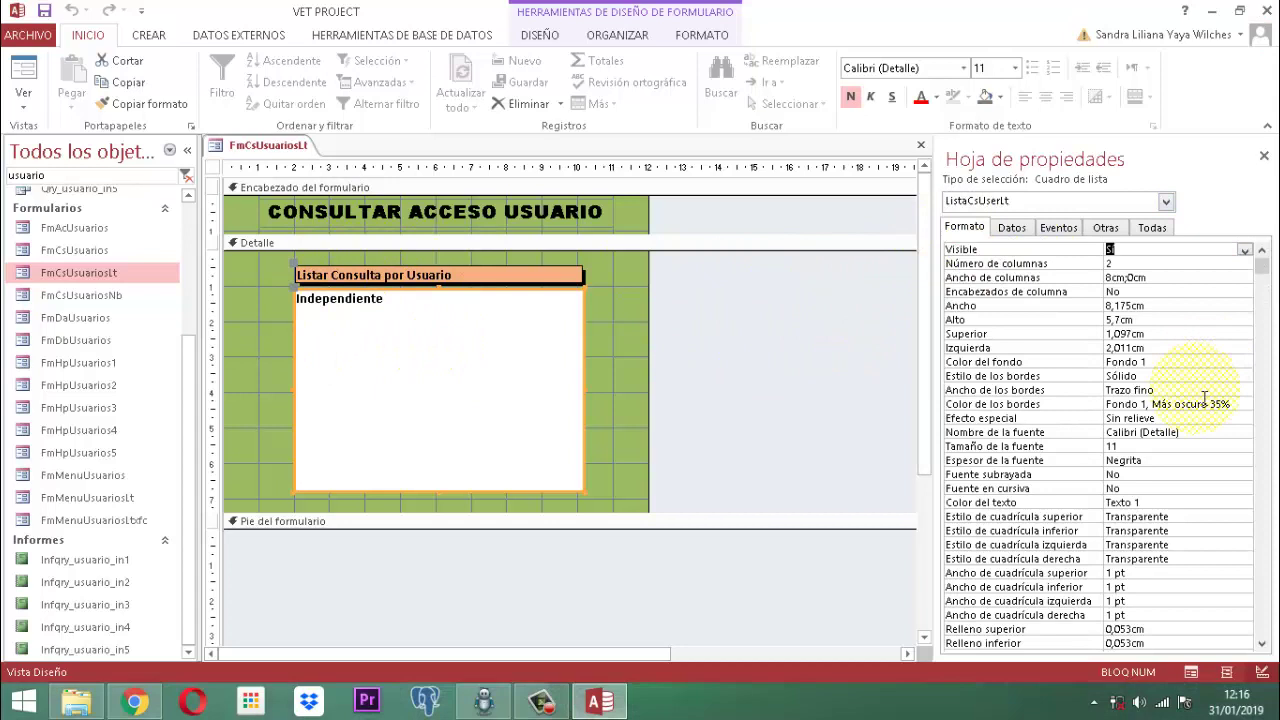
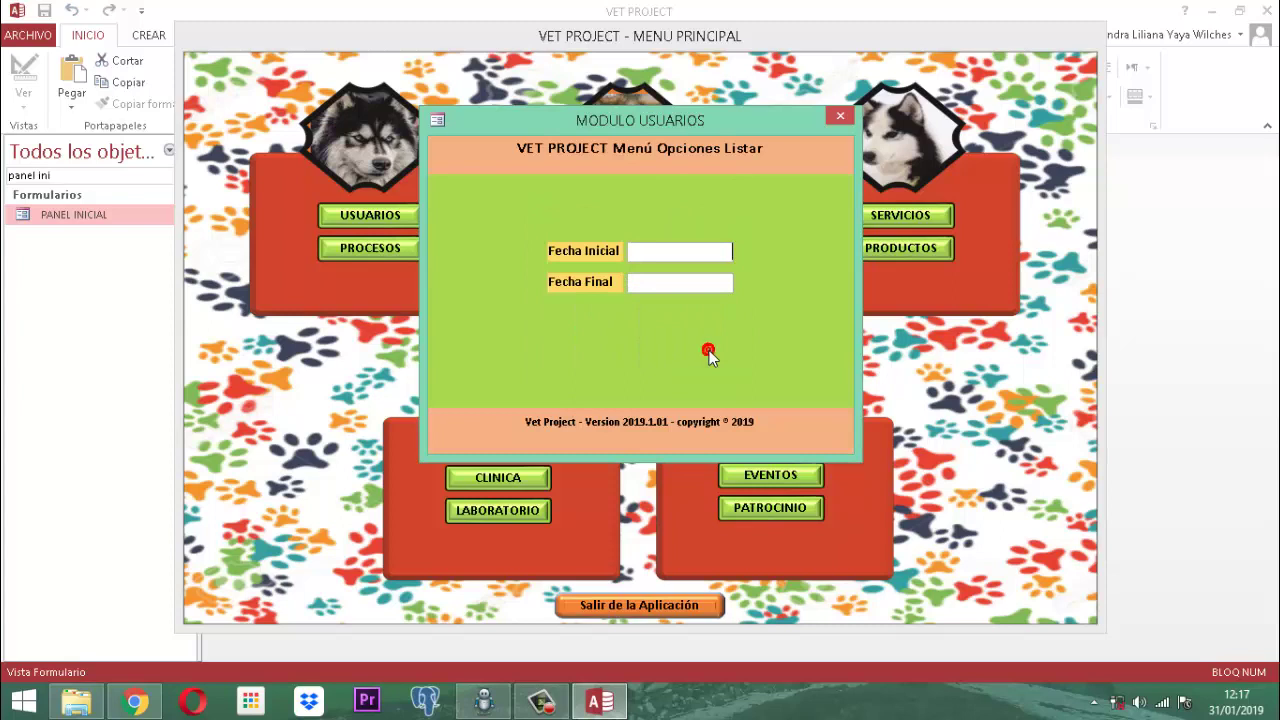
# Step: Run the user listing from 15/01/2019 to 31/01/2019 for a particular user, choosing the eleventh name in the selection list
pyautogui.write('15/01/2019')
pyautogui.press('Tab')
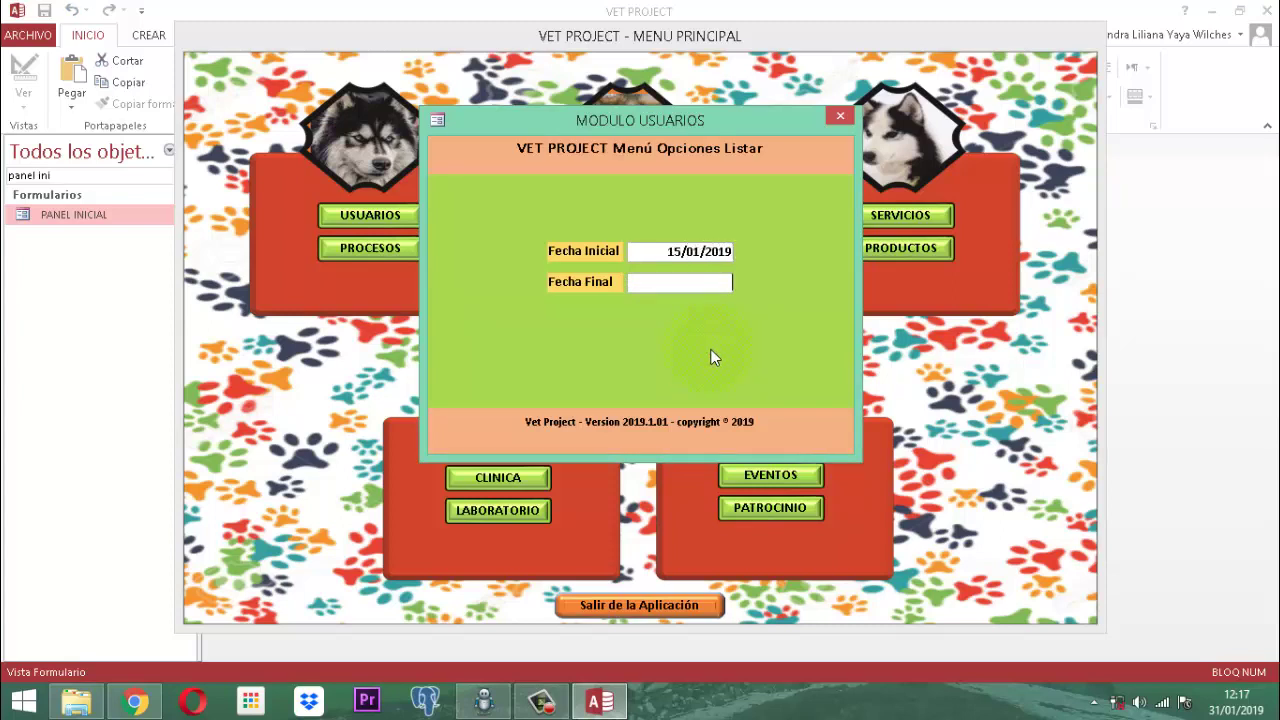
pyautogui.write('31/01/2019')
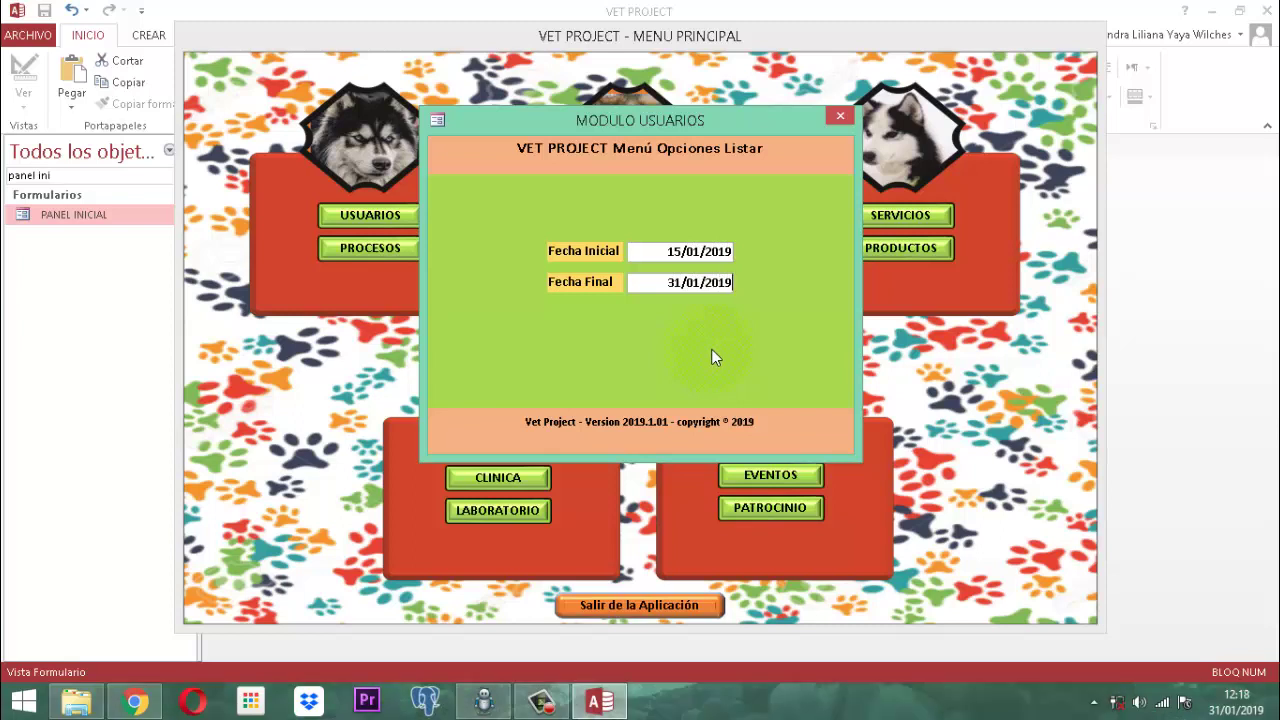
pyautogui.press('Return')
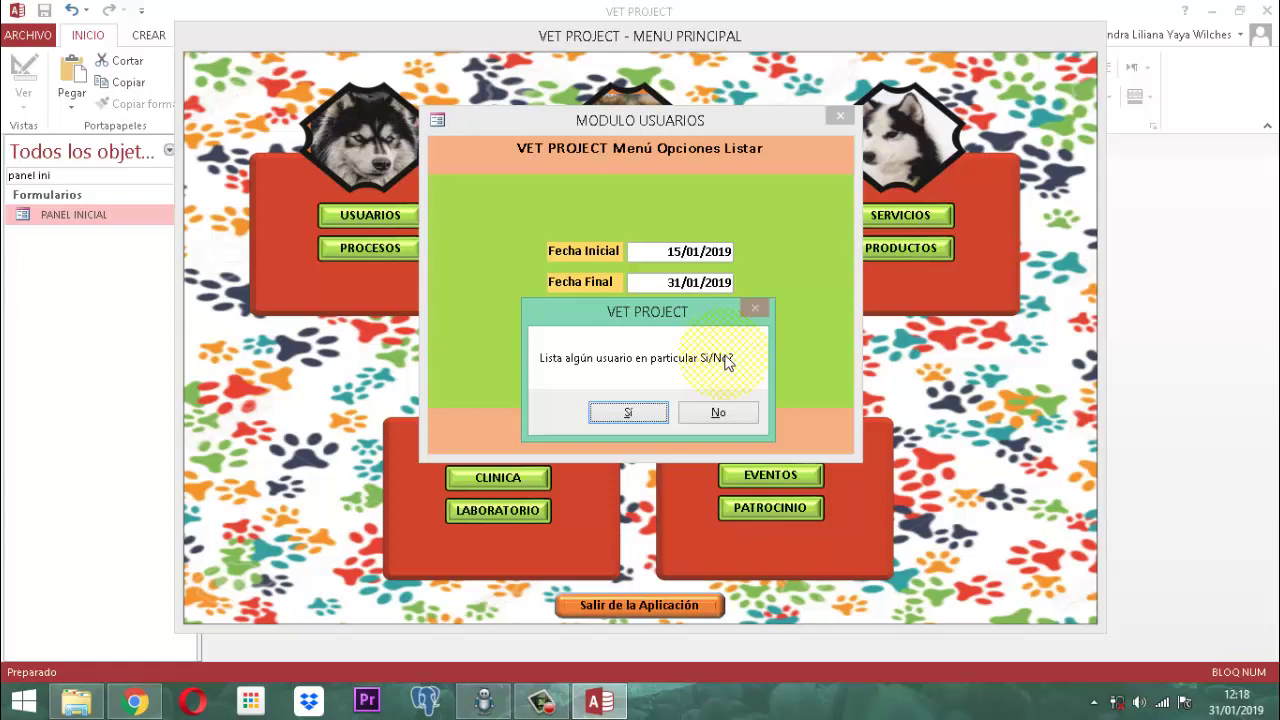
pyautogui.press('Return')
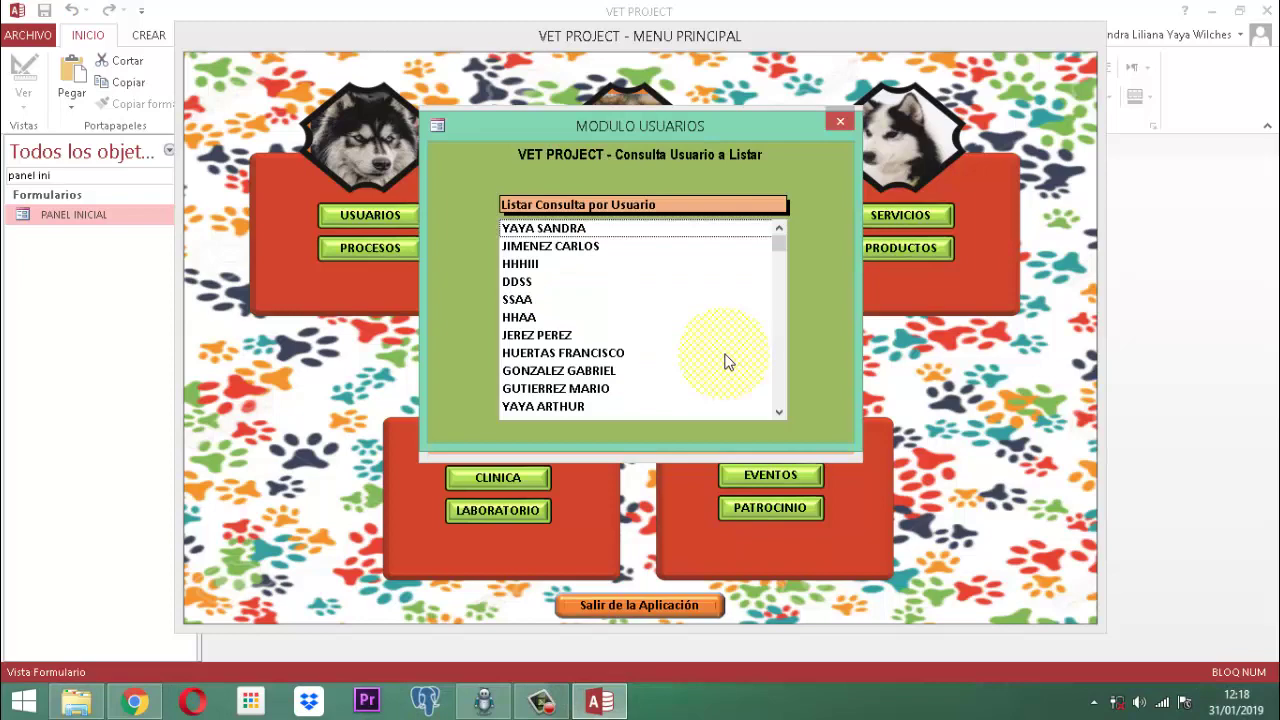
pyautogui.doubleClick(560, 406)
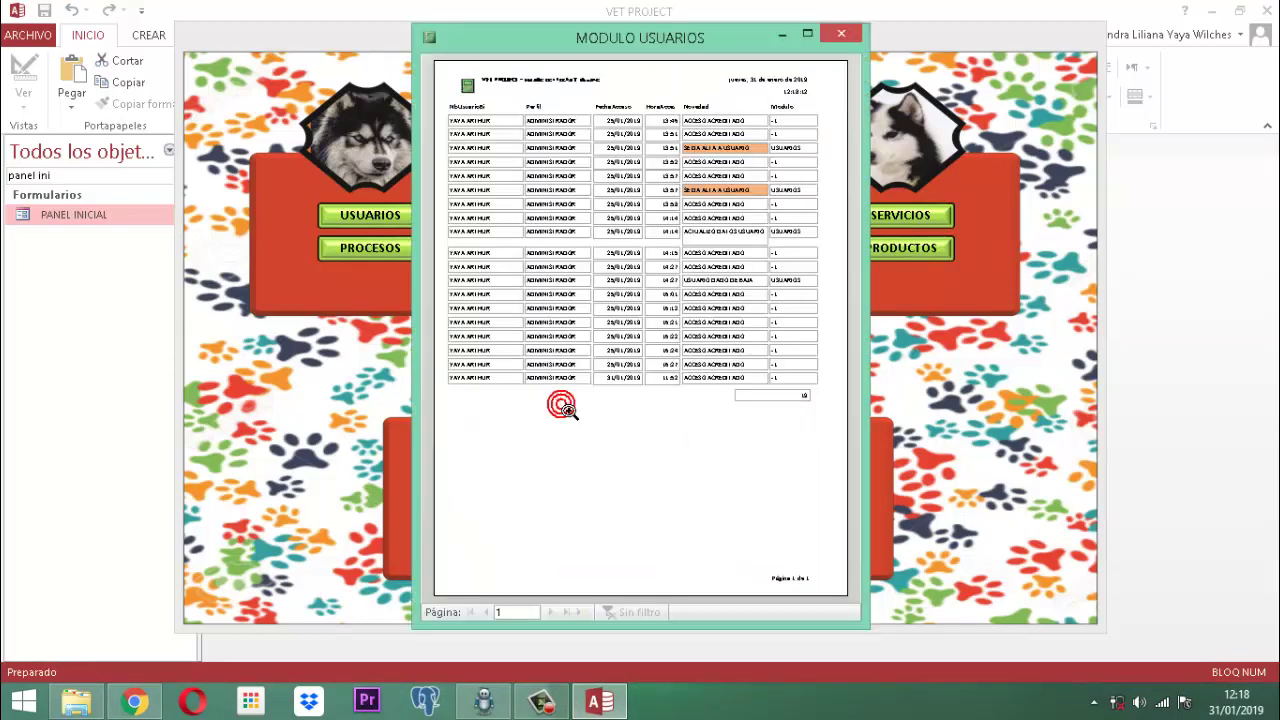
# Step: Examine the previewed report's user names, access dates, Novedad entries and record total at close range
pyautogui.click(578, 182)
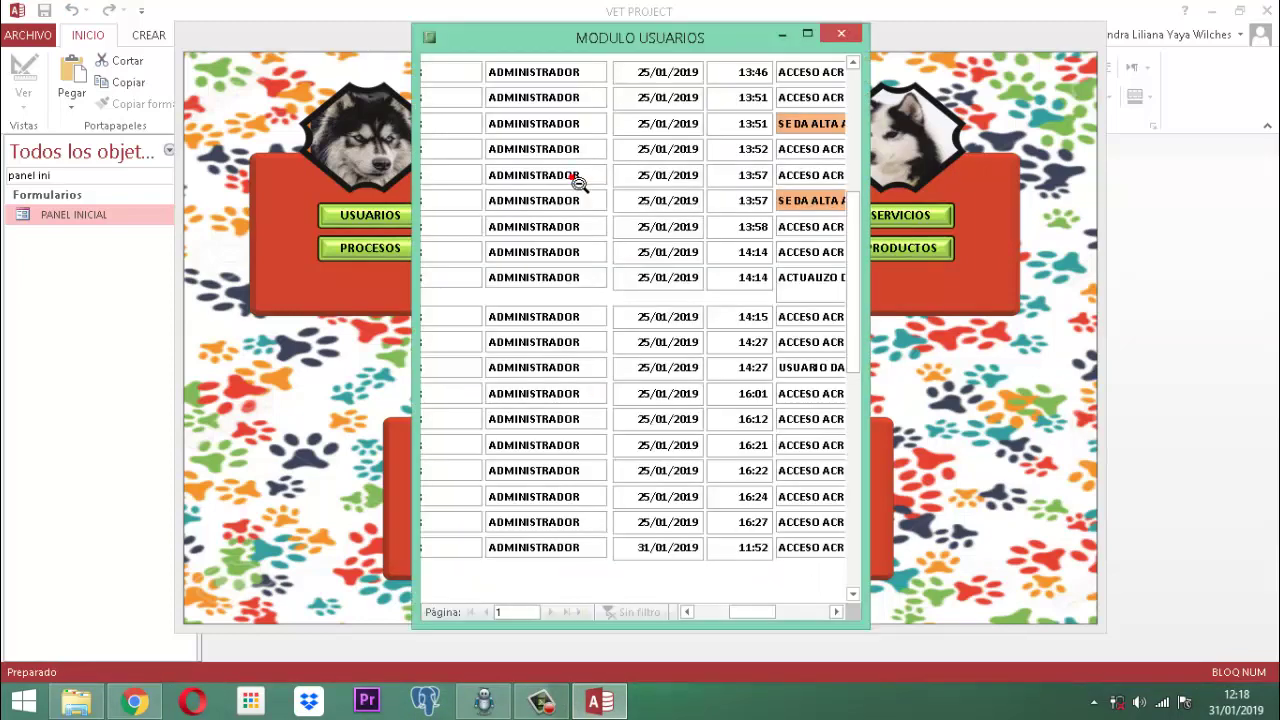
pyautogui.click(578, 182)
pyautogui.click(460, 128)
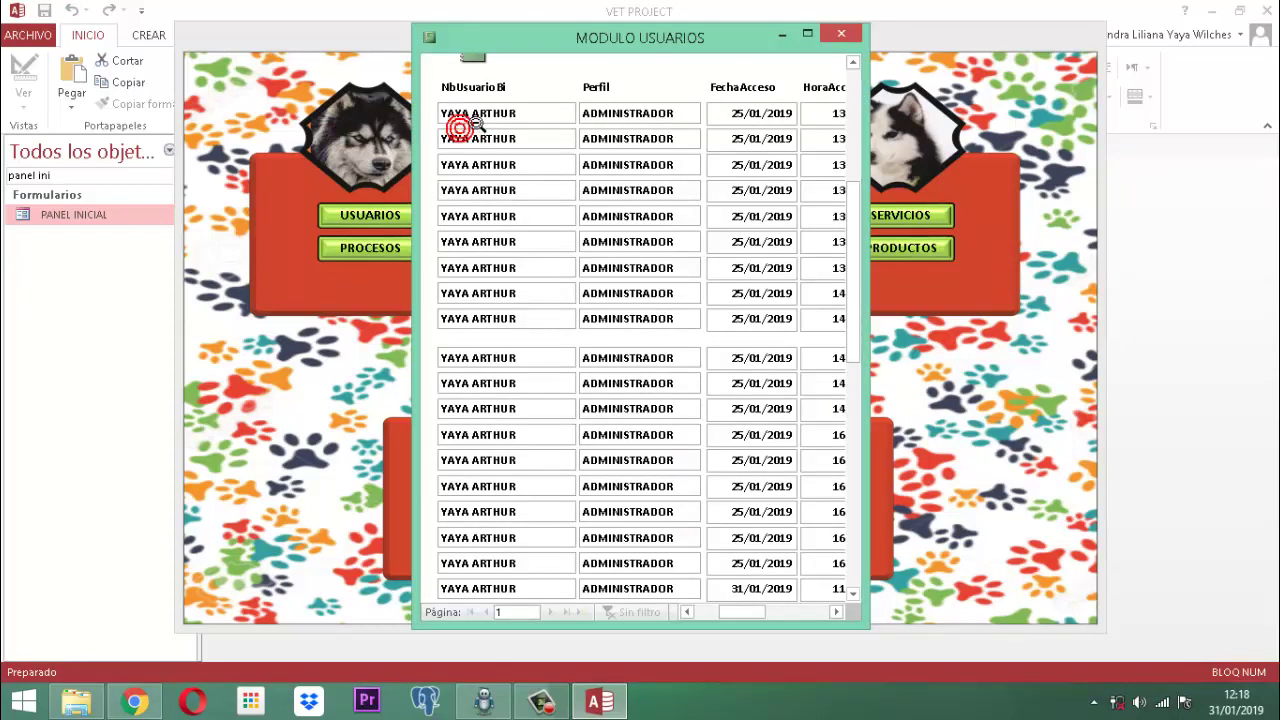
pyautogui.click(518, 422)
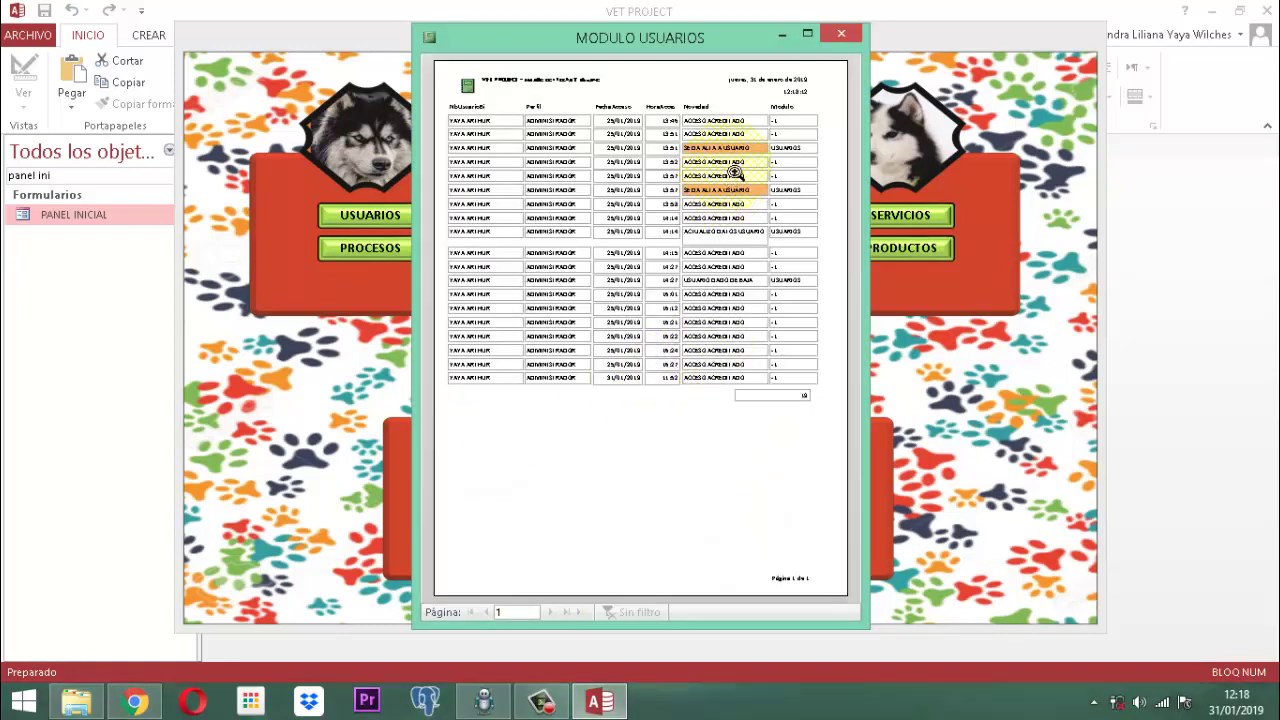
pyautogui.click(809, 398)
pyautogui.click(722, 290)
pyautogui.click(720, 160)
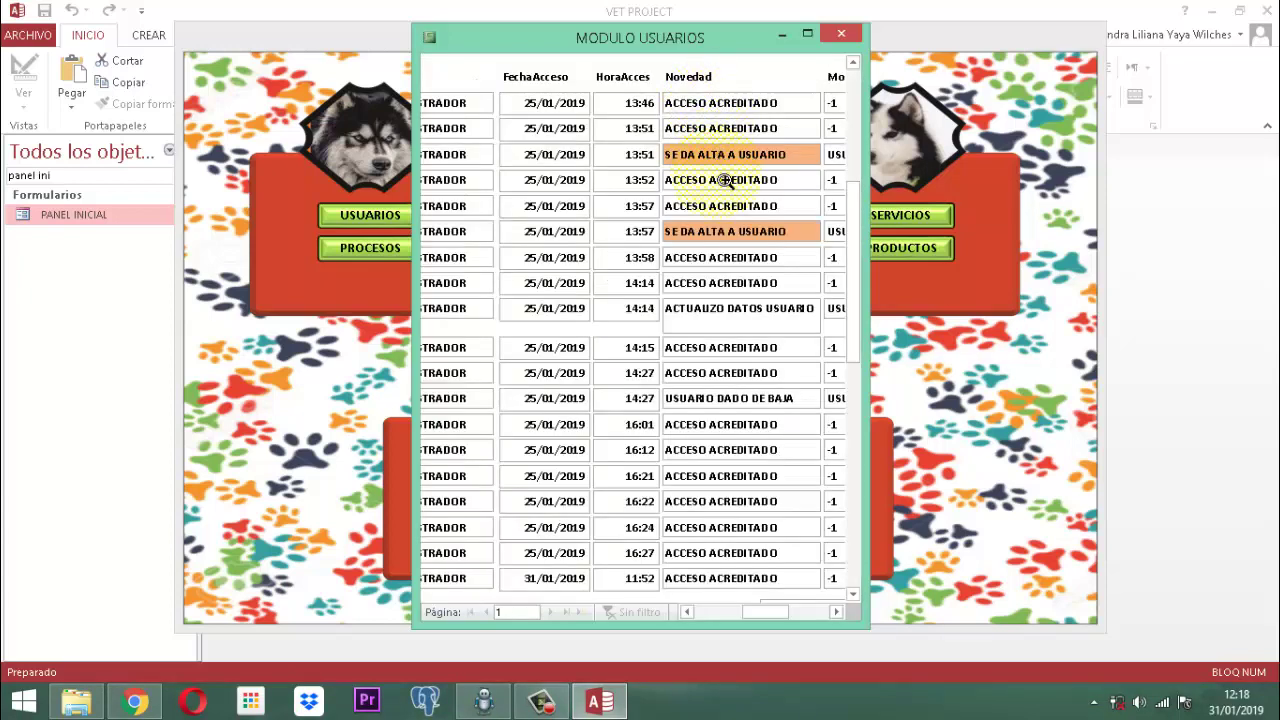
pyautogui.click(701, 542)
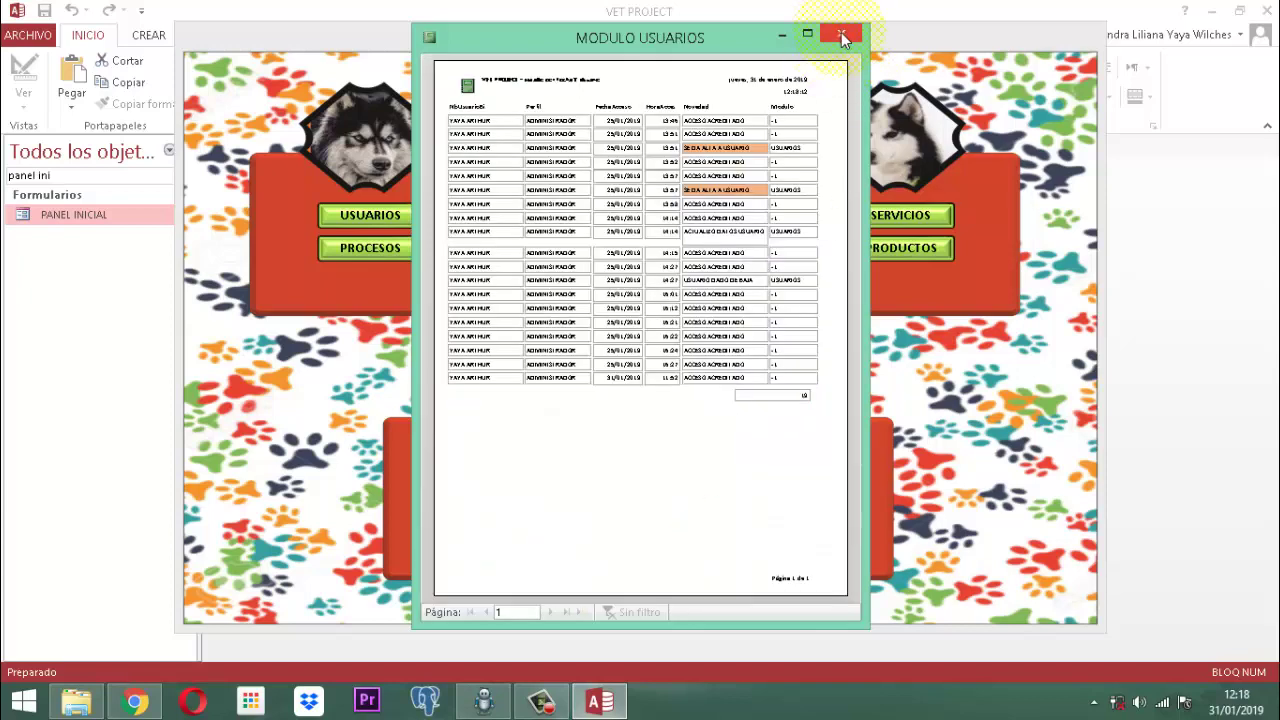
pyautogui.click(768, 164)
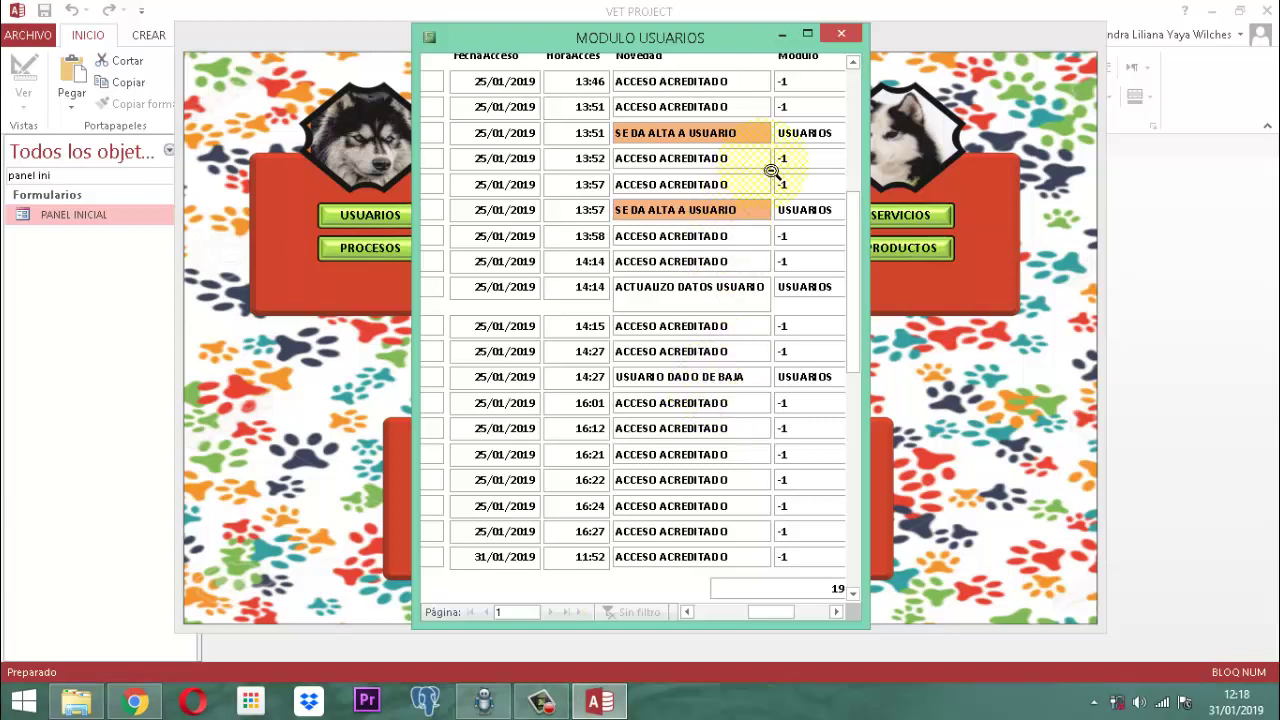
# Step: Close the report preview, the user selection form, the date-range form and the listing options menus to return to the main menu
pyautogui.click(842, 37)
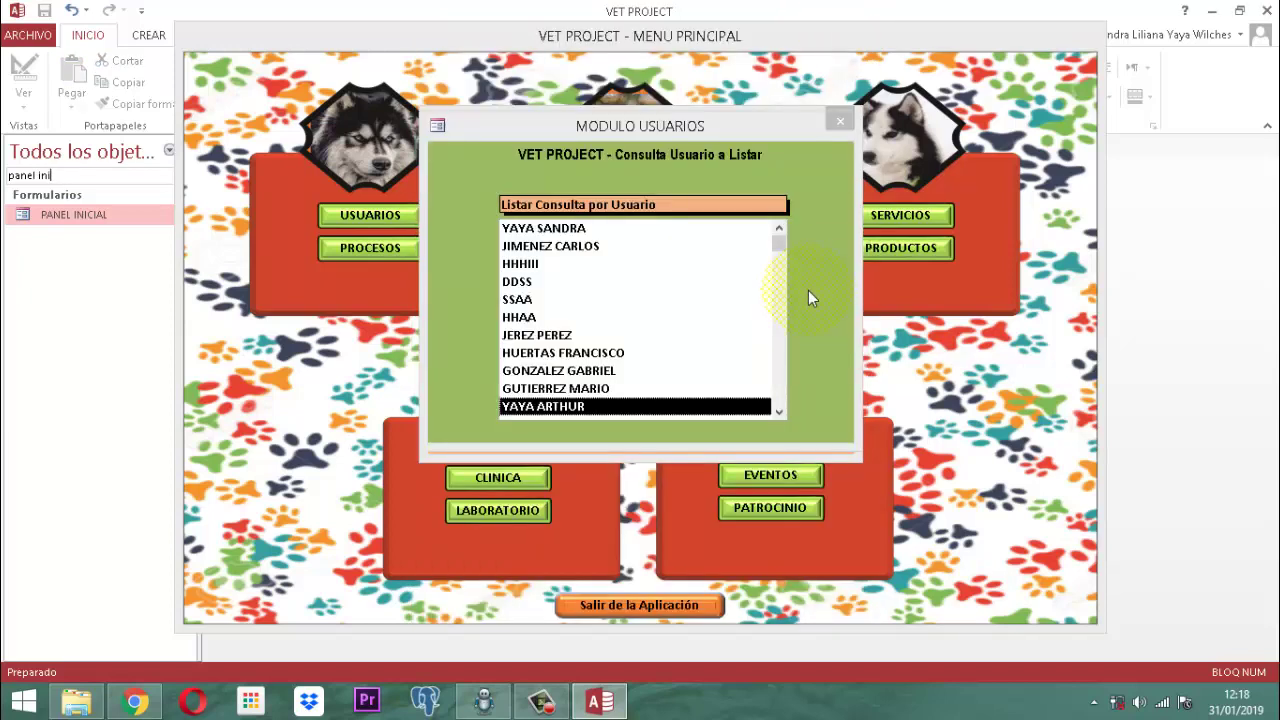
pyautogui.click(841, 123)
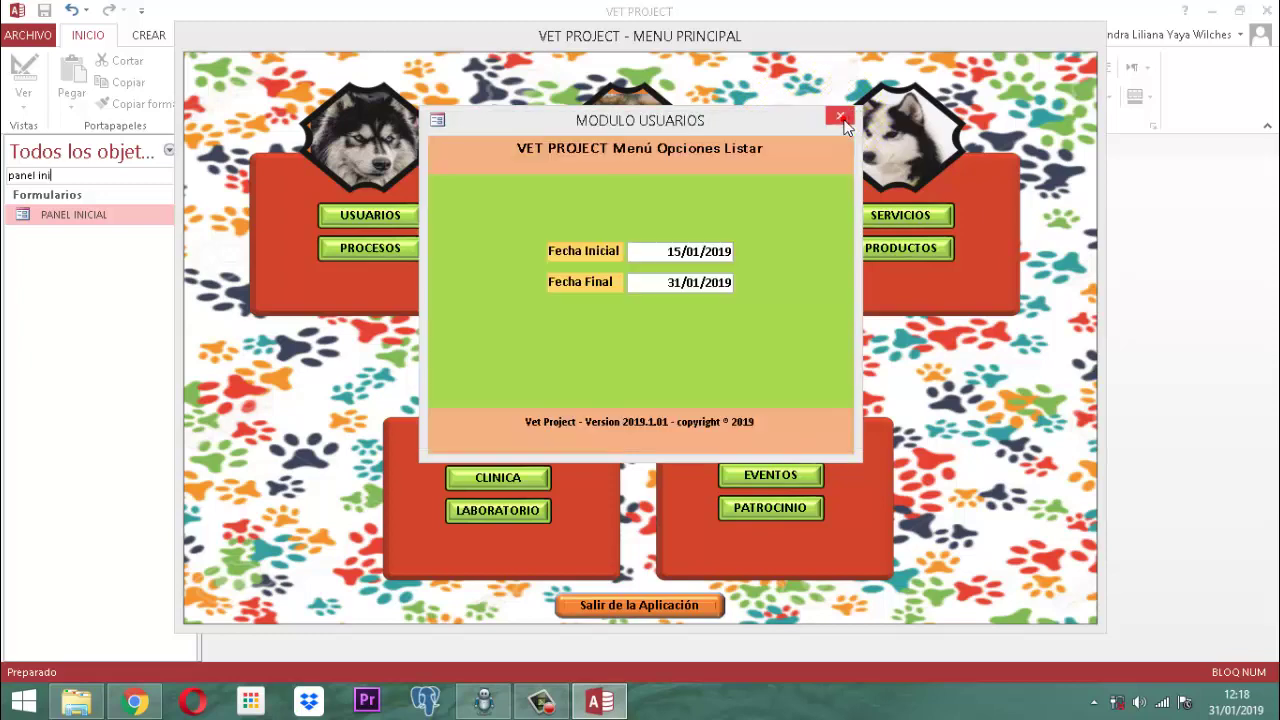
pyautogui.click(843, 122)
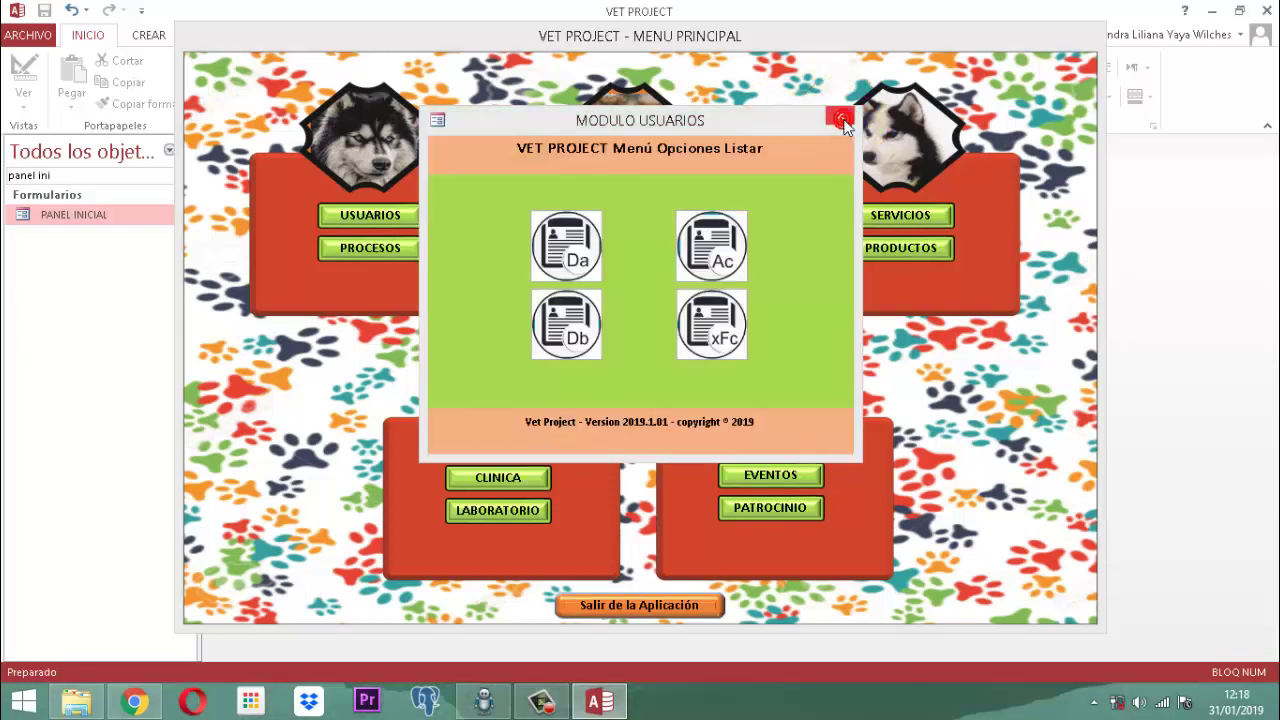
pyautogui.click(842, 120)
pyautogui.click(842, 120)
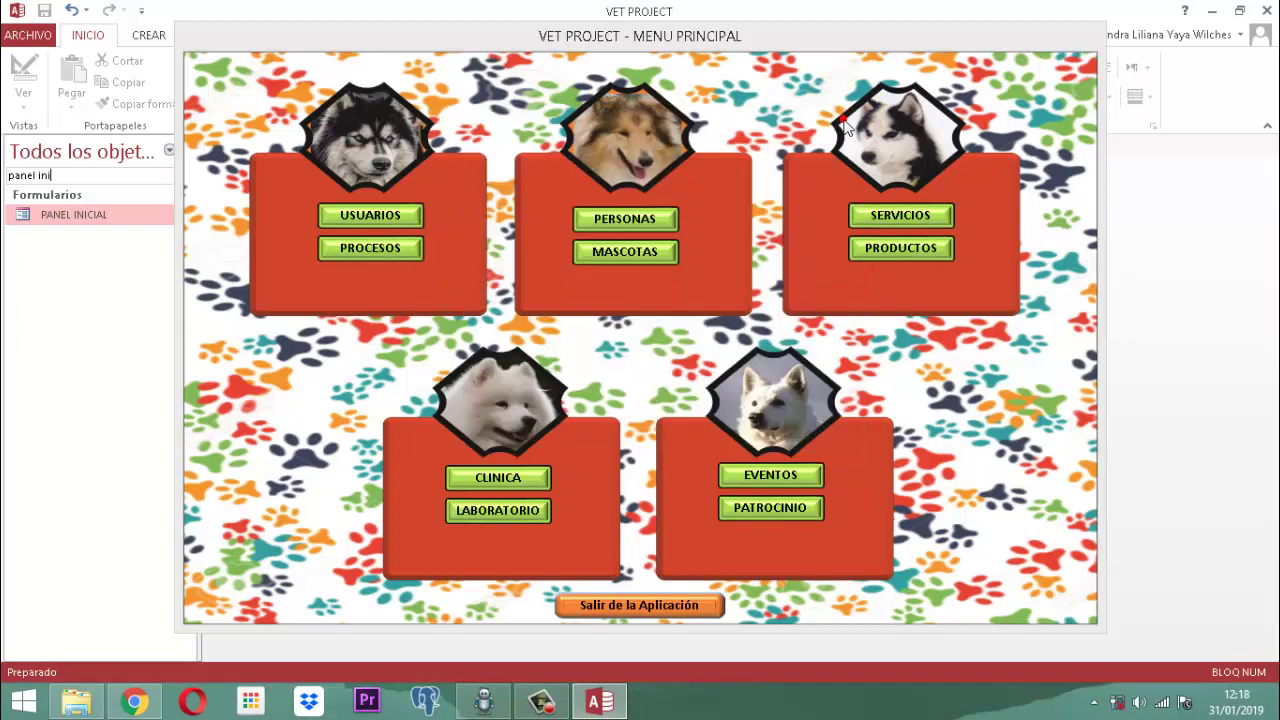
# Step: Exit the VET PROJECT application, agreeing to empty the clipboard, and close the vet project II folder window
pyautogui.click(636, 606)
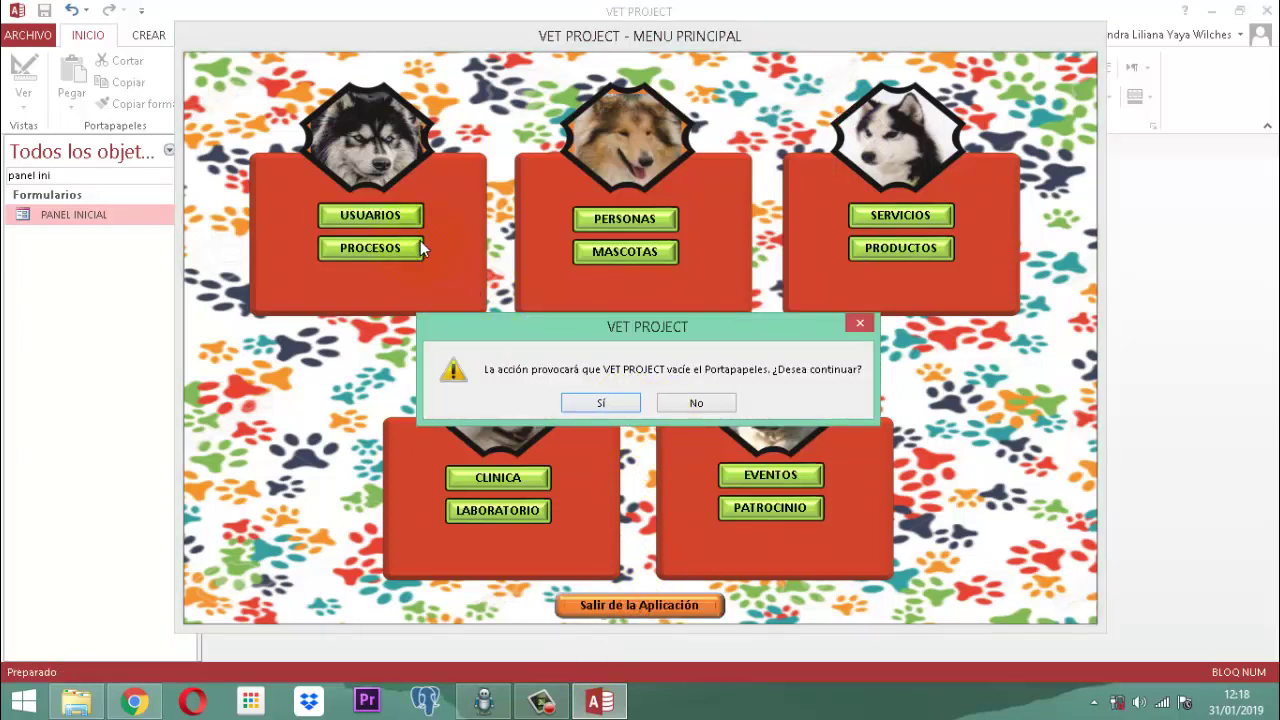
pyautogui.click(612, 404)
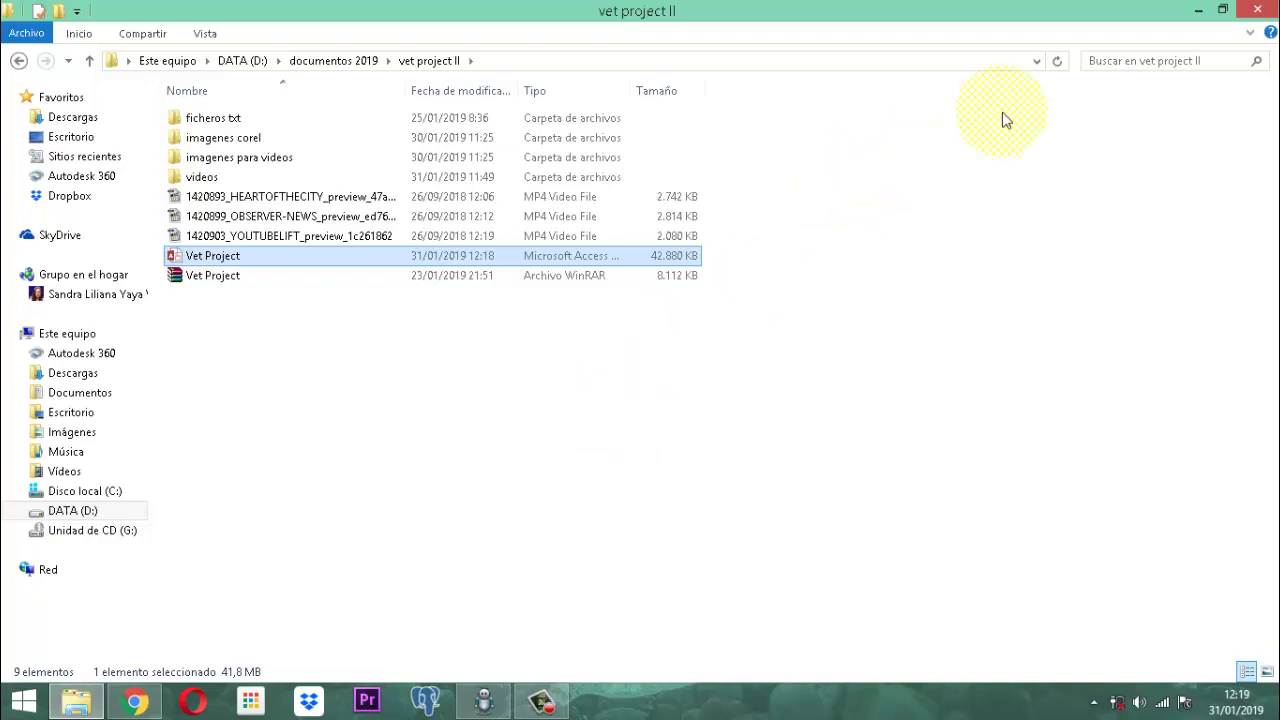
pyautogui.click(1262, 10)
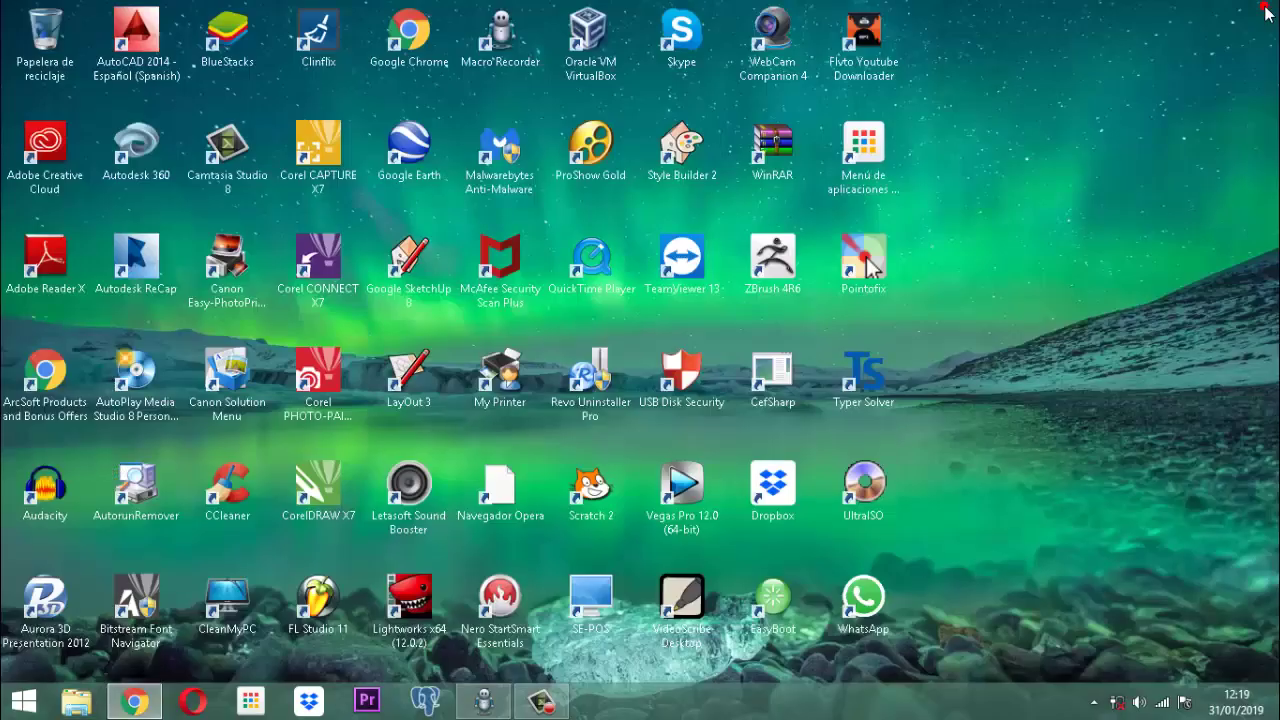